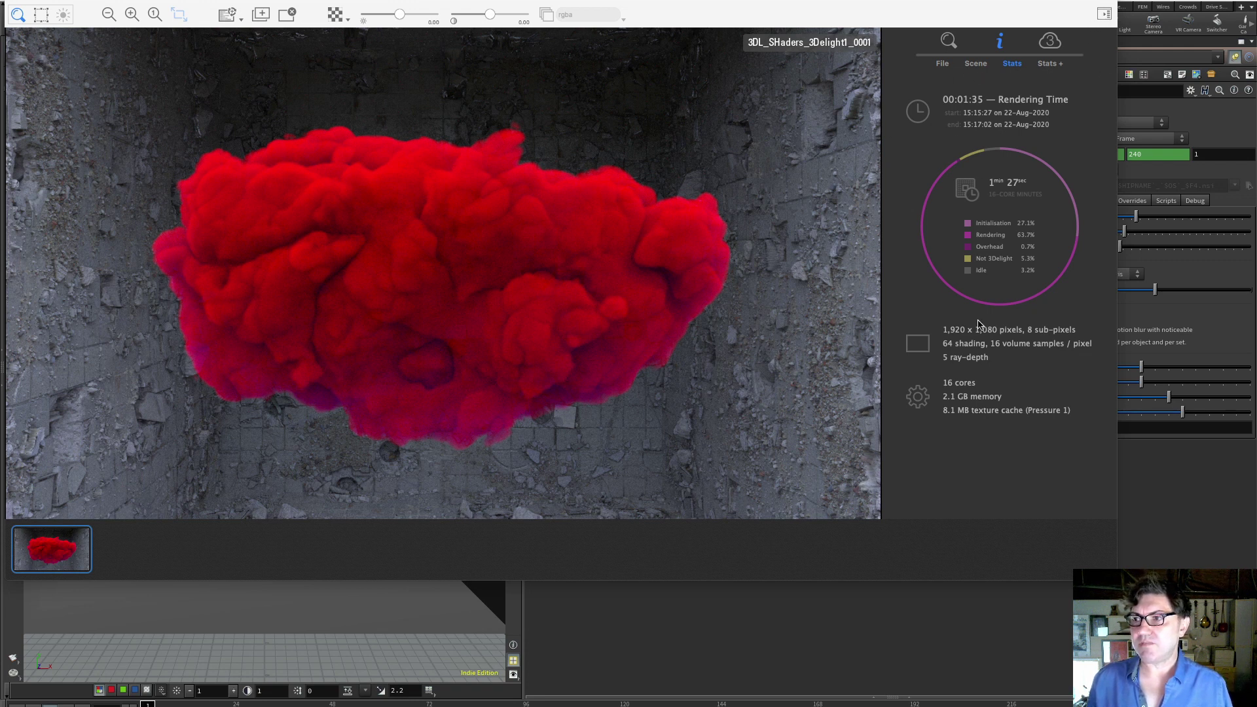
Hide the statistics beside the rendered image, then shrink the 3Delight Display window and move it off the Houdini network.
{"action": "left_click", "coordinate": [1105, 14]}
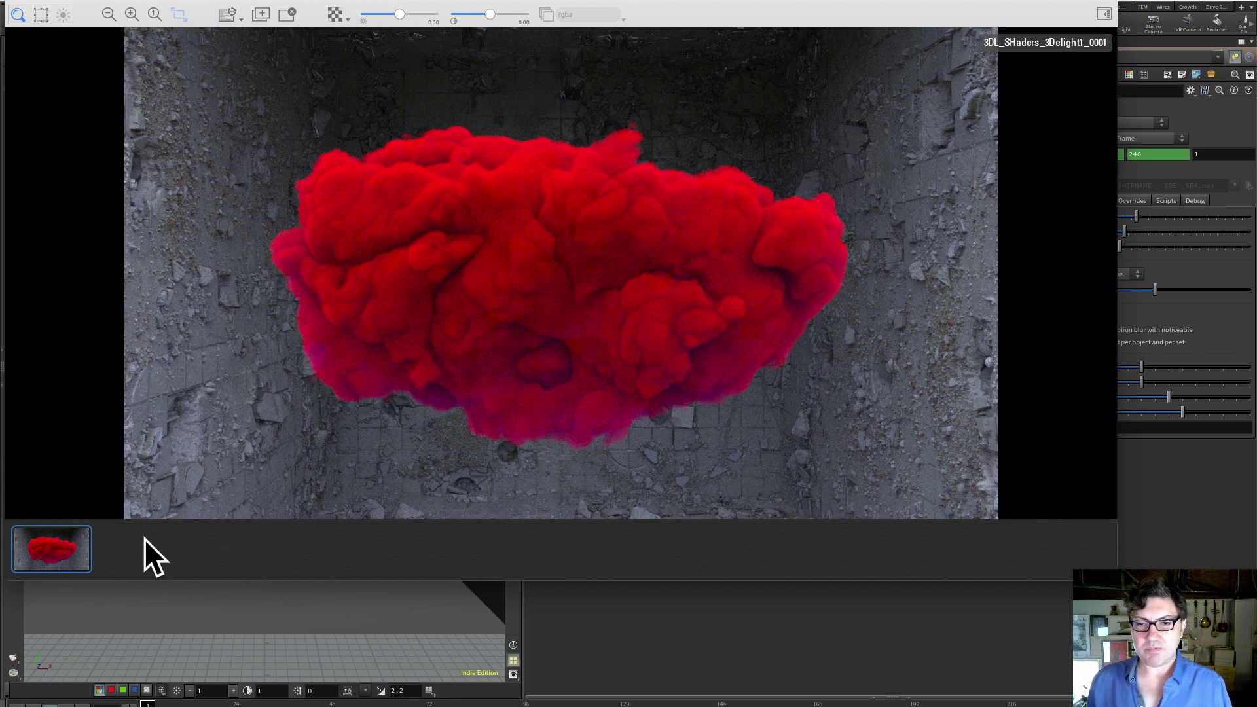
{"action": "left_click_drag", "start_coordinate": [1117, 580], "coordinate": [624, 431]}
{"action": "left_click_drag", "start_coordinate": [390, 2], "coordinate": [0, 196]}
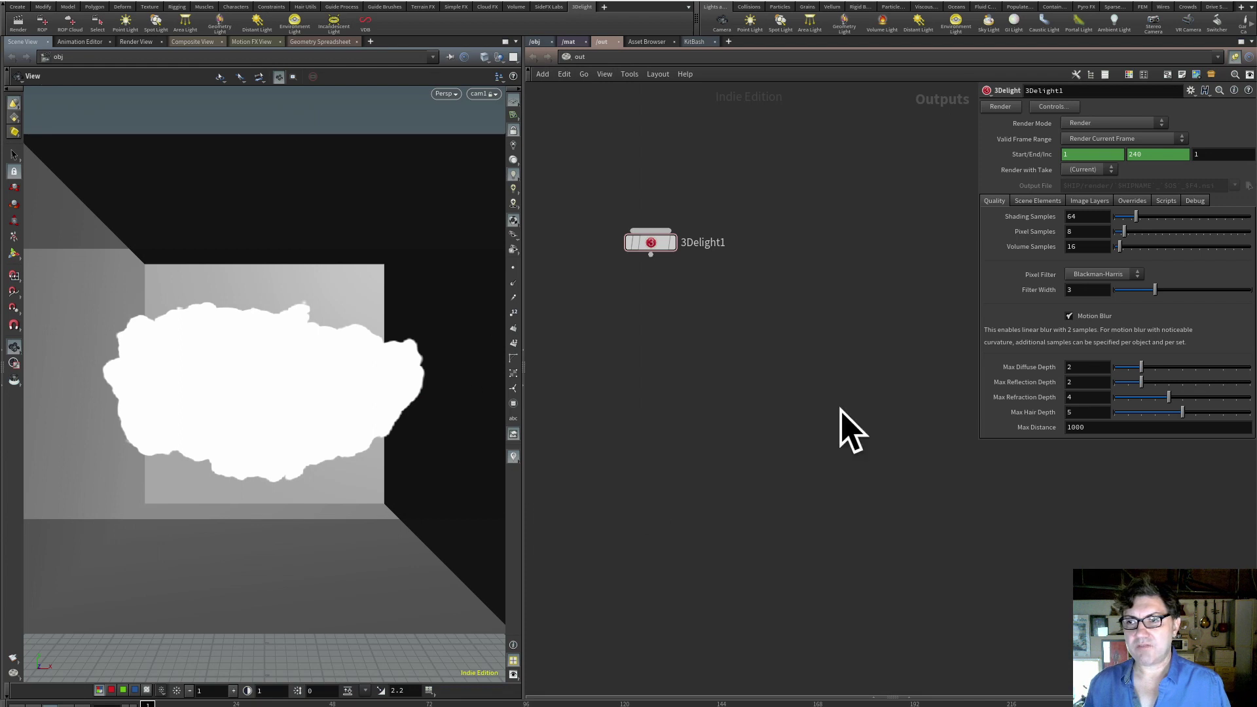
Enable Interactive Previewing with Speed Boost in the overrides of the 3Delight1 render node.
{"action": "left_click", "coordinate": [650, 243]}
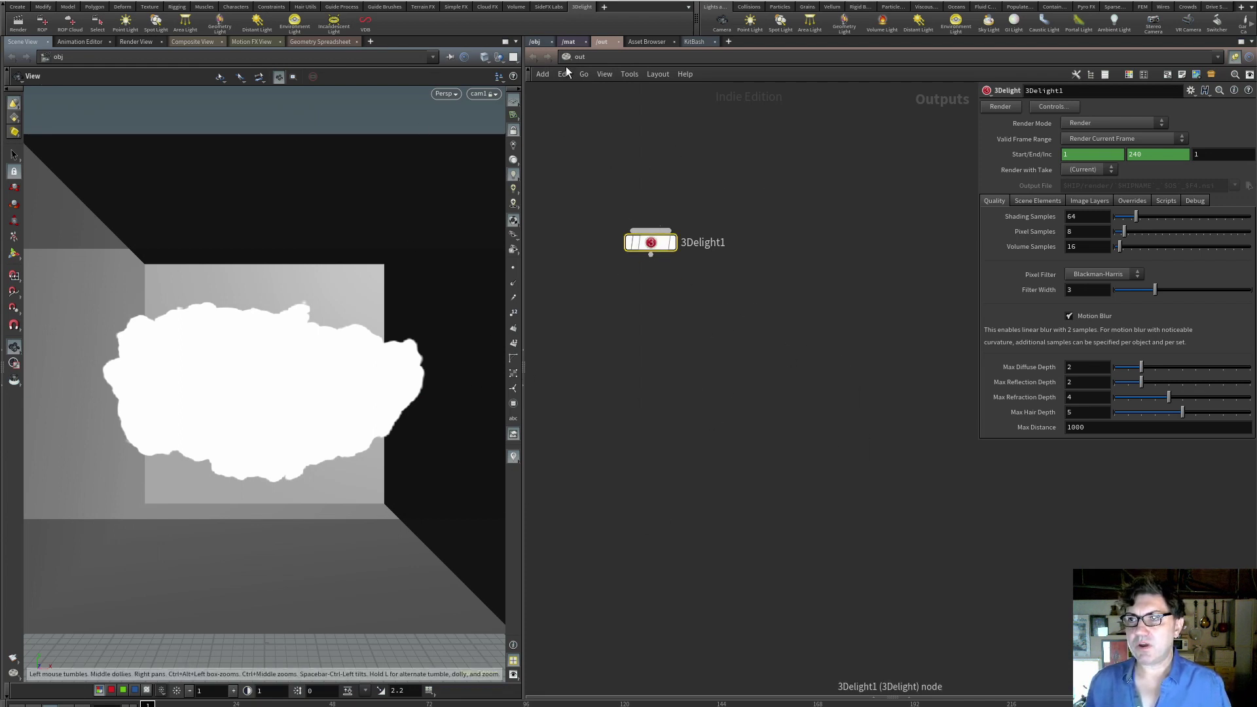
{"action": "left_click", "coordinate": [885, 275]}
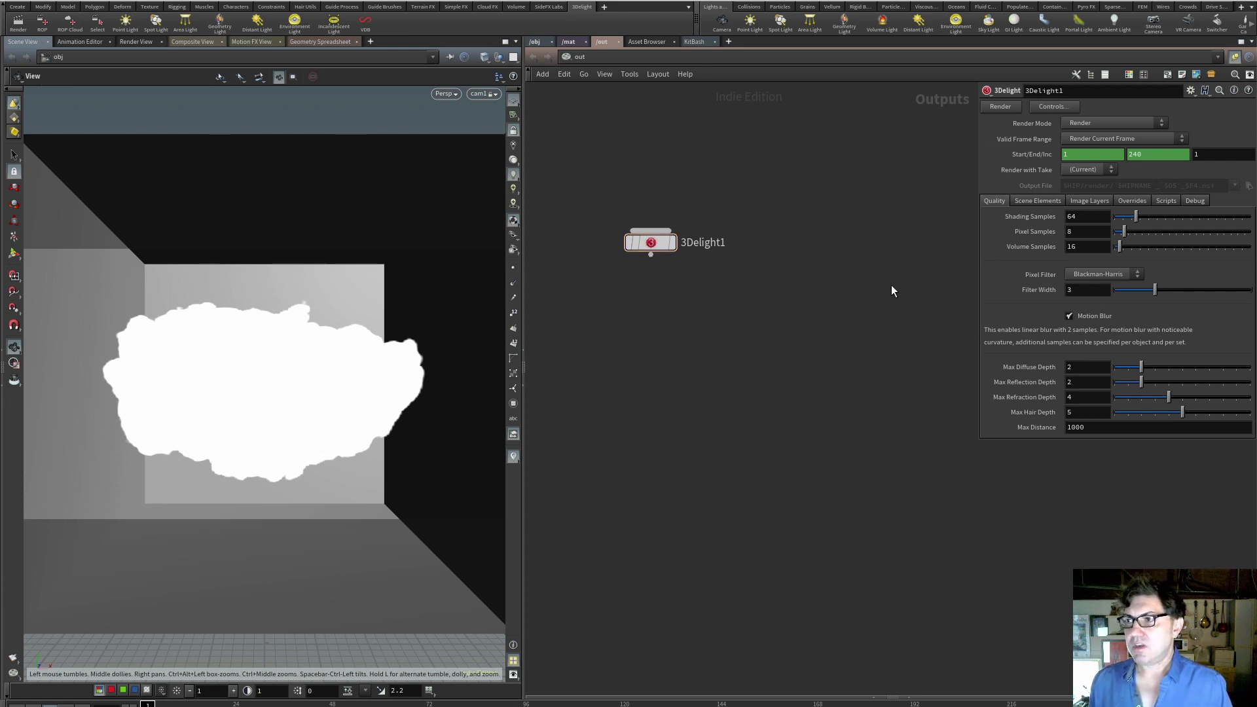
{"action": "left_click", "coordinate": [1141, 201]}
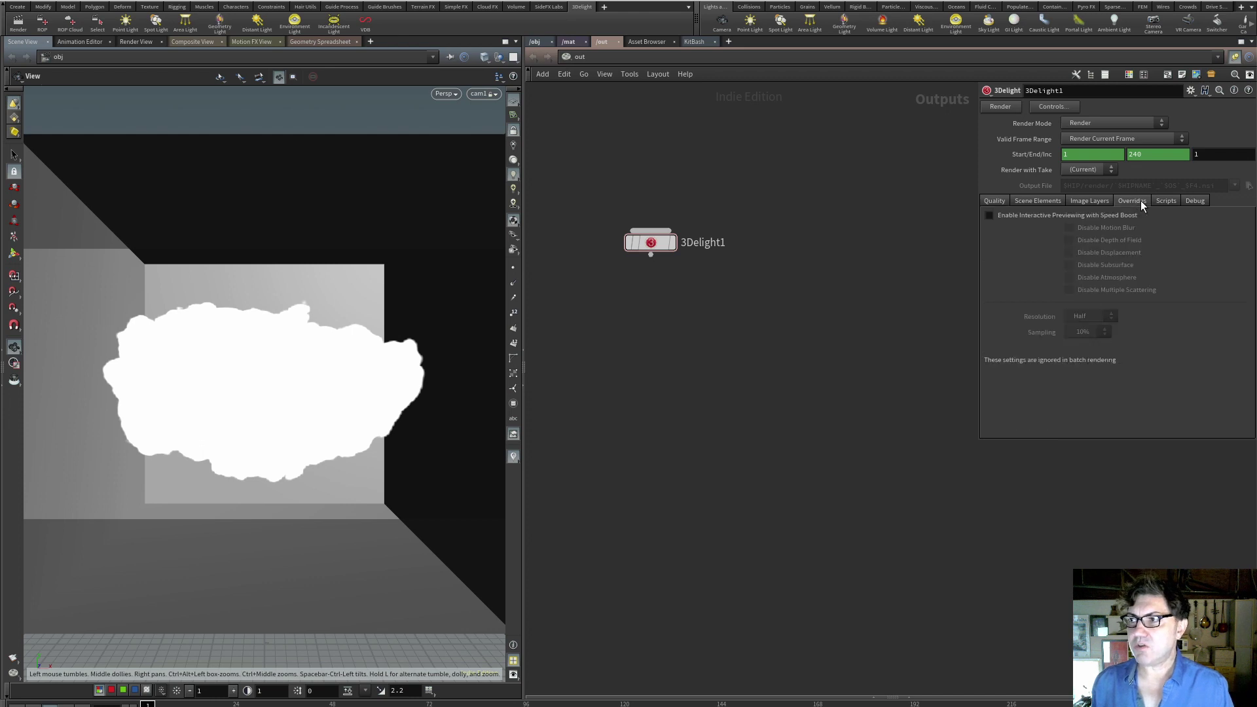
{"action": "left_click", "coordinate": [989, 216]}
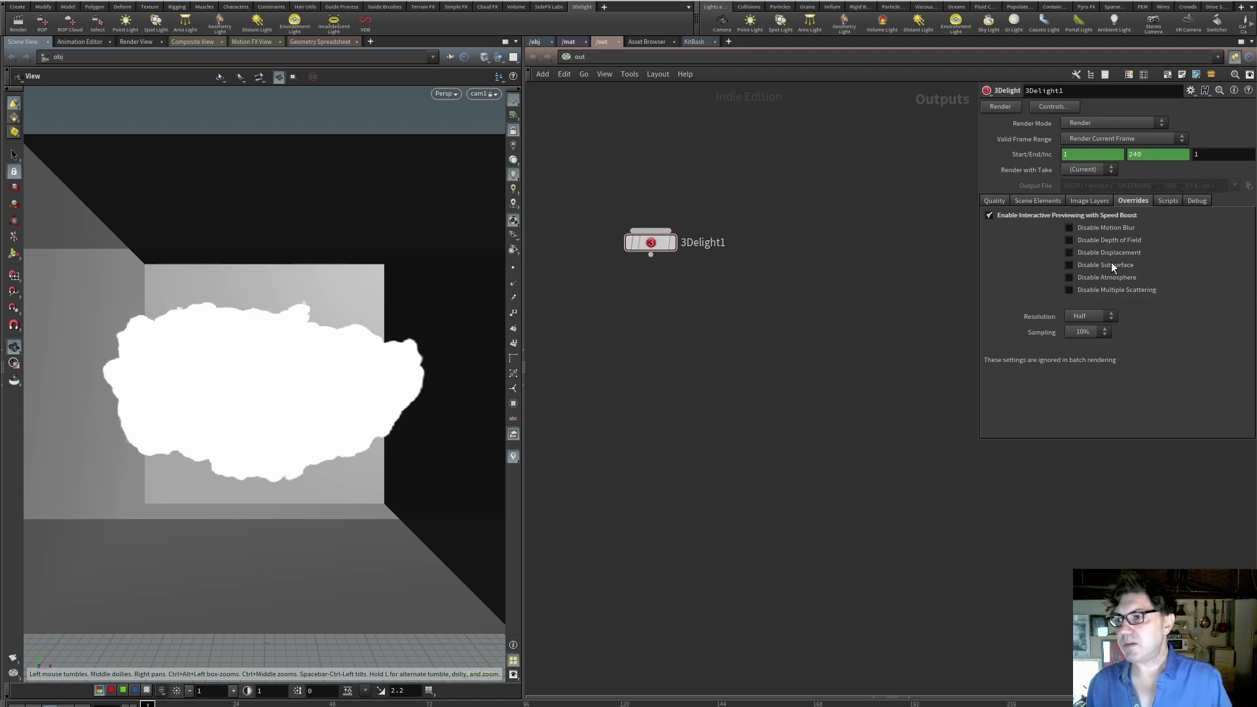
Try the Full preview resolution and return it to Half, looking at the sampling choices.
{"action": "left_click", "coordinate": [1110, 318]}
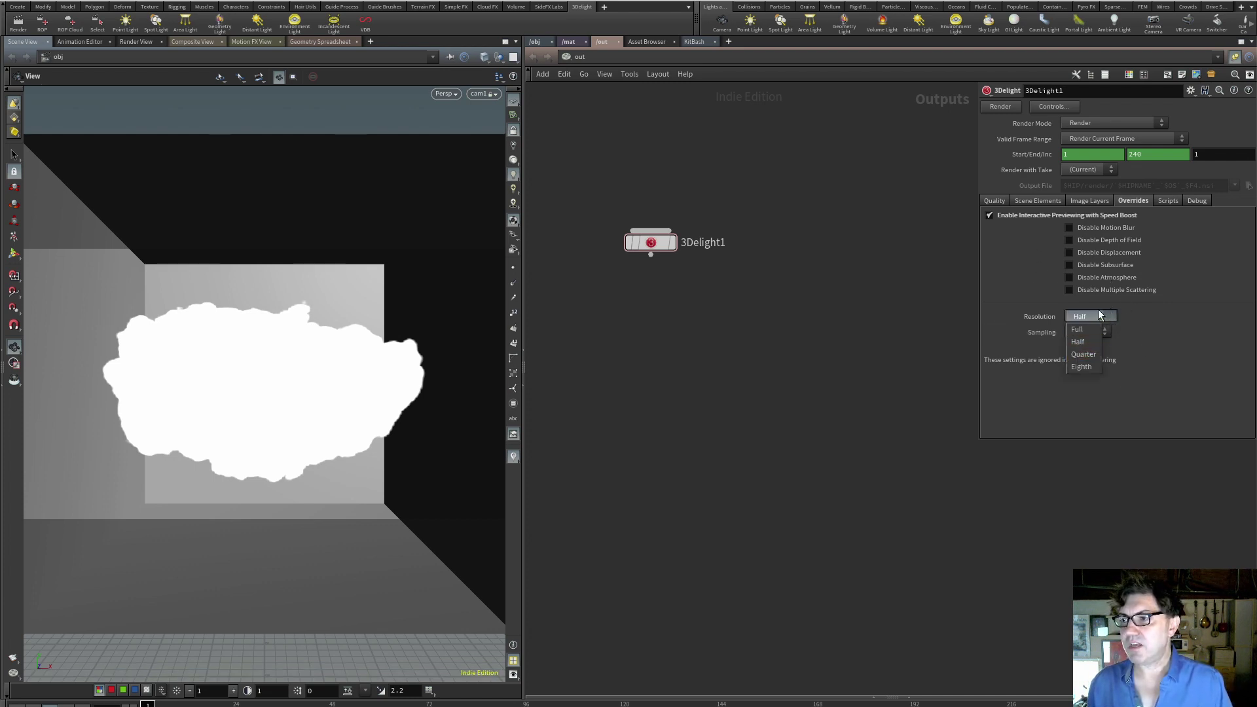
{"action": "left_click", "coordinate": [1094, 329]}
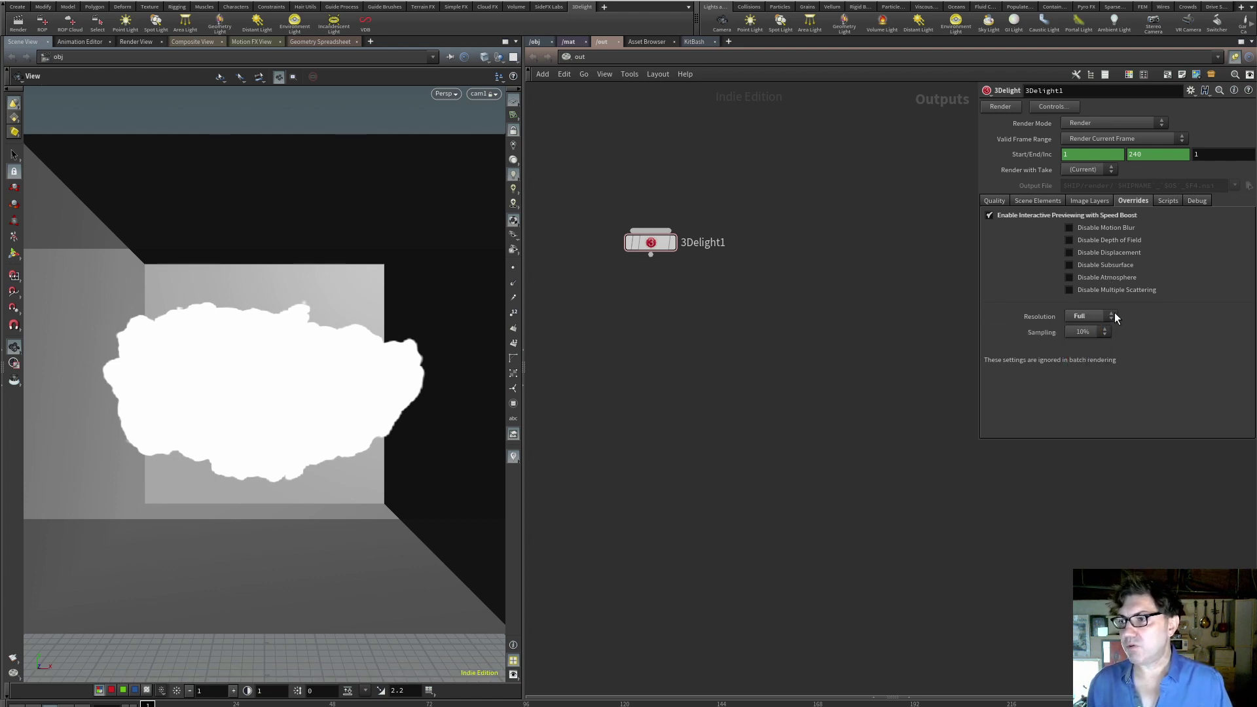
{"action": "left_click", "coordinate": [1115, 314]}
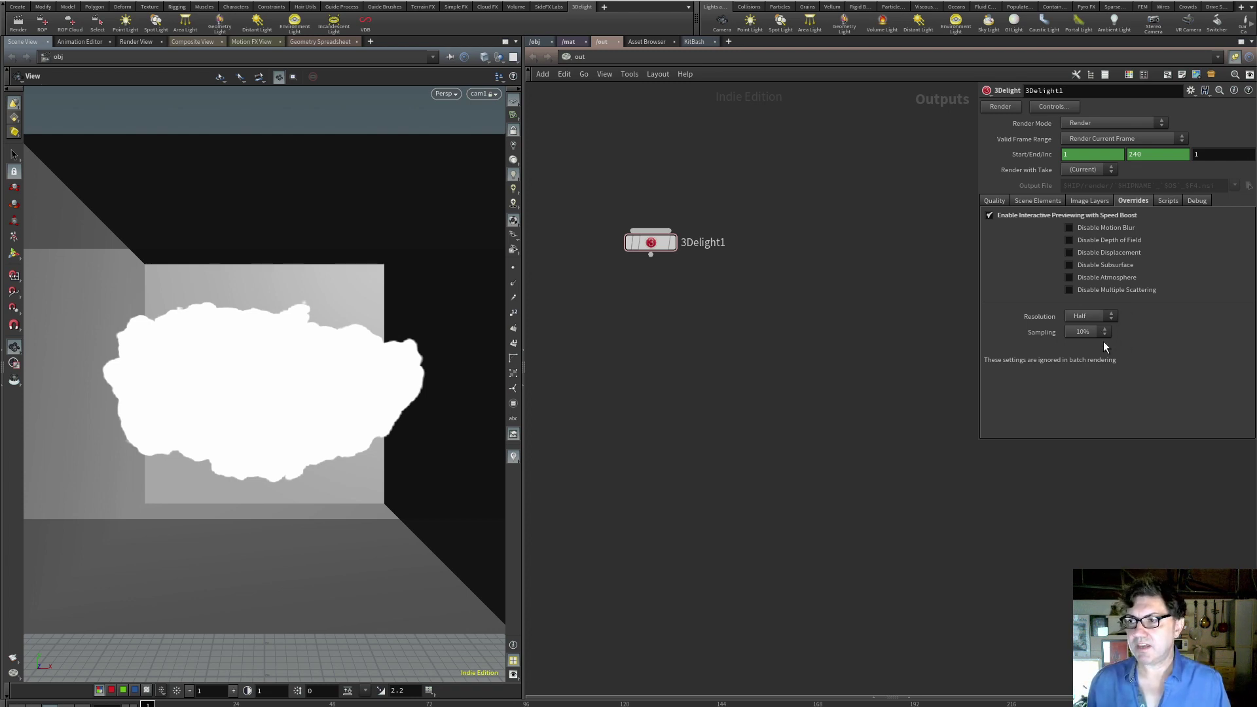
{"action": "left_click", "coordinate": [1074, 332]}
{"action": "left_click", "coordinate": [1134, 317]}
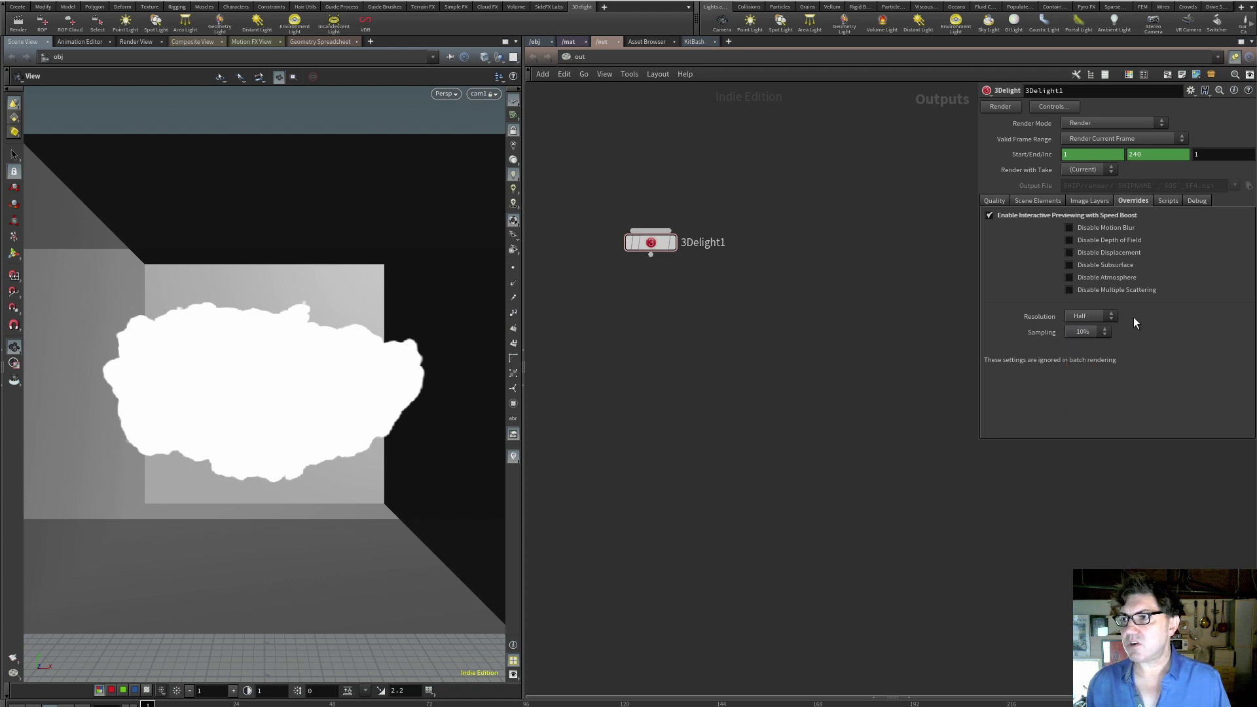
Set the preview override's Sampling to 25% and check it against the render node's quality sample settings.
{"action": "left_click", "coordinate": [994, 201]}
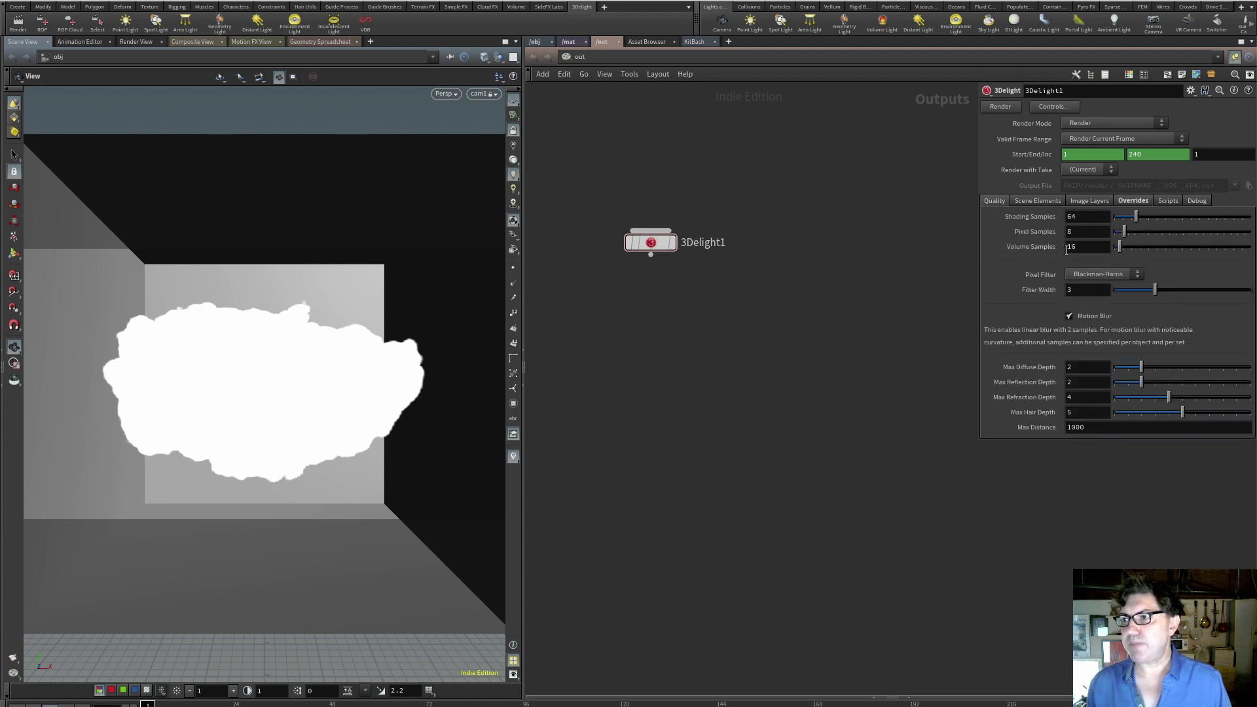
{"action": "left_click", "coordinate": [1122, 204]}
{"action": "left_click", "coordinate": [1099, 330]}
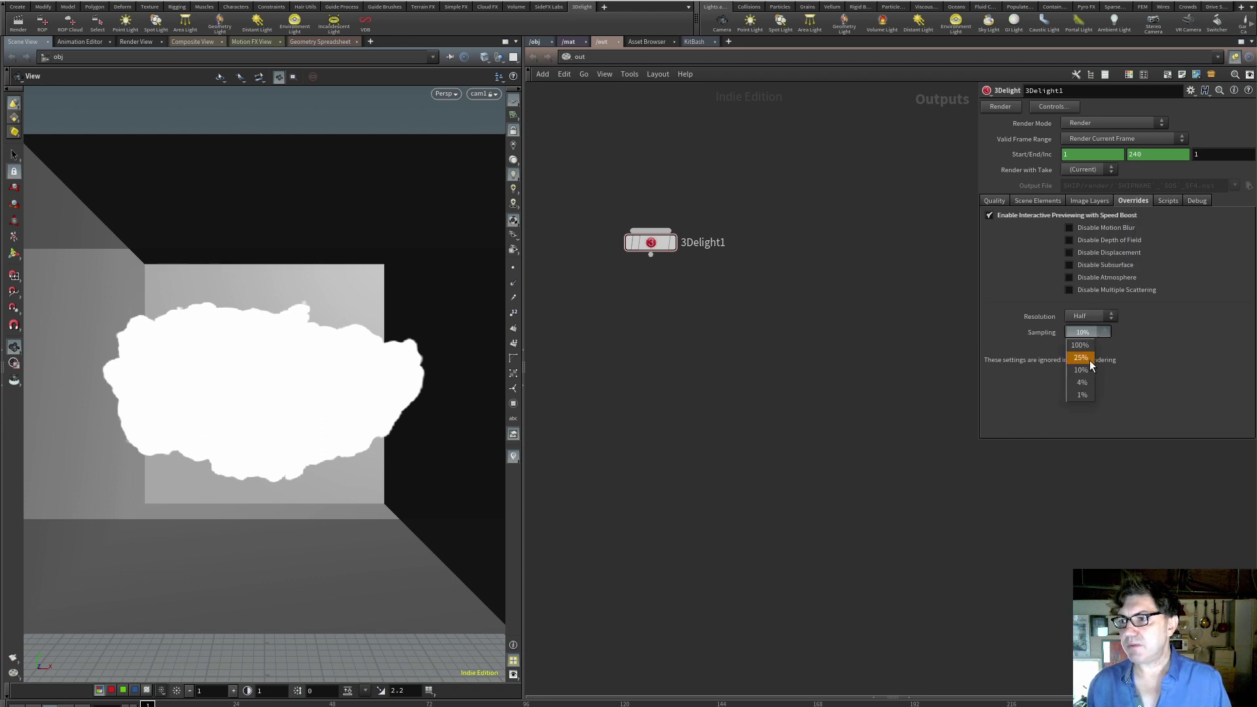
{"action": "left_click", "coordinate": [1089, 359]}
{"action": "left_click", "coordinate": [1002, 203]}
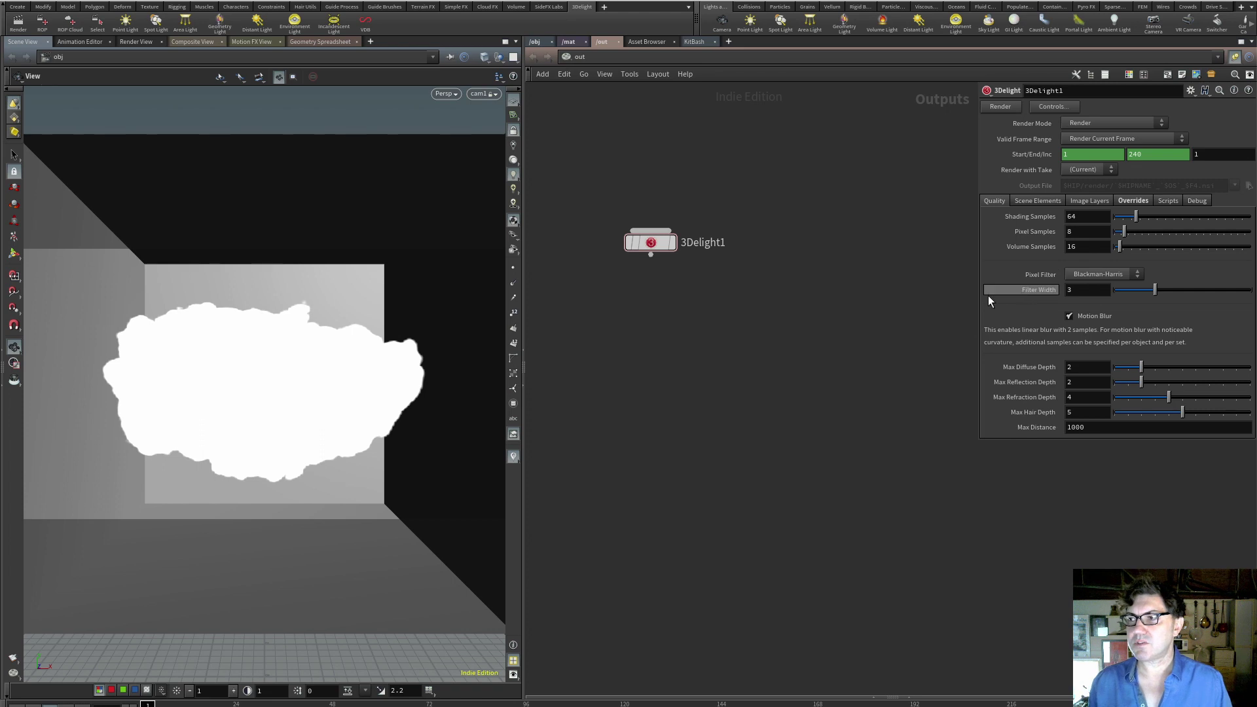
Disable motion blur and depth of field in the interactive preview overrides.
{"action": "left_click", "coordinate": [1130, 199]}
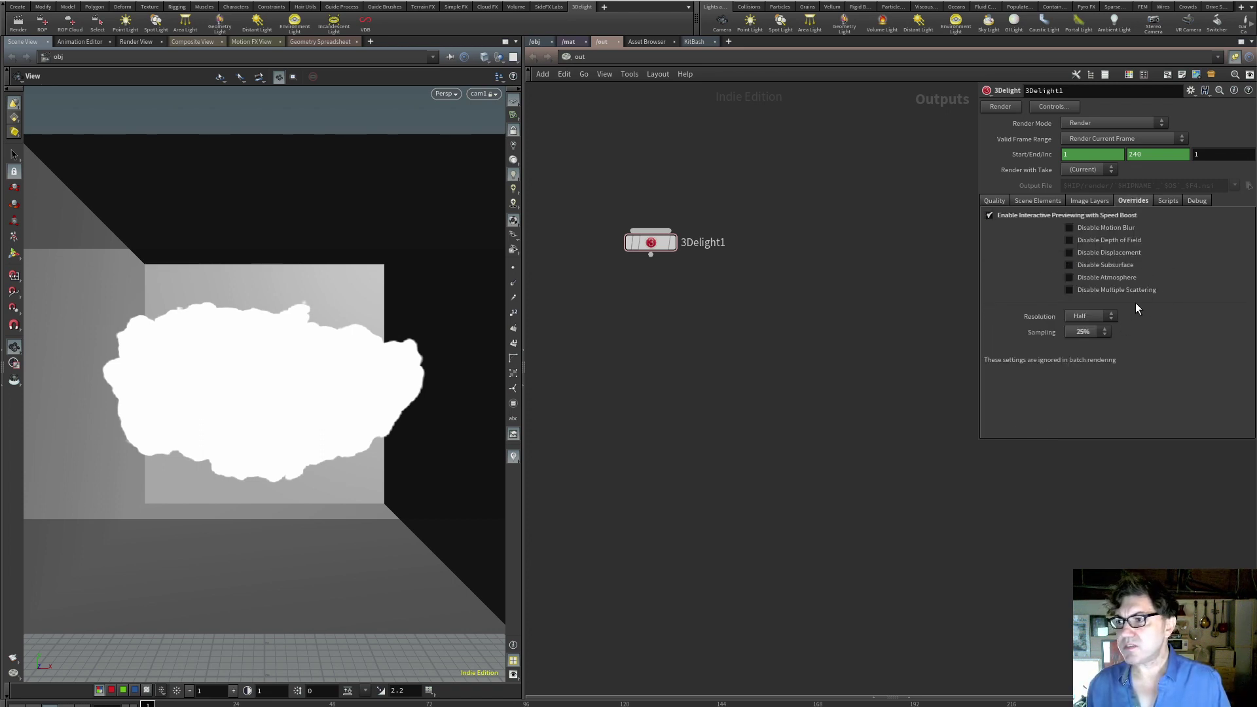
{"action": "left_click", "coordinate": [1070, 228]}
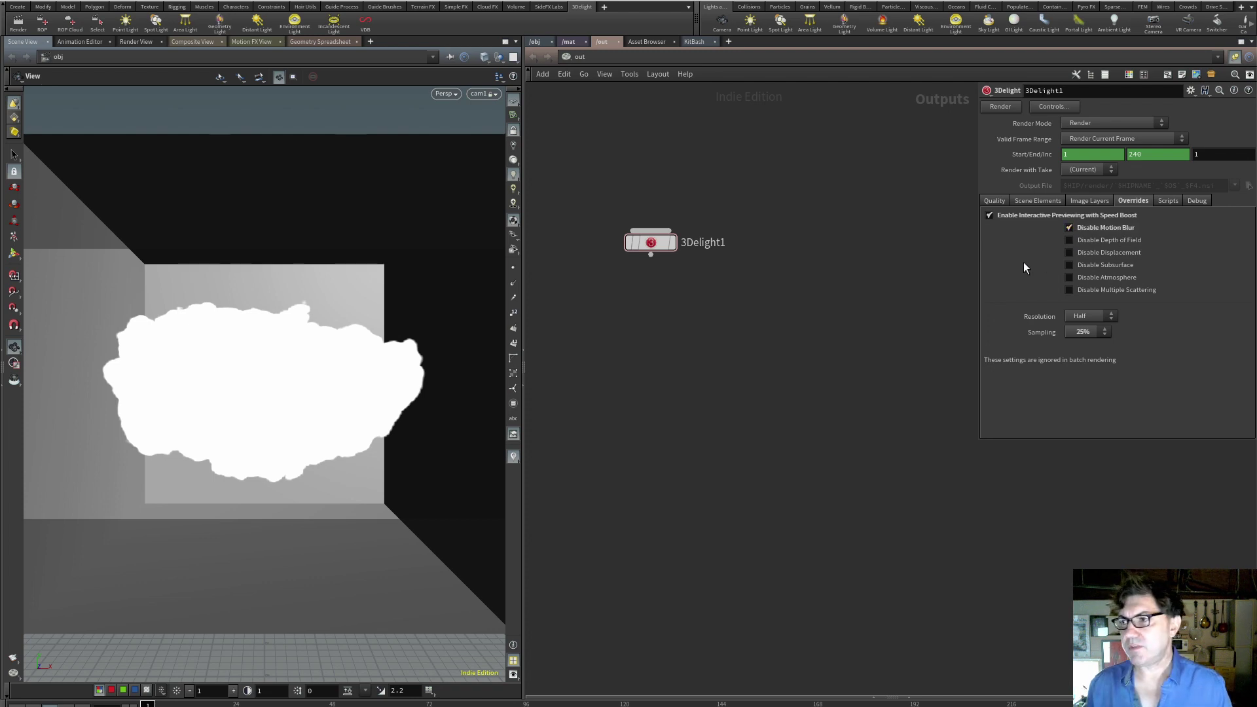
{"action": "left_click", "coordinate": [1070, 240]}
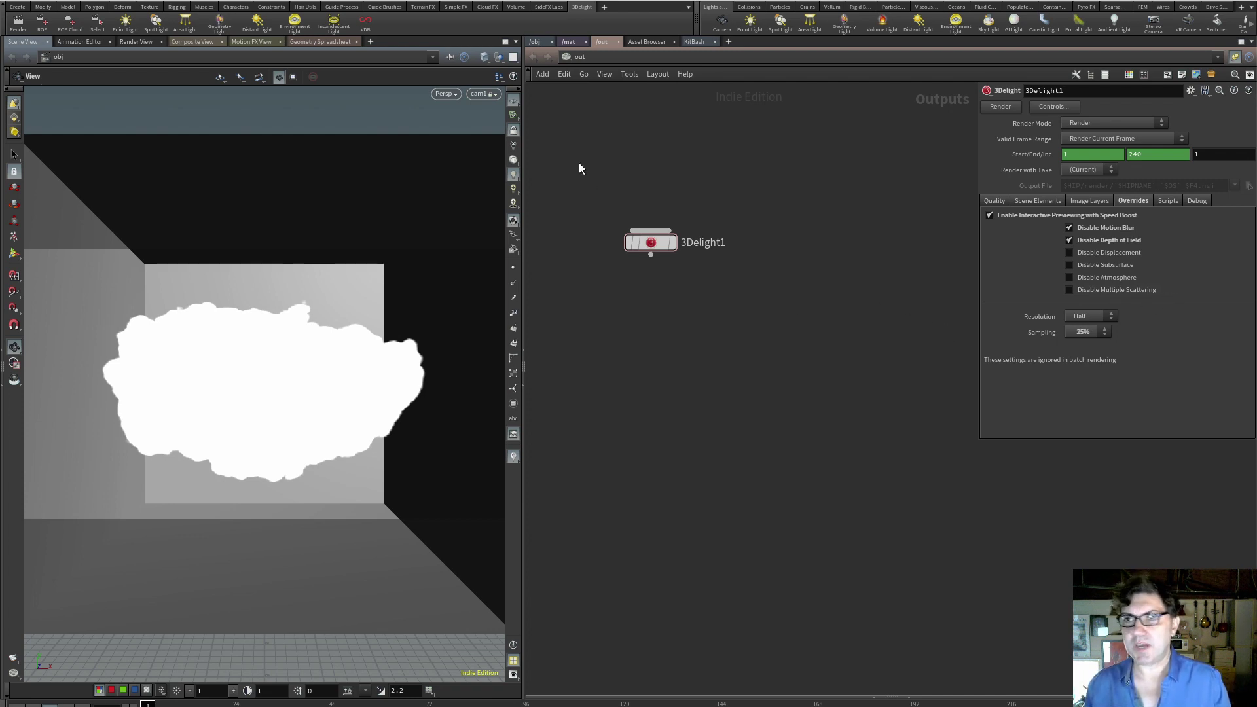
Examine the wall grids grid2 to grid5 in the object network and compare them with the rendered room image.
{"action": "left_click", "coordinate": [534, 41]}
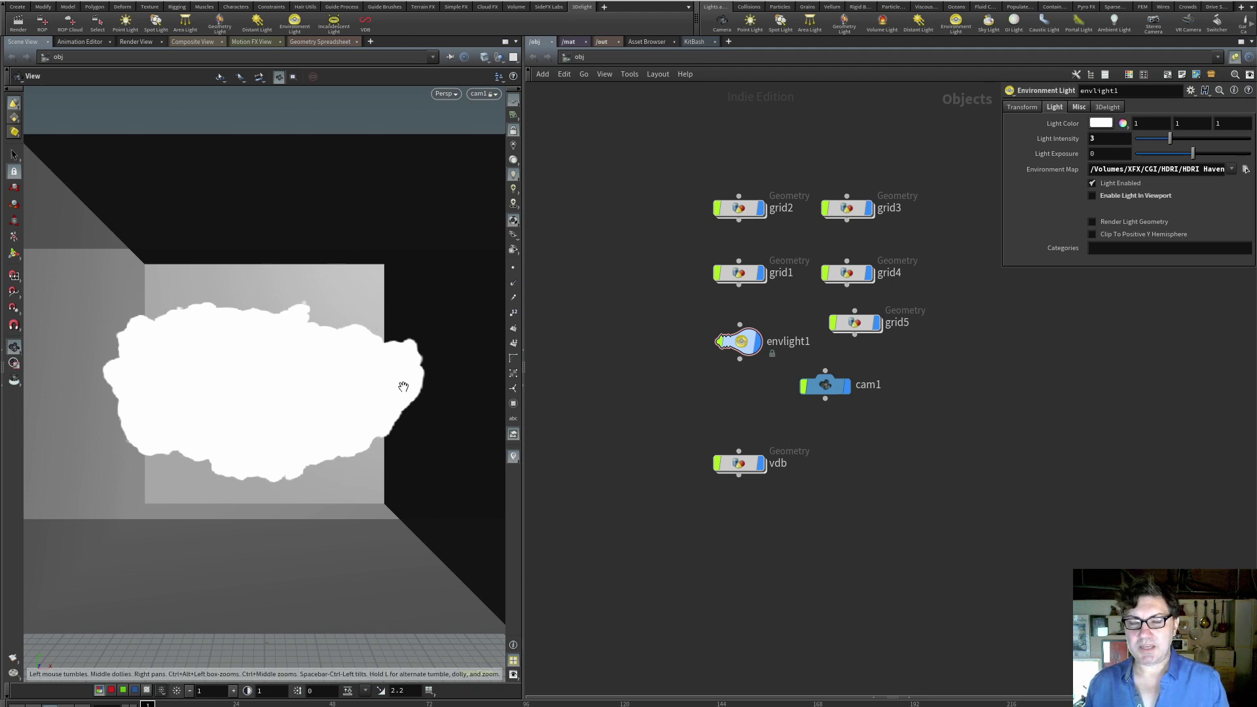
{"action": "middle_click_drag", "start_coordinate": [653, 295], "coordinate": [570, 282]}
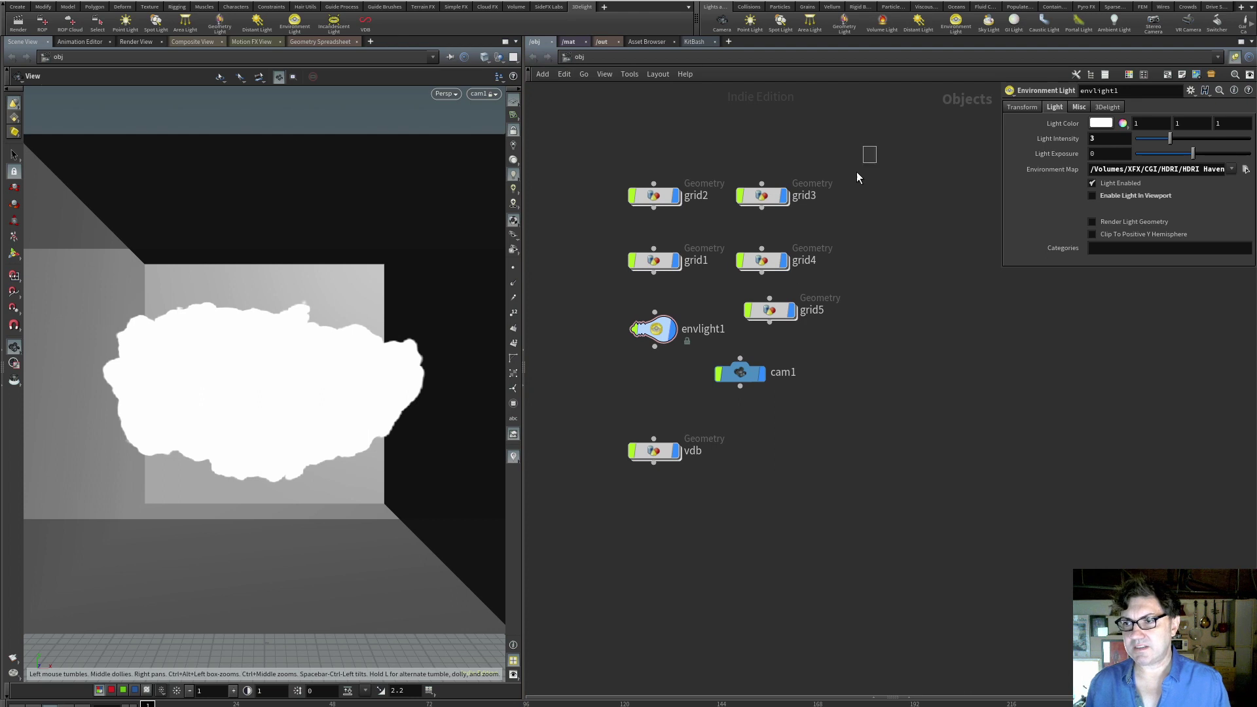
{"action": "left_click_drag", "start_coordinate": [856, 173], "coordinate": [743, 316]}
{"action": "left_click", "coordinate": [655, 196], "text": "shift"}
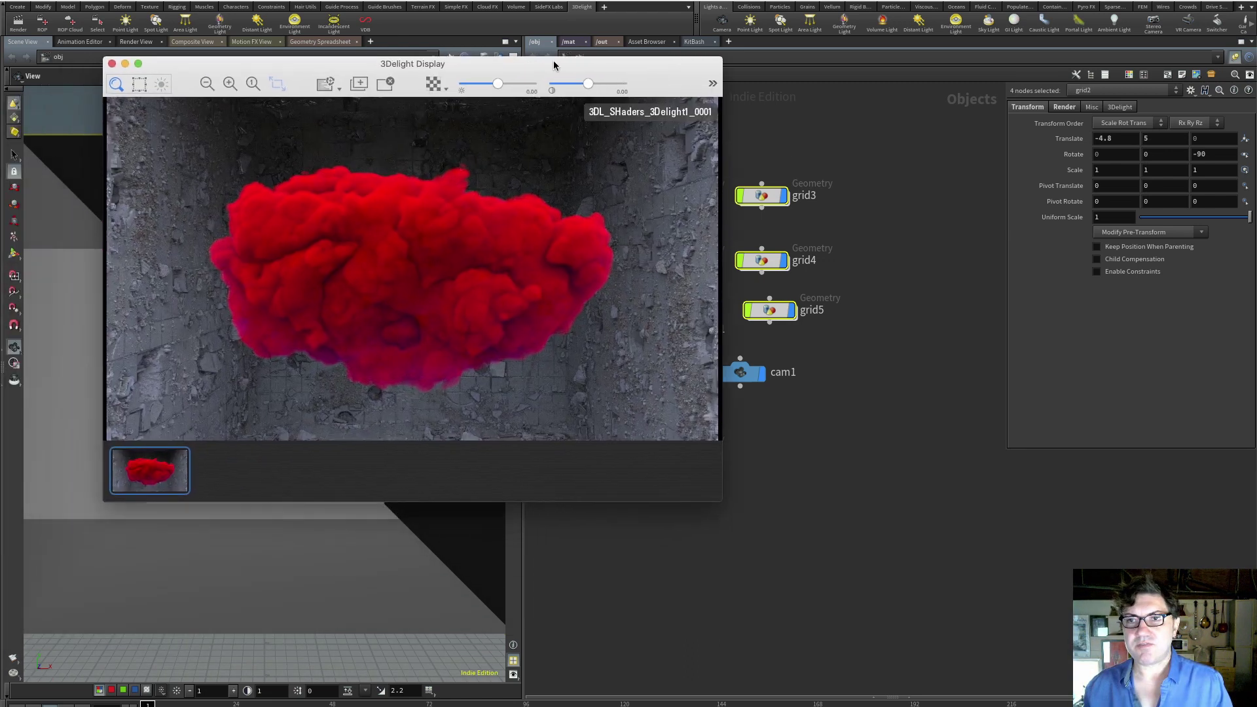
{"action": "left_click_drag", "start_coordinate": [552, 60], "coordinate": [562, 62]}
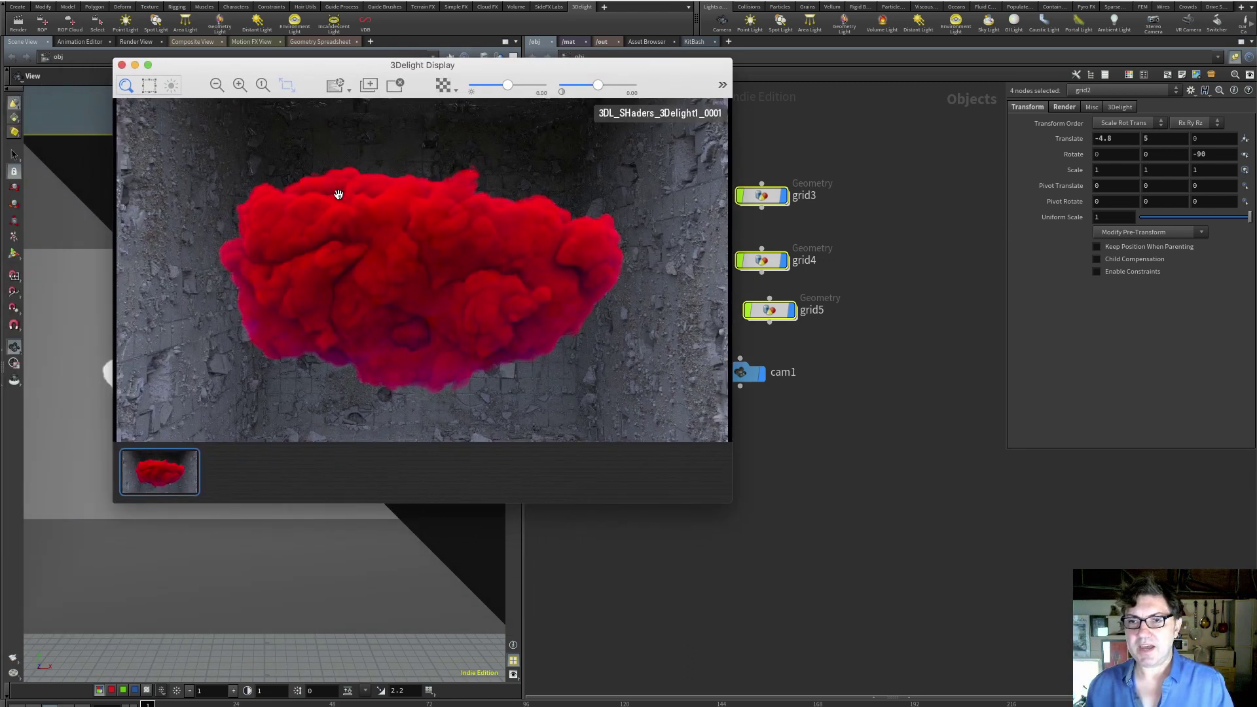
{"action": "double_click", "coordinate": [591, 66]}
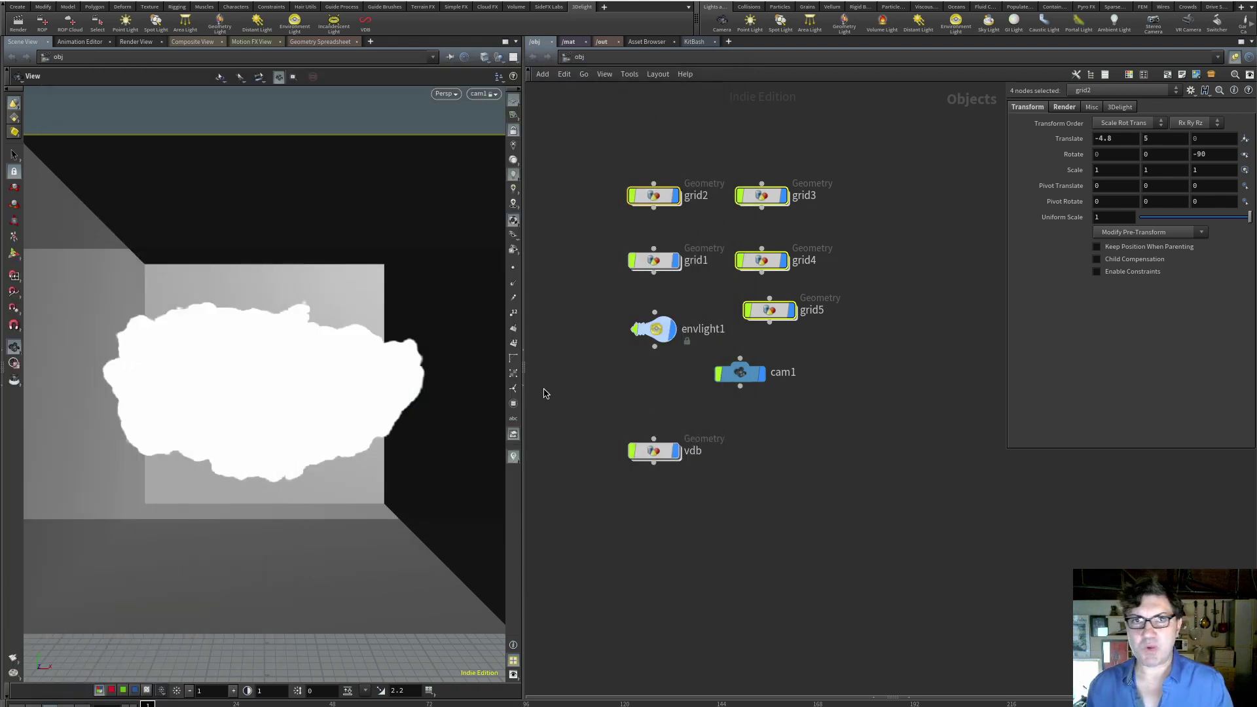
{"action": "left_click", "coordinate": [603, 358]}
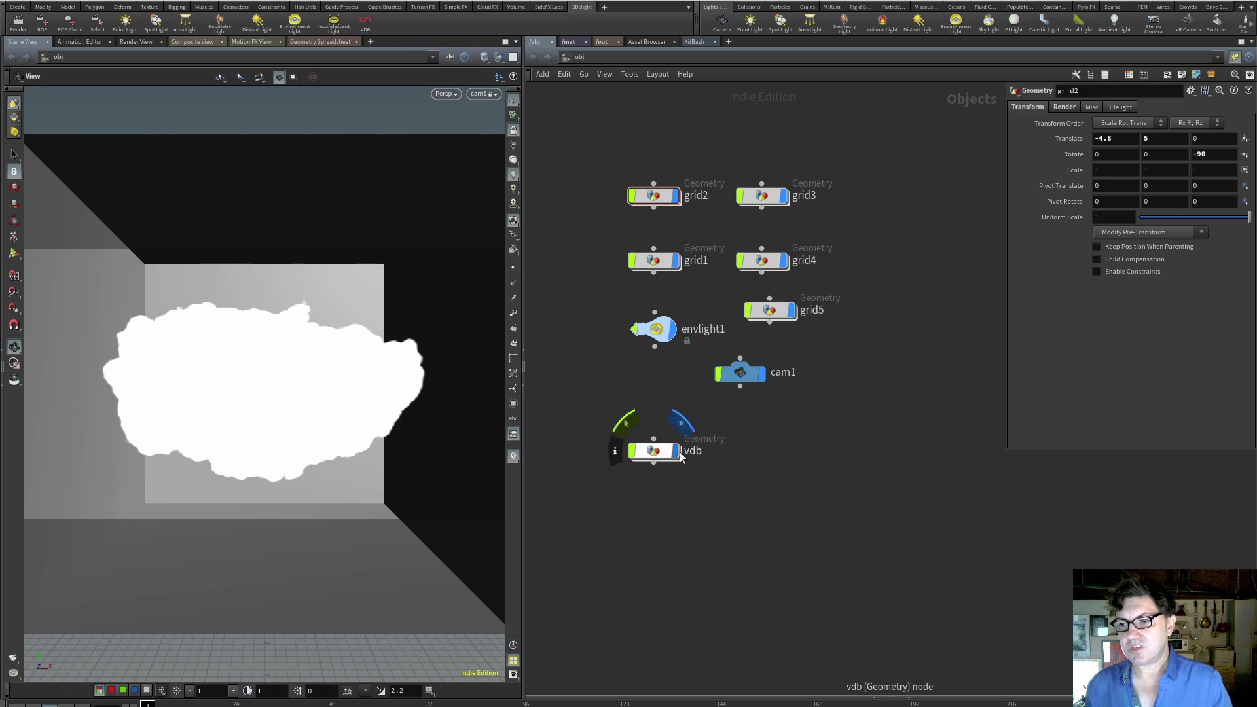
Hide the vdb cloud and the wall grids grid2, grid3, grid4 and grid5, leaving grid1 displayed.
{"action": "left_click", "coordinate": [677, 452]}
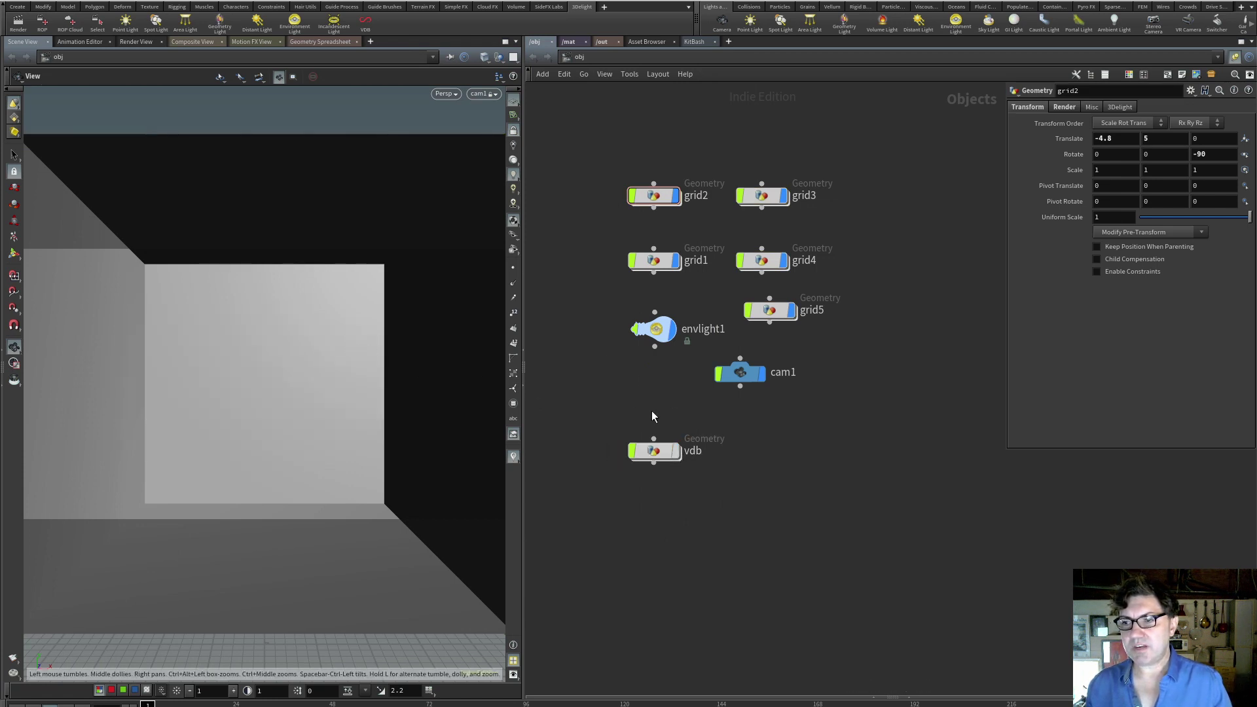
{"action": "left_click_drag", "start_coordinate": [862, 148], "coordinate": [732, 324]}
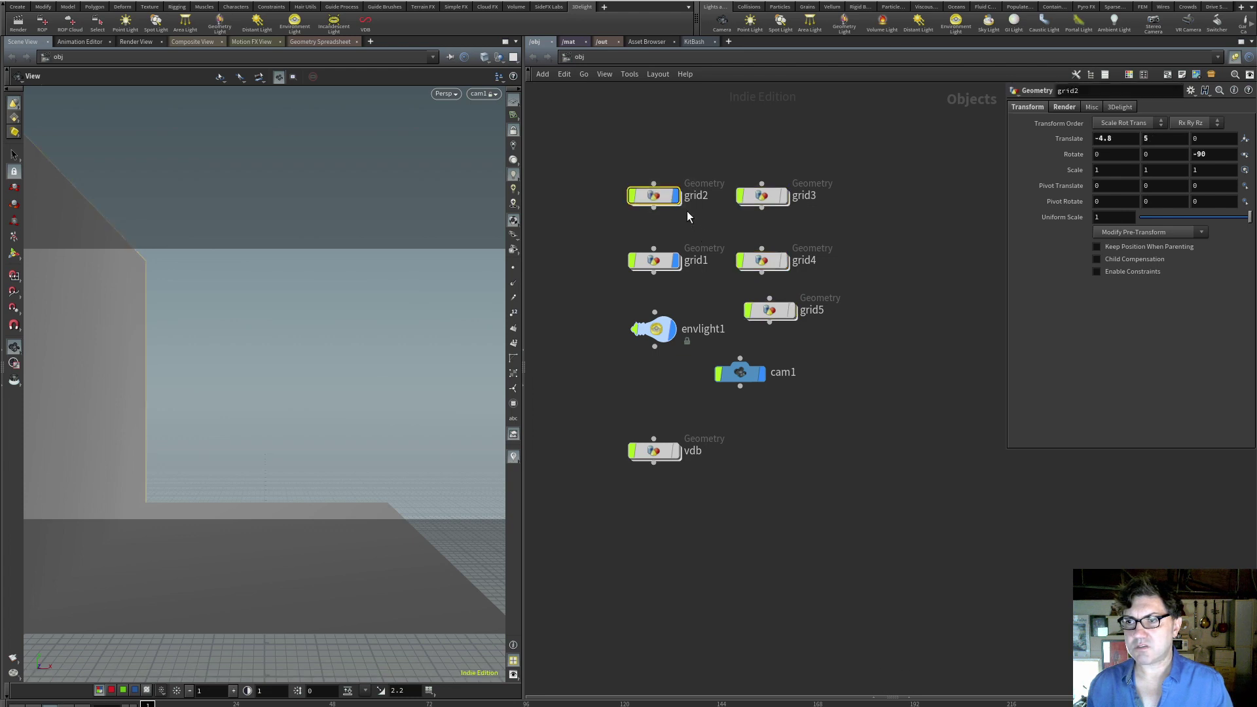
{"action": "left_click", "coordinate": [676, 196]}
Move the hidden grid and vdb nodes aside and place cam1 below envlight1 in the object network.
{"action": "left_click_drag", "start_coordinate": [683, 199], "coordinate": [931, 304]}
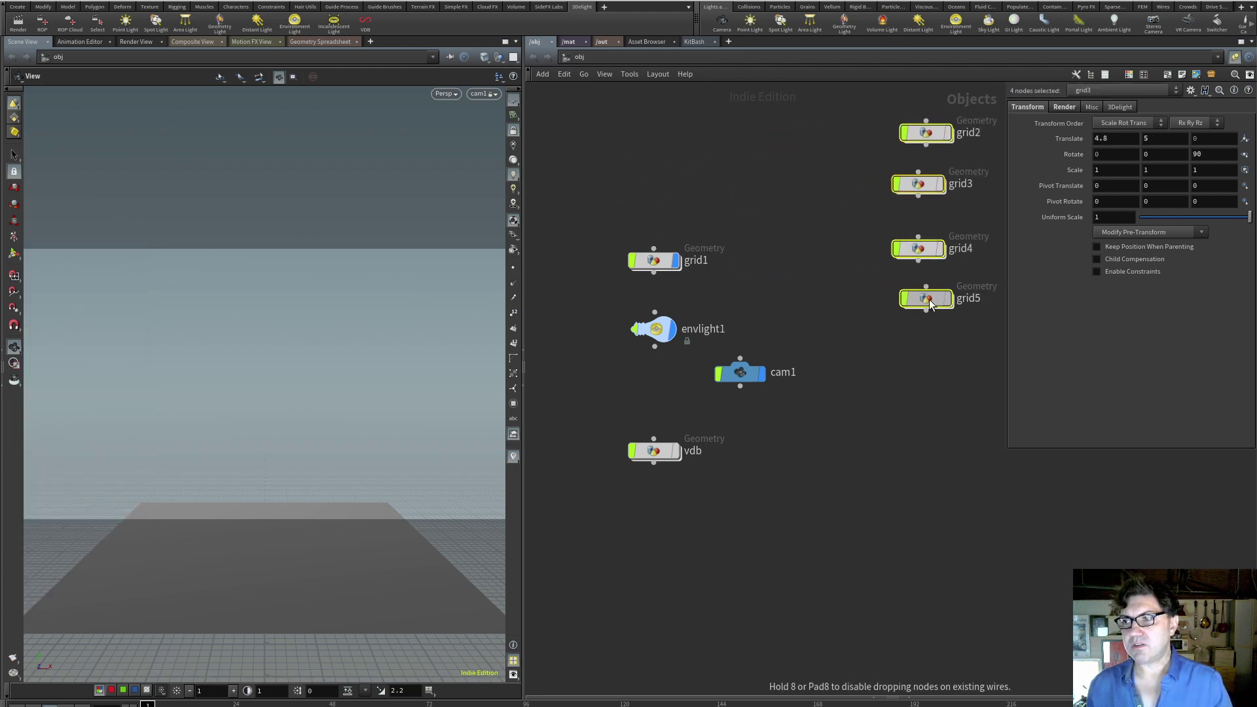
{"action": "left_click_drag", "start_coordinate": [656, 452], "coordinate": [921, 361]}
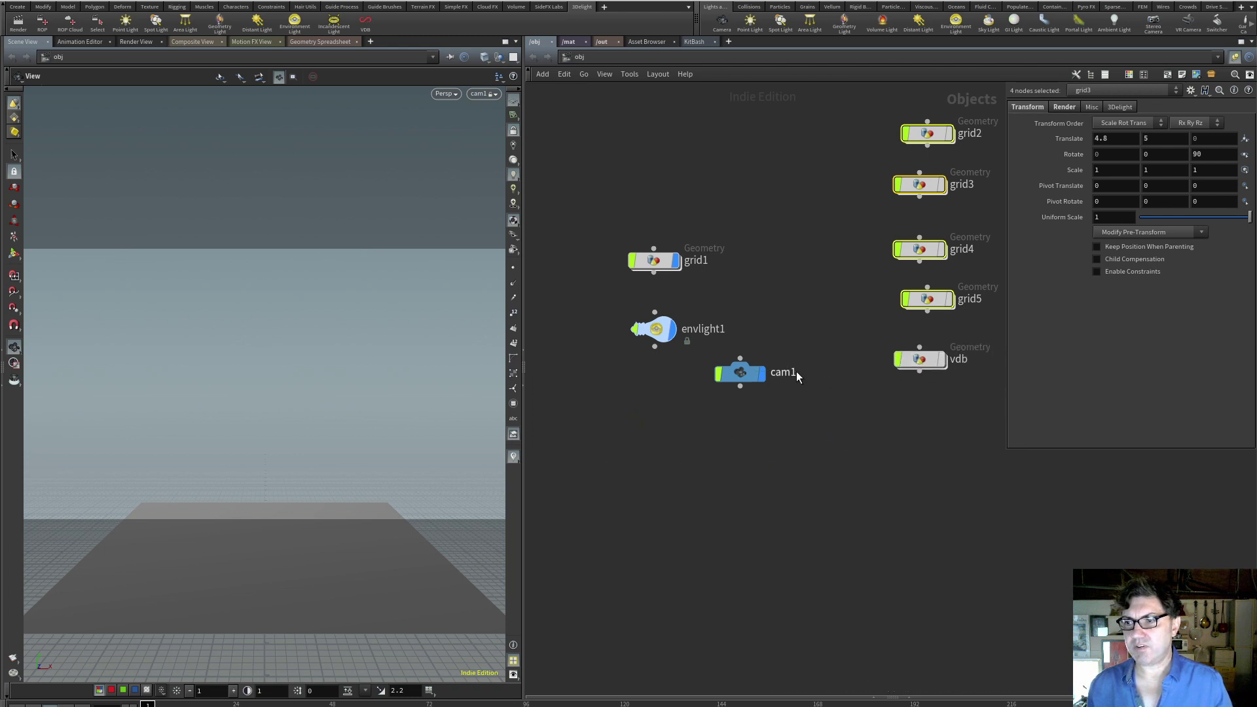
{"action": "left_click_drag", "start_coordinate": [745, 371], "coordinate": [703, 441]}
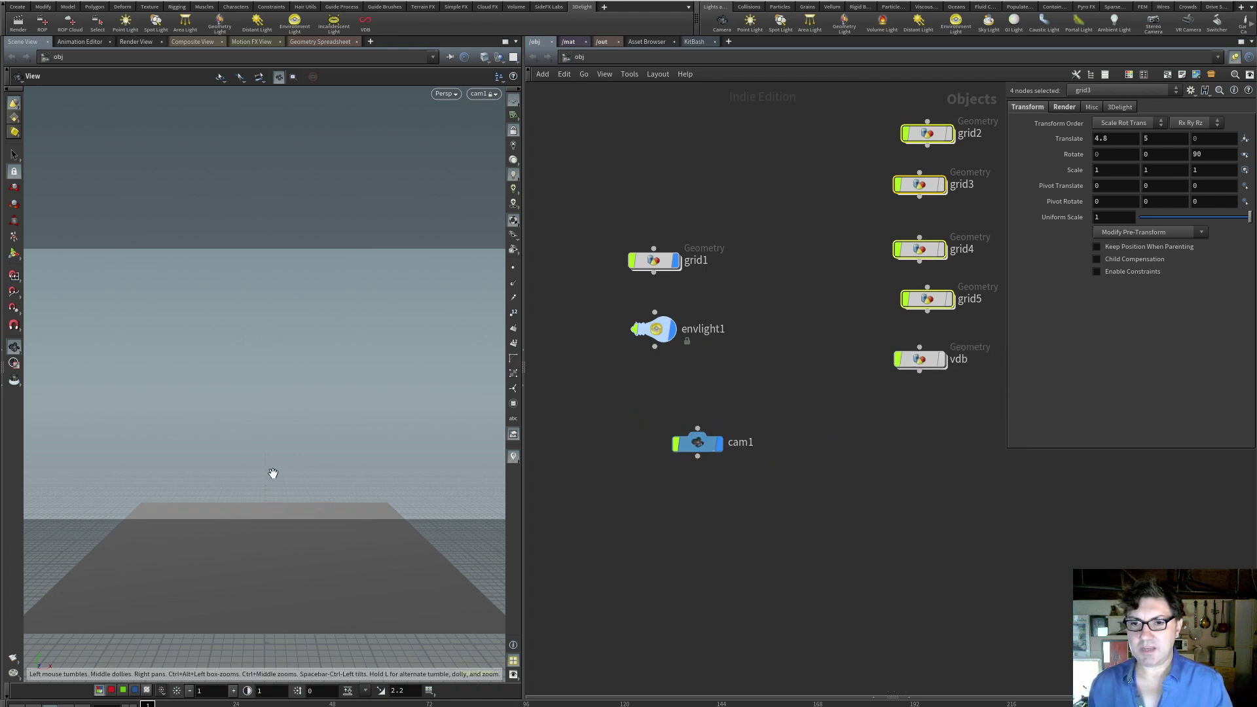
Reframe the ground grid from higher above and narrow the render window to uncover the ground material's network.
{"action": "left_click_drag", "start_coordinate": [272, 471], "coordinate": [301, 387]}
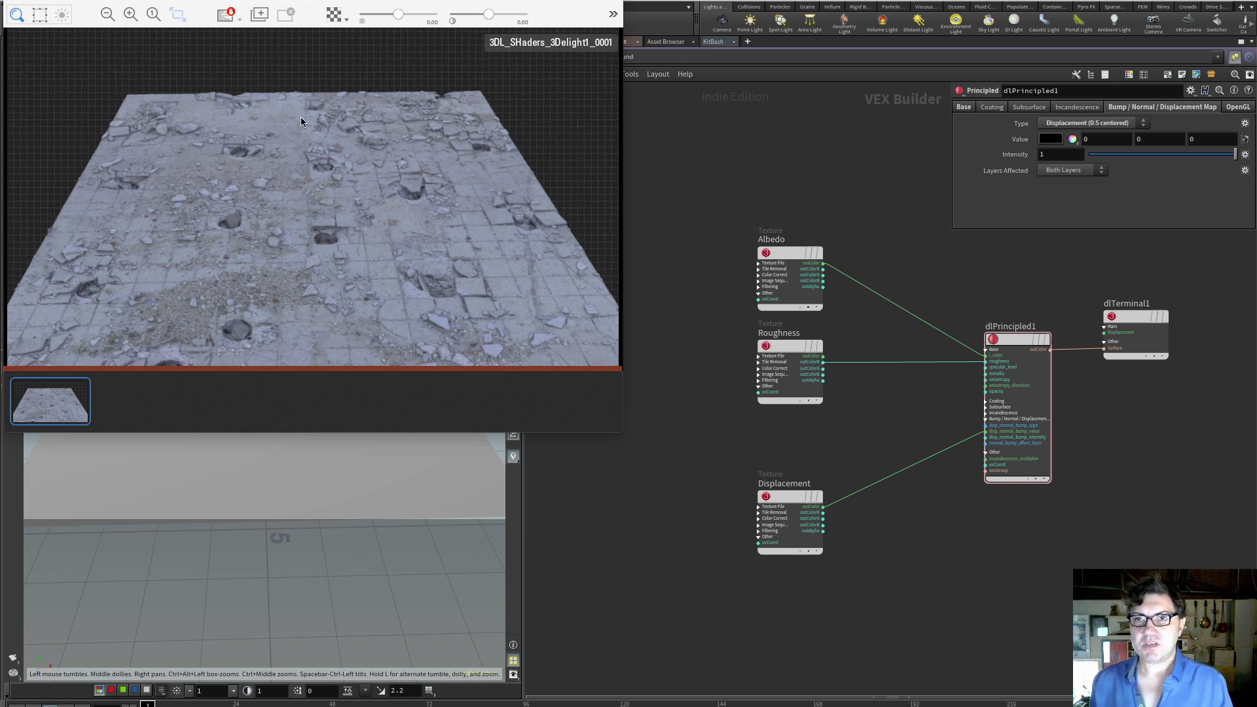
{"action": "mouse_move", "coordinate": [283, 460]}
{"action": "left_mouse_down"}
{"action": "mouse_move", "coordinate": [297, 453]}
{"action": "mouse_move", "coordinate": [289, 474]}
{"action": "mouse_move", "coordinate": [309, 461]}
{"action": "mouse_move", "coordinate": [312, 494]}
{"action": "mouse_move", "coordinate": [295, 458]}
{"action": "mouse_move", "coordinate": [295, 471]}
{"action": "left_mouse_up"}
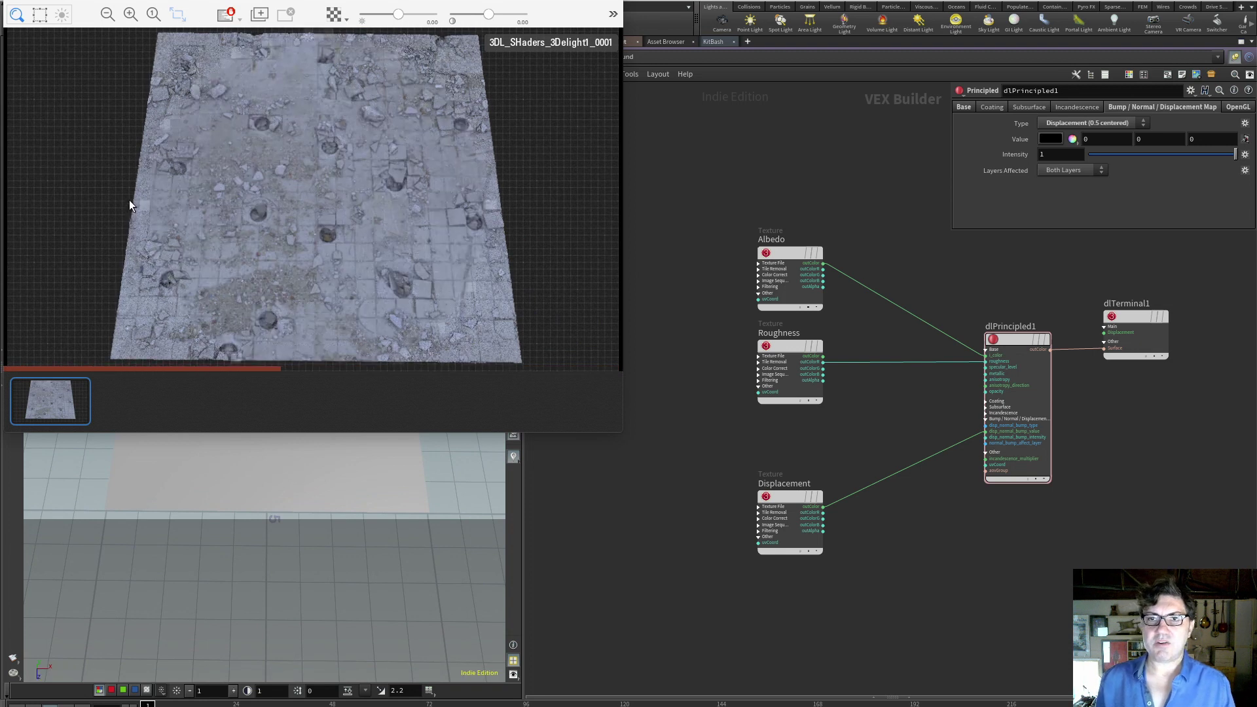
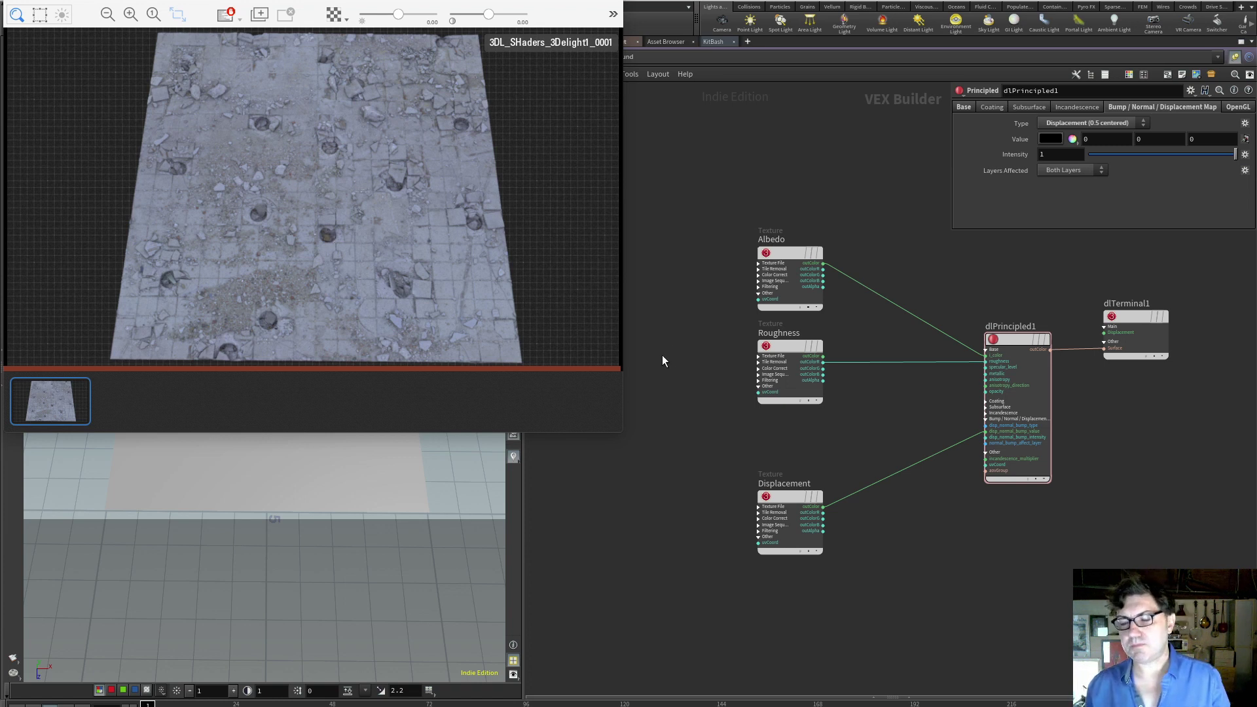
{"action": "key", "text": "h"}
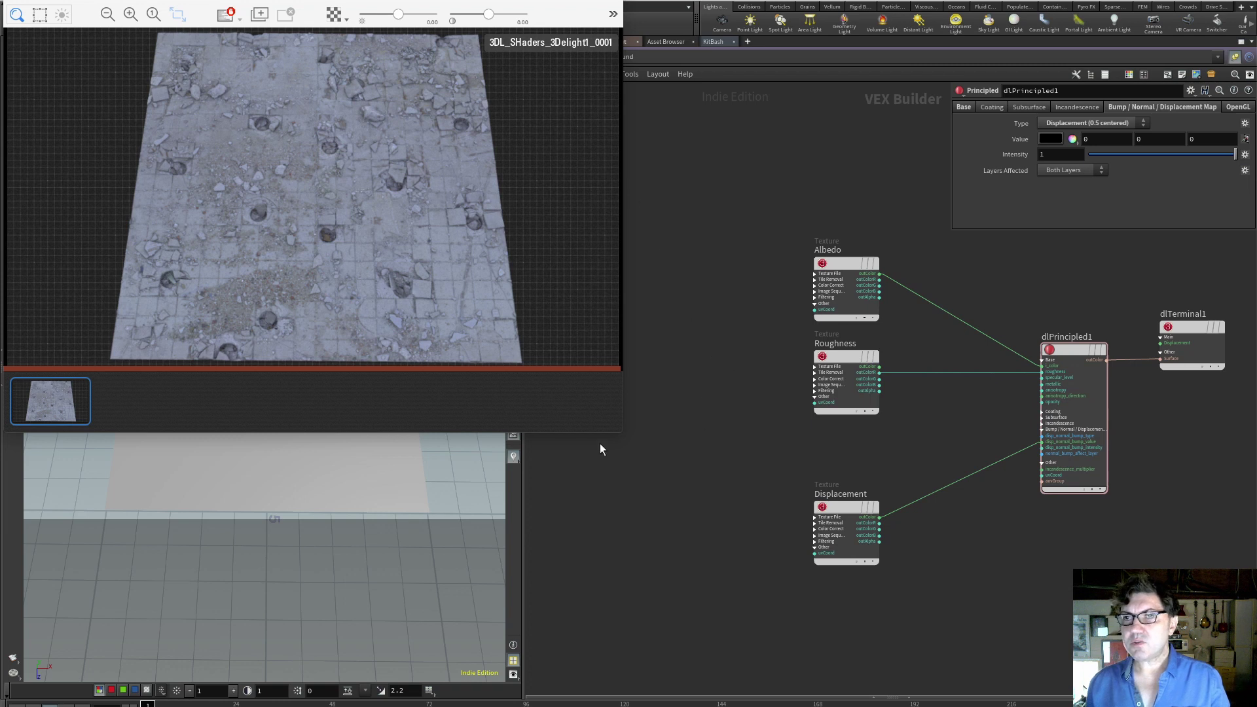
{"action": "left_click_drag", "start_coordinate": [616, 429], "coordinate": [524, 421]}
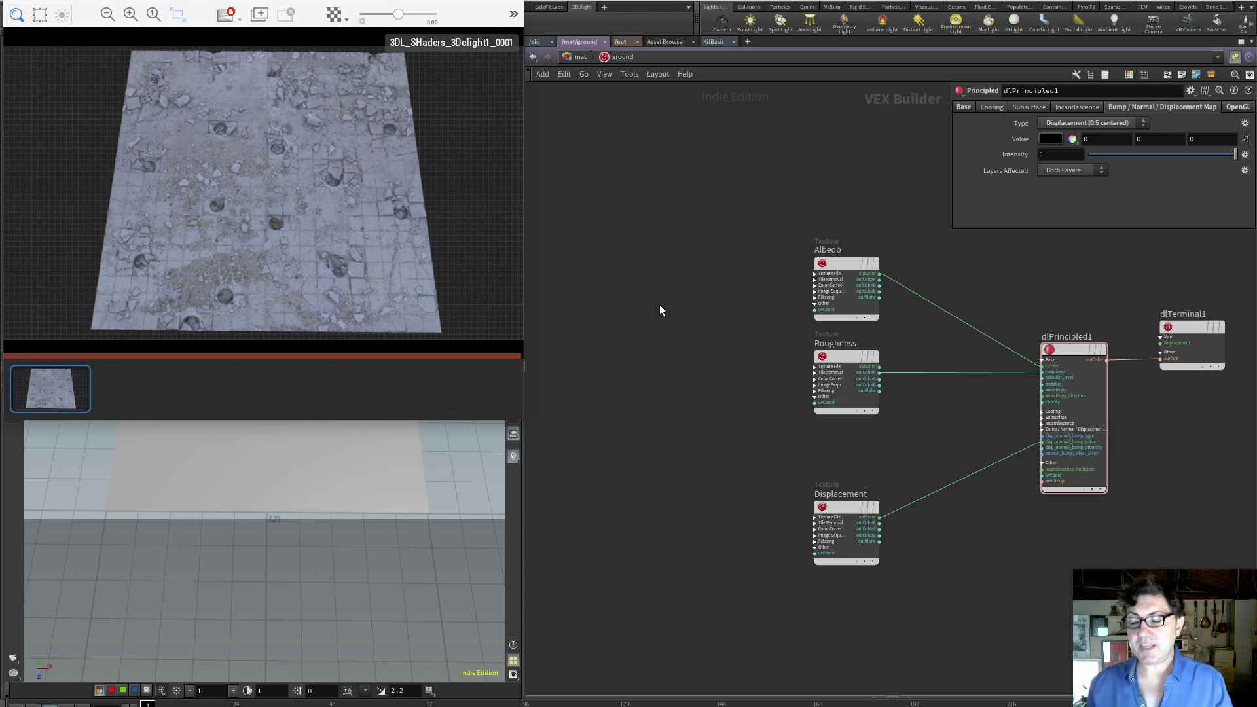
Add a 3Delight UV utility node to the ground material network, beside the Albedo texture.
{"action": "key", "text": "Tab"}
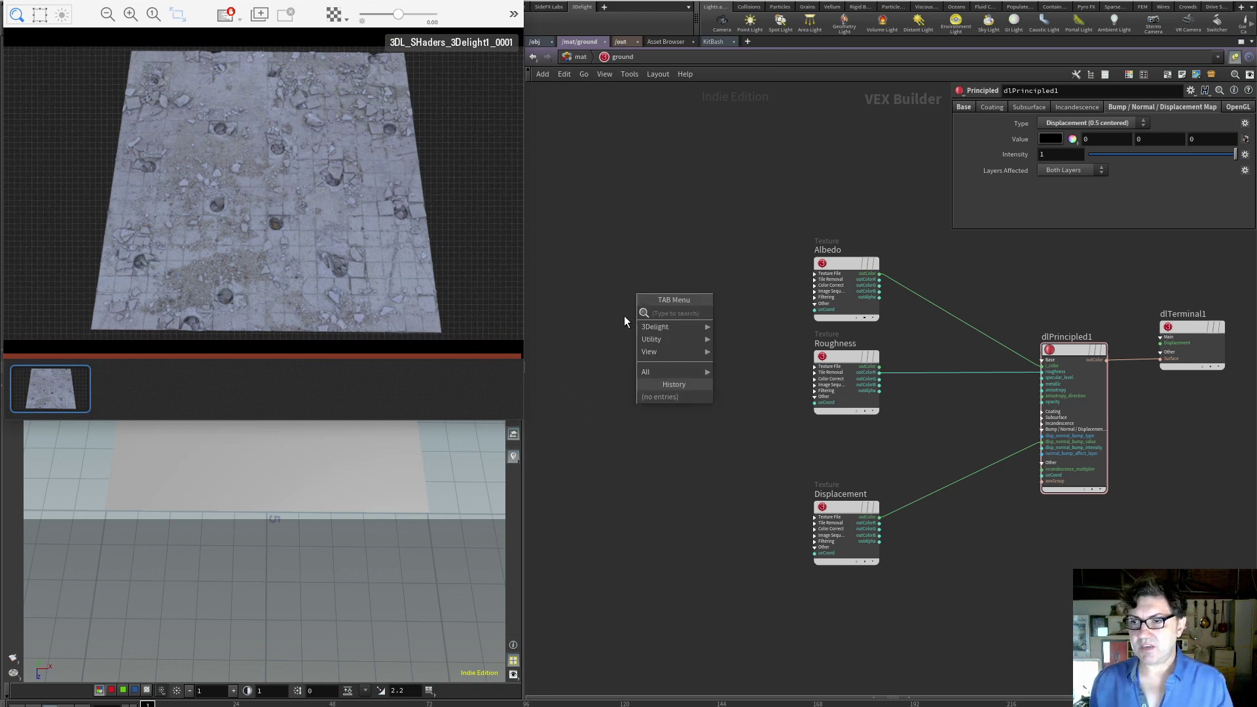
{"action": "mouse_move", "coordinate": [666, 330]}
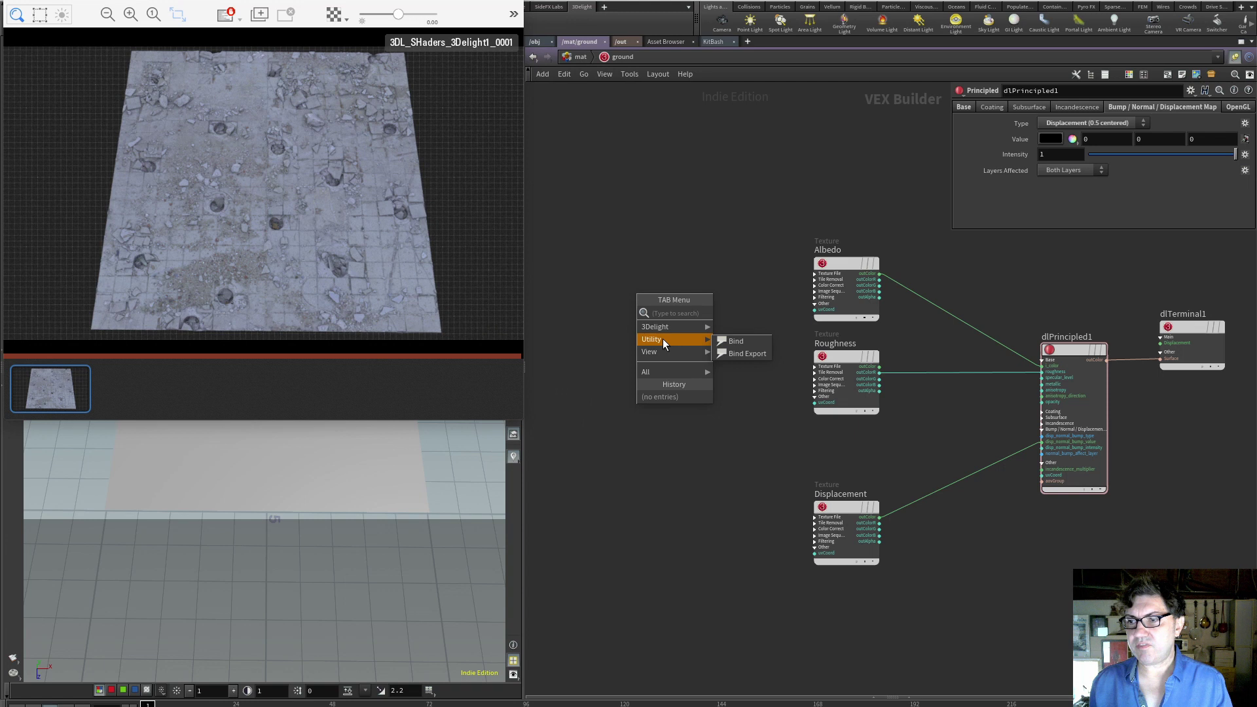
{"action": "mouse_move", "coordinate": [744, 368]}
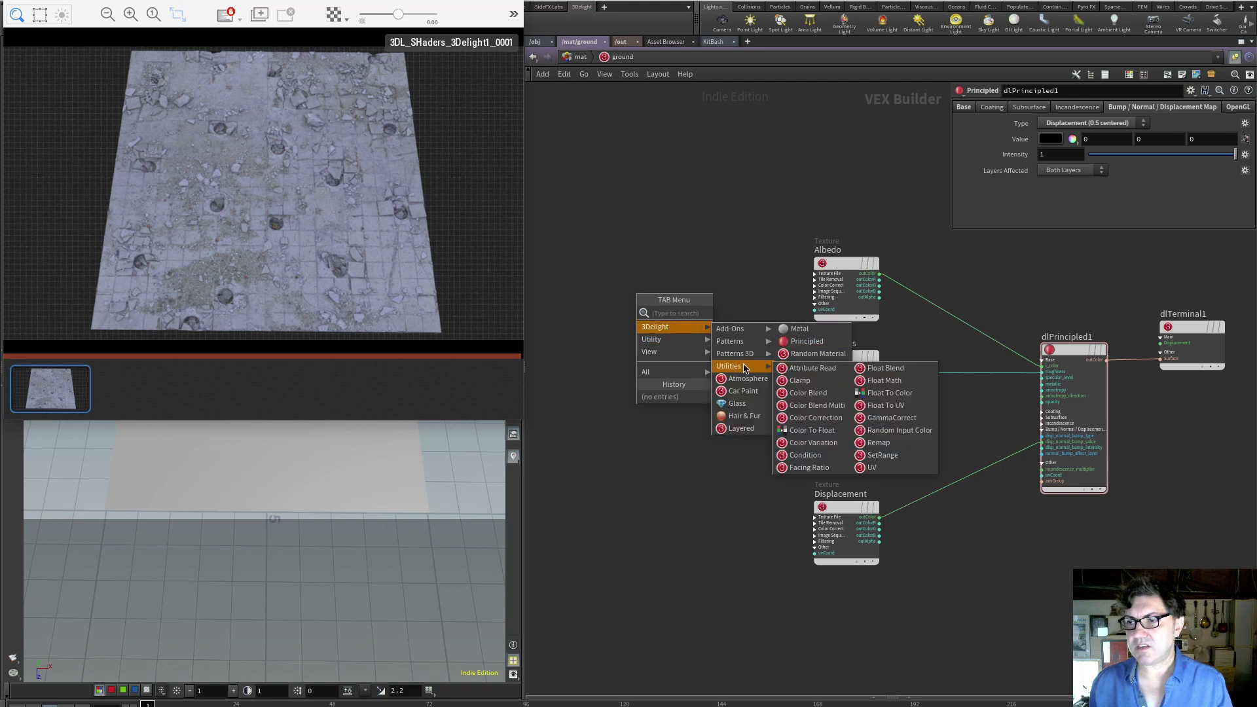
{"action": "left_click", "coordinate": [889, 467]}
{"action": "left_click", "coordinate": [646, 290]}
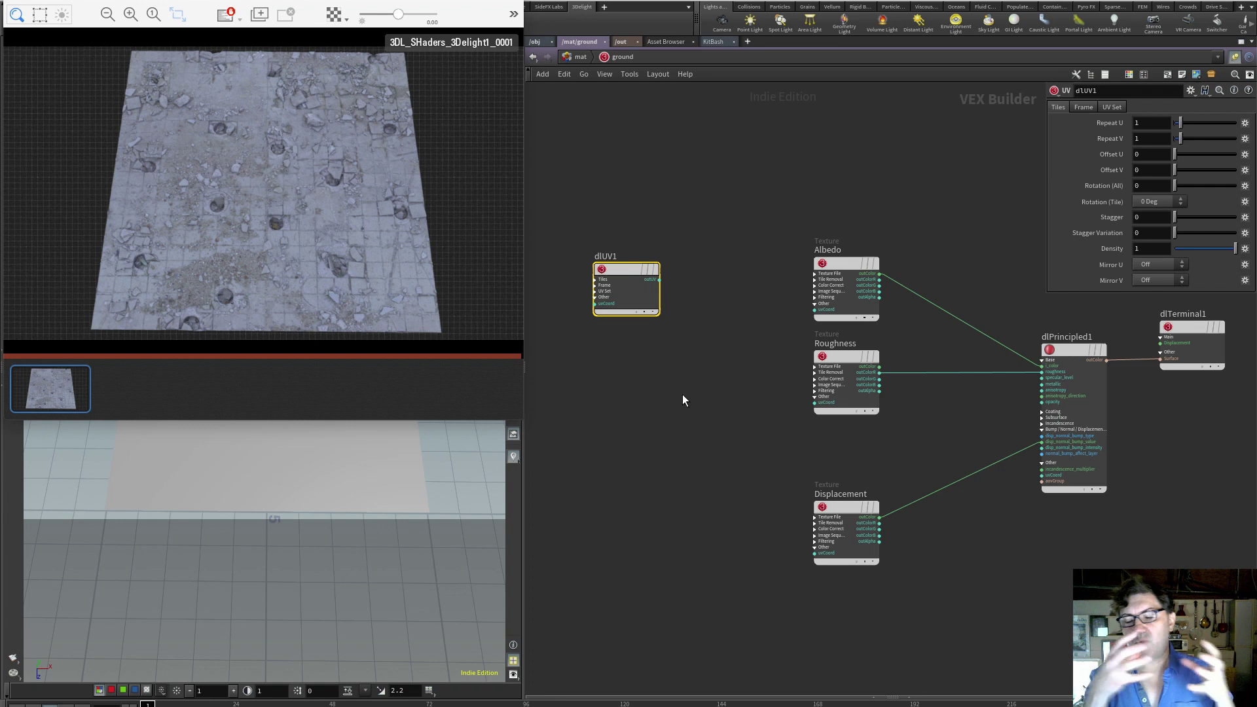
Move the UV node nearer to the textures and connect its outUV output to Albedo's uvCoord input.
{"action": "left_click", "coordinate": [847, 267]}
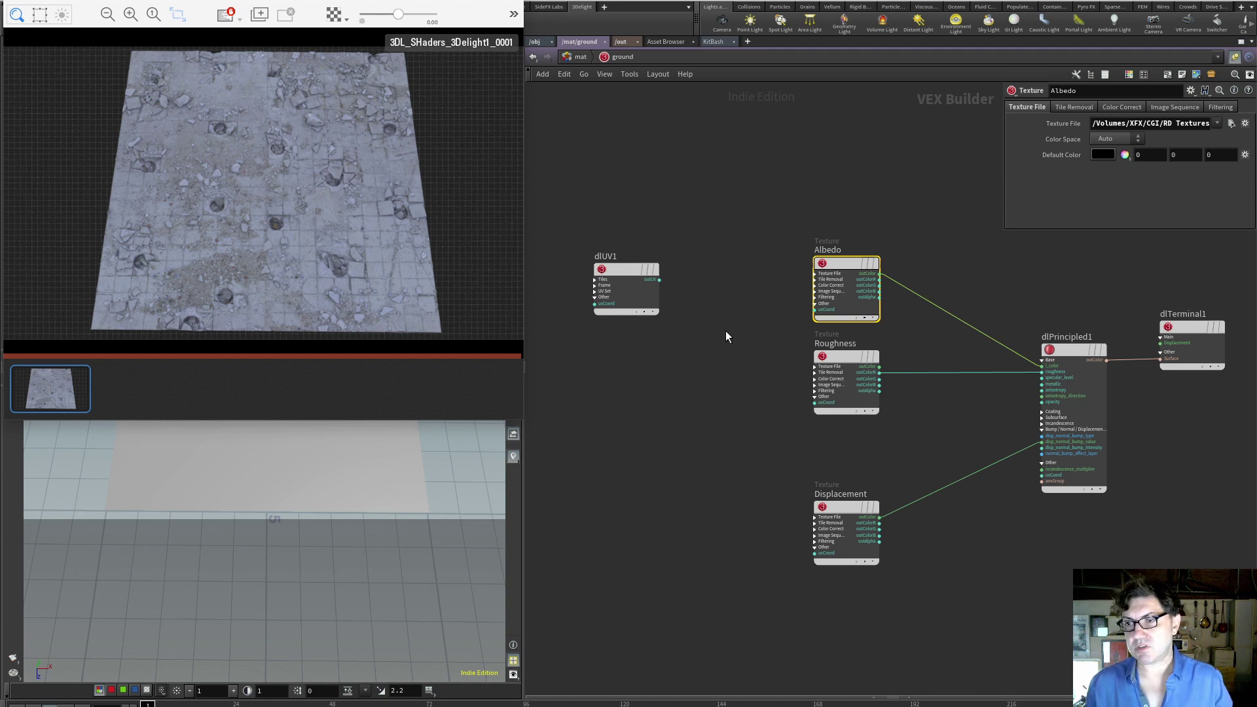
{"action": "left_click_drag", "start_coordinate": [620, 264], "coordinate": [615, 280]}
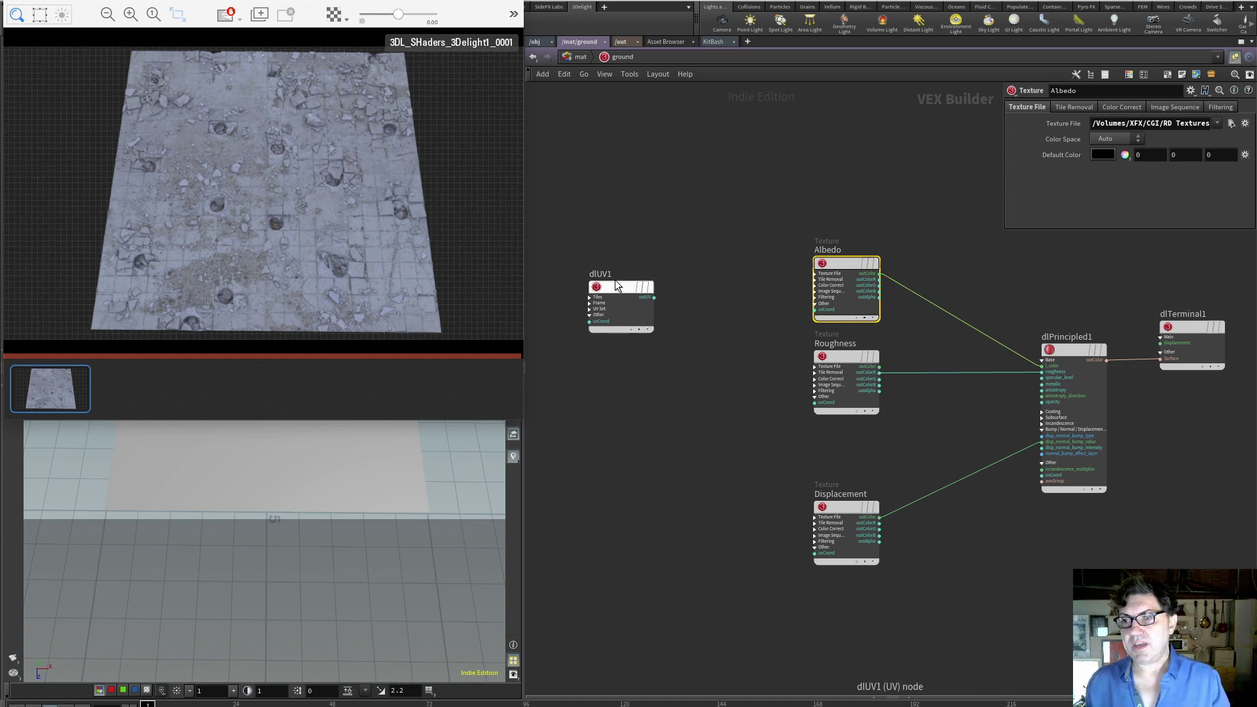
{"action": "mouse_move", "coordinate": [612, 286]}
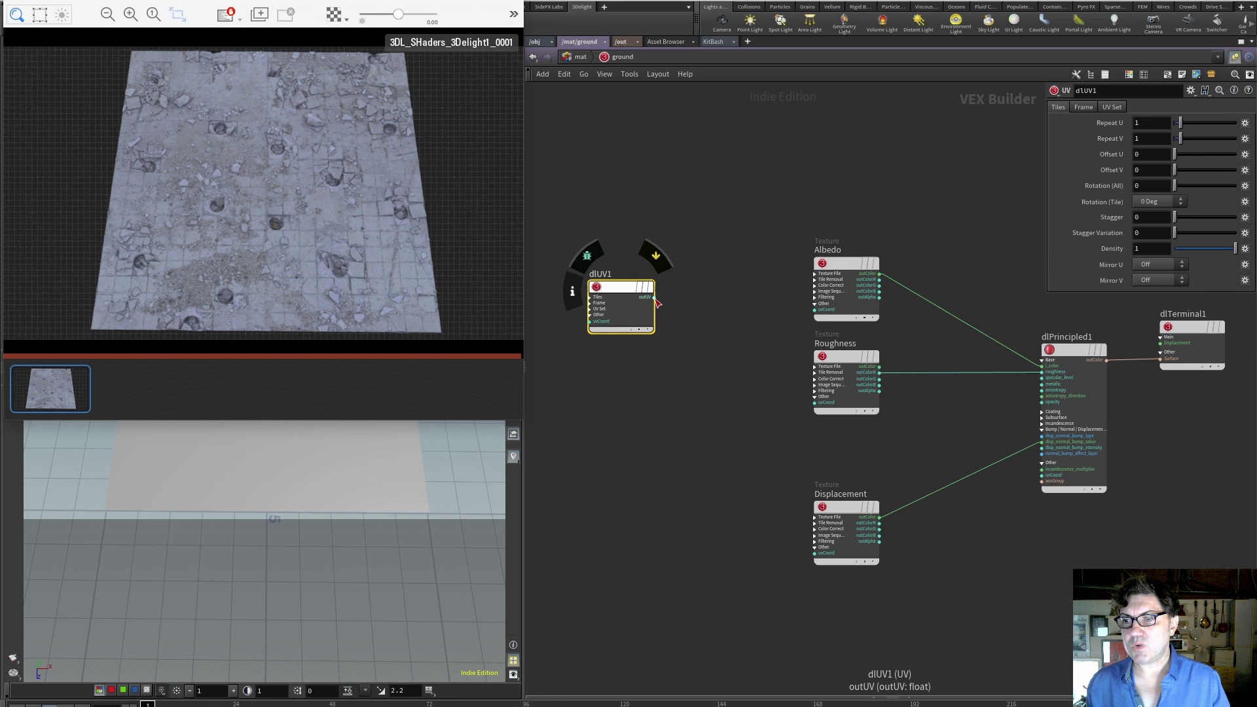
{"action": "scroll", "coordinate": [700, 341], "scroll_direction": "up", "scroll_amount": 5}
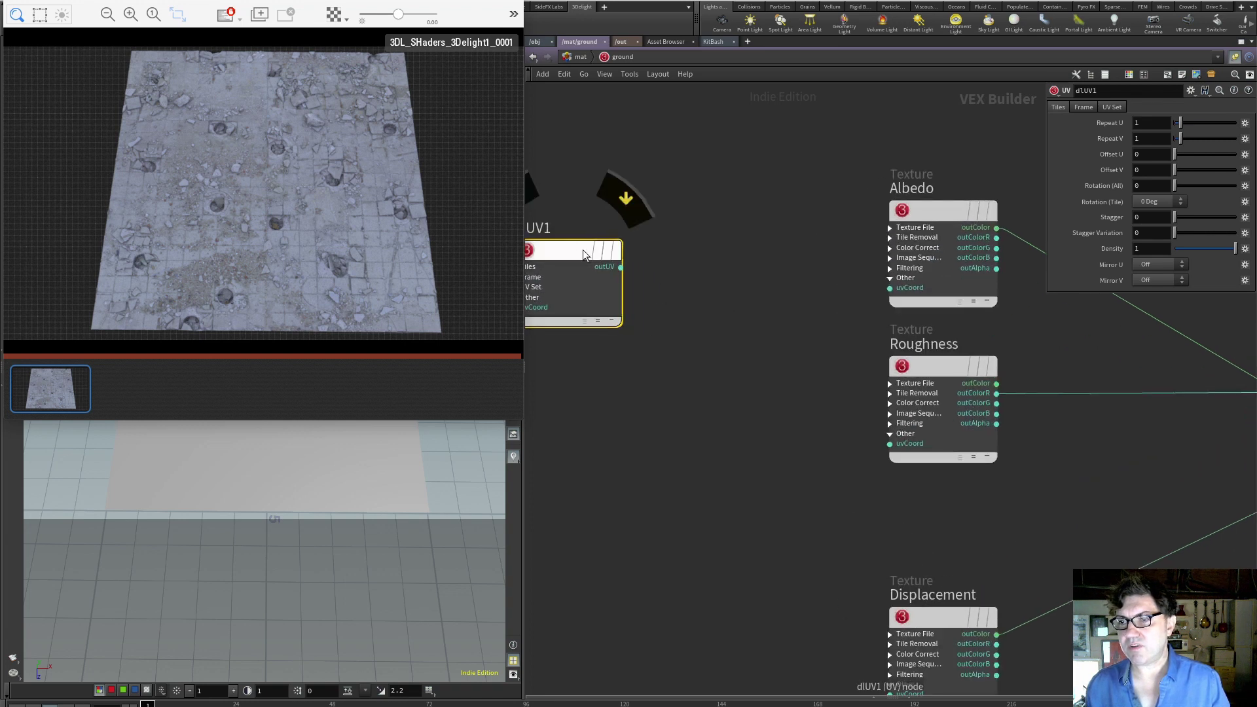
{"action": "left_click_drag", "start_coordinate": [583, 249], "coordinate": [674, 246]}
{"action": "left_click", "coordinate": [717, 262]}
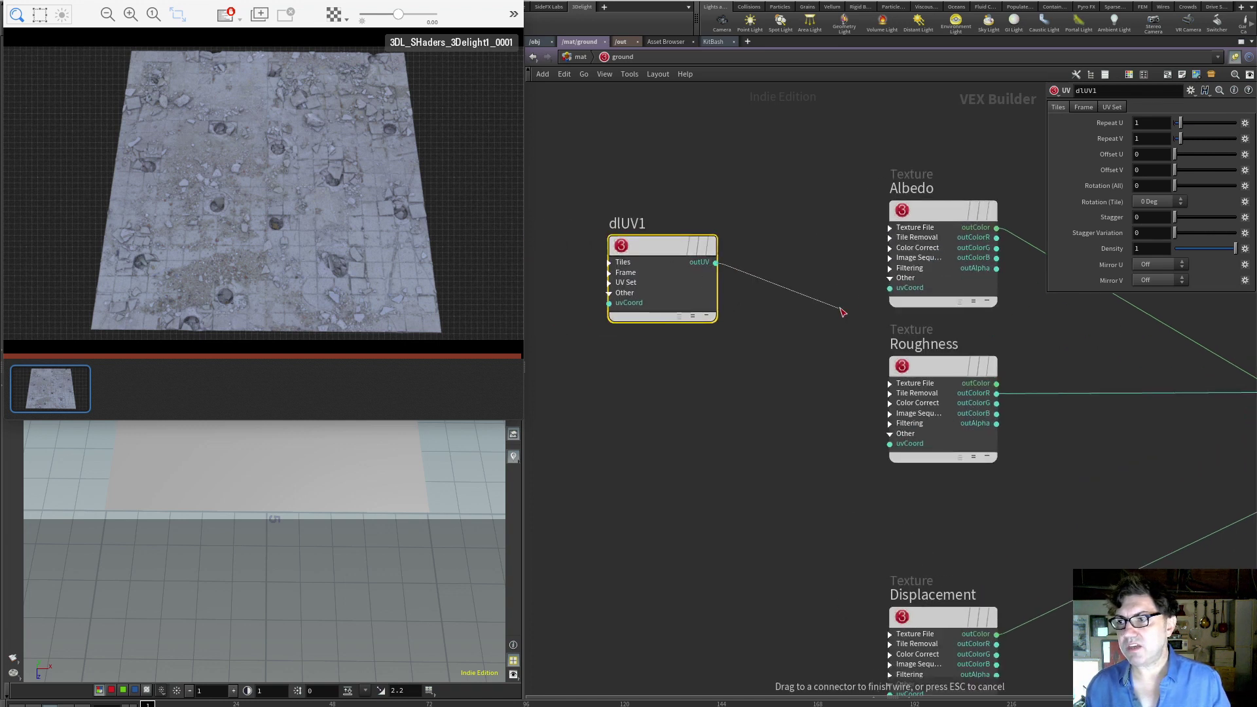
{"action": "left_click", "coordinate": [890, 288]}
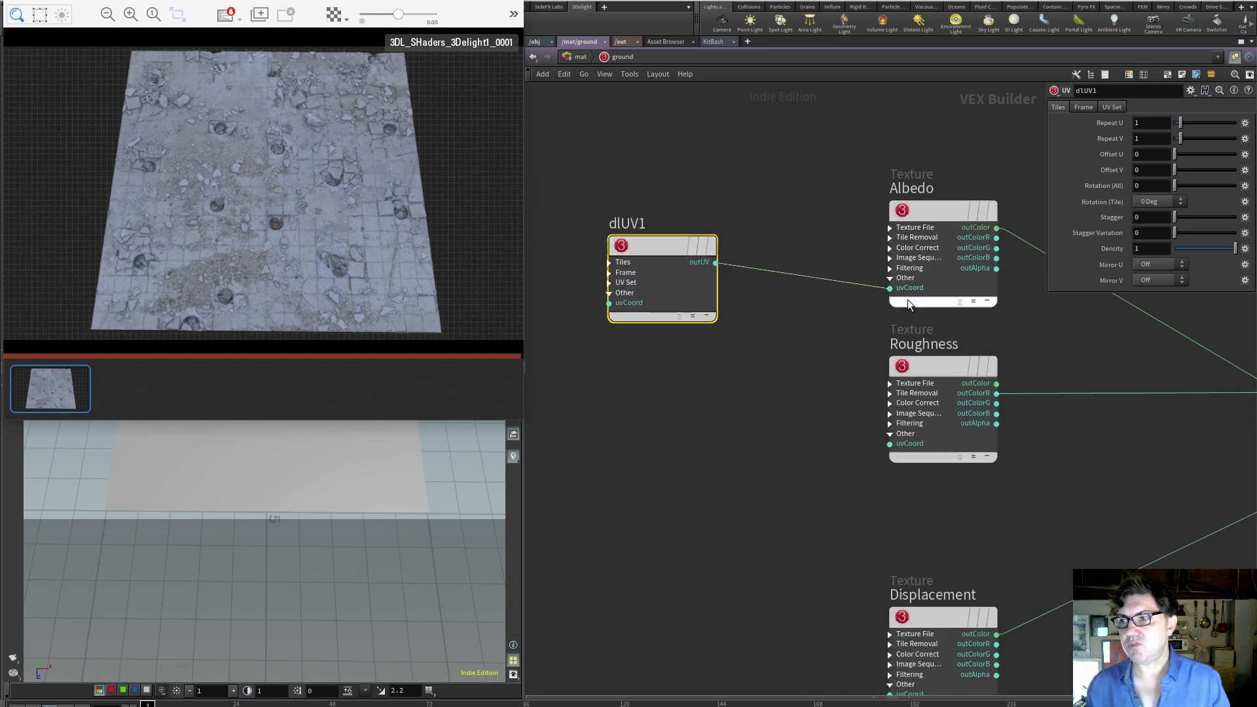
Connect the UV node's outUV to the uvCoord inputs of Roughness and Displacement, and tidy the node layout.
{"action": "left_click", "coordinate": [716, 263]}
{"action": "left_click", "coordinate": [890, 444]}
{"action": "left_click_drag", "start_coordinate": [946, 613], "coordinate": [909, 496]}
{"action": "left_click", "coordinate": [678, 232]}
{"action": "left_click", "coordinate": [847, 586]}
{"action": "left_click_drag", "start_coordinate": [626, 213], "coordinate": [642, 332]}
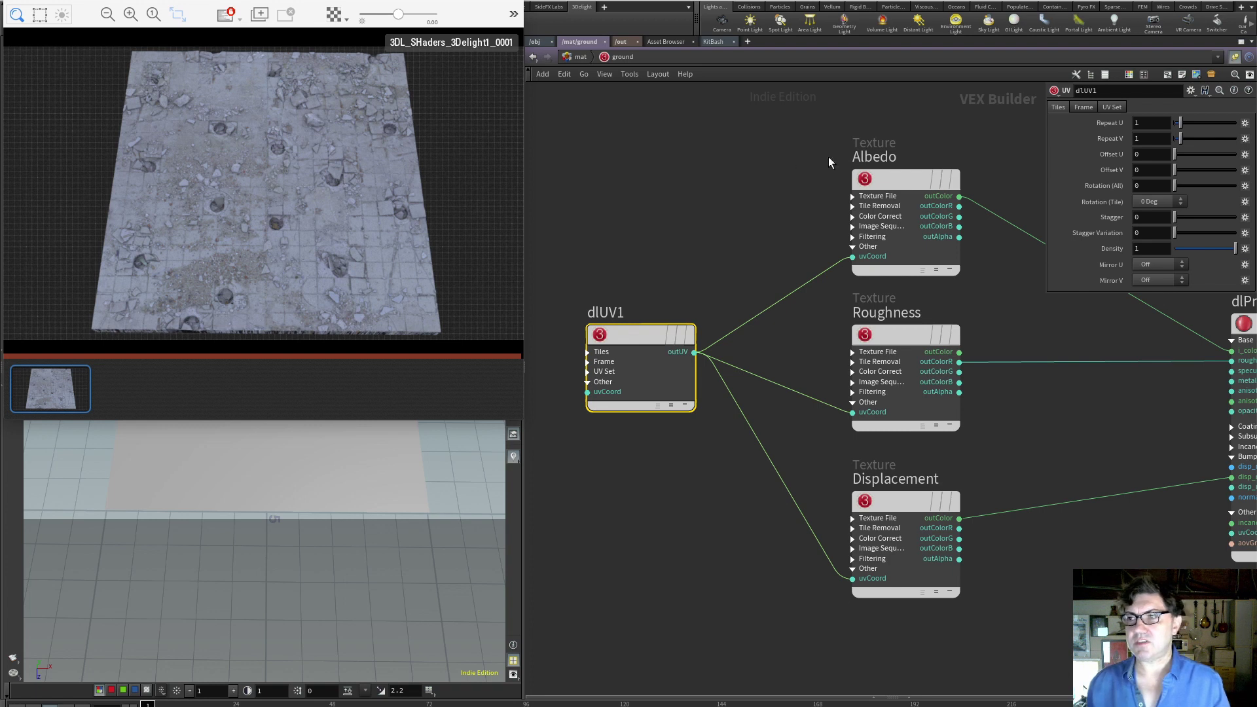
Inspect the texture file settings of the Albedo, Roughness and Displacement nodes.
{"action": "left_click", "coordinate": [908, 185]}
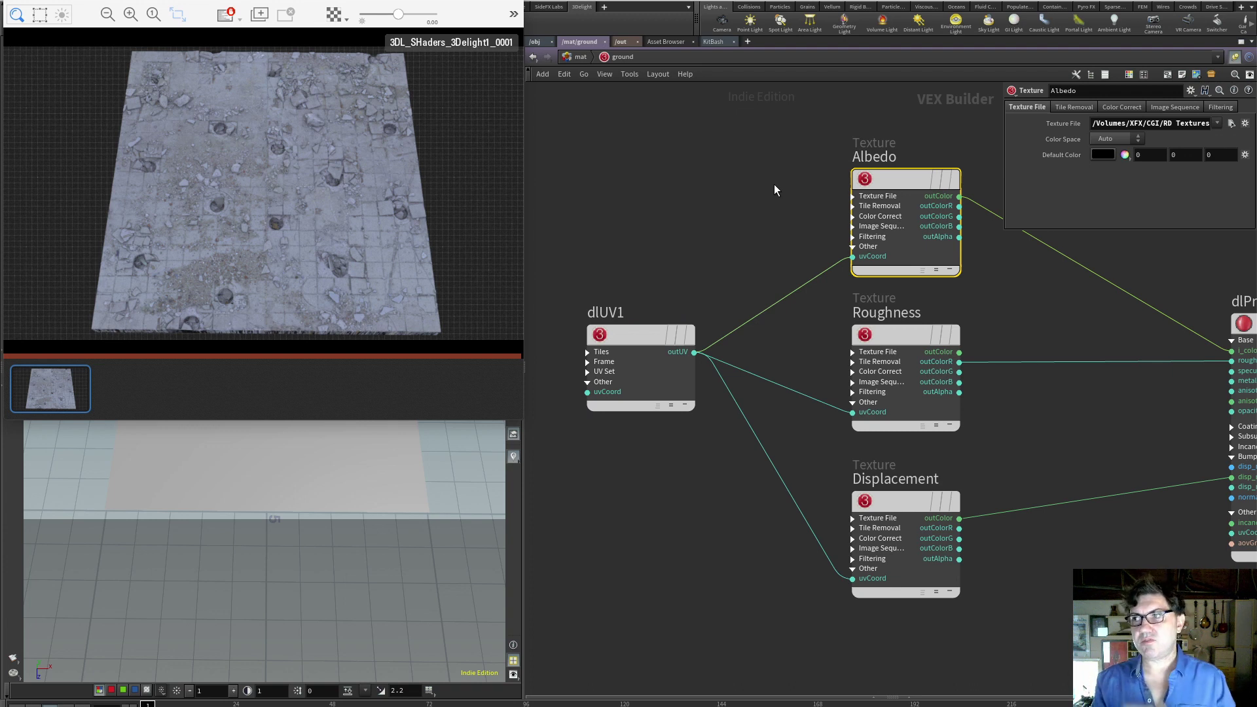
{"action": "mouse_move", "coordinate": [923, 177]}
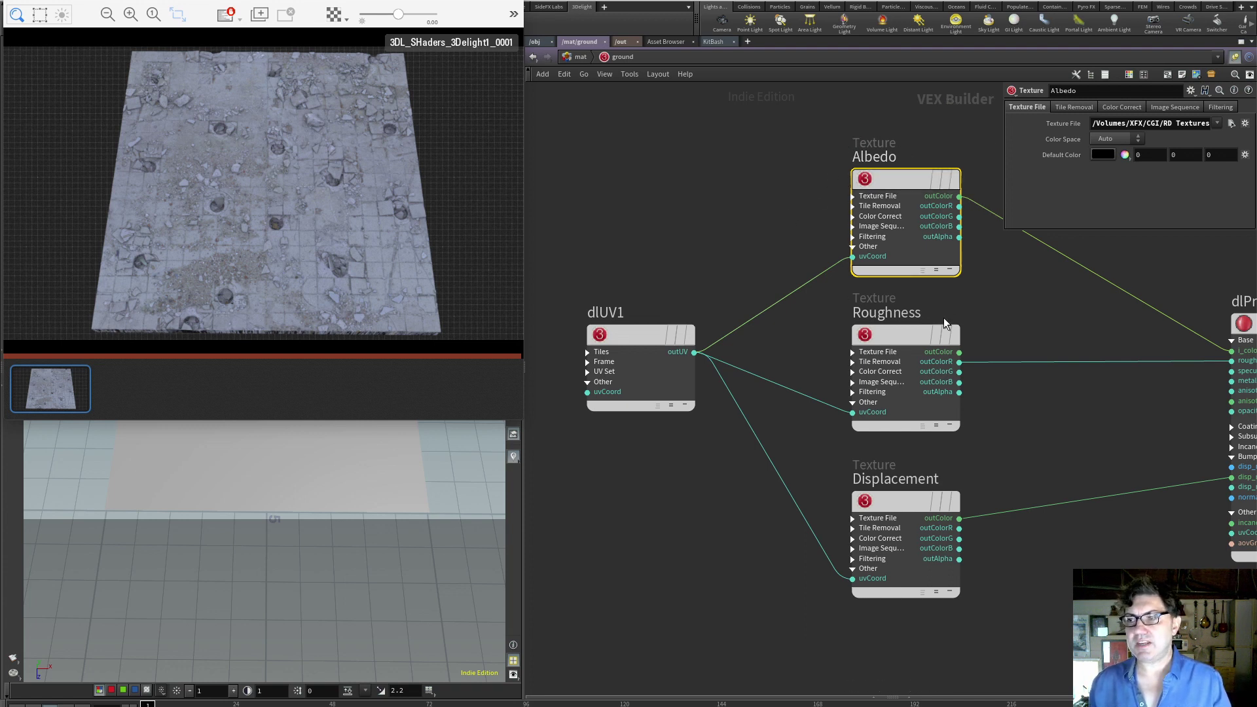
{"action": "left_click", "coordinate": [906, 336]}
{"action": "left_click", "coordinate": [902, 503]}
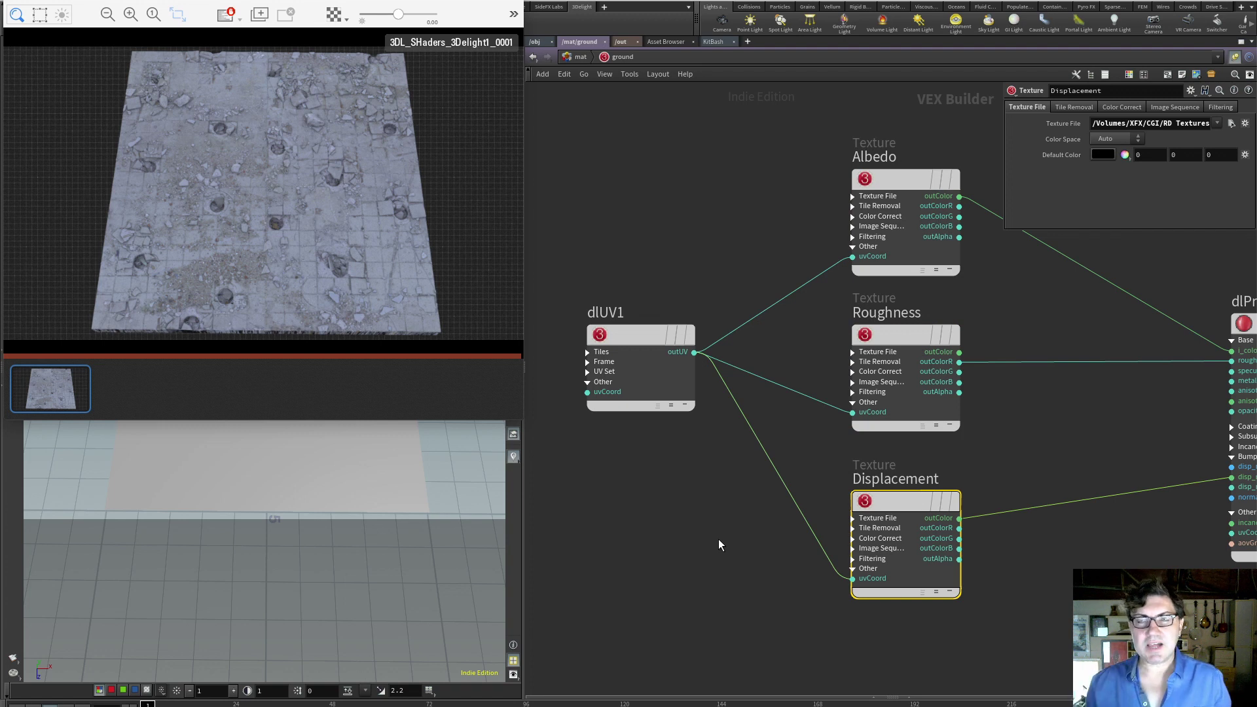
Set Repeat U and Repeat V to 2 on the dlUV1 node.
{"action": "left_click_drag", "start_coordinate": [688, 403], "coordinate": [687, 412]}
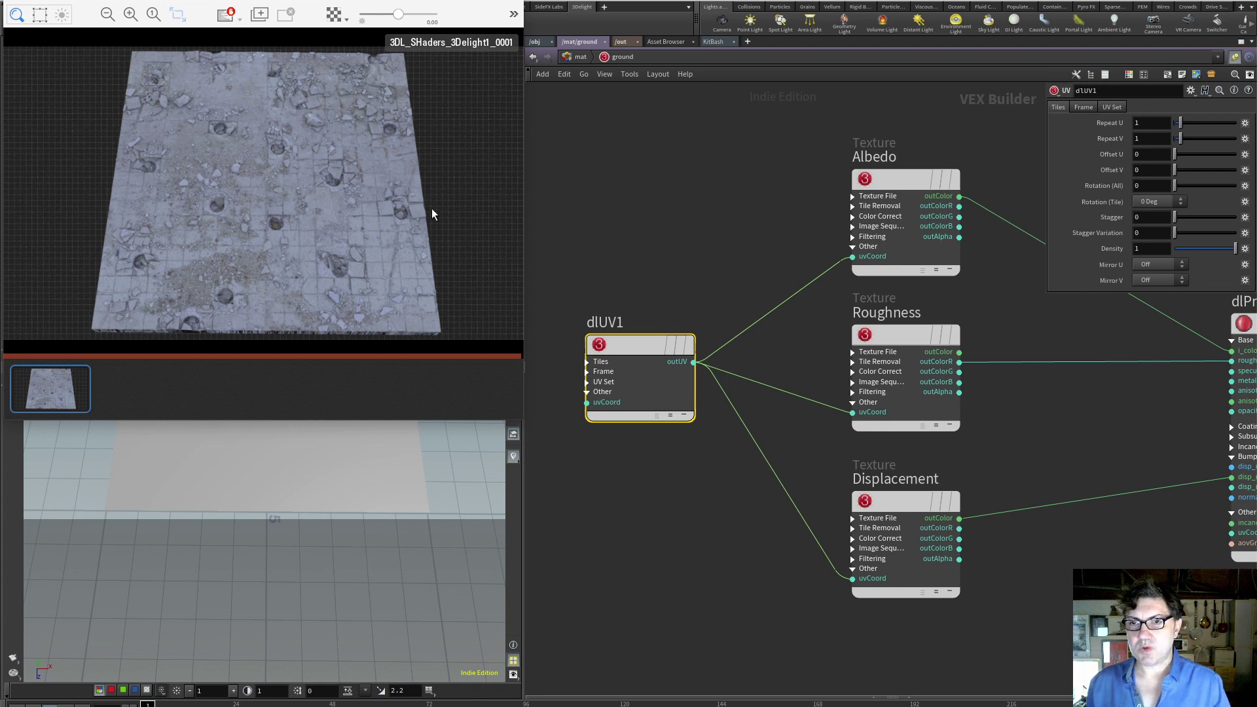
{"action": "left_click_drag", "start_coordinate": [1141, 129], "coordinate": [1133, 129]}
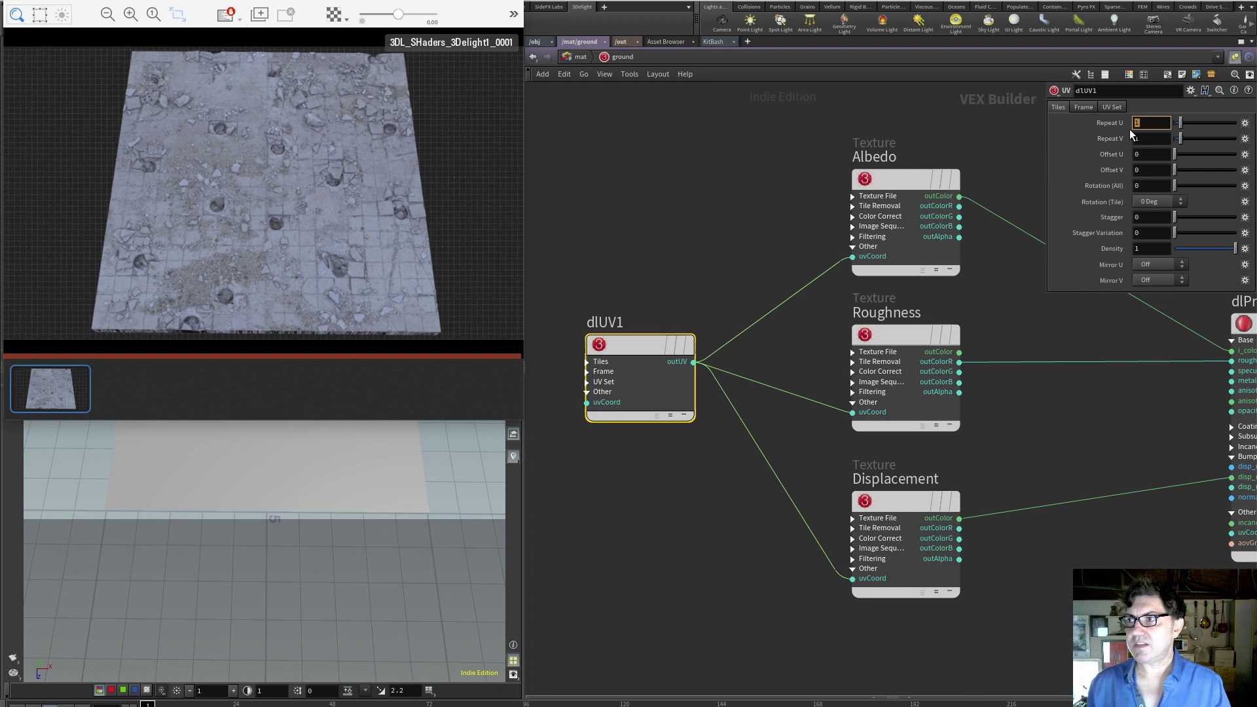
{"action": "type", "text": "2"}
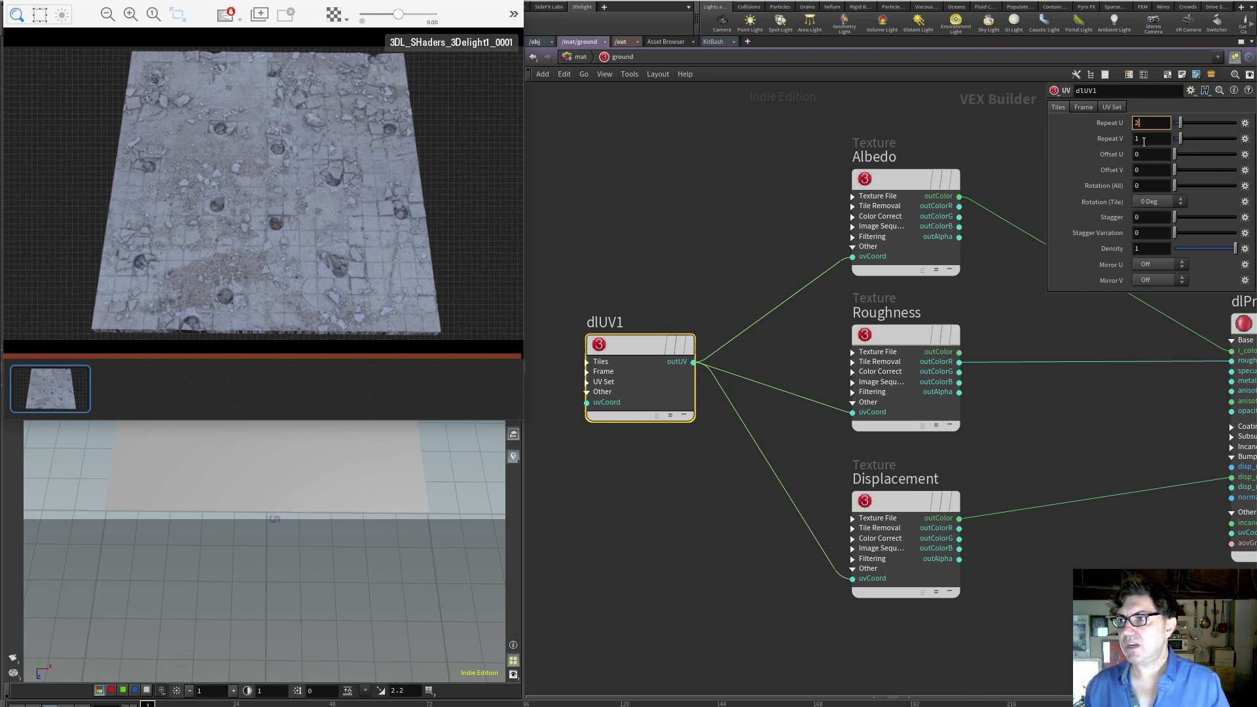
{"action": "key", "text": "Tab"}
{"action": "type", "text": "2"}
{"action": "key", "text": "Return"}
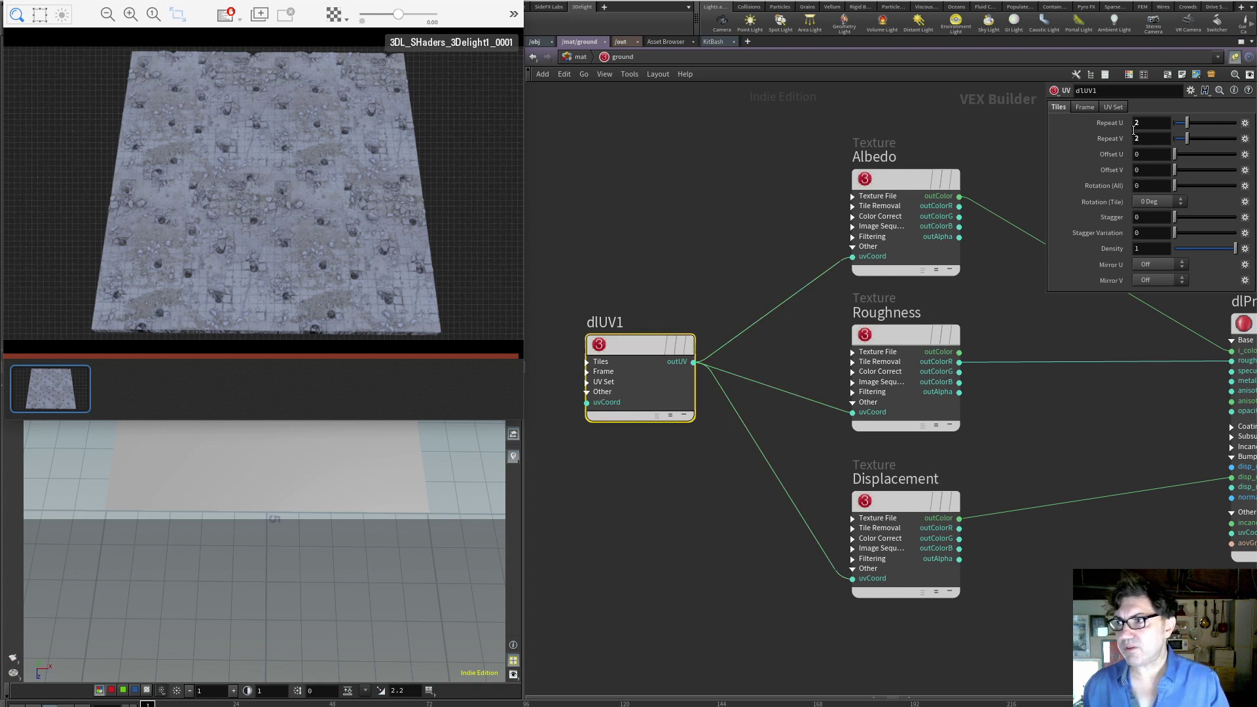
Set Repeat U and Repeat V of dlUV1 to 8 and resize the render window to check the tiling.
{"action": "type", "text": "8"}
{"action": "key", "text": "Tab"}
{"action": "type", "text": "8"}
{"action": "key", "text": "Return"}
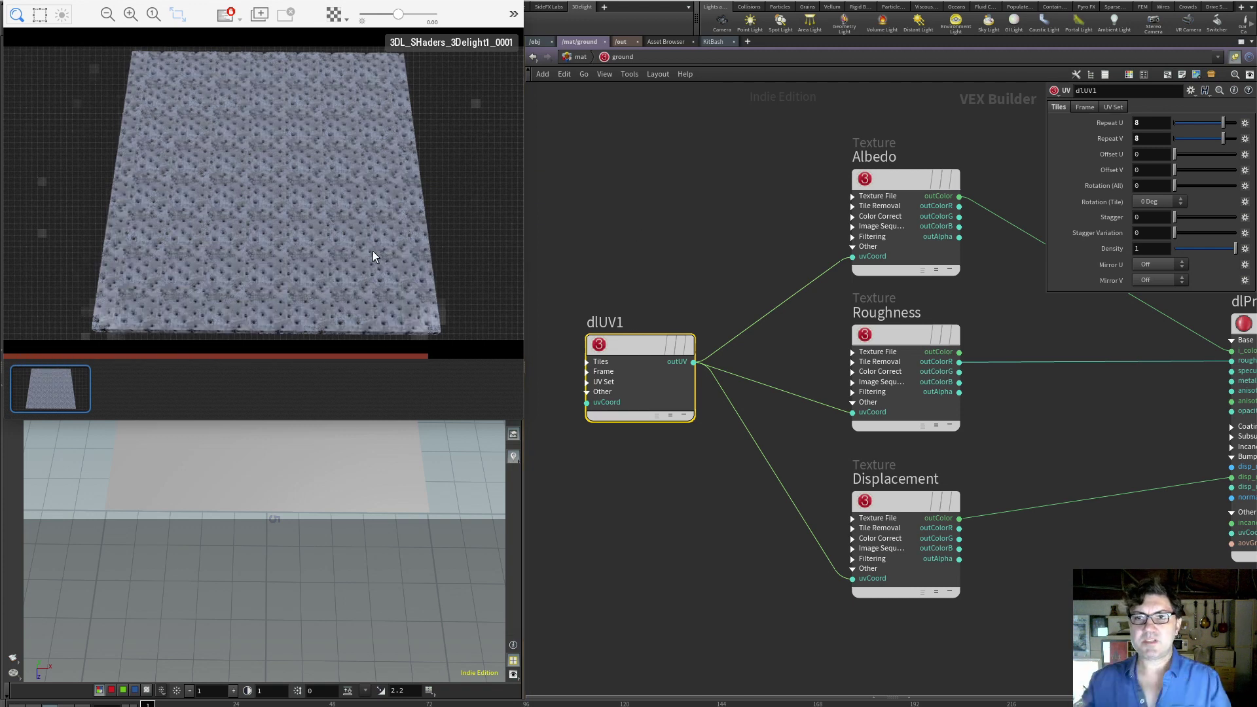
{"action": "left_click_drag", "start_coordinate": [520, 420], "coordinate": [689, 554]}
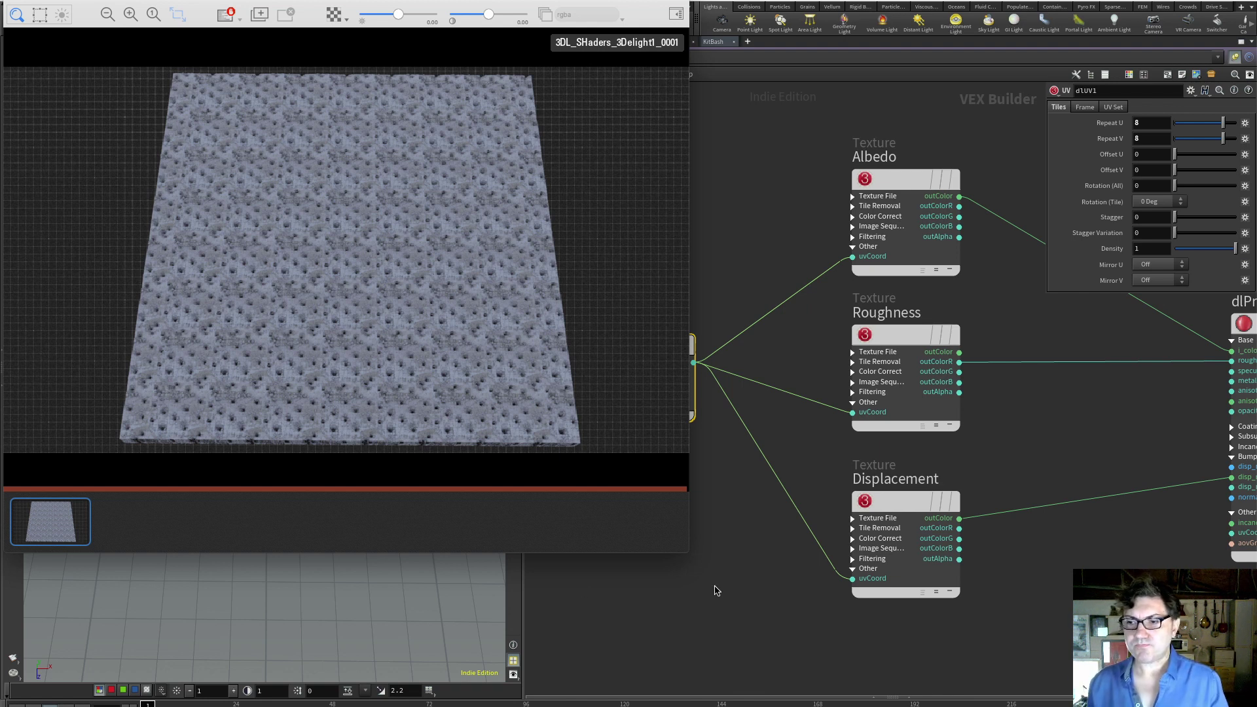
{"action": "left_click_drag", "start_coordinate": [686, 551], "coordinate": [567, 423]}
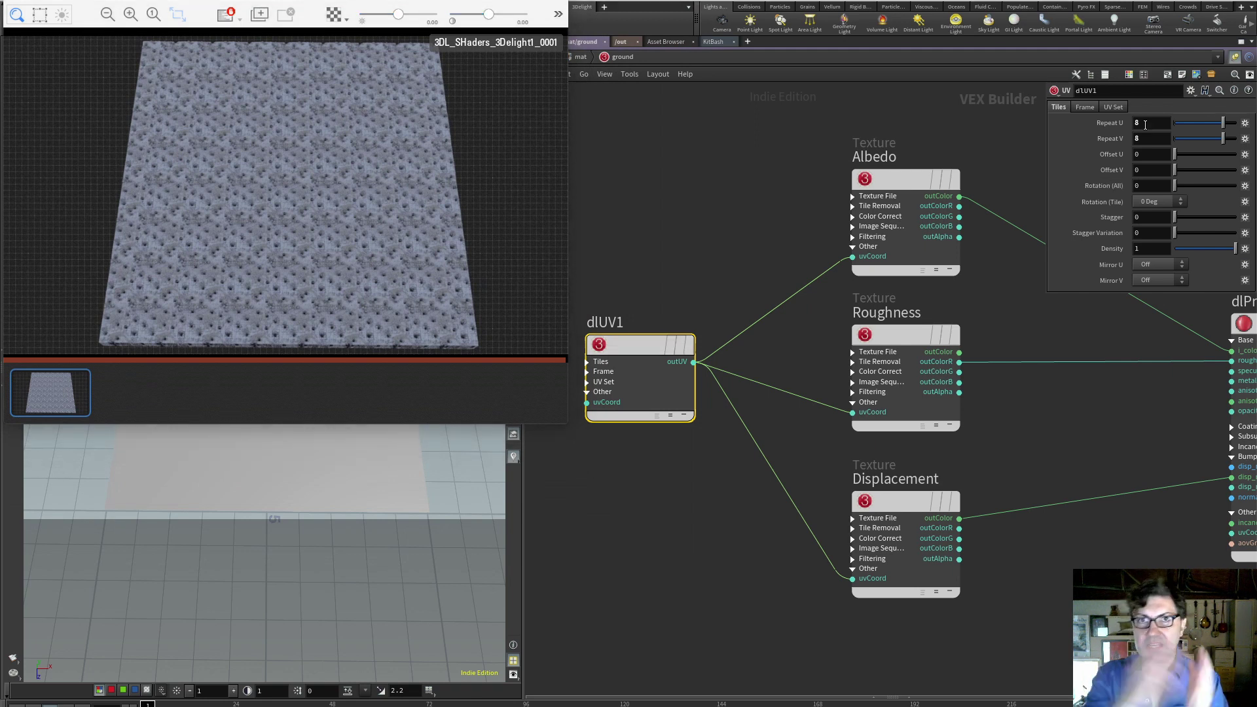
Set Repeat U and Repeat V of dlUV1 to .5.
{"action": "left_click", "coordinate": [1145, 125]}
{"action": "type", "text": ".5"}
{"action": "key", "text": "Tab"}
{"action": "type", "text": ".5"}
{"action": "key", "text": "Return"}
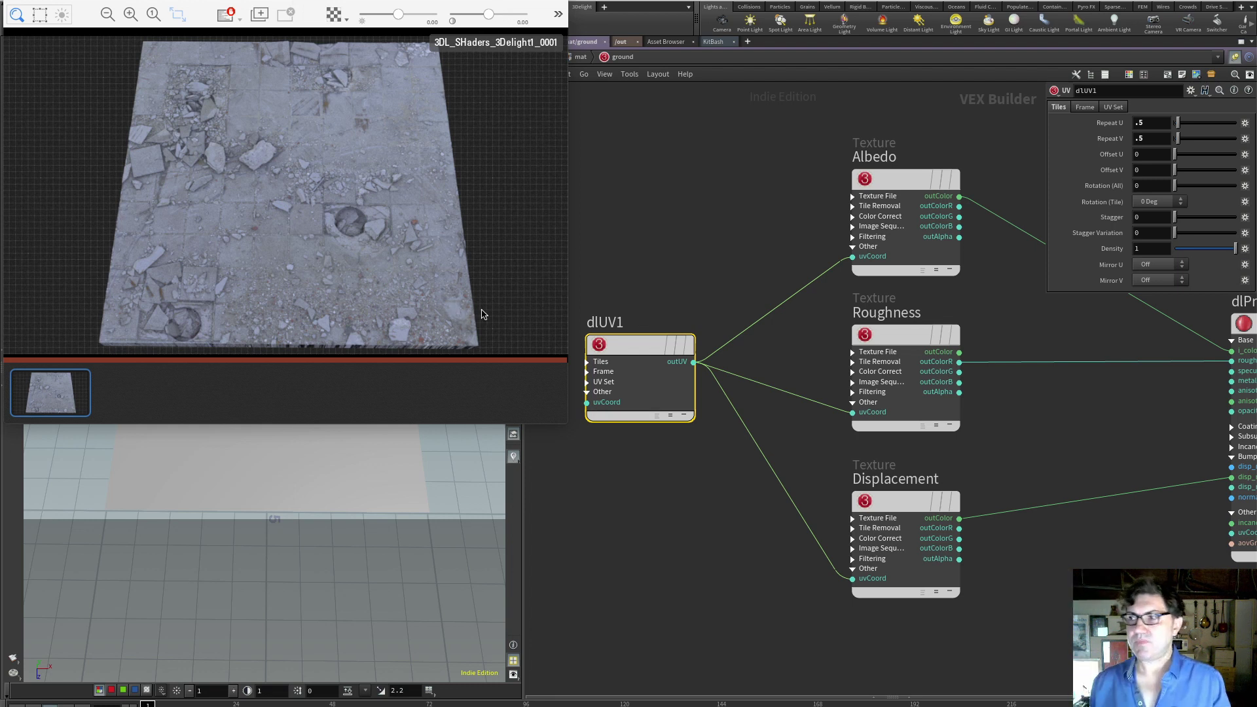
Return dlUV1's Repeat U and Repeat V to 2.
{"action": "left_click", "coordinate": [1151, 123]}
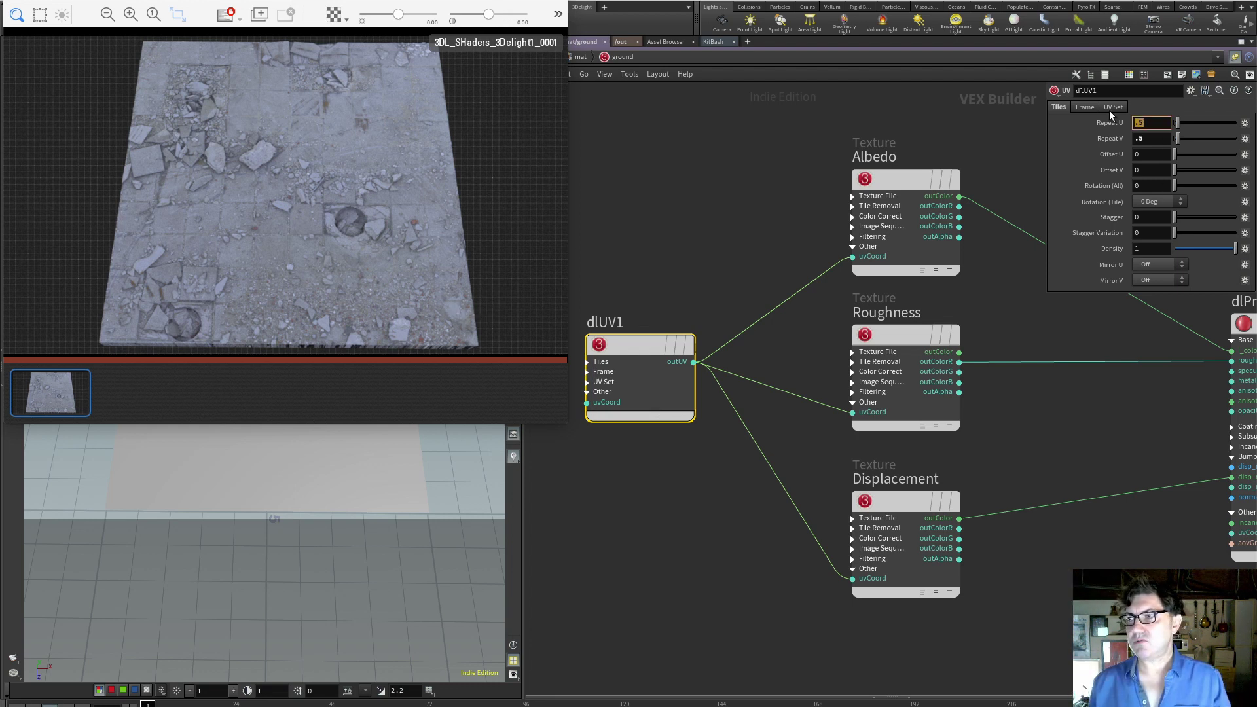
{"action": "type", "text": "2"}
{"action": "key", "text": "Tab"}
{"action": "type", "text": "2"}
{"action": "key", "text": "Return"}
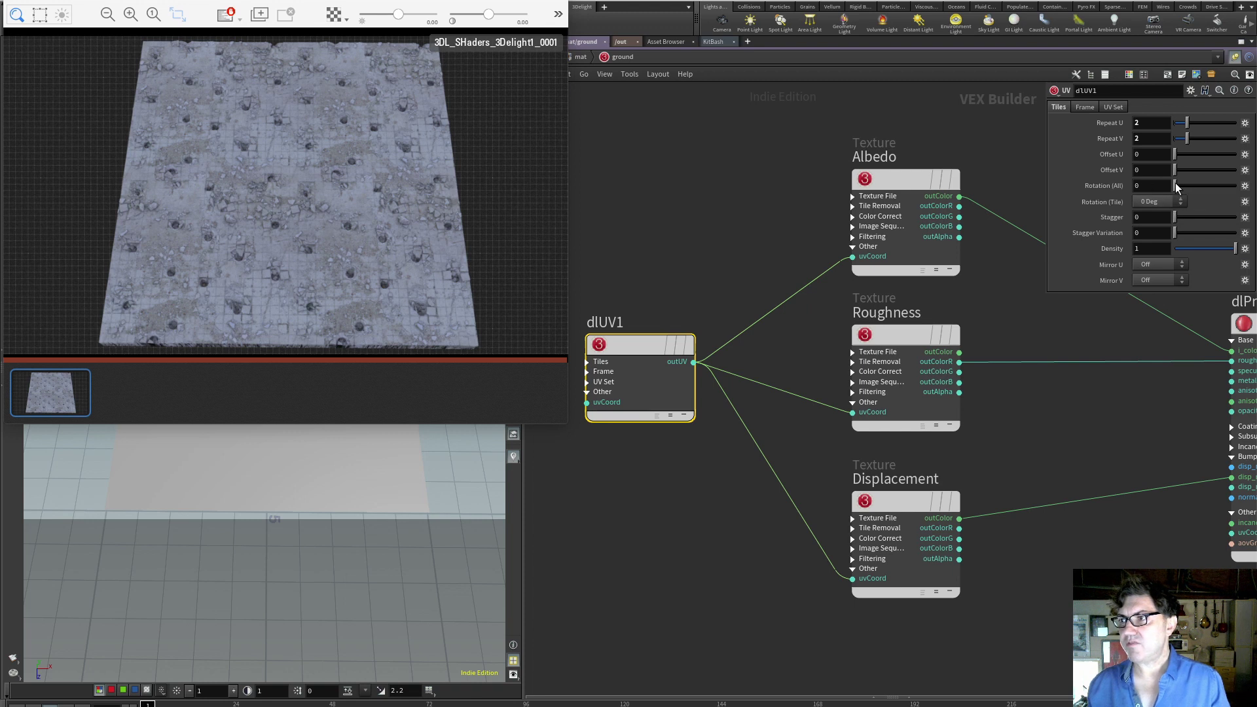
Set the UV node's Rotation (All) to 45 degrees.
{"action": "left_click_drag", "start_coordinate": [1177, 186], "coordinate": [1213, 186]}
{"action": "left_click", "coordinate": [1152, 185]}
{"action": "type", "text": "45"}
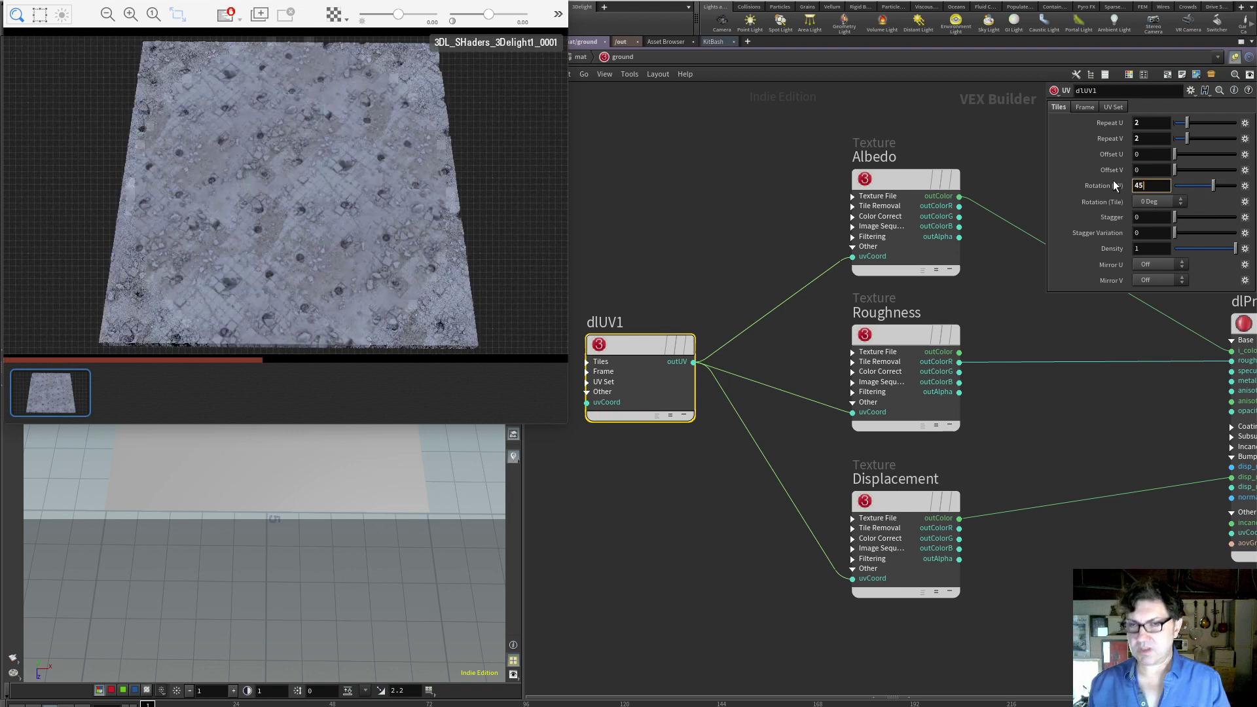
{"action": "key", "text": "Return"}
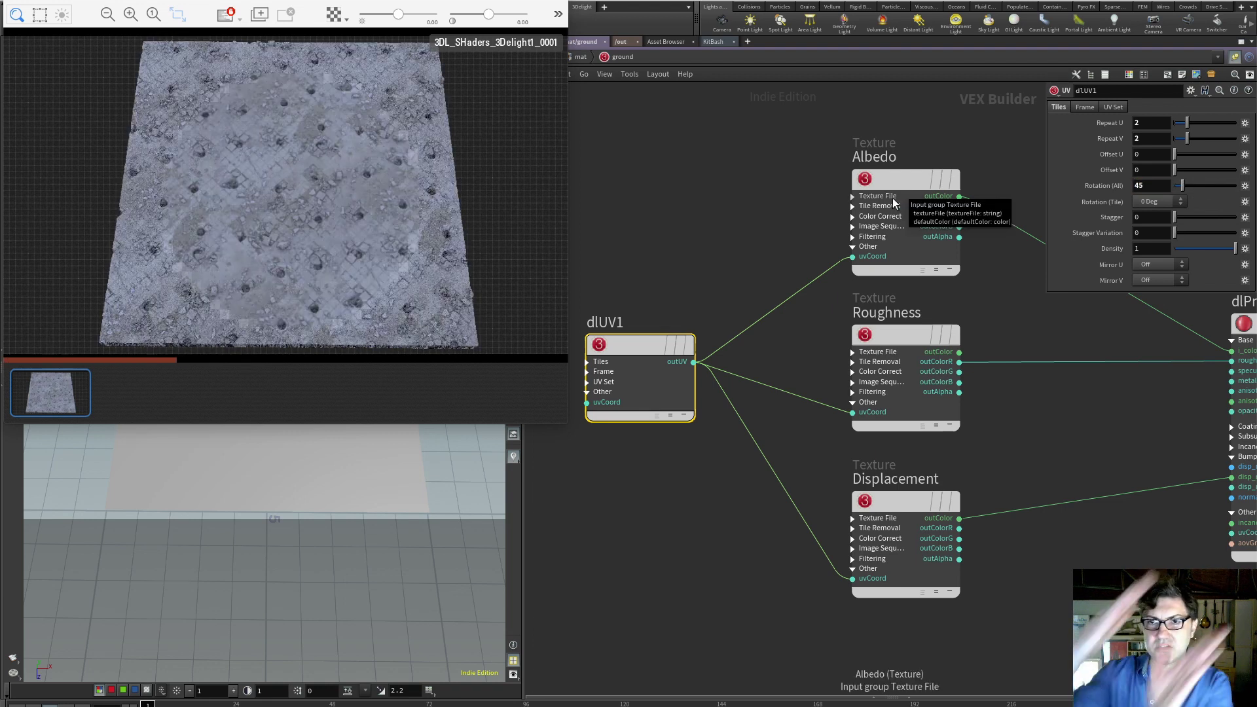
Try a Rotation (All) of 90 degrees on the UV node, then reset the rotation to its default.
{"action": "double_click", "coordinate": [1146, 185]}
{"action": "type", "text": "90"}
{"action": "key", "text": "Return"}
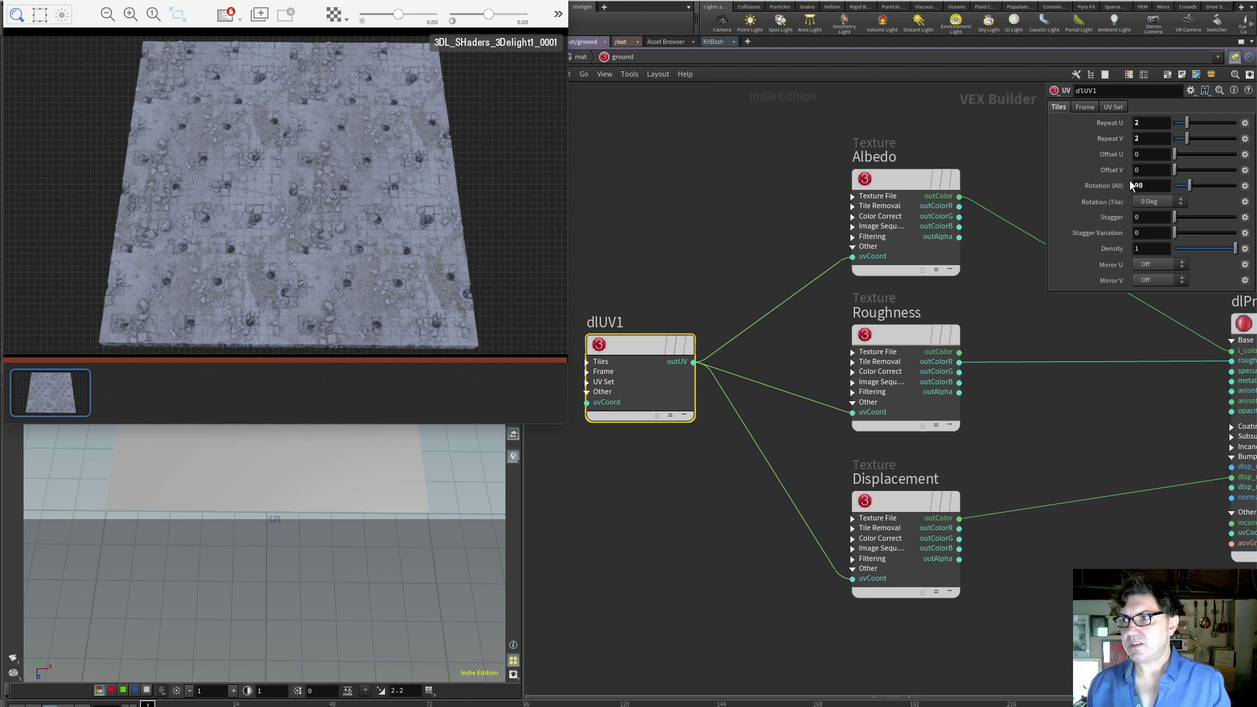
{"action": "middle_click", "coordinate": [1106, 179], "text": "ctrl"}
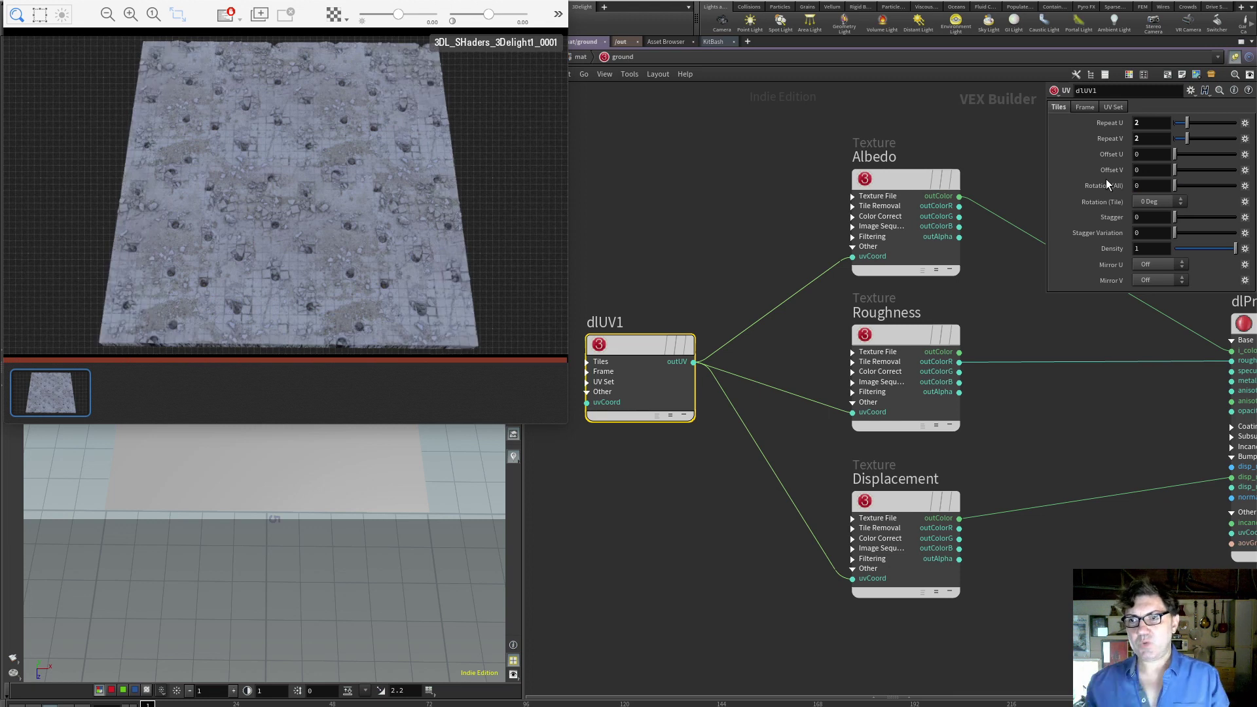
Nudge dlUV1 closer to the textures and set its Mirror U and Mirror V to Flip.
{"action": "left_click_drag", "start_coordinate": [635, 340], "coordinate": [651, 337]}
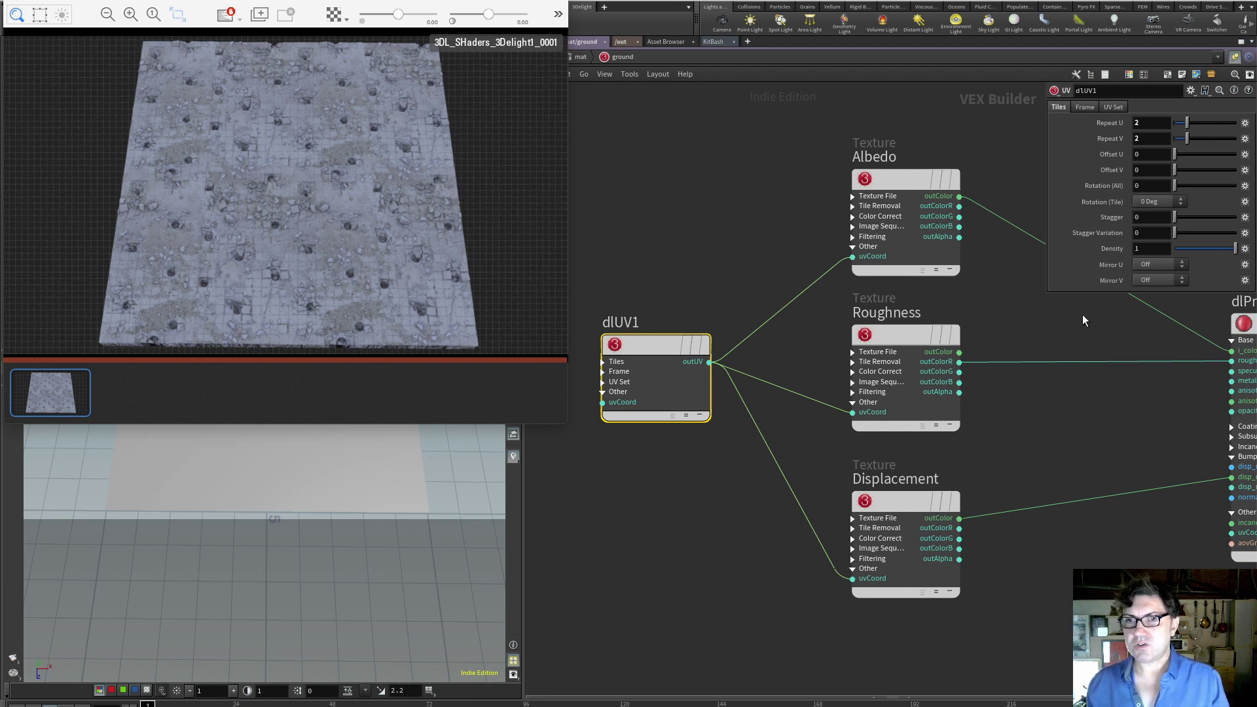
{"action": "left_click", "coordinate": [1150, 262]}
{"action": "left_click", "coordinate": [1143, 282]}
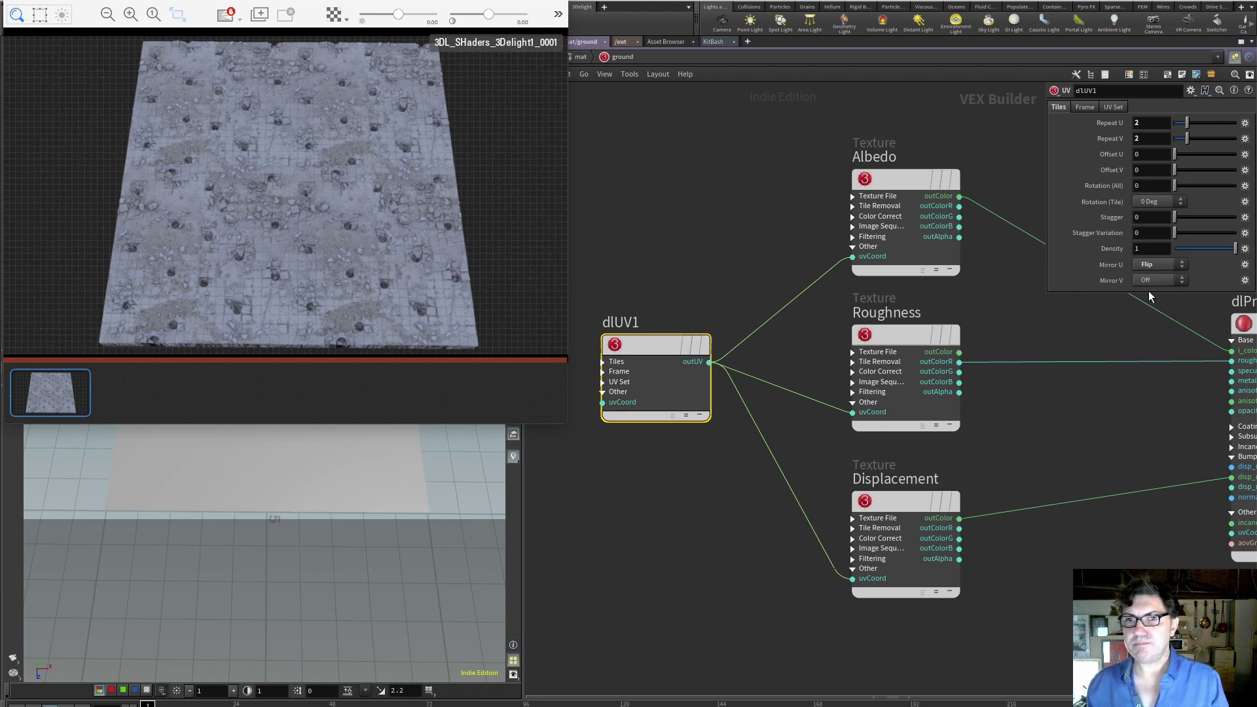
{"action": "left_click", "coordinate": [1169, 278]}
{"action": "left_click", "coordinate": [1168, 308]}
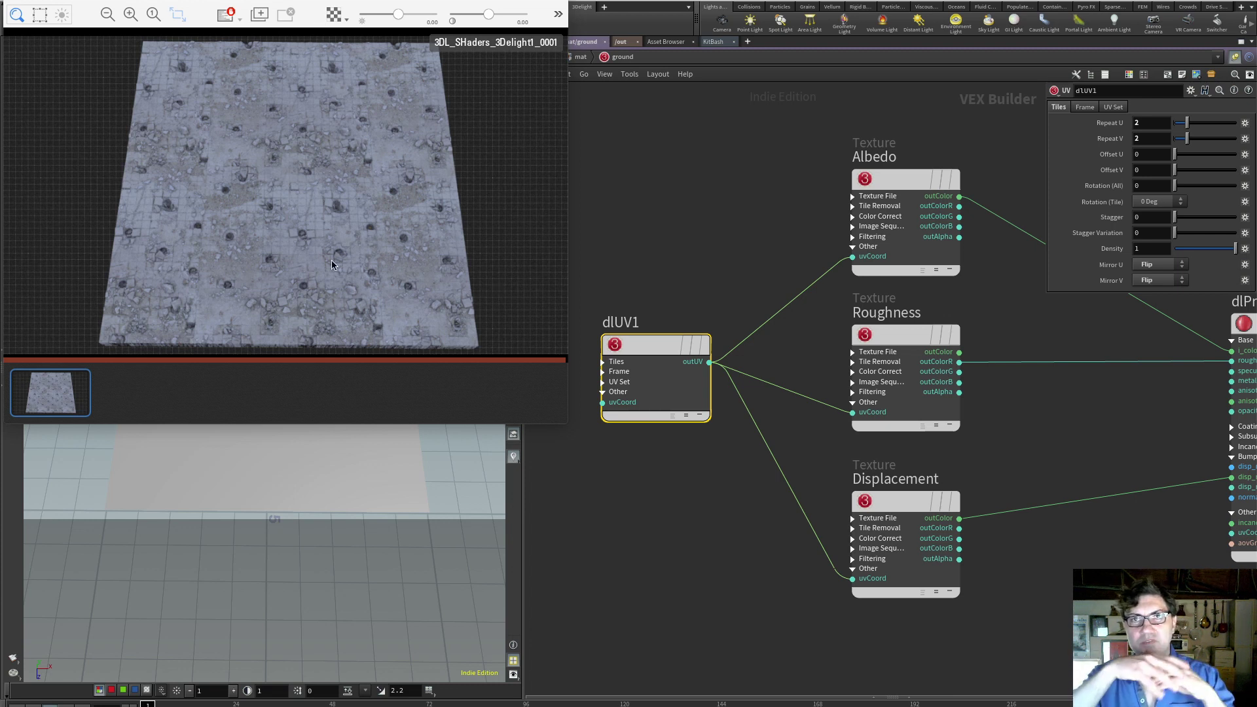
Set dlUV1's Mirror U and Mirror V back to Off.
{"action": "left_click", "coordinate": [1163, 265]}
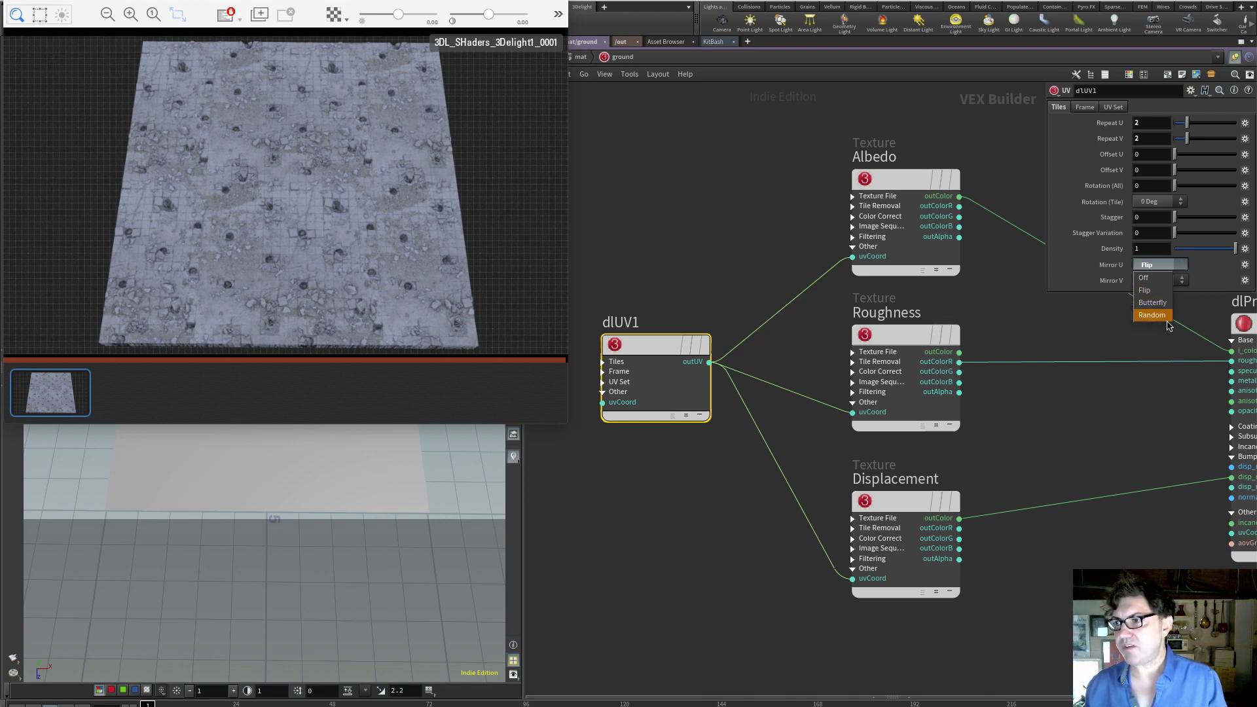
{"action": "left_click", "coordinate": [1144, 290]}
{"action": "left_click", "coordinate": [1147, 265]}
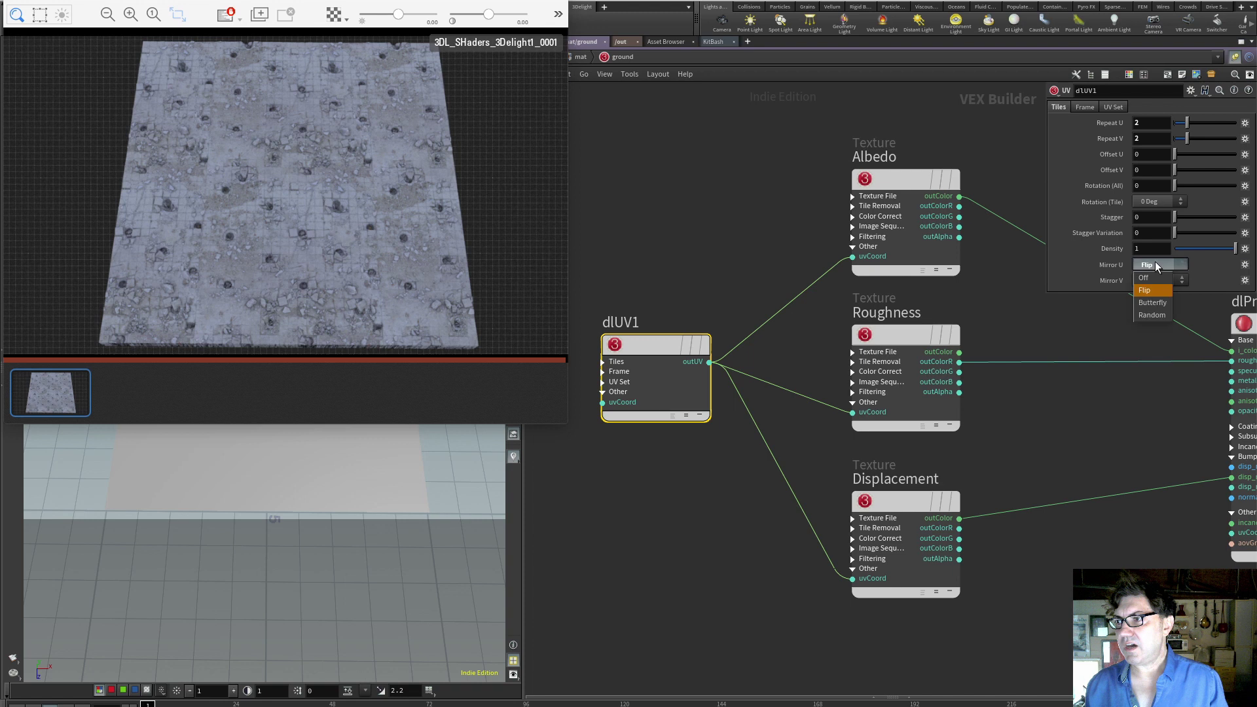
{"action": "left_click", "coordinate": [1154, 269]}
{"action": "left_click", "coordinate": [1158, 279]}
{"action": "left_click", "coordinate": [1152, 270]}
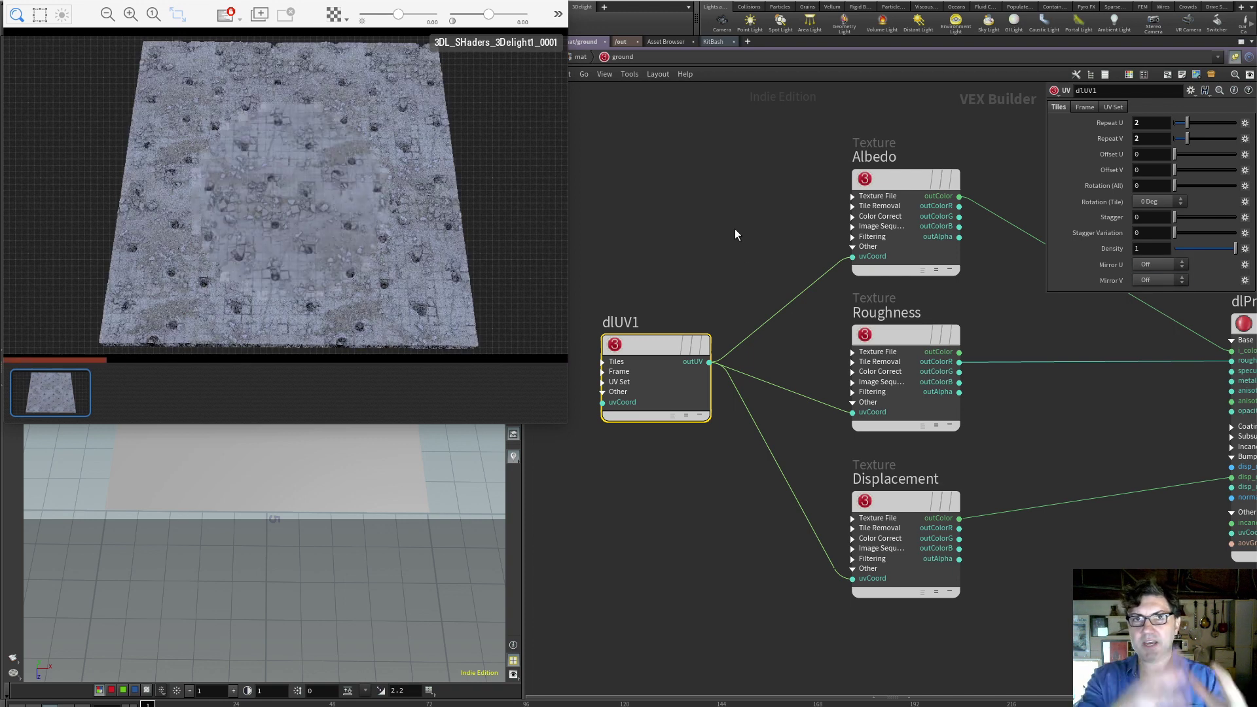
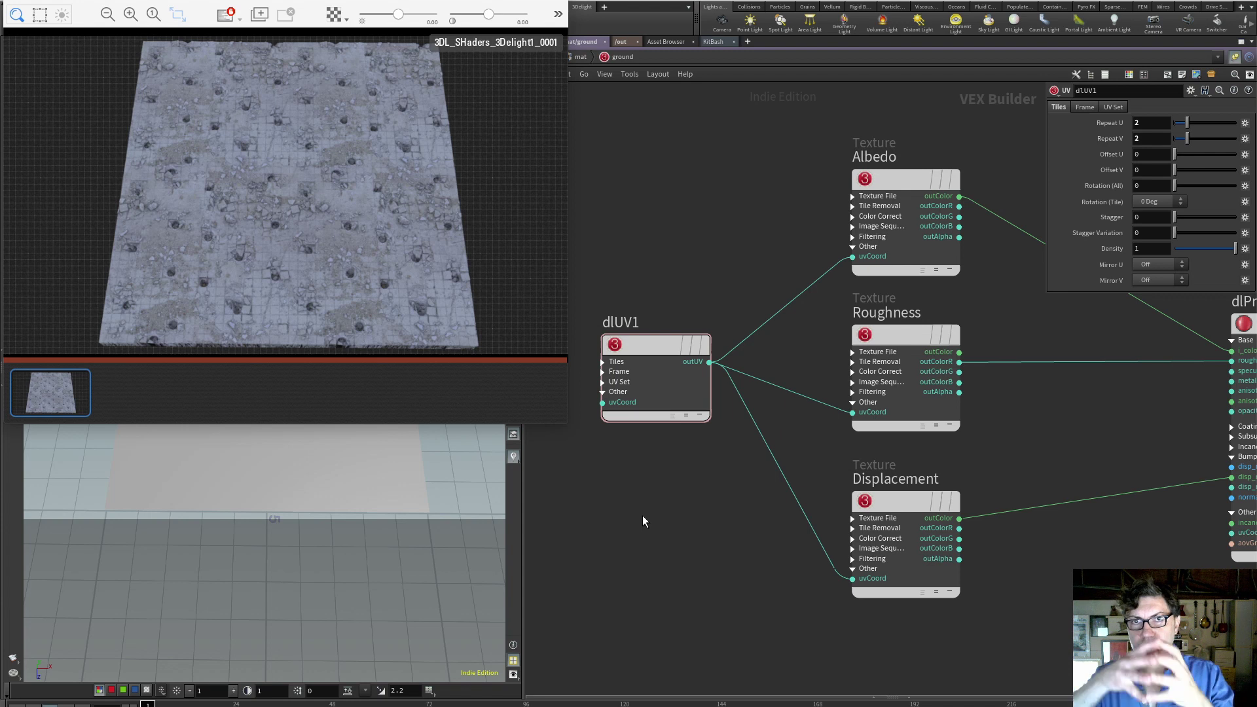
Set dlUV1's Repeat U and Repeat V to 16 and enlarge the render window to show the whole ground.
{"action": "left_click", "coordinate": [643, 347]}
{"action": "left_click_drag", "start_coordinate": [1190, 136], "coordinate": [1236, 138]}
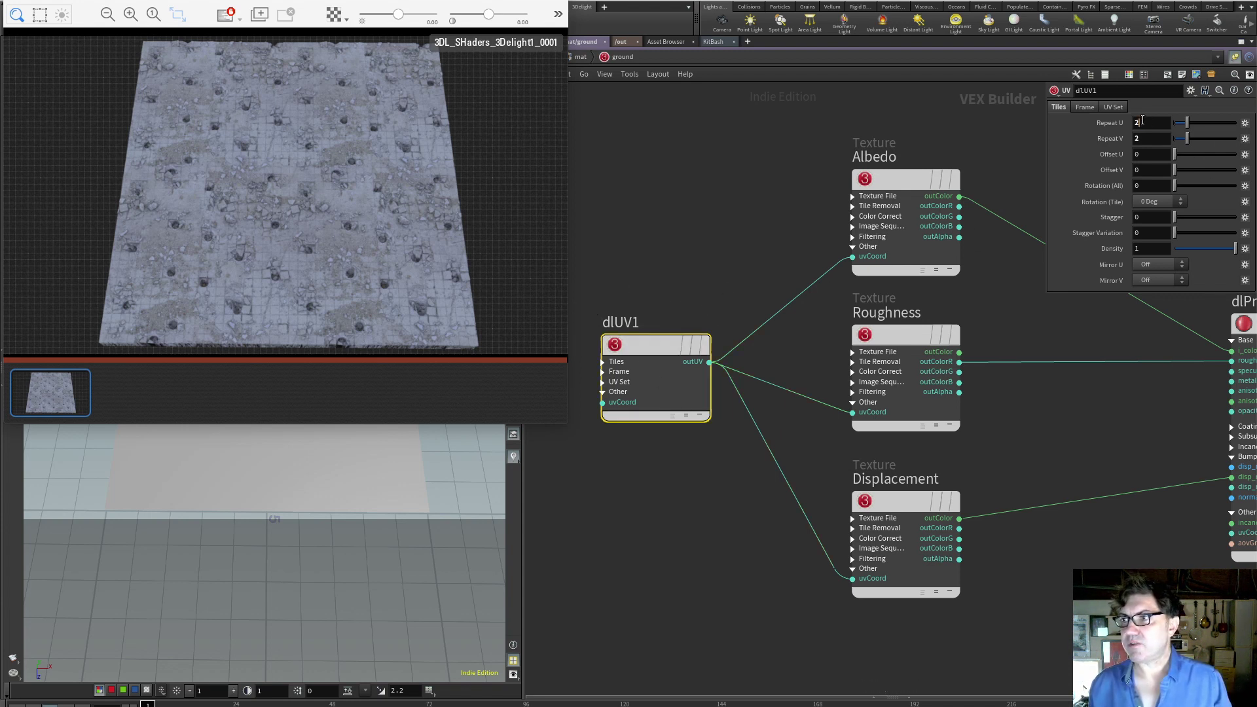
{"action": "scroll", "coordinate": [266, 444], "scroll_direction": "up", "scroll_amount": 5}
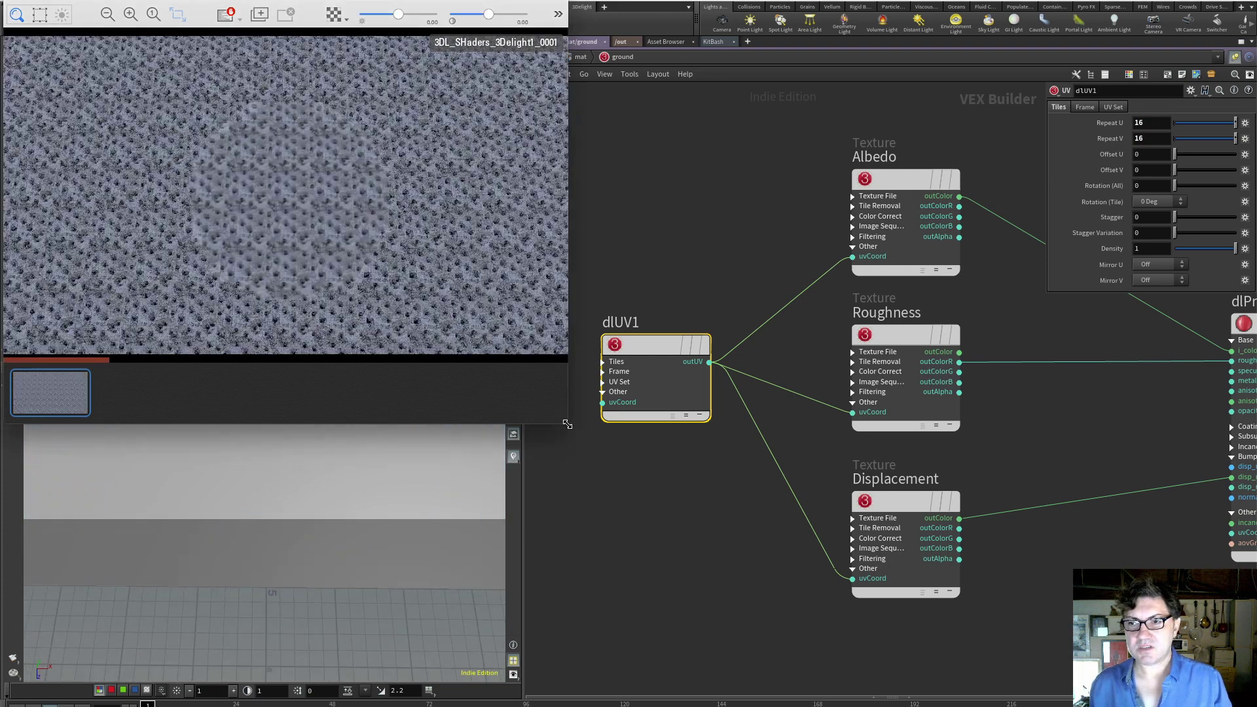
{"action": "left_click_drag", "start_coordinate": [564, 424], "coordinate": [688, 534]}
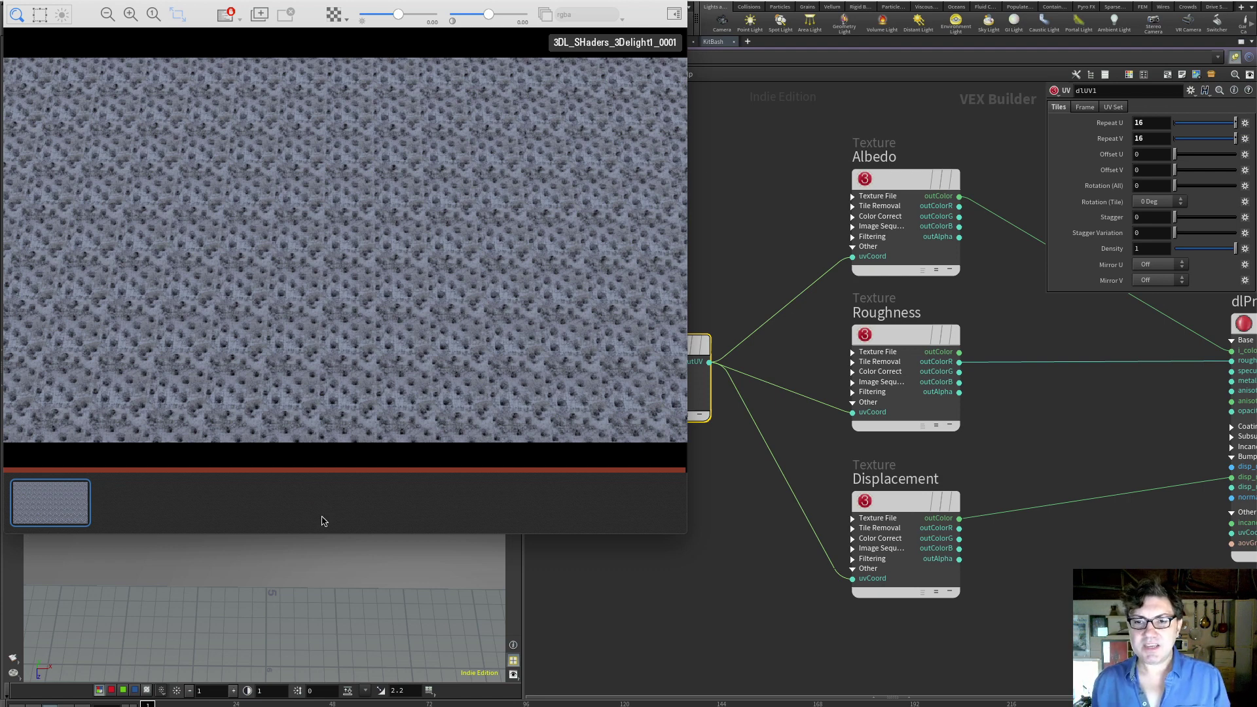
{"action": "left_click_drag", "start_coordinate": [312, 551], "coordinate": [394, 512]}
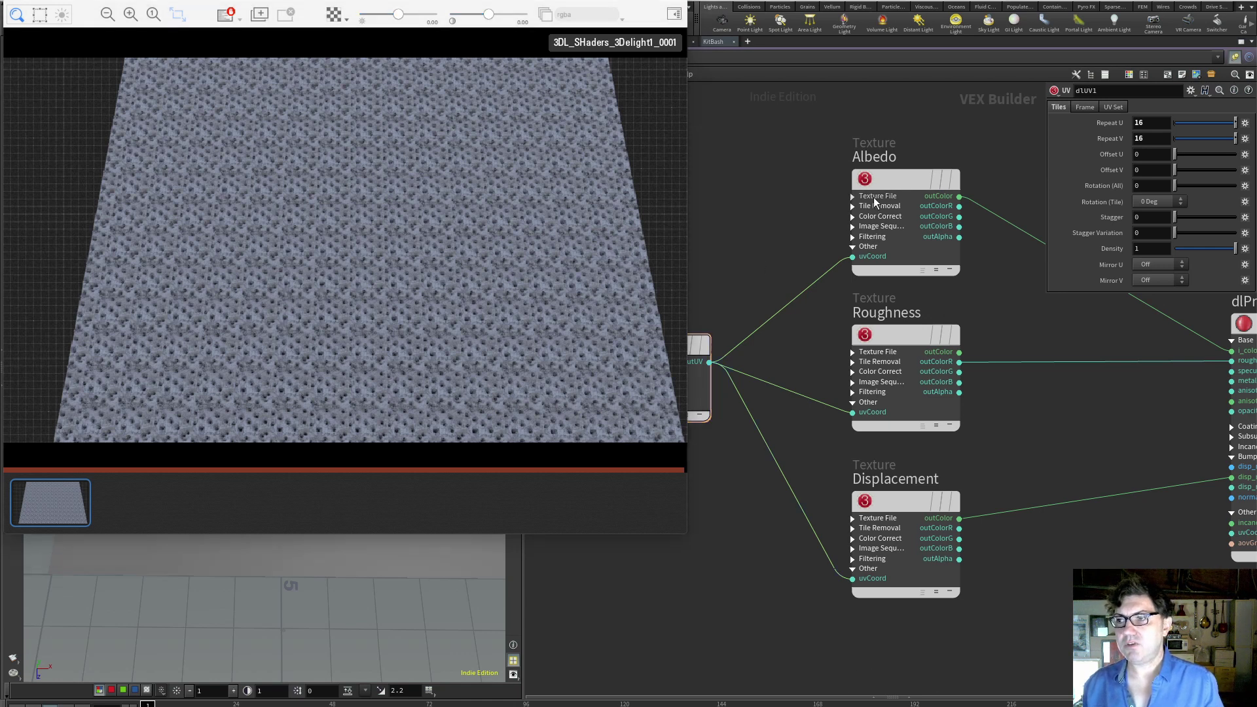
Enable Tile Removal on the Albedo texture.
{"action": "left_click", "coordinate": [891, 176]}
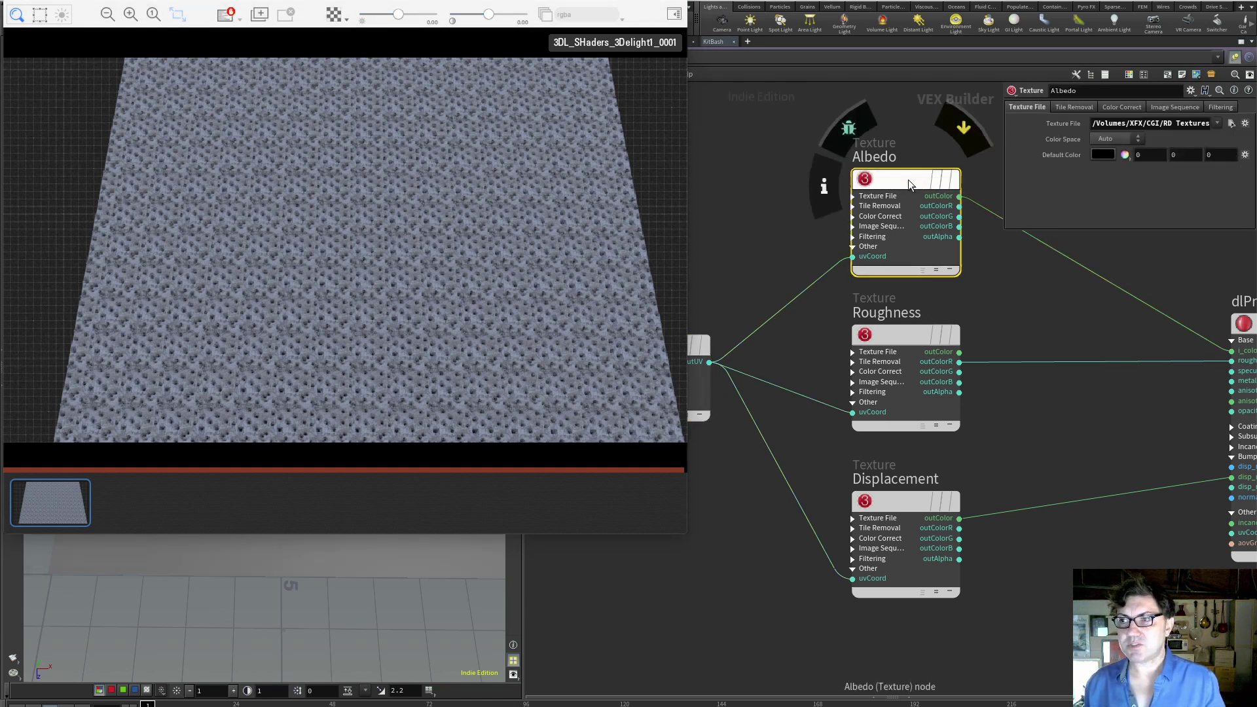
{"action": "left_click", "coordinate": [899, 332]}
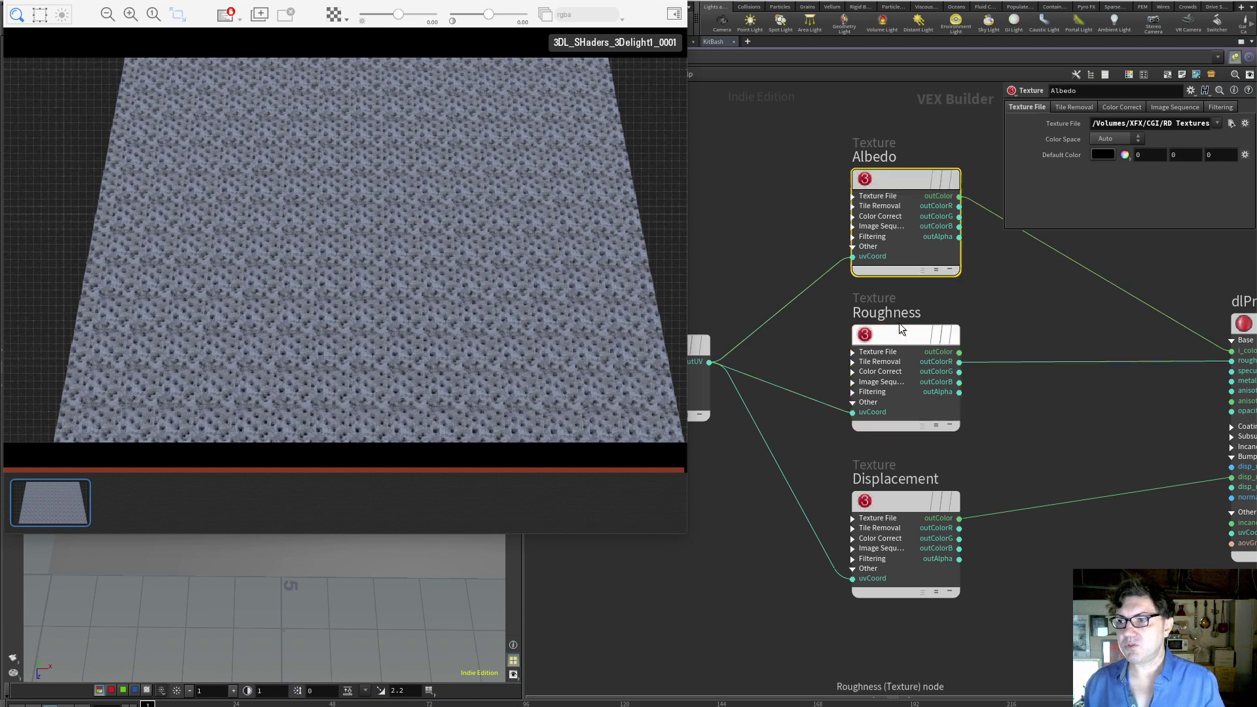
{"action": "left_click", "coordinate": [904, 501]}
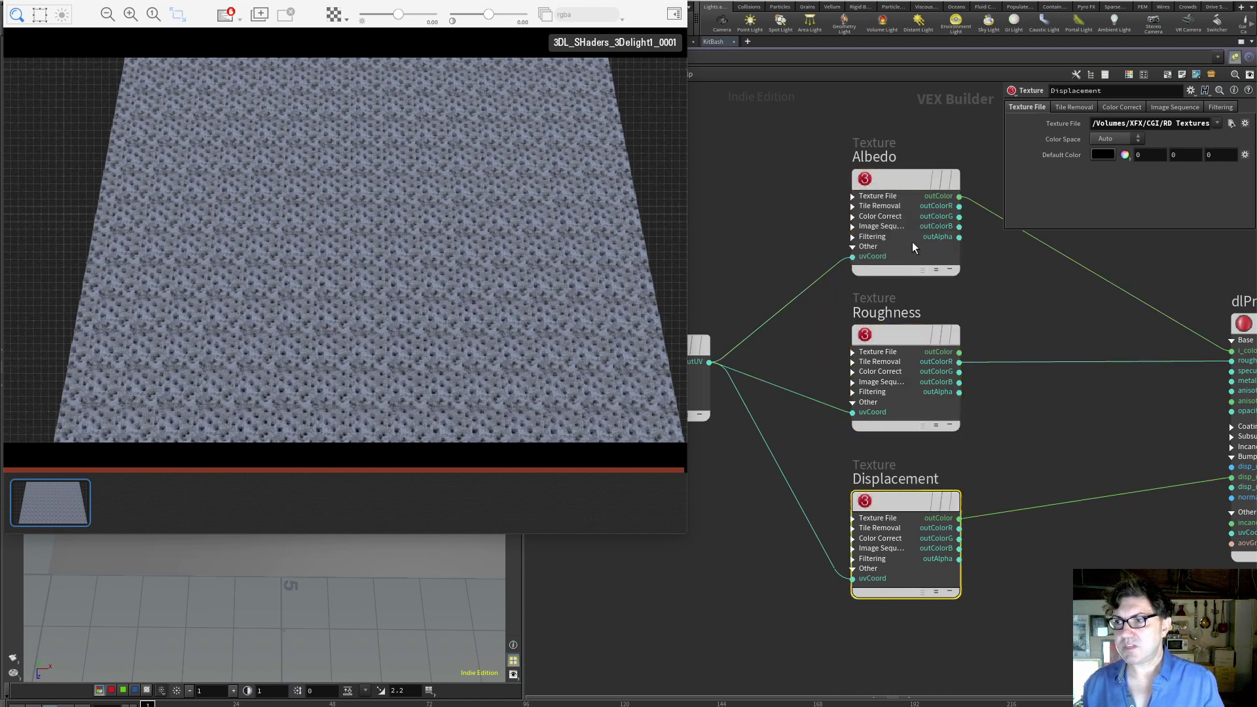
{"action": "left_click", "coordinate": [909, 181]}
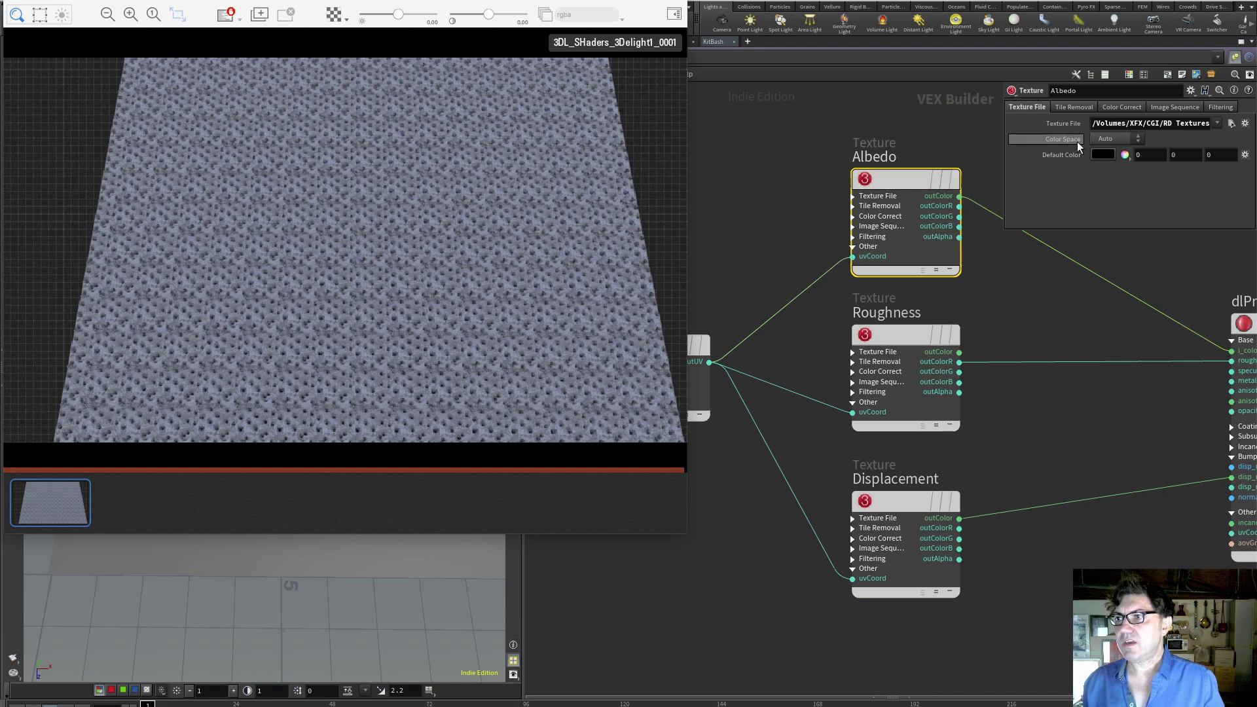
{"action": "left_click", "coordinate": [1083, 106]}
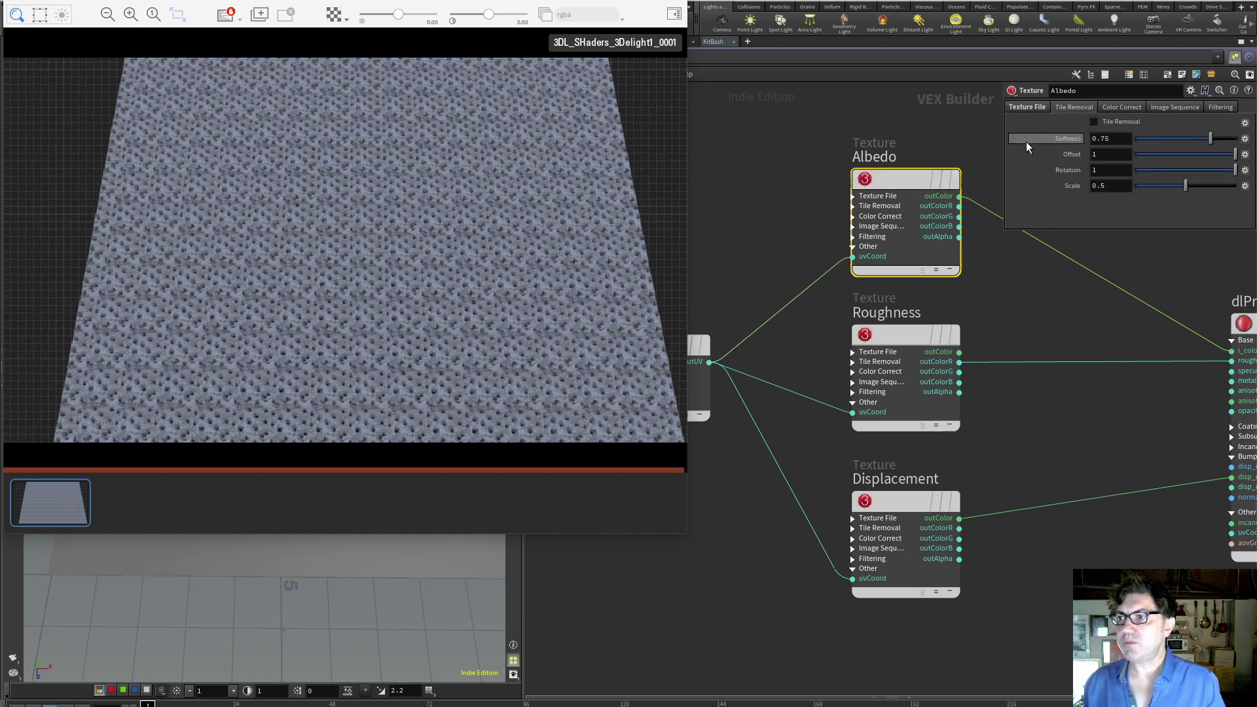
{"action": "left_click", "coordinate": [1094, 121]}
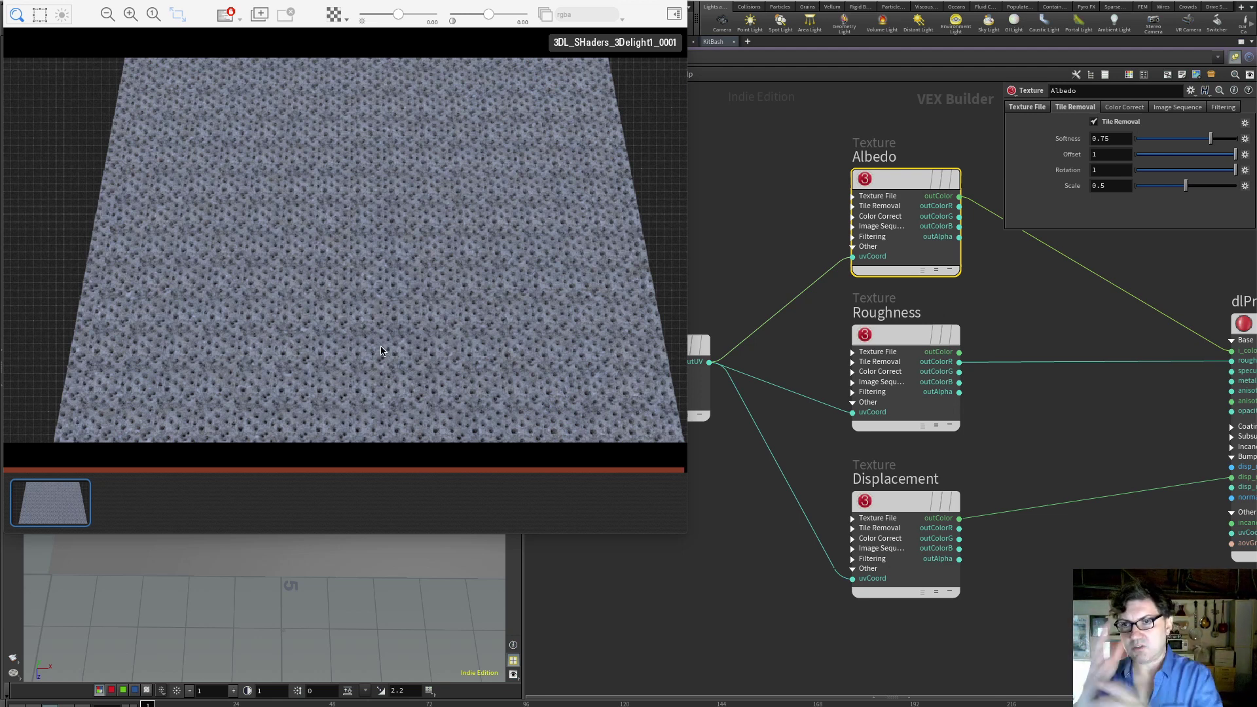
Enable Tile Removal on the Roughness and Displacement textures and enlarge the render window.
{"action": "left_click", "coordinate": [905, 335]}
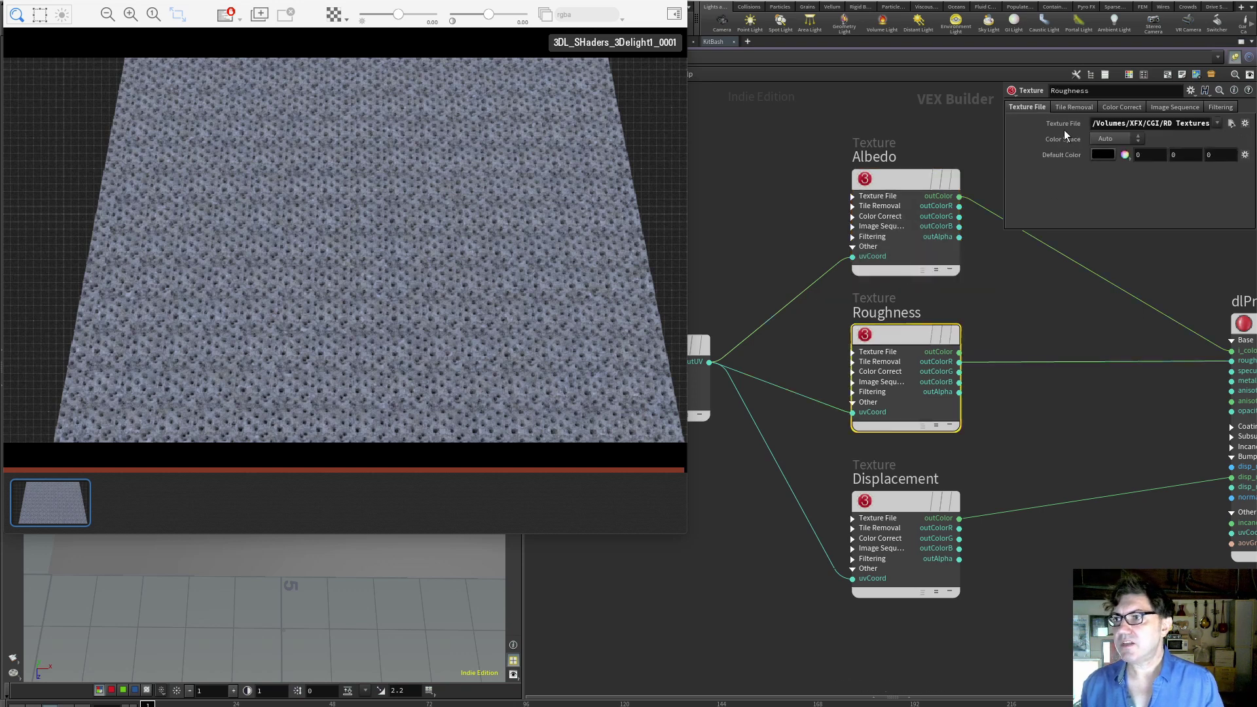
{"action": "left_click", "coordinate": [1074, 107]}
{"action": "left_click", "coordinate": [1093, 122]}
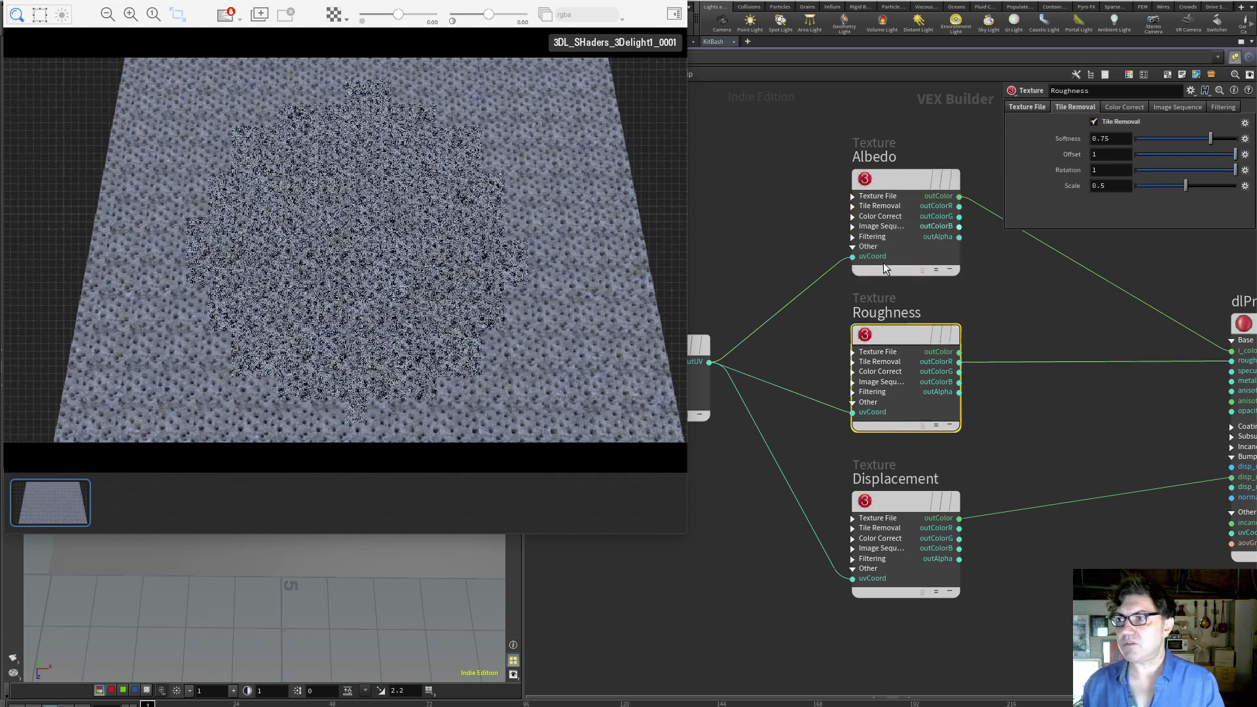
{"action": "left_click", "coordinate": [908, 502]}
{"action": "left_click", "coordinate": [1074, 108]}
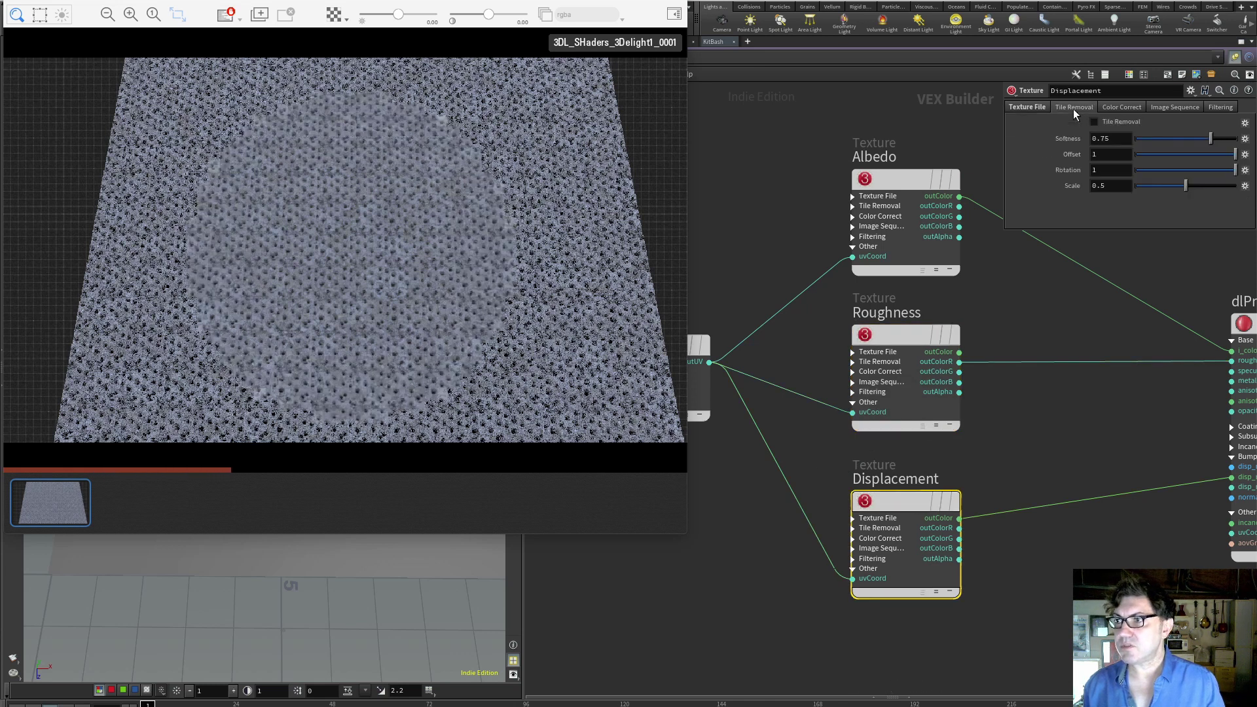
{"action": "left_click", "coordinate": [1094, 121]}
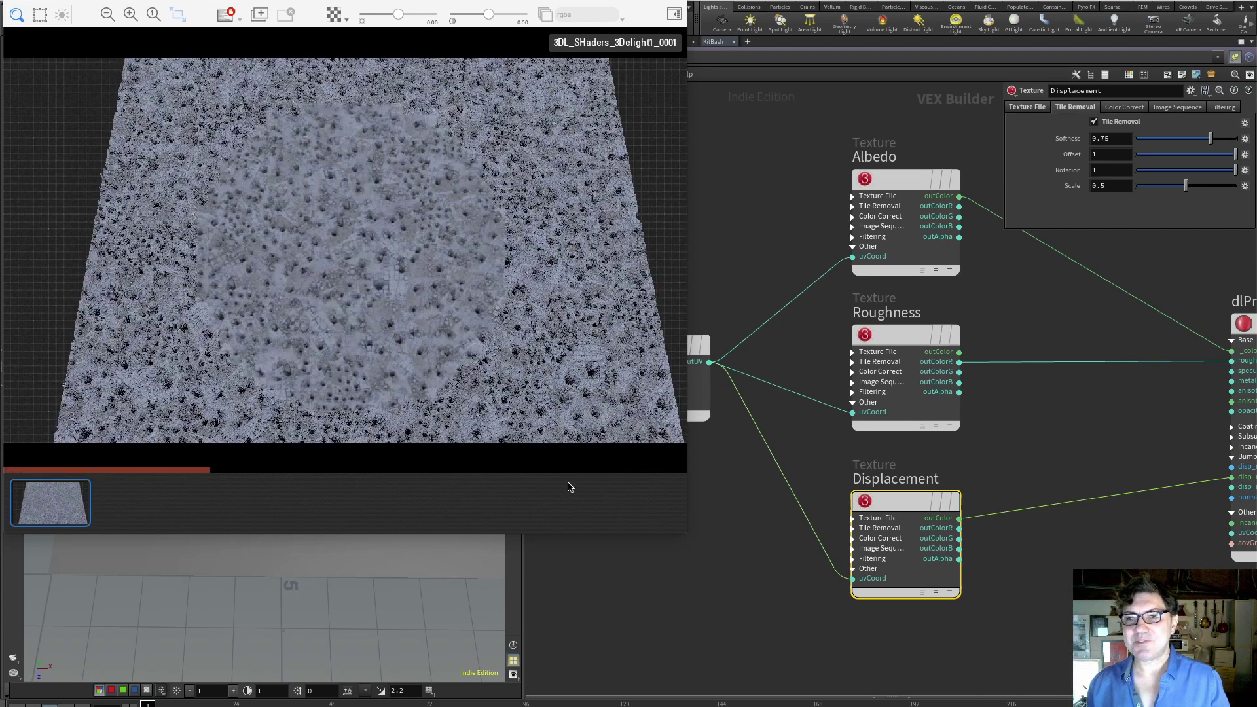
{"action": "left_click_drag", "start_coordinate": [676, 541], "coordinate": [803, 643]}
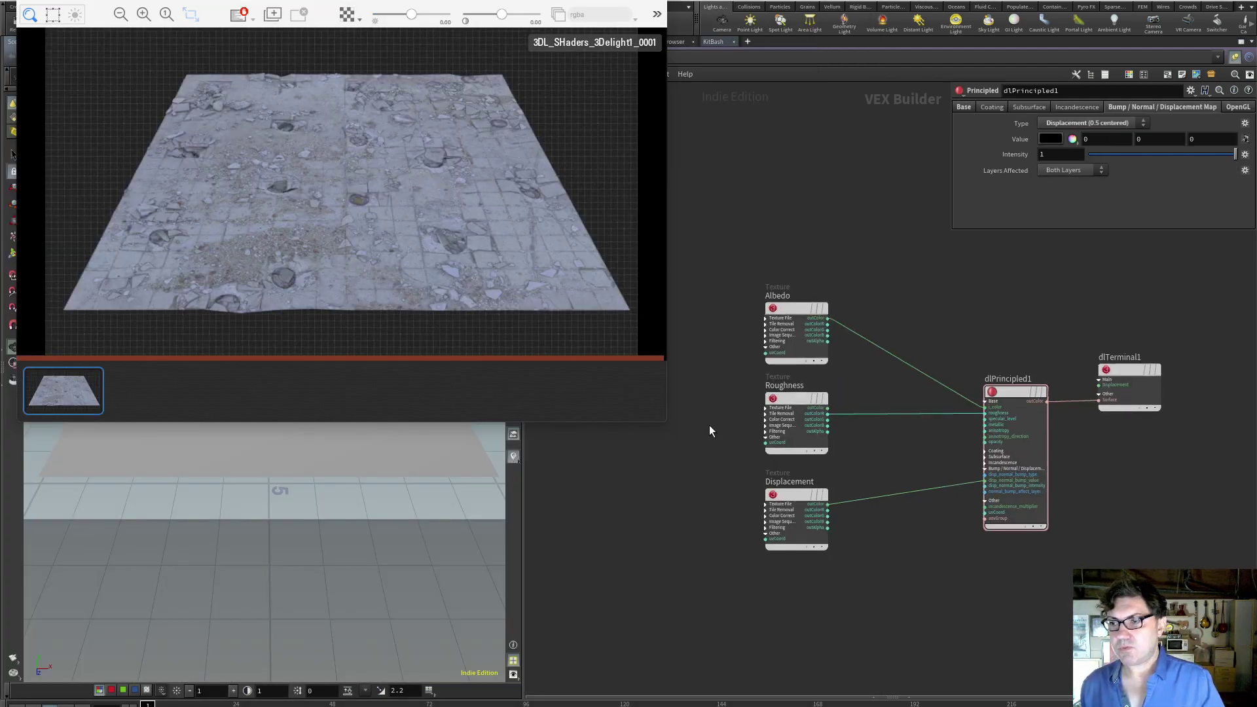
Examine the Albedo texture's Tile Removal and Color Correct settings.
{"action": "middle_click_drag", "start_coordinate": [701, 429], "coordinate": [714, 430]}
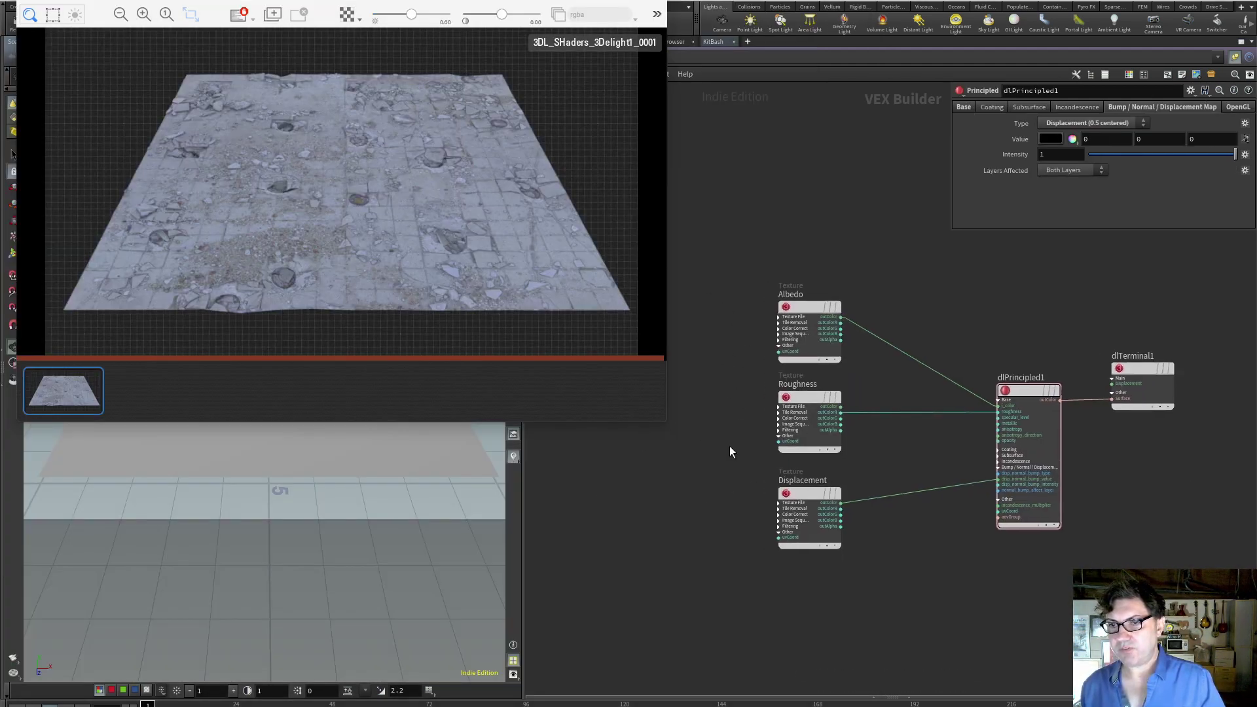
{"action": "scroll", "coordinate": [700, 472], "scroll_direction": "up", "scroll_amount": 2}
{"action": "scroll", "coordinate": [719, 462], "scroll_direction": "up", "scroll_amount": 2}
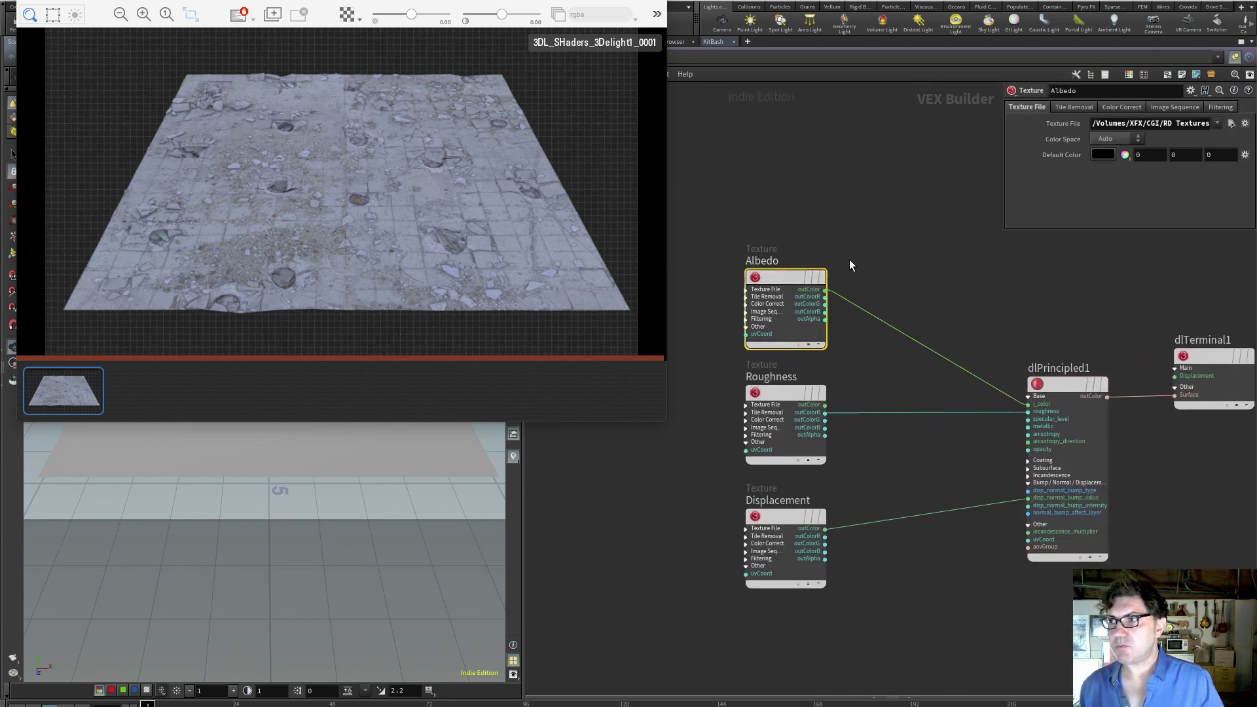
{"action": "left_click", "coordinate": [1089, 108]}
{"action": "left_click", "coordinate": [833, 203]}
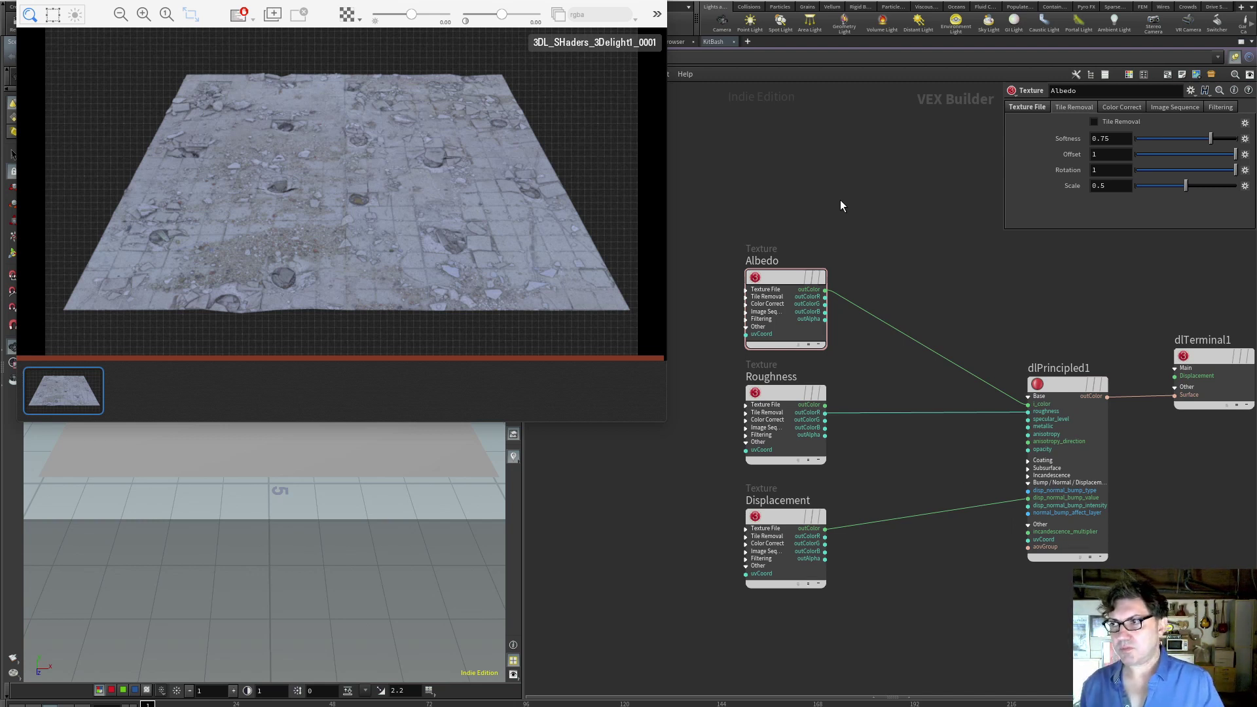
{"action": "left_click", "coordinate": [1121, 109]}
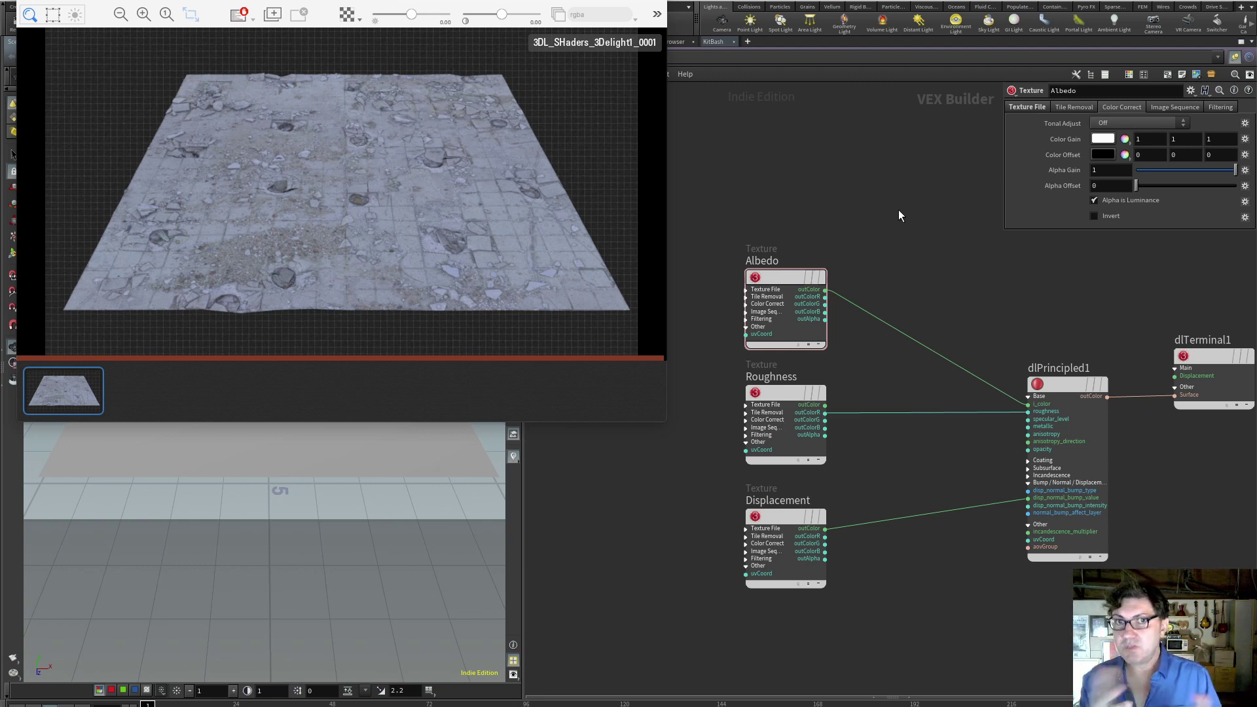
Try the Use Image Sequence option on the Albedo texture, then turn it back off.
{"action": "left_click", "coordinate": [1175, 106]}
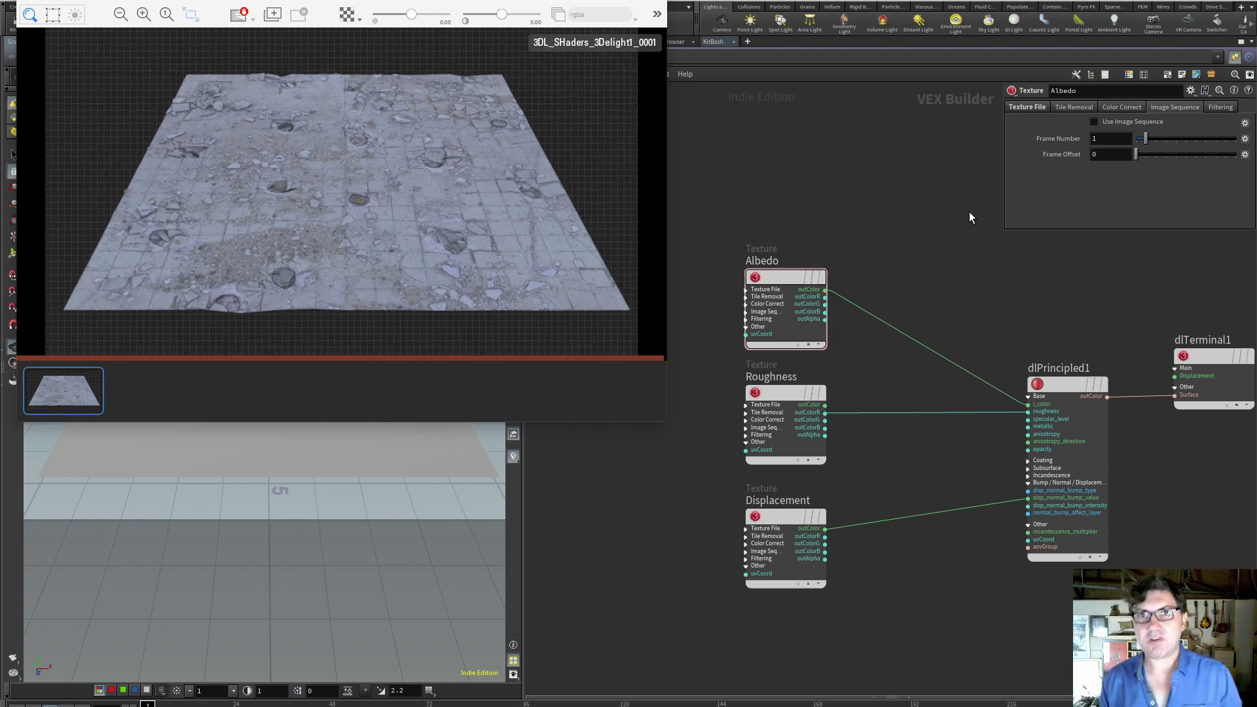
{"action": "left_click", "coordinate": [1093, 121]}
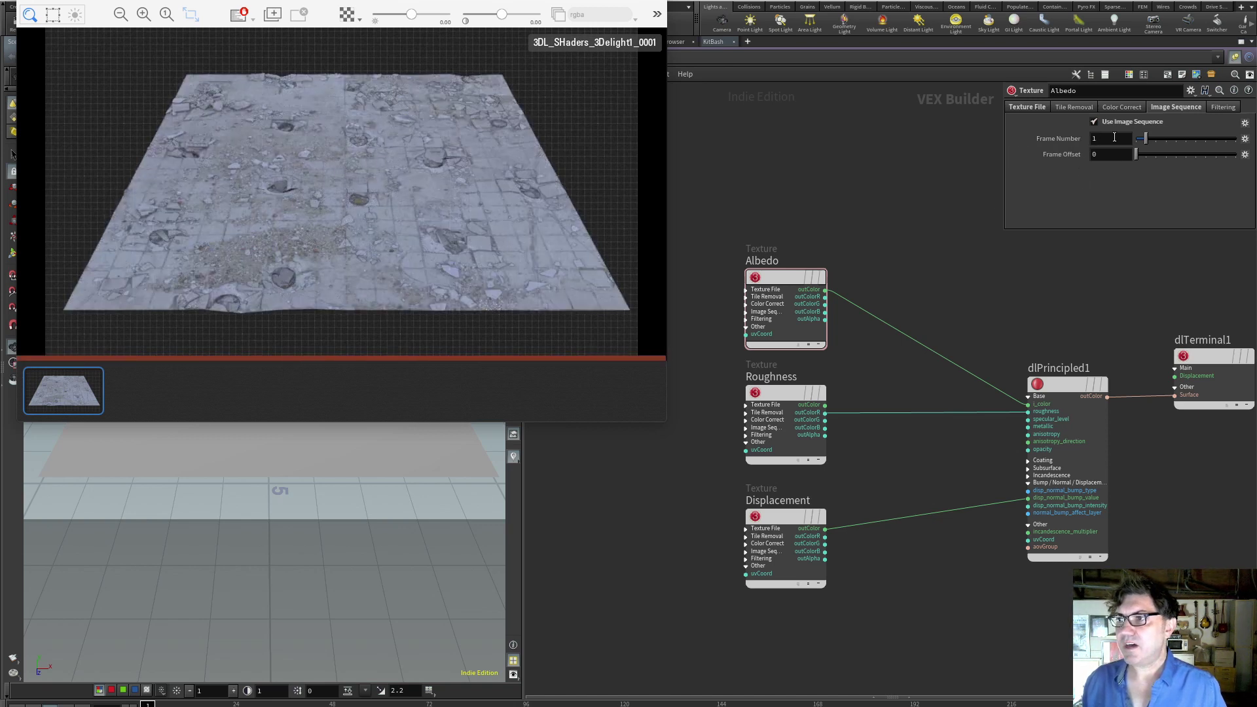
{"action": "left_click", "coordinate": [1094, 121]}
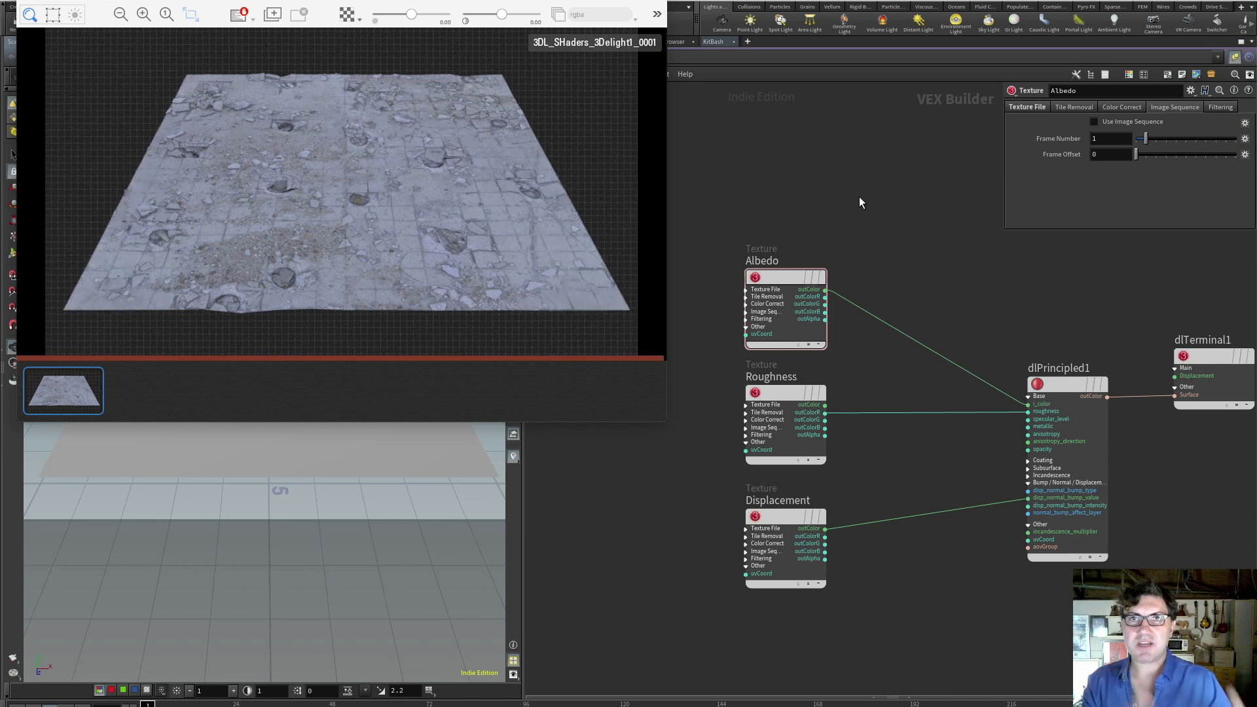
Review the Color Space choices for the Albedo texture file, keeping Auto selected.
{"action": "left_click", "coordinate": [1035, 105]}
{"action": "left_click", "coordinate": [1034, 106]}
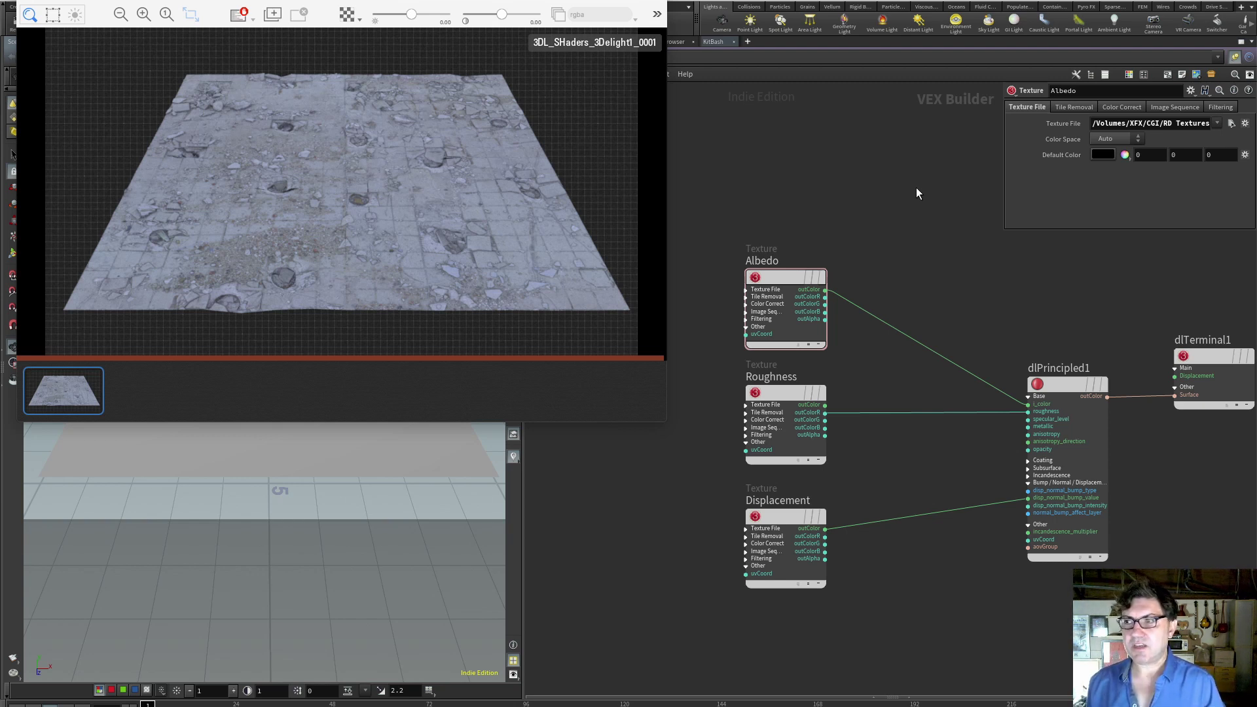
{"action": "left_click", "coordinate": [1117, 139]}
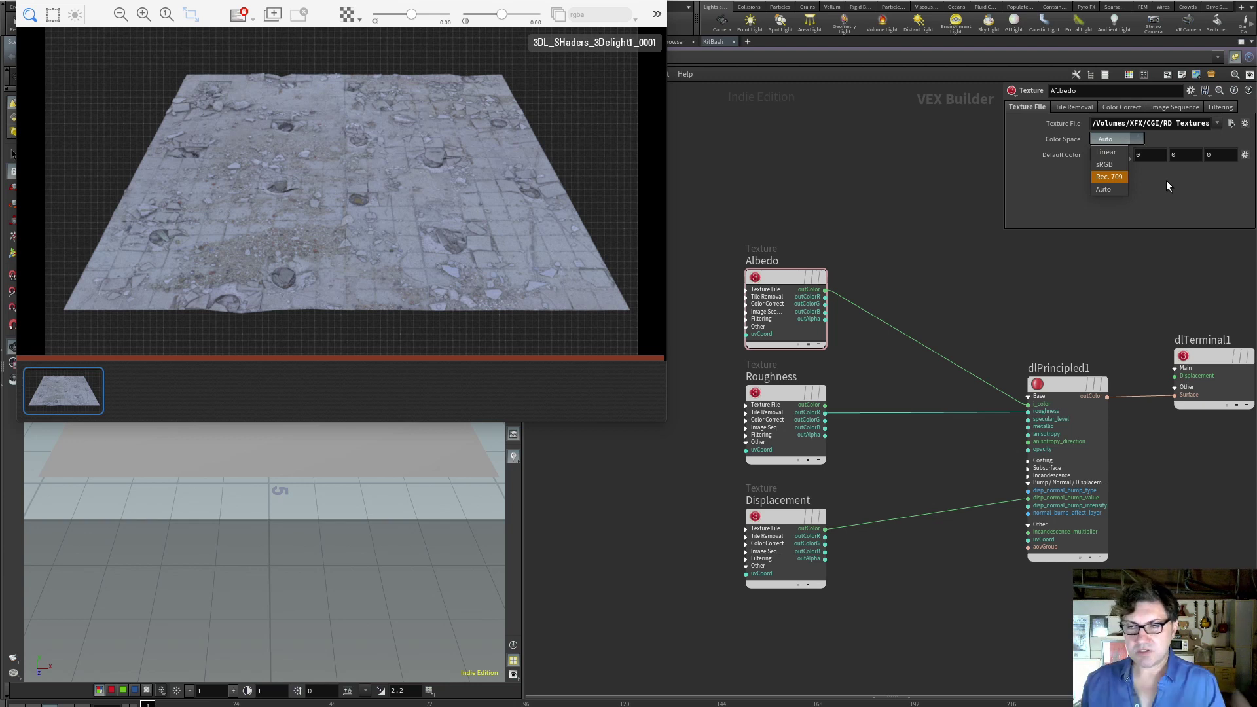
{"action": "left_click", "coordinate": [1107, 191]}
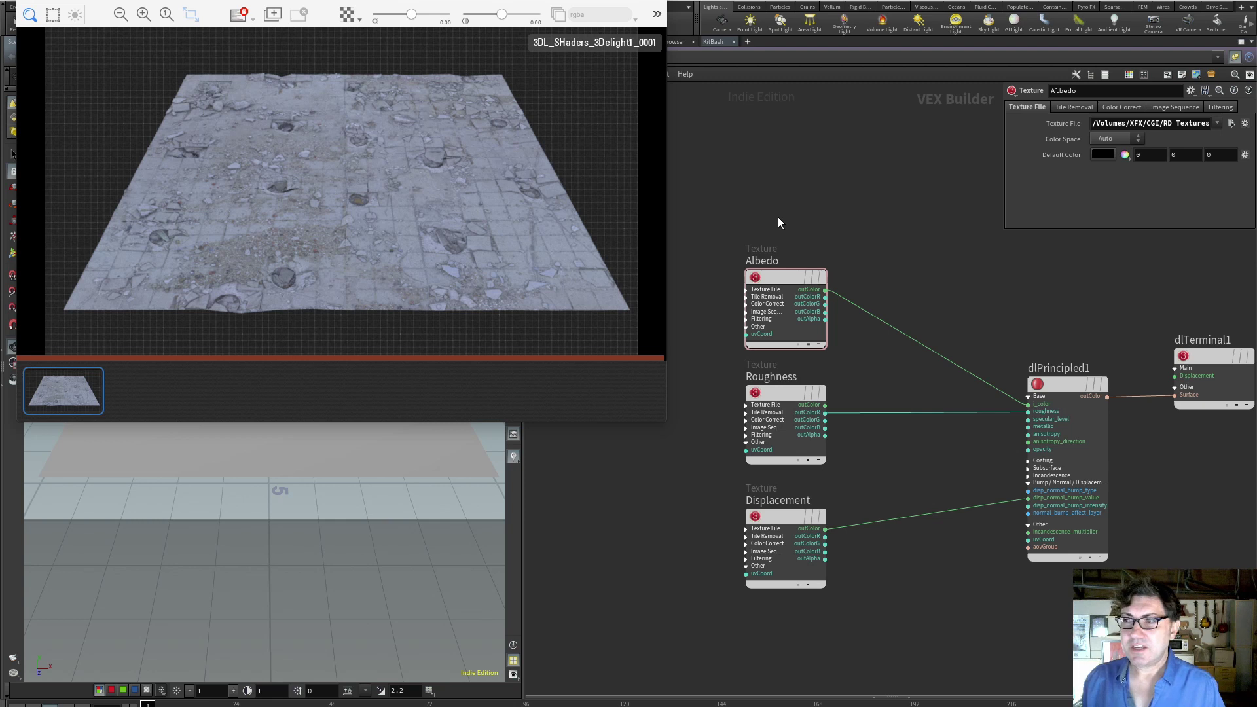
{"action": "left_click", "coordinate": [1112, 140]}
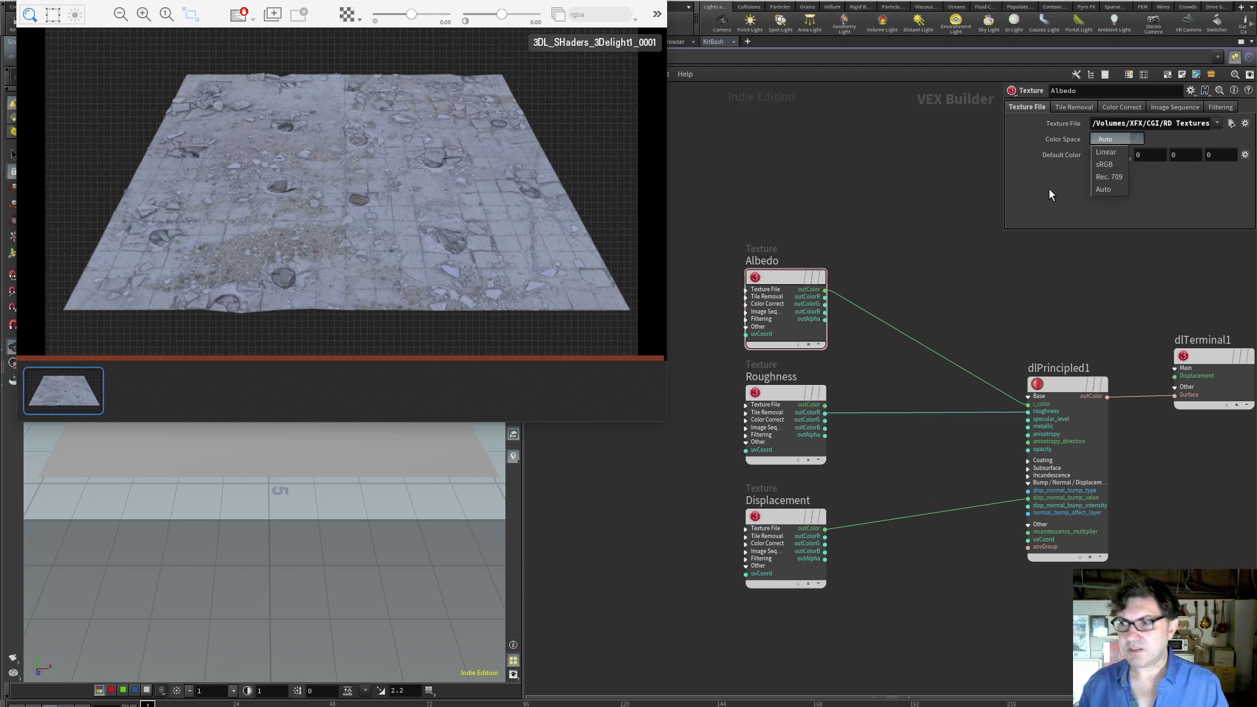
{"action": "left_click", "coordinate": [1111, 188]}
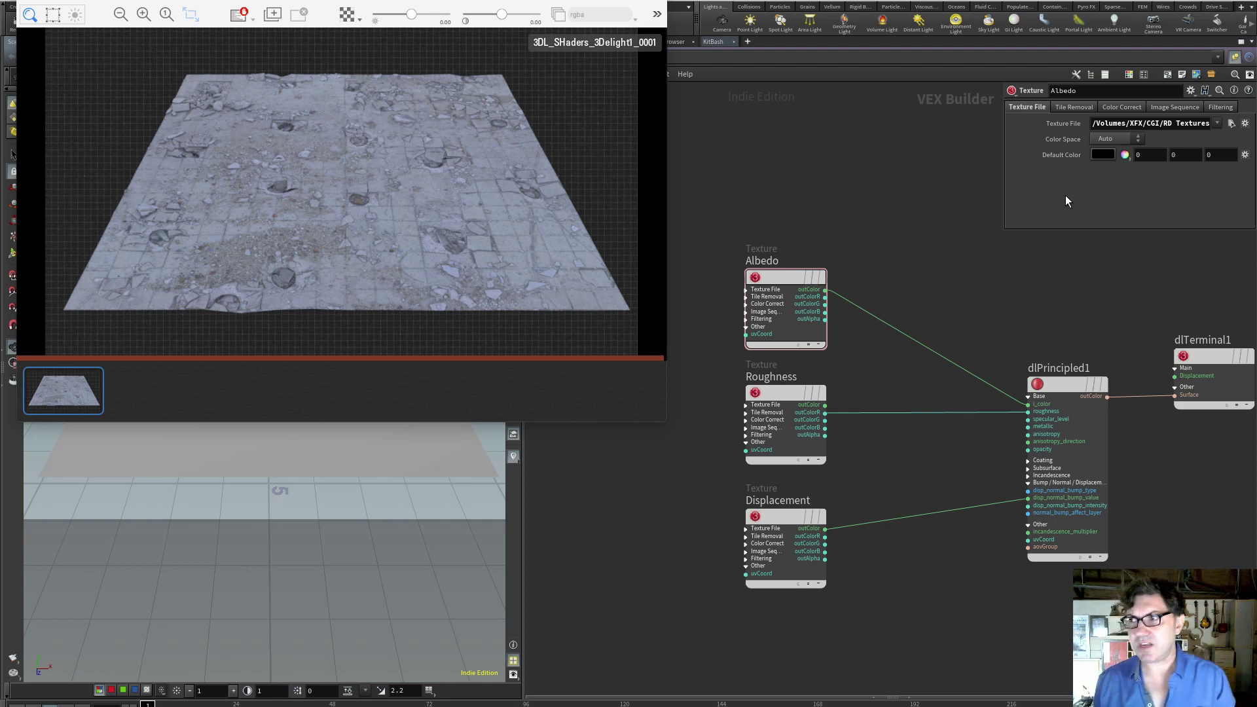
Set the Albedo texture's Color Space to Linear, then reopen its list of choices.
{"action": "left_click", "coordinate": [1110, 139]}
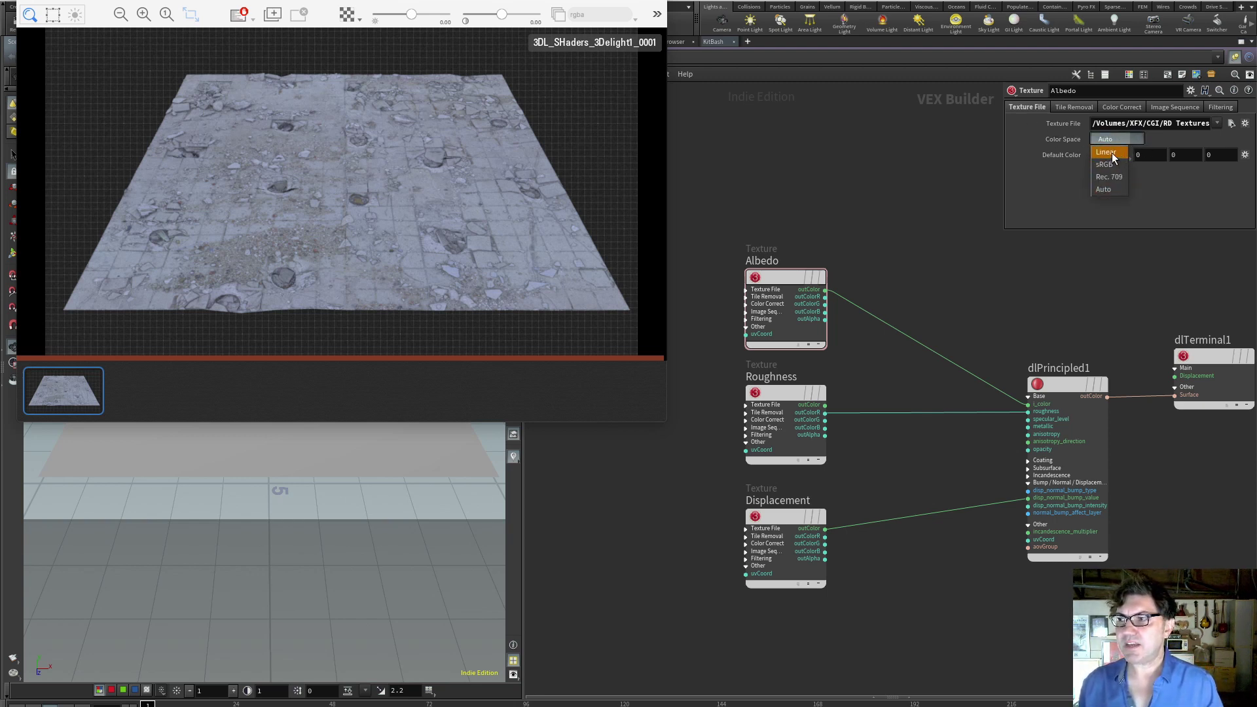
{"action": "left_click", "coordinate": [1112, 152]}
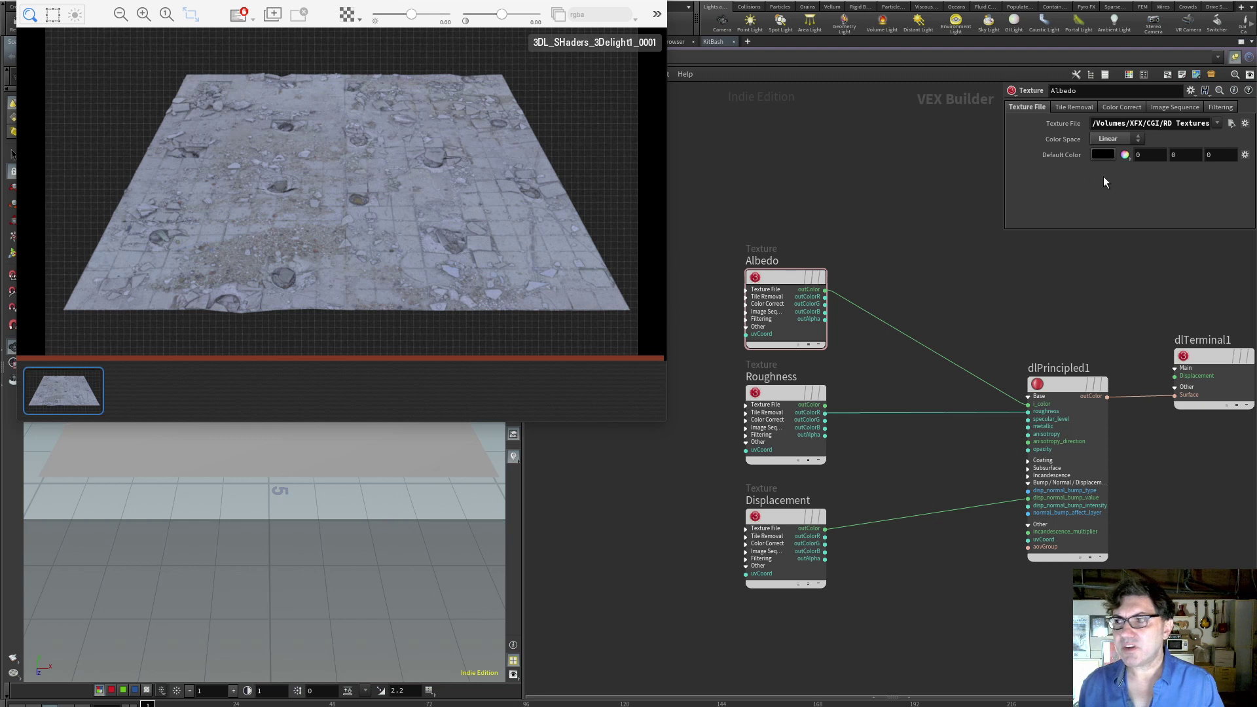
{"action": "left_click", "coordinate": [1125, 141]}
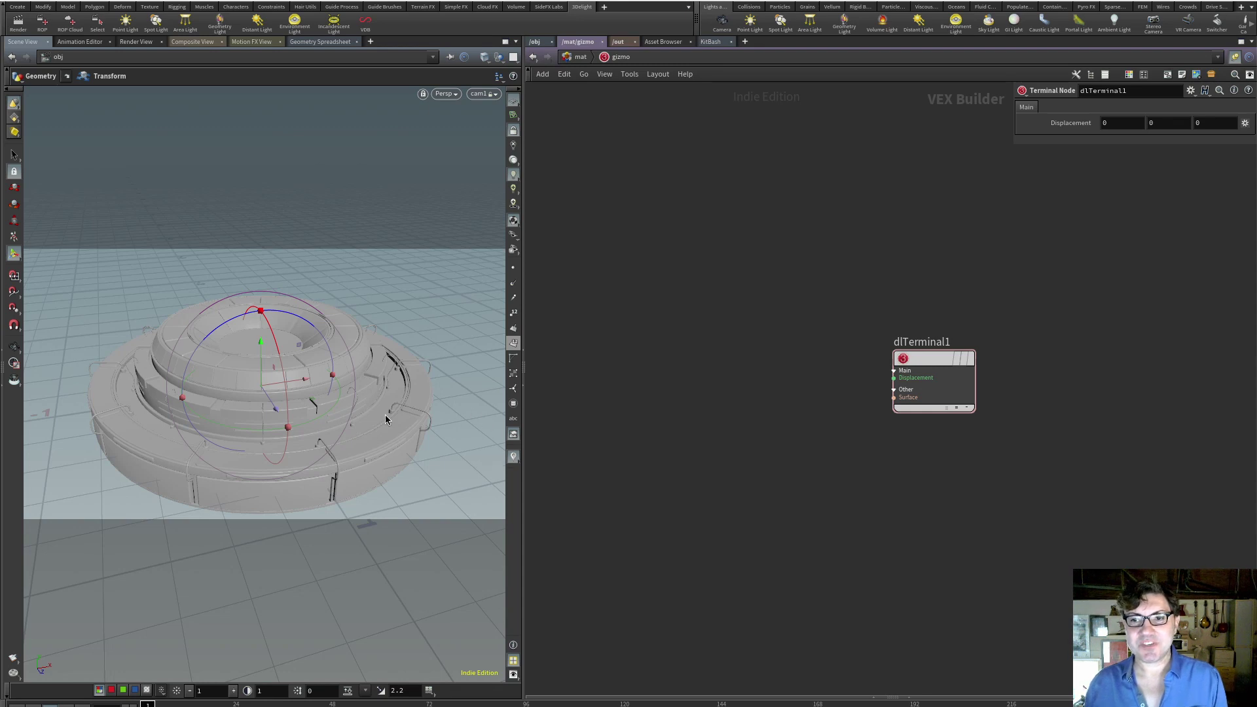
Inspect the gizmo model from different angles in the scene view.
{"action": "key", "text": "Escape"}
{"action": "mouse_move", "coordinate": [320, 413]}
{"action": "left_mouse_down"}
{"action": "mouse_move", "coordinate": [358, 401]}
{"action": "mouse_move", "coordinate": [314, 408]}
{"action": "left_mouse_up"}
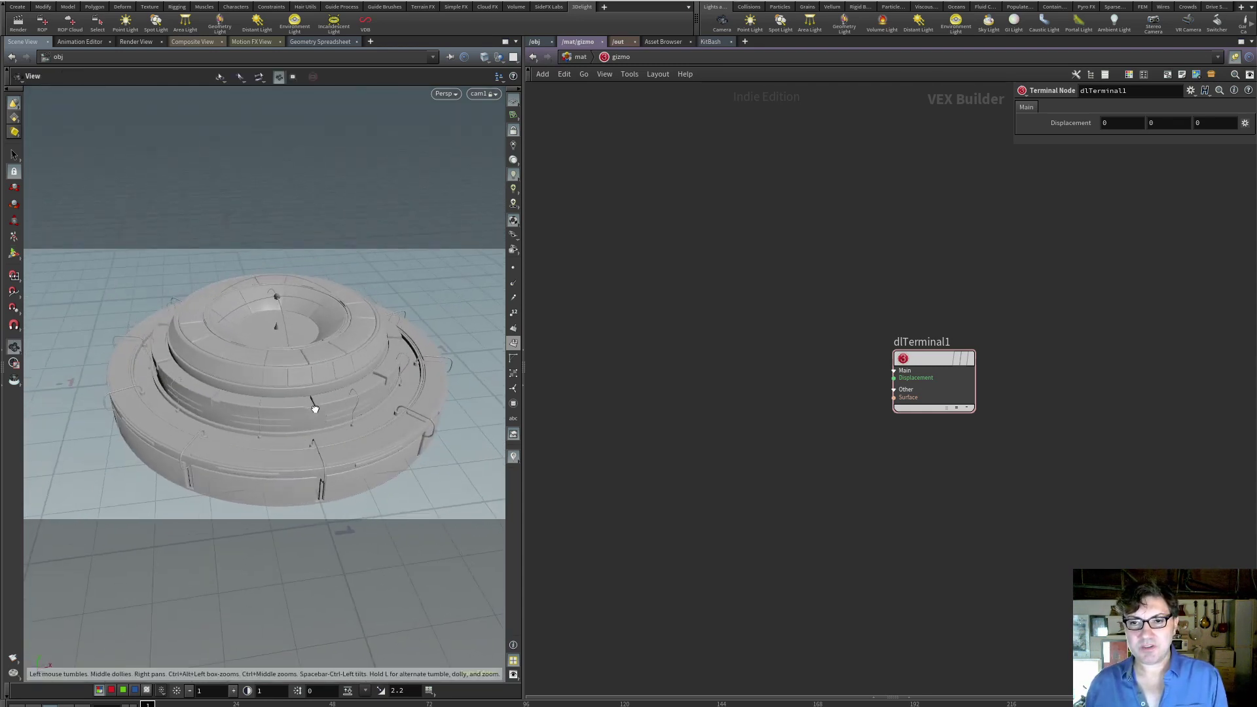
{"action": "key", "text": "Return"}
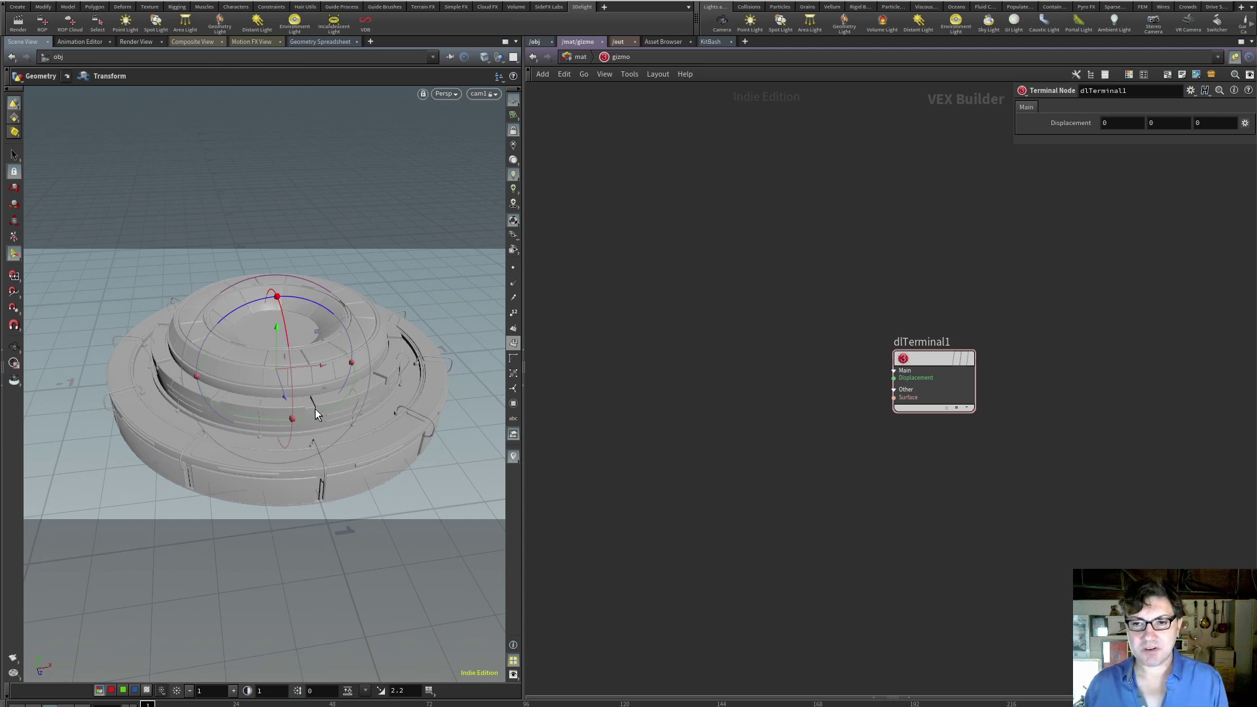
{"action": "key", "text": "Escape"}
{"action": "left_click_drag", "start_coordinate": [332, 415], "coordinate": [248, 357]}
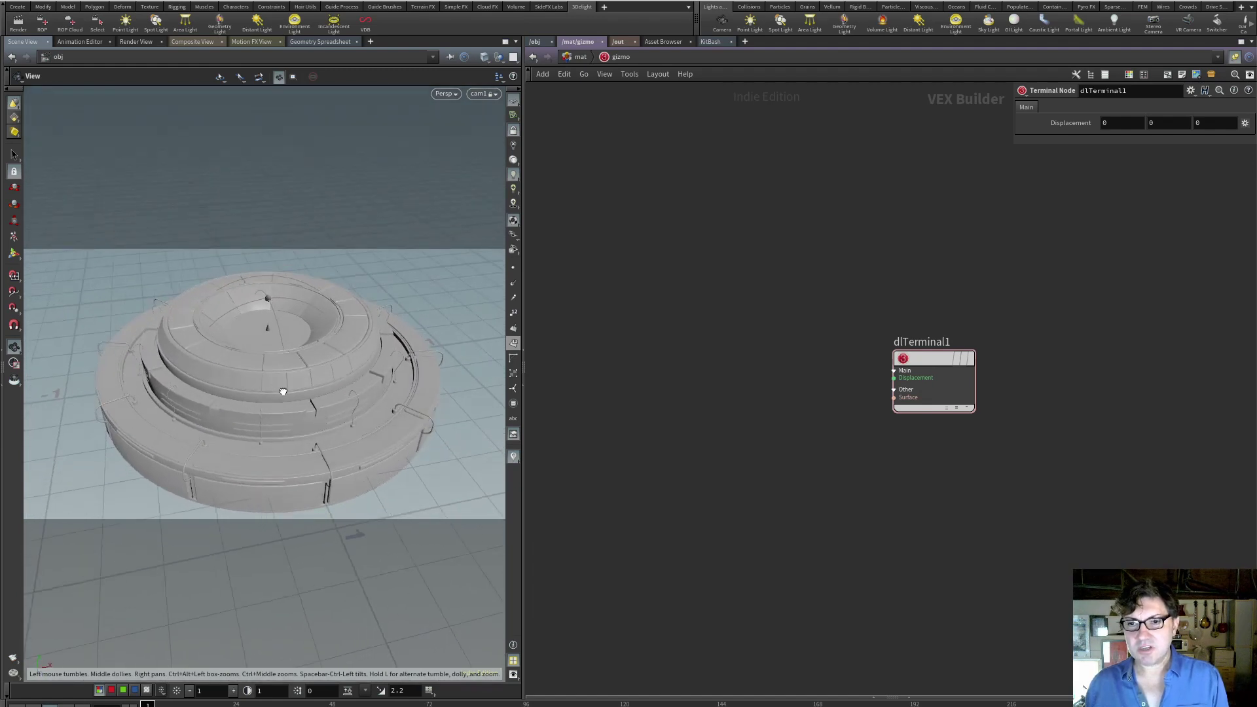
{"action": "key", "text": "t"}
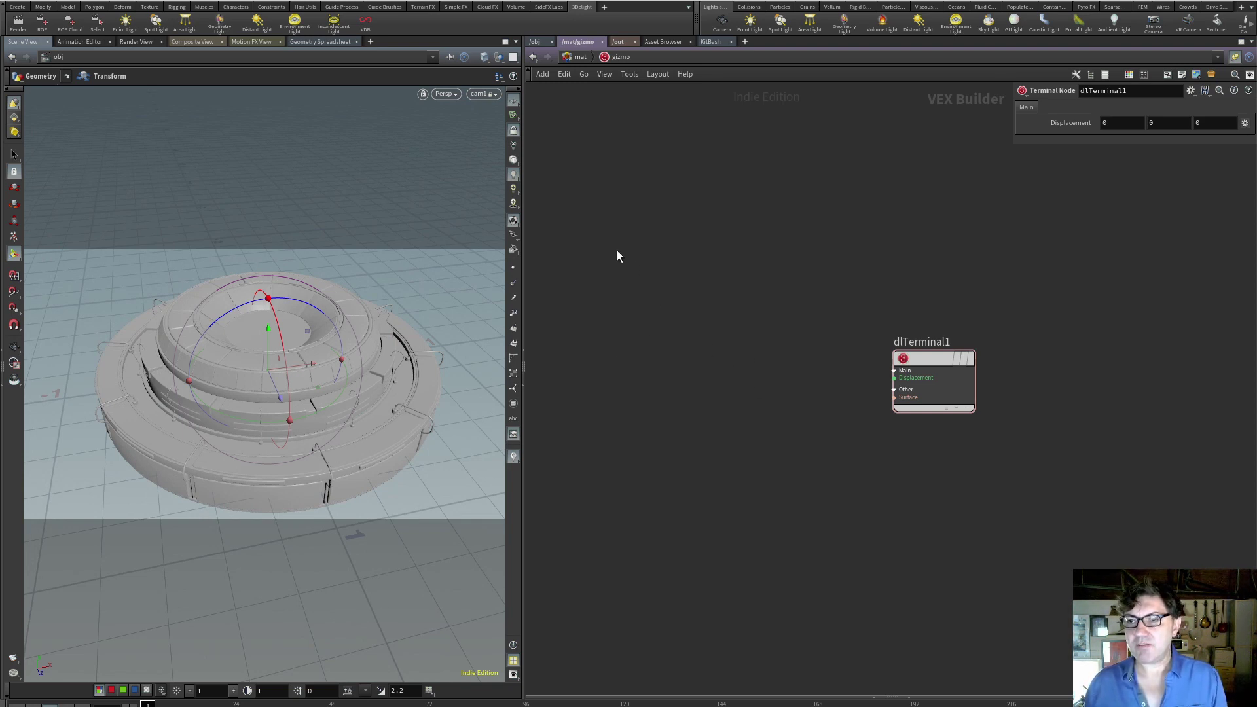
Add a 3Delight Car Paint node to the gizmo material and connect its outColor to the terminal's Surface input.
{"action": "key", "text": "Tab"}
{"action": "mouse_move", "coordinate": [674, 289]}
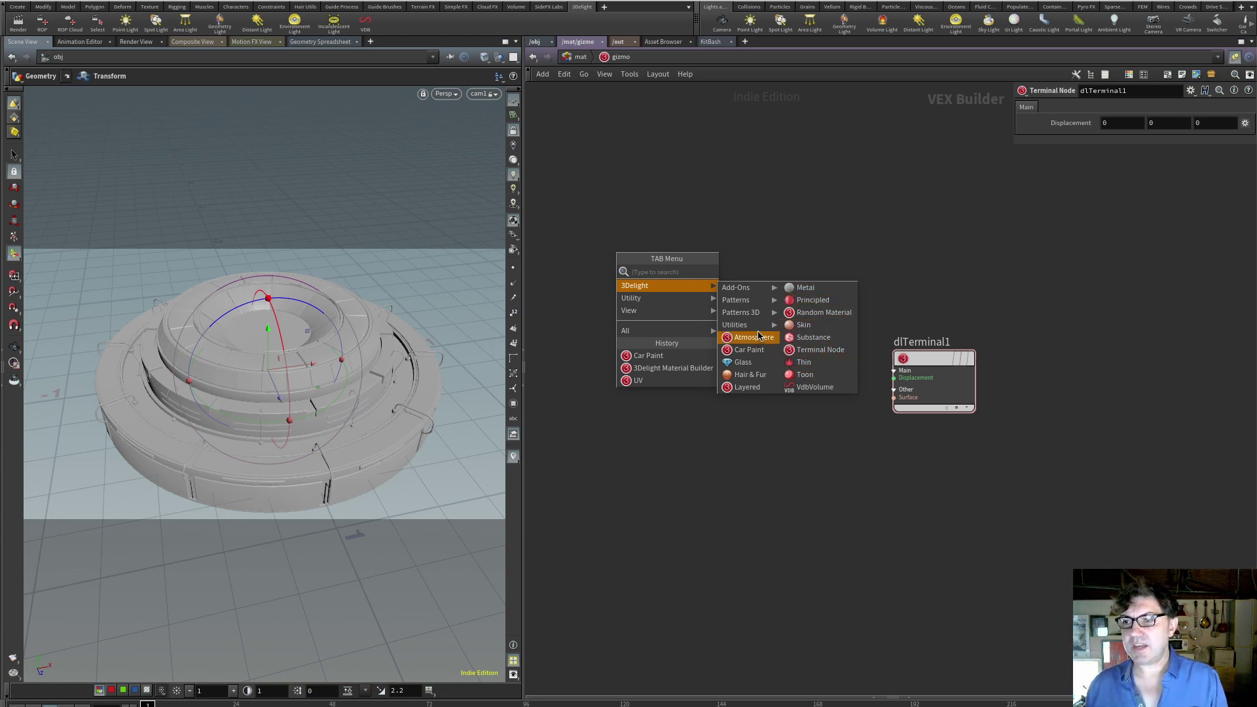
{"action": "mouse_move", "coordinate": [750, 326]}
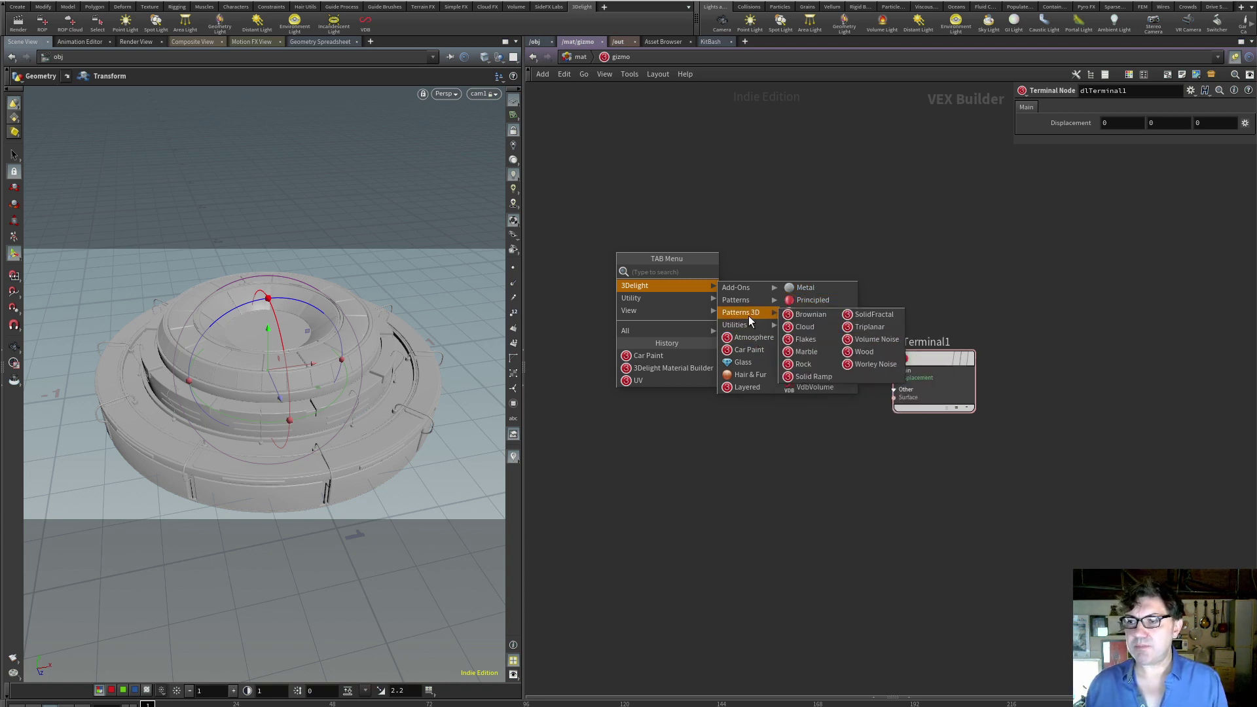
{"action": "mouse_move", "coordinate": [749, 301]}
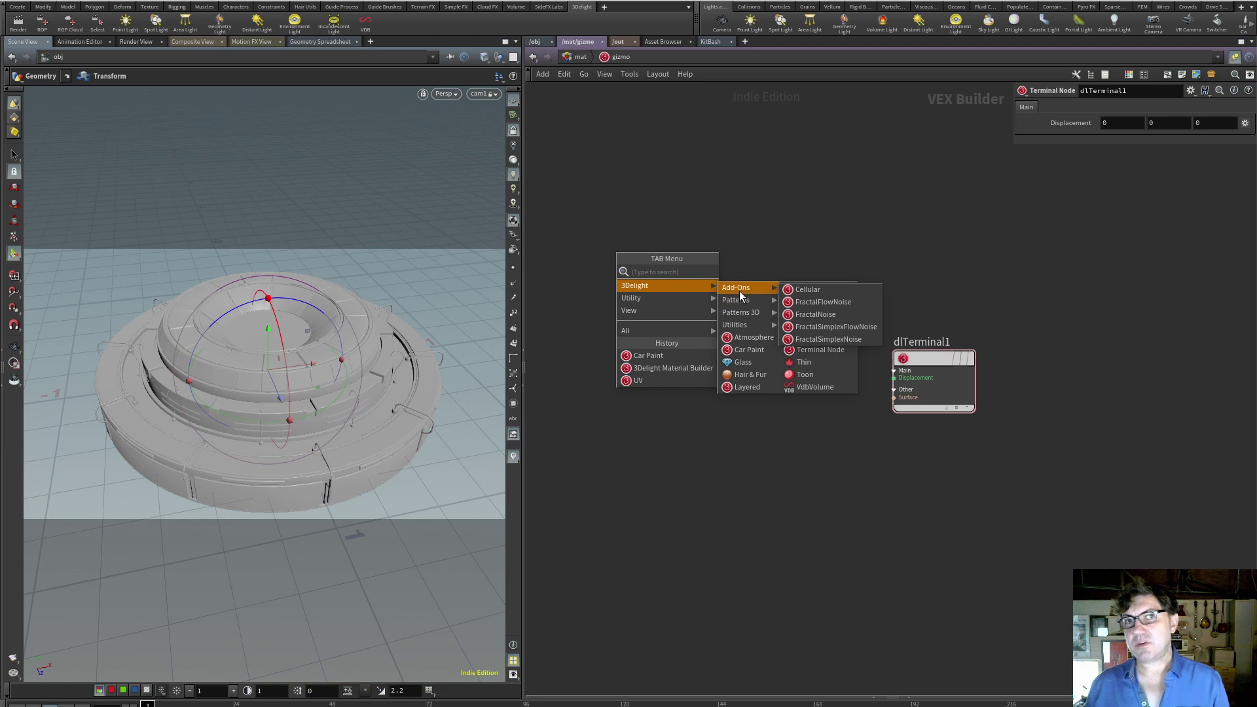
{"action": "mouse_move", "coordinate": [737, 303]}
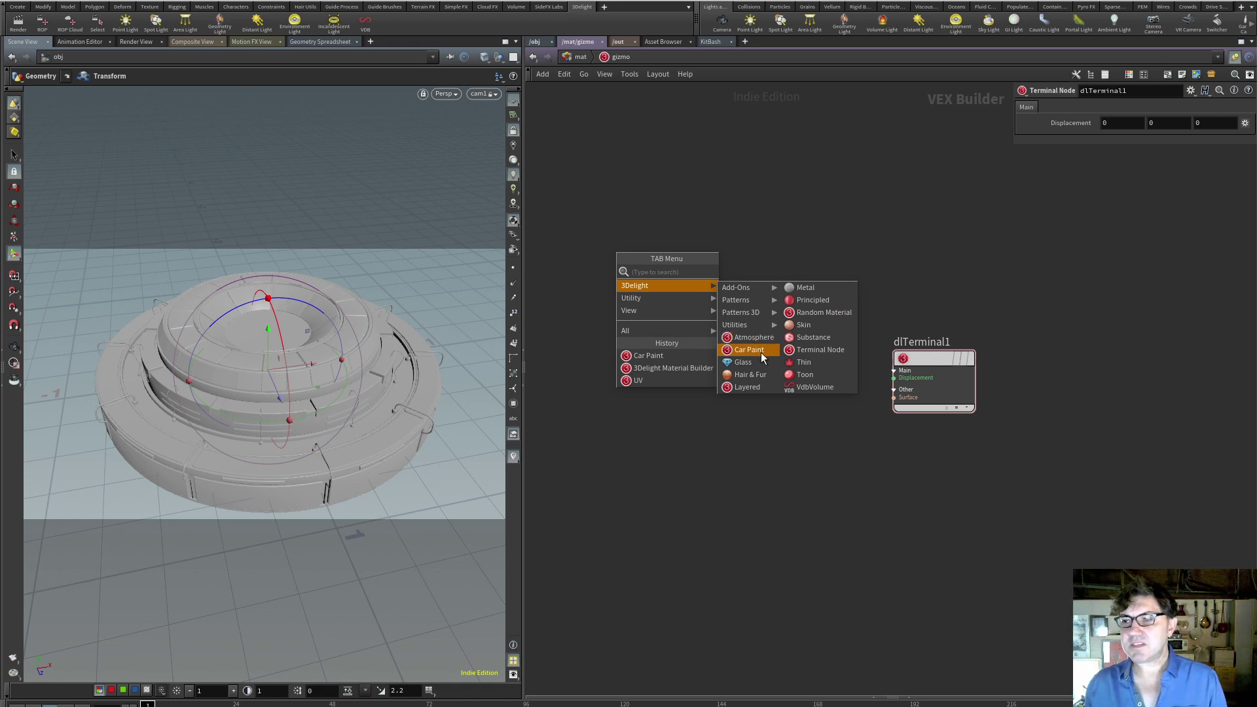
{"action": "left_click", "coordinate": [761, 352]}
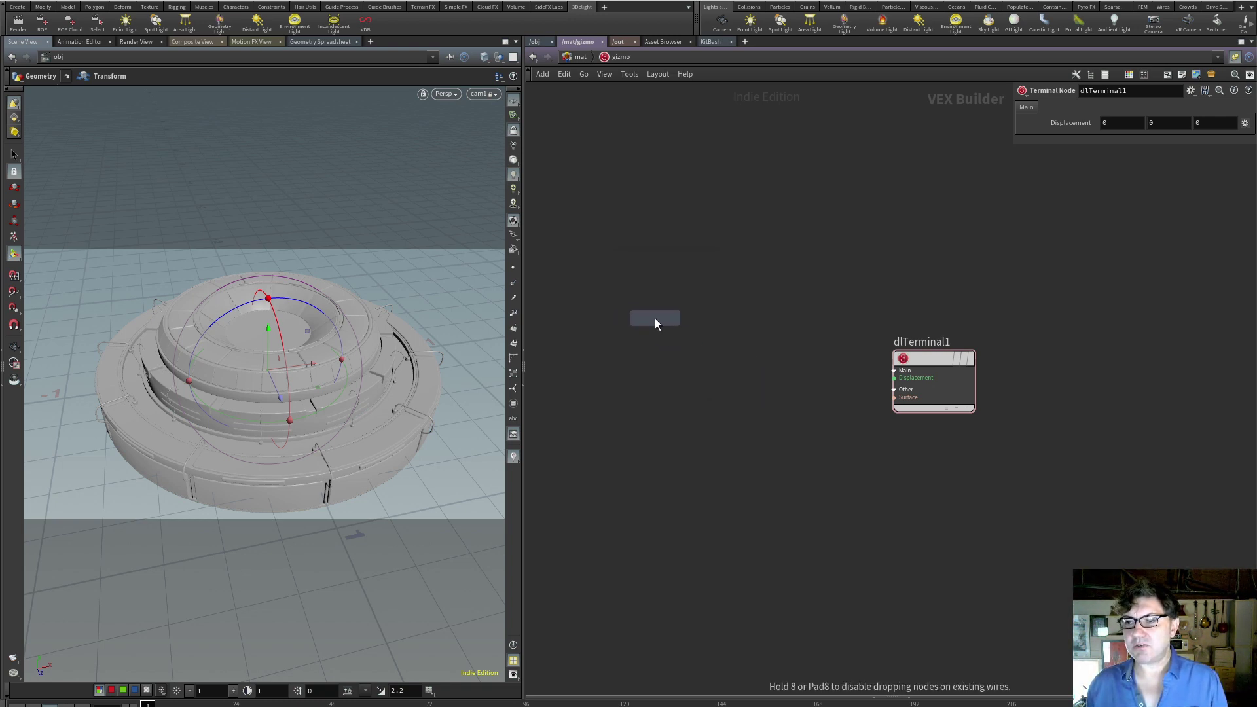
{"action": "left_click", "coordinate": [658, 320]}
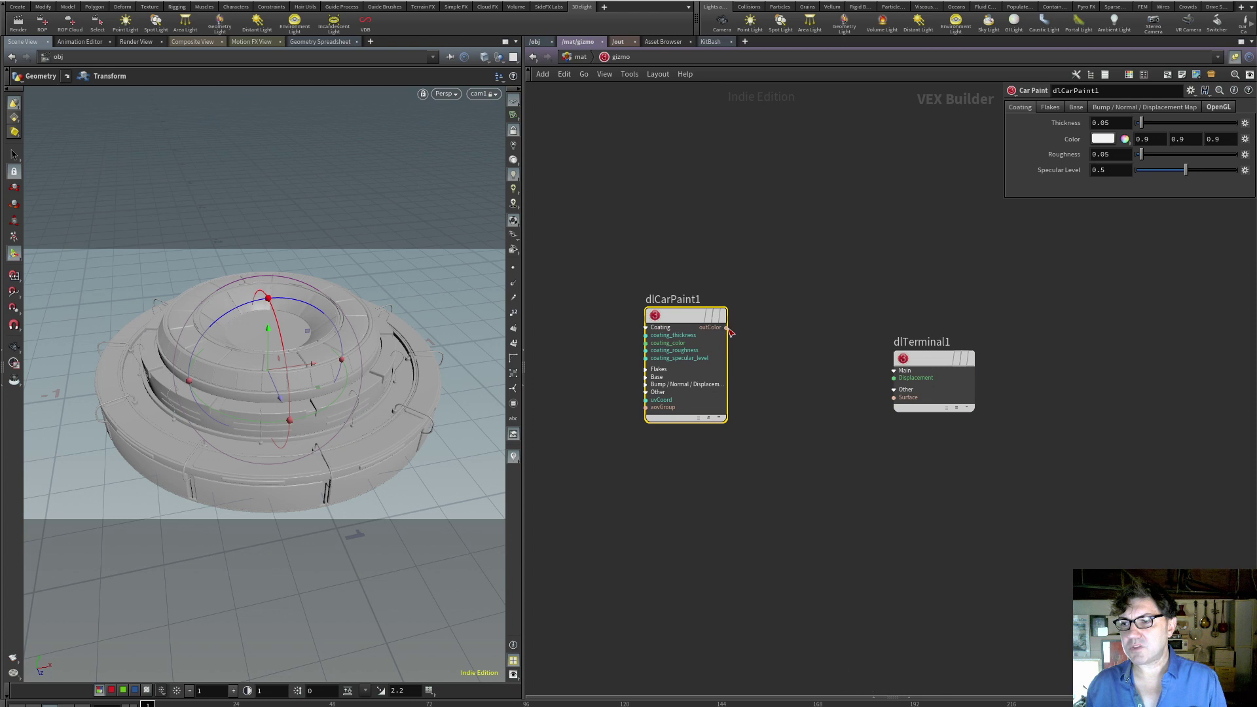
{"action": "left_click_drag", "start_coordinate": [725, 327], "coordinate": [894, 397]}
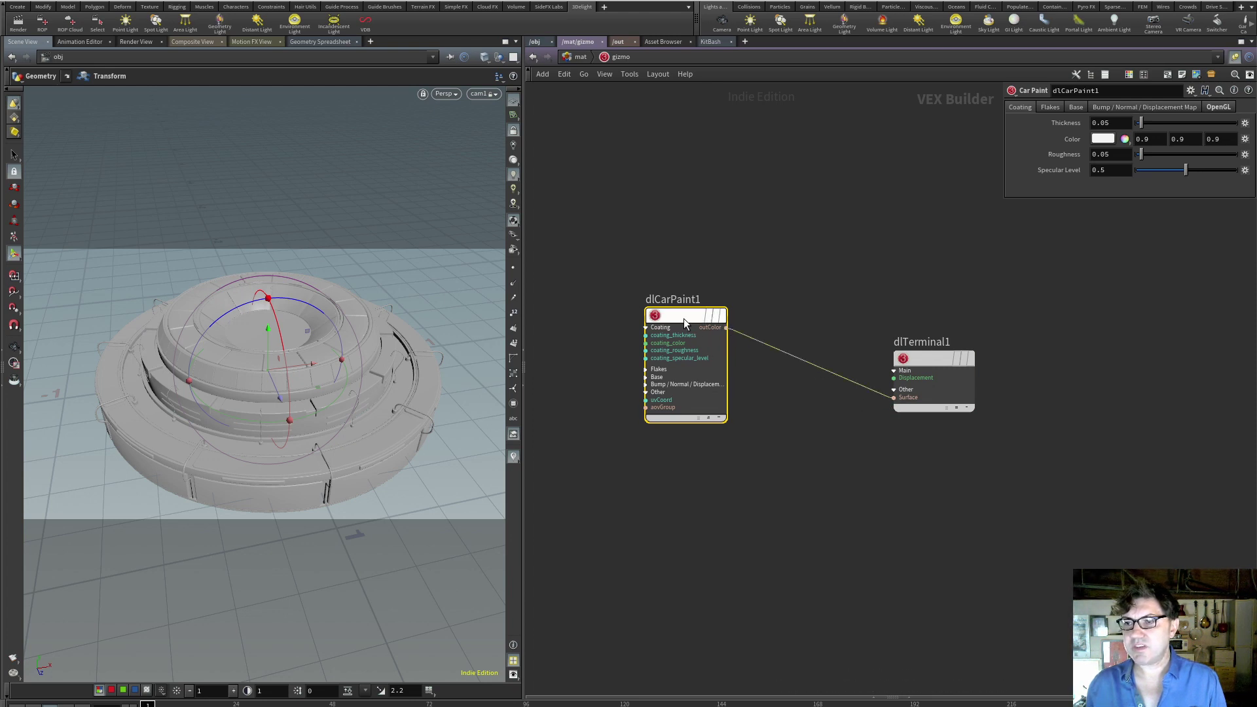
Set the Car Paint's Base color to orange (1, 0.5, 0) and move the node slightly closer to the terminal.
{"action": "left_click", "coordinate": [1077, 106]}
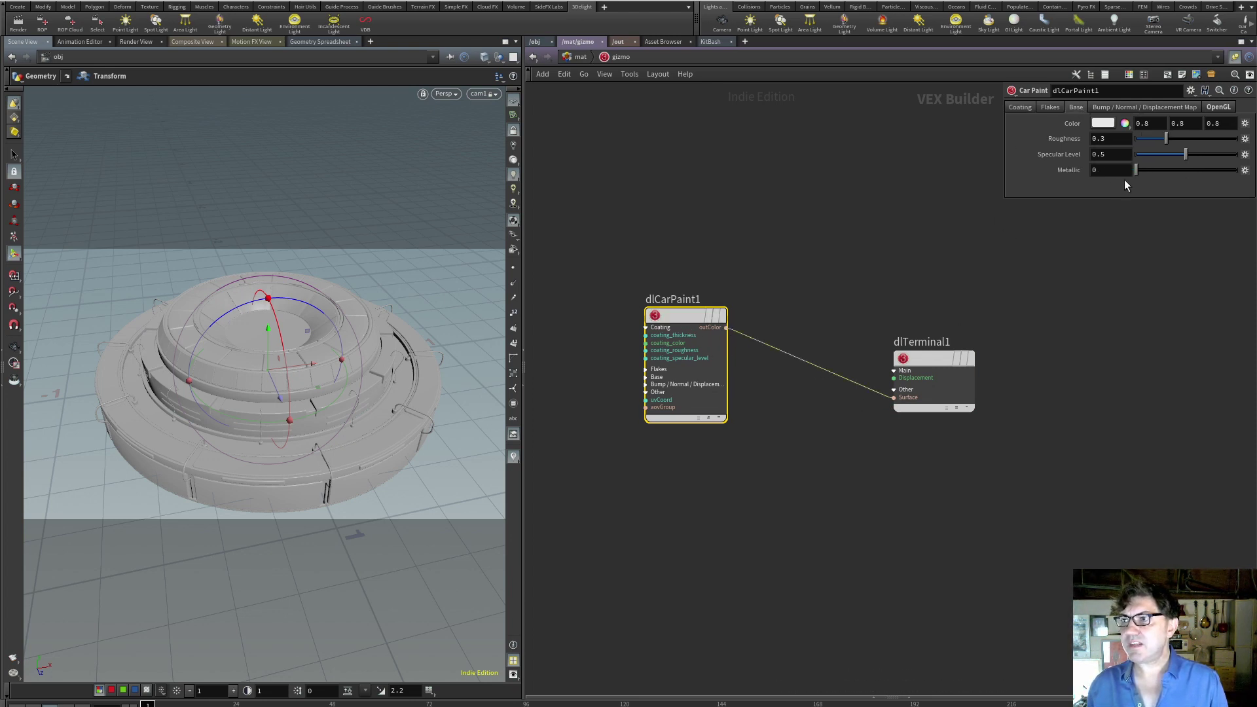
{"action": "left_click", "coordinate": [1107, 123]}
{"action": "left_click", "coordinate": [1051, 48]}
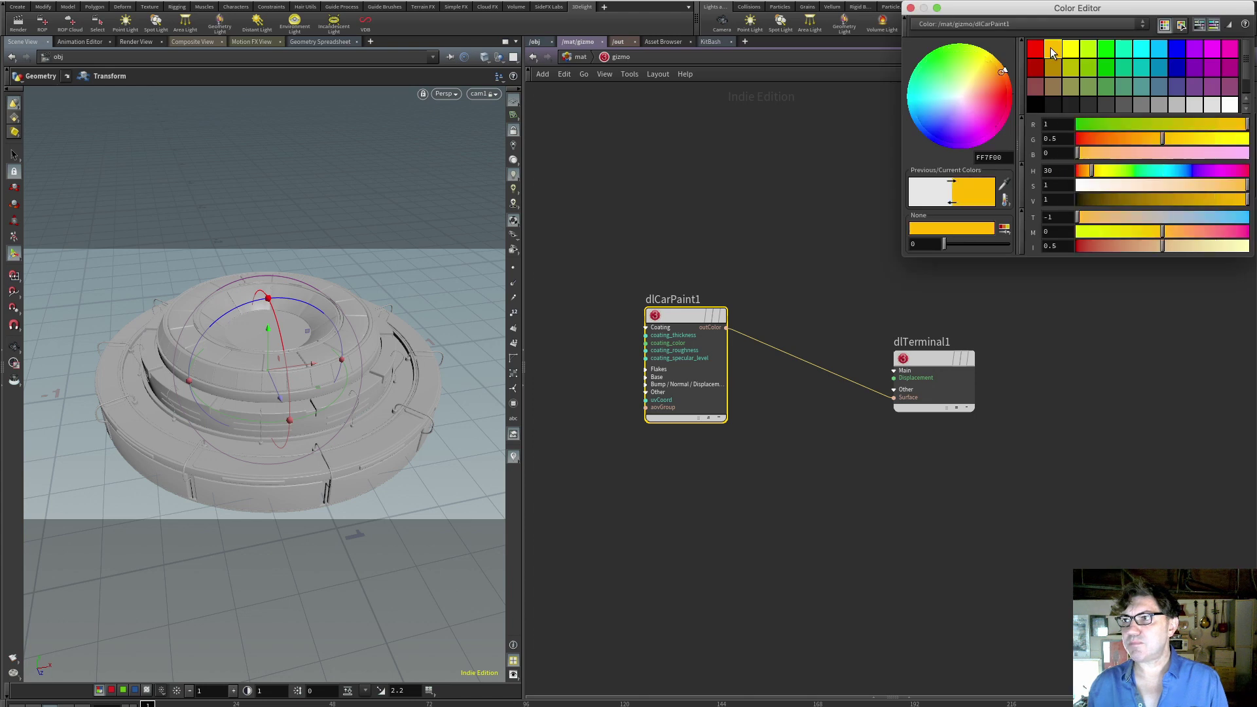
{"action": "left_click", "coordinate": [910, 8]}
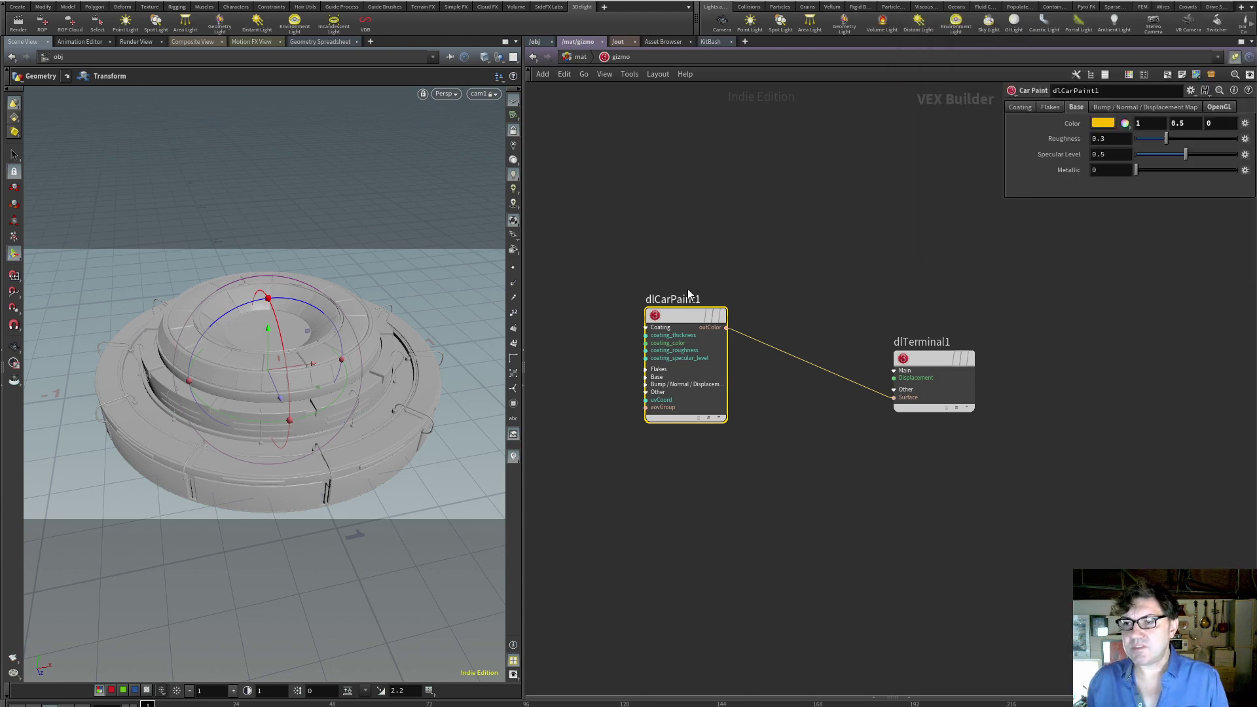
{"action": "left_click_drag", "start_coordinate": [675, 317], "coordinate": [718, 328]}
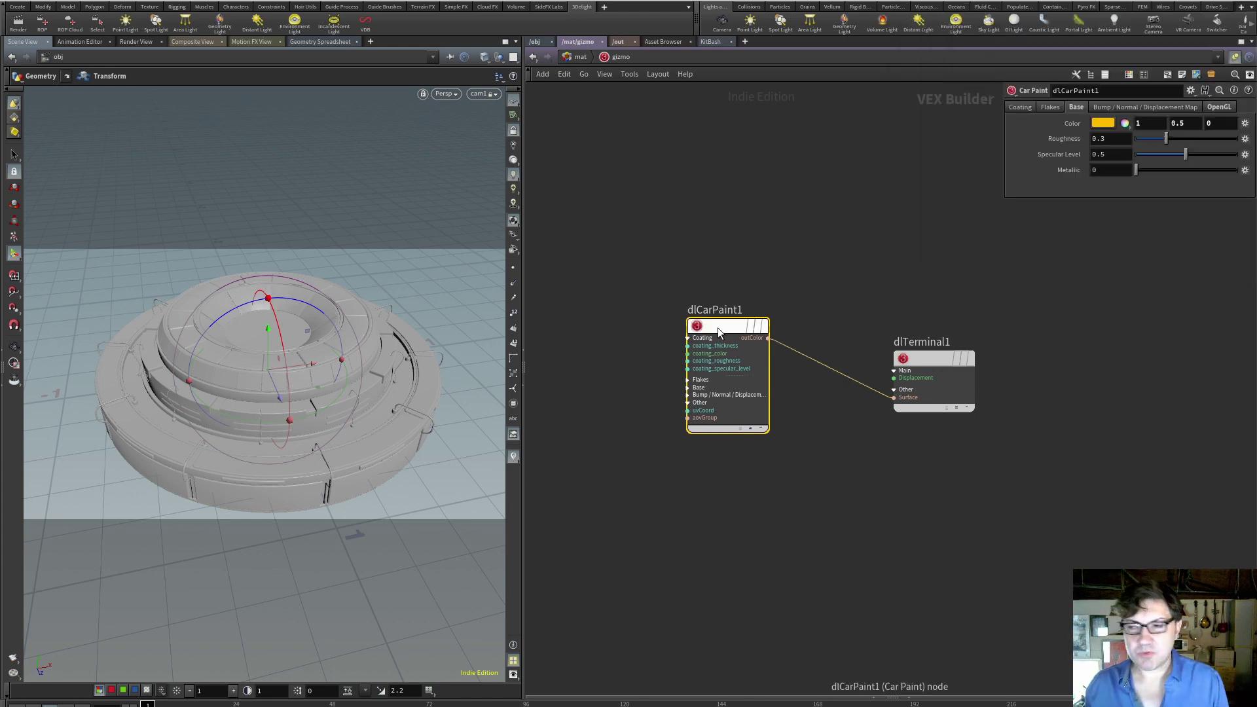
Render the gizmo with 3Delight and inspect its car paint surface up close.
{"action": "left_click", "coordinate": [17, 22]}
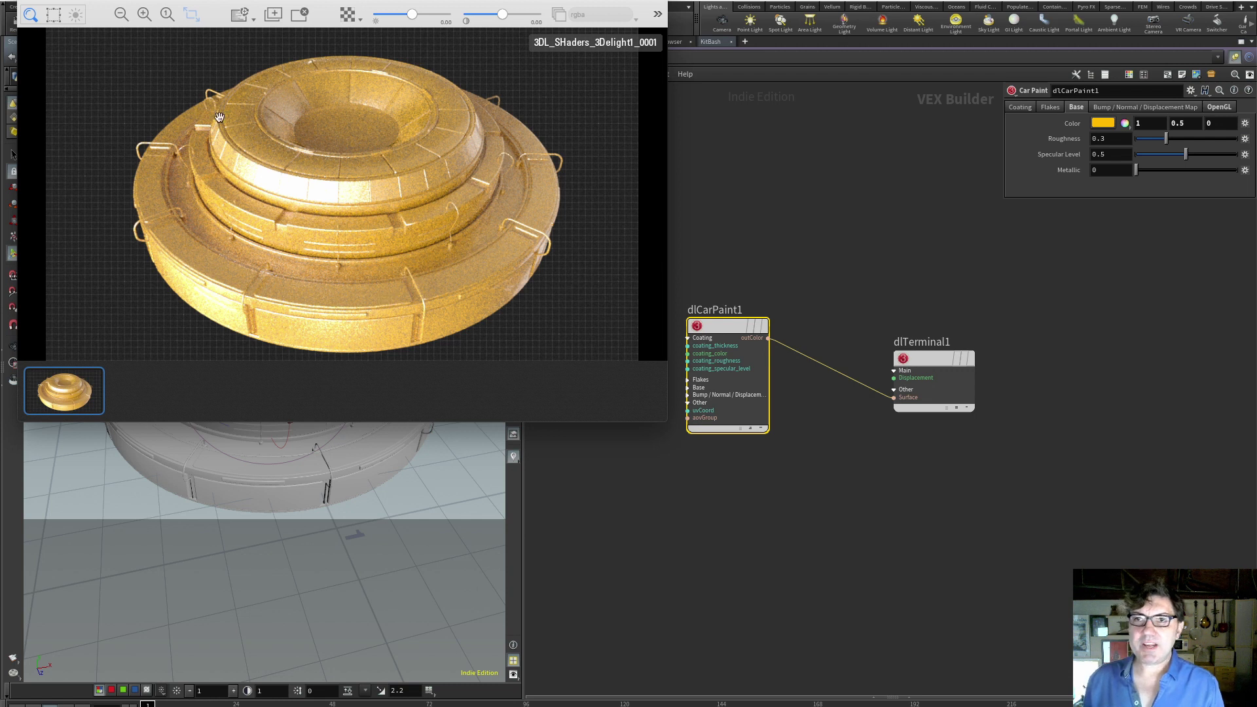
{"action": "scroll", "coordinate": [350, 442], "scroll_direction": "up", "scroll_amount": 3}
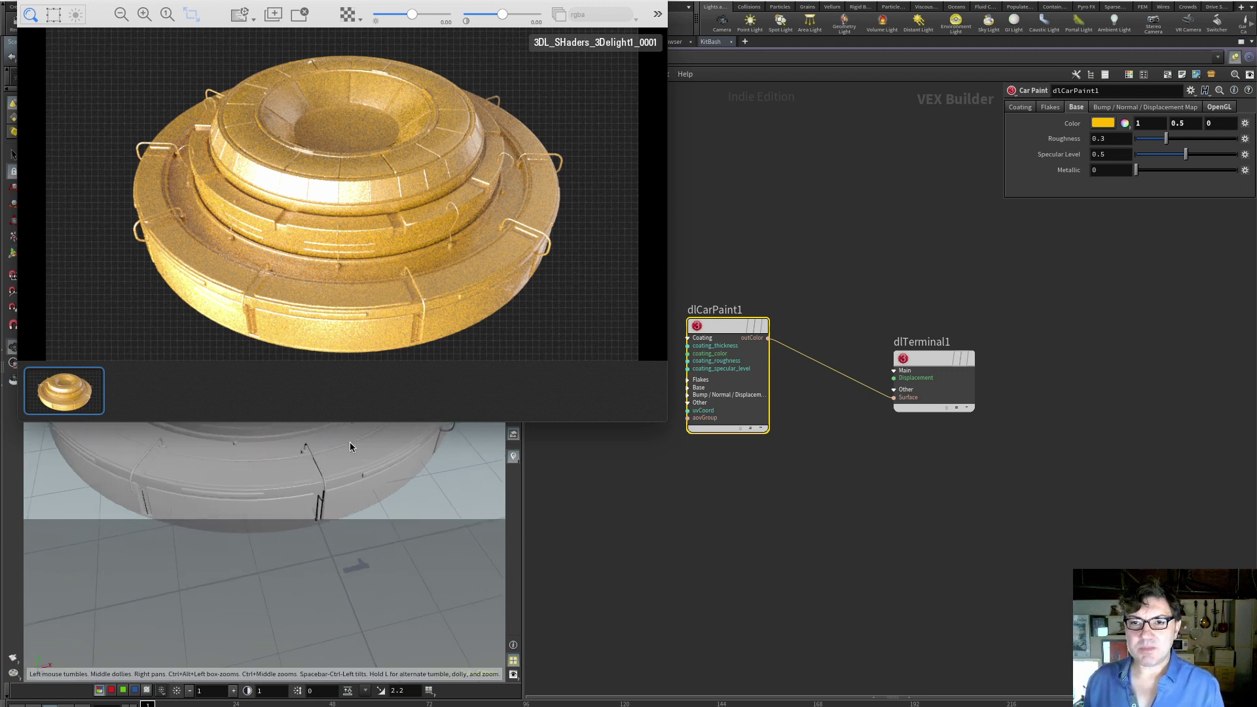
{"action": "scroll", "coordinate": [350, 442], "scroll_direction": "up", "scroll_amount": 2}
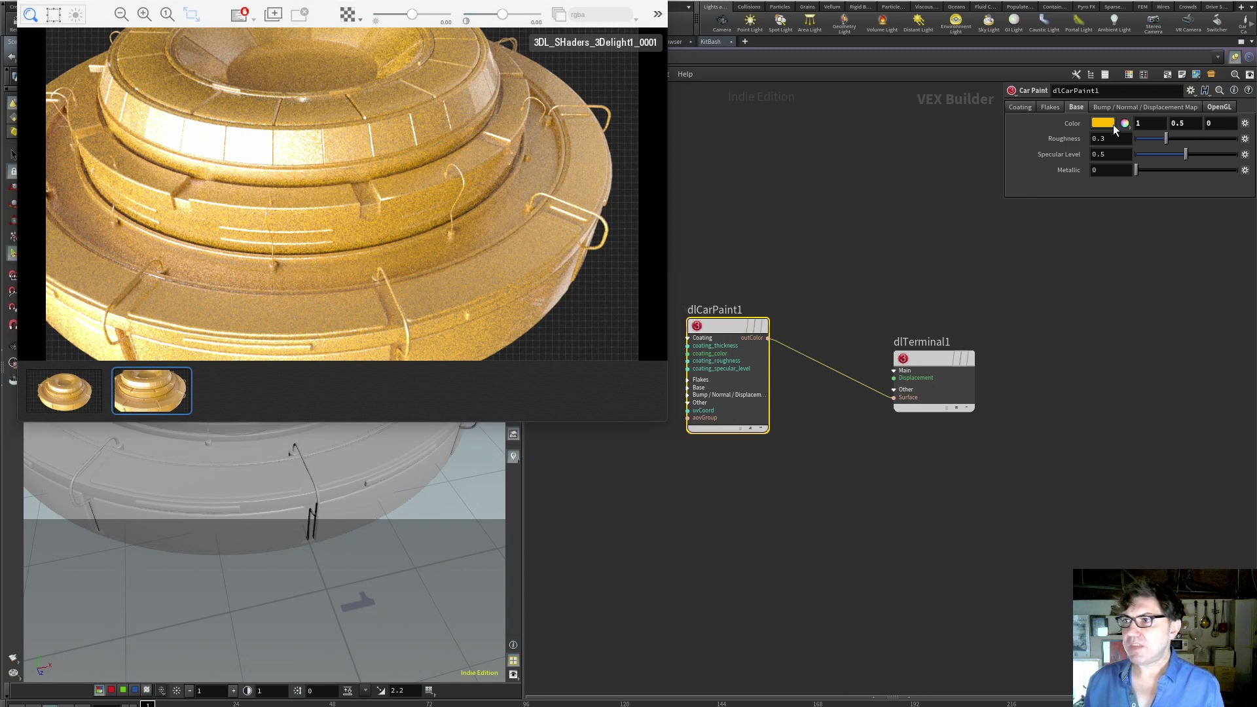
Set the Car Paint's Flakes color to light blue (0, 0.5, 1).
{"action": "left_click", "coordinate": [1050, 107]}
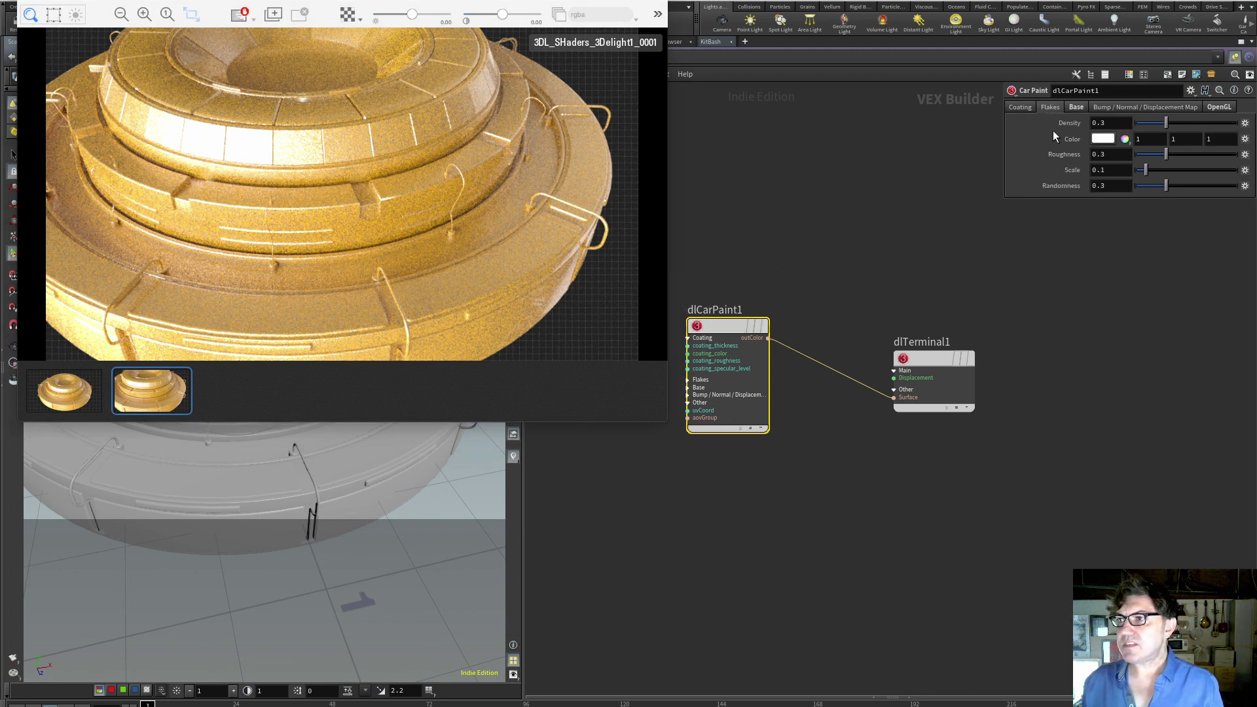
{"action": "left_click", "coordinate": [1105, 139]}
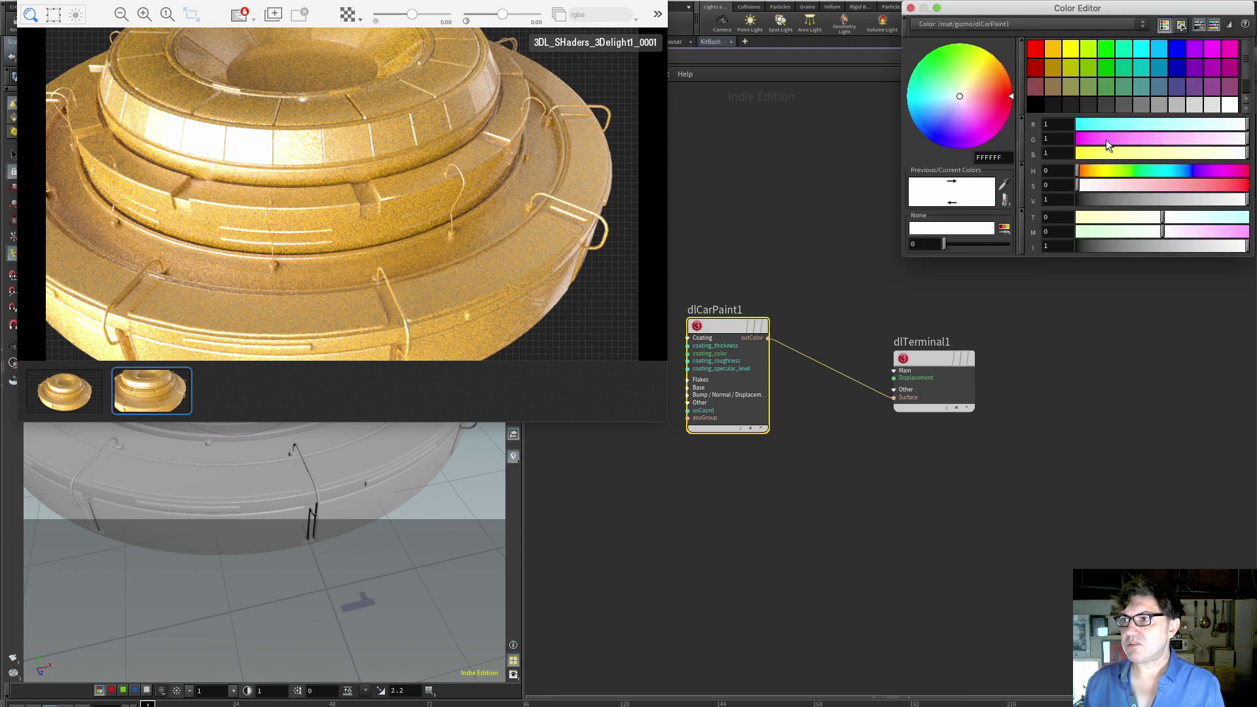
{"action": "left_click", "coordinate": [1143, 52]}
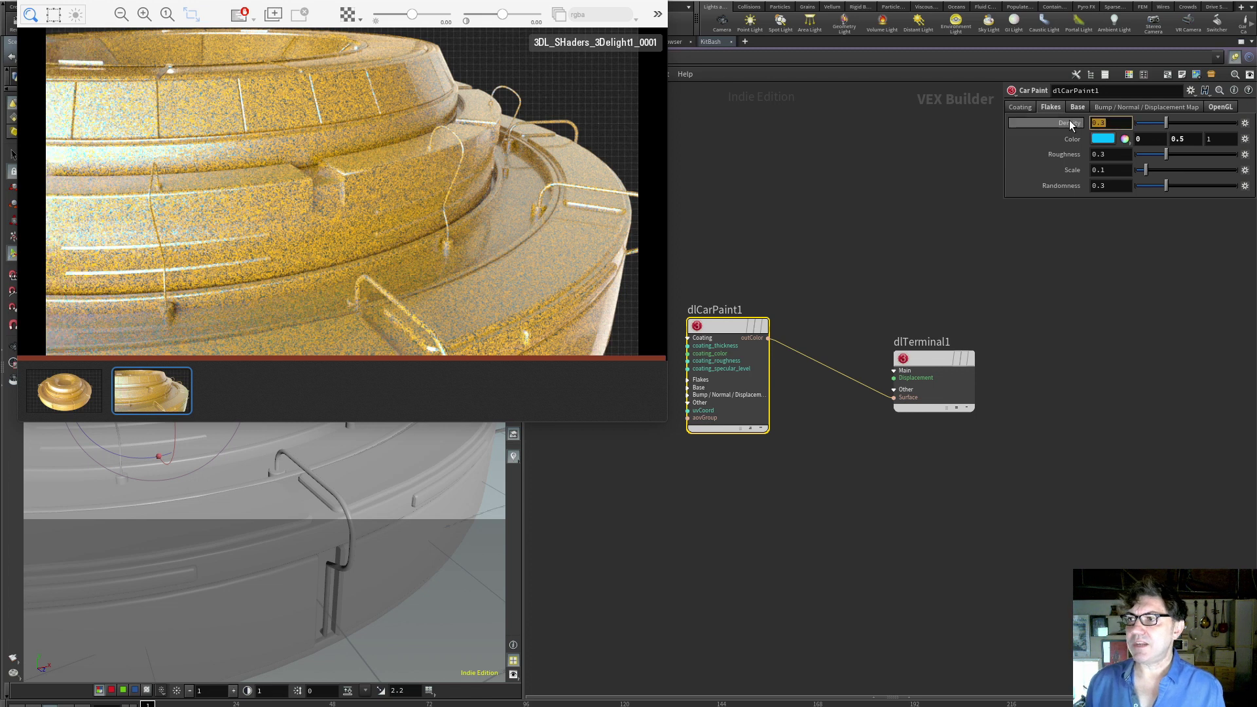
Lower the Flakes Density to 0.1 and further to 0.05, and set the Flakes Scale to 0.5.
{"action": "type", "text": "0.1"}
{"action": "key", "text": "Return"}
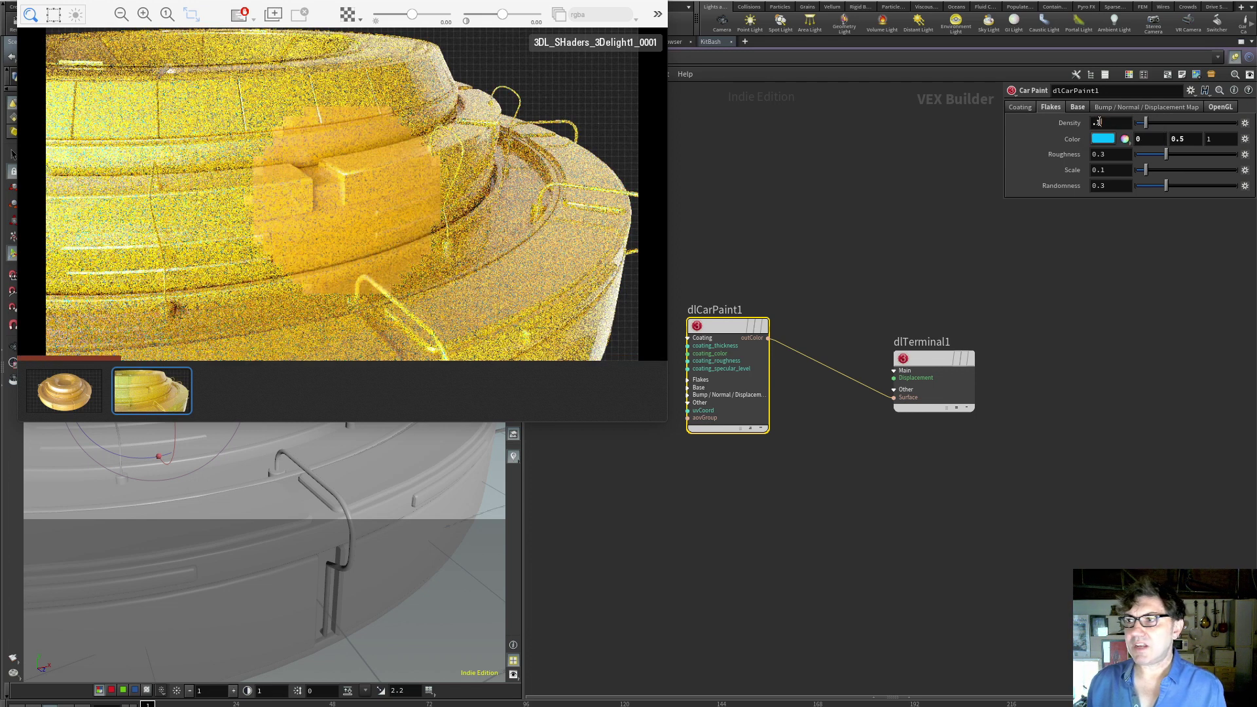
{"action": "left_click", "coordinate": [1100, 123]}
{"action": "type", "text": ".0"}
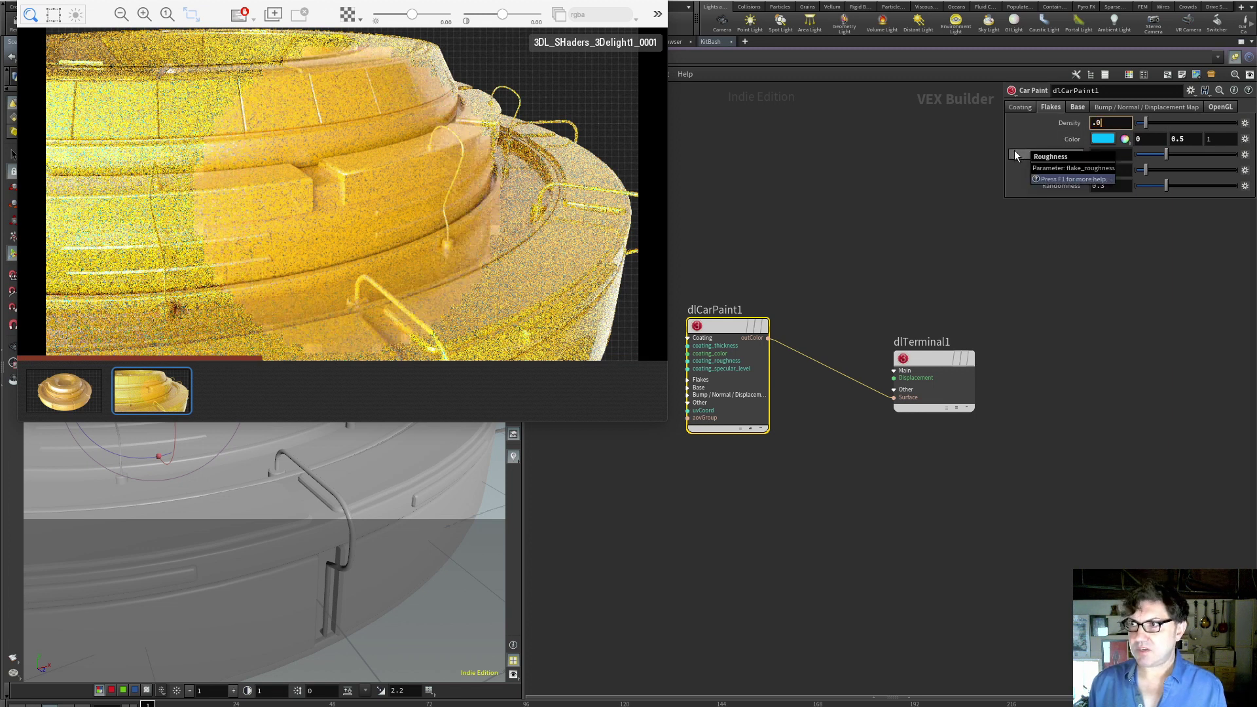
{"action": "type", "text": "5"}
{"action": "key", "text": "Return"}
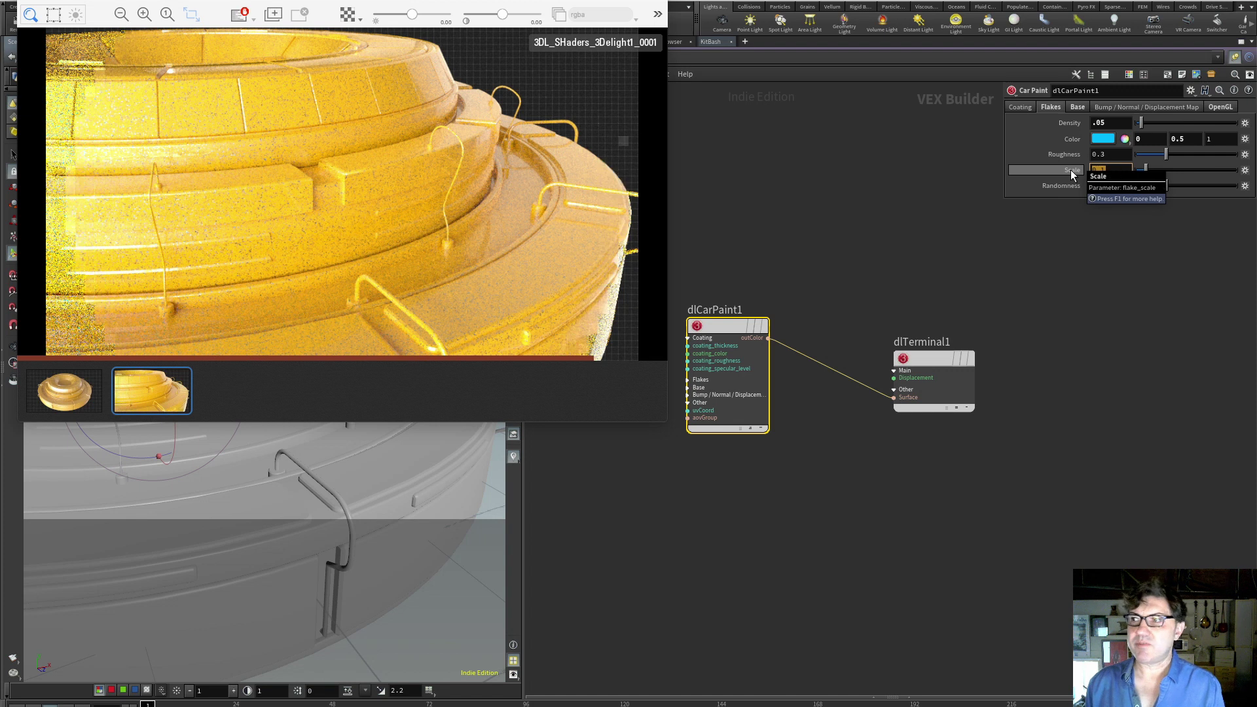
{"action": "type", "text": ".5"}
{"action": "key", "text": "Return"}
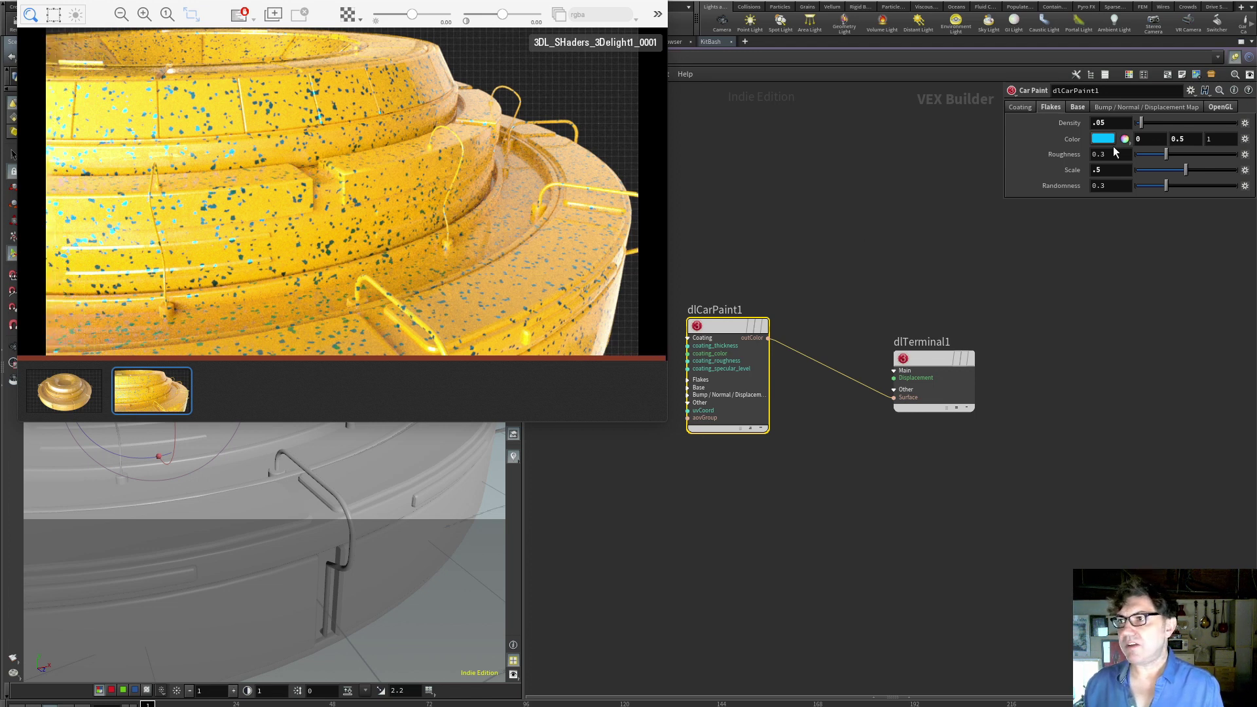
Set the Car Paint's Coating Thickness to 0.1 and its Coating color to green (0, 1, 0).
{"action": "left_click", "coordinate": [1019, 109]}
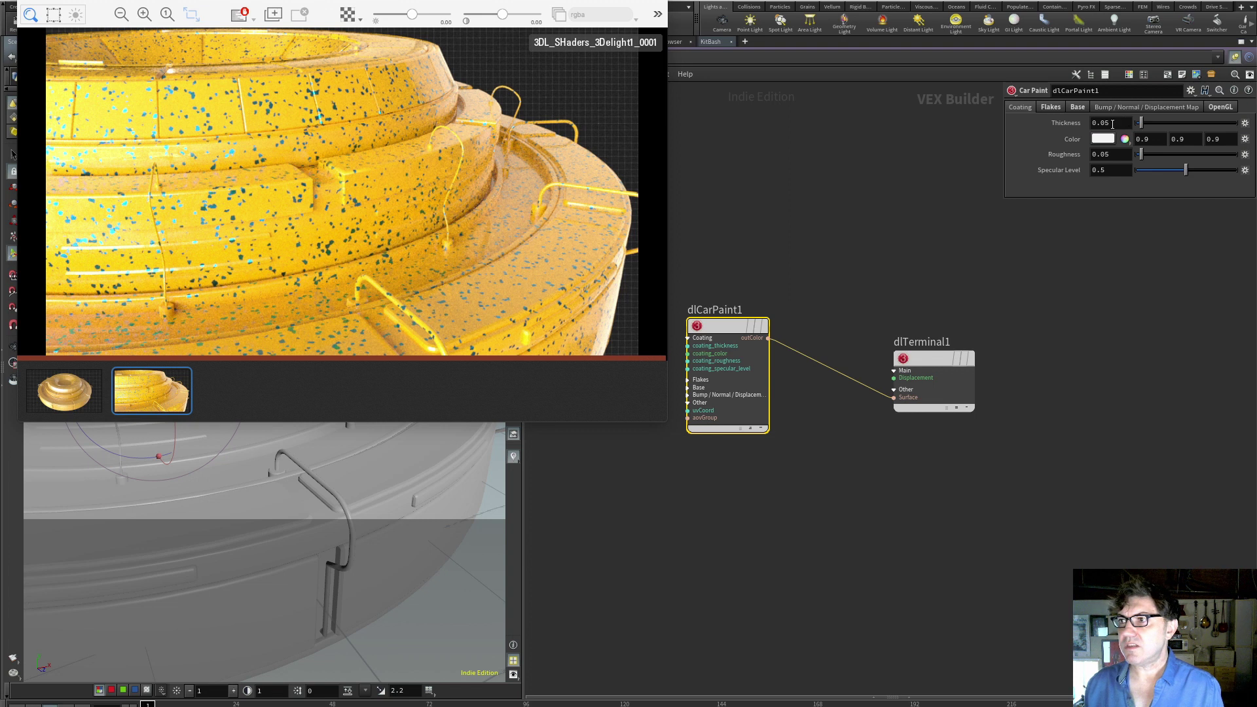
{"action": "left_click_drag", "start_coordinate": [1112, 124], "coordinate": [1067, 119]}
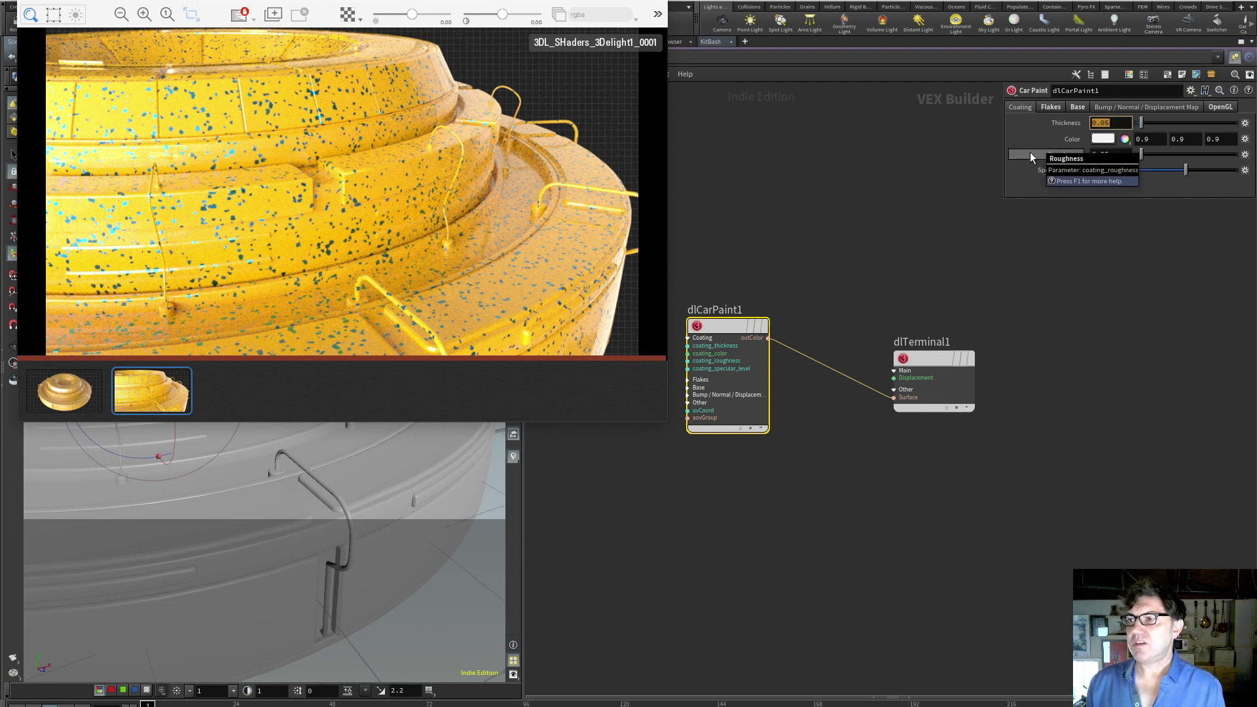
{"action": "type", "text": ".1"}
{"action": "key", "text": "Return"}
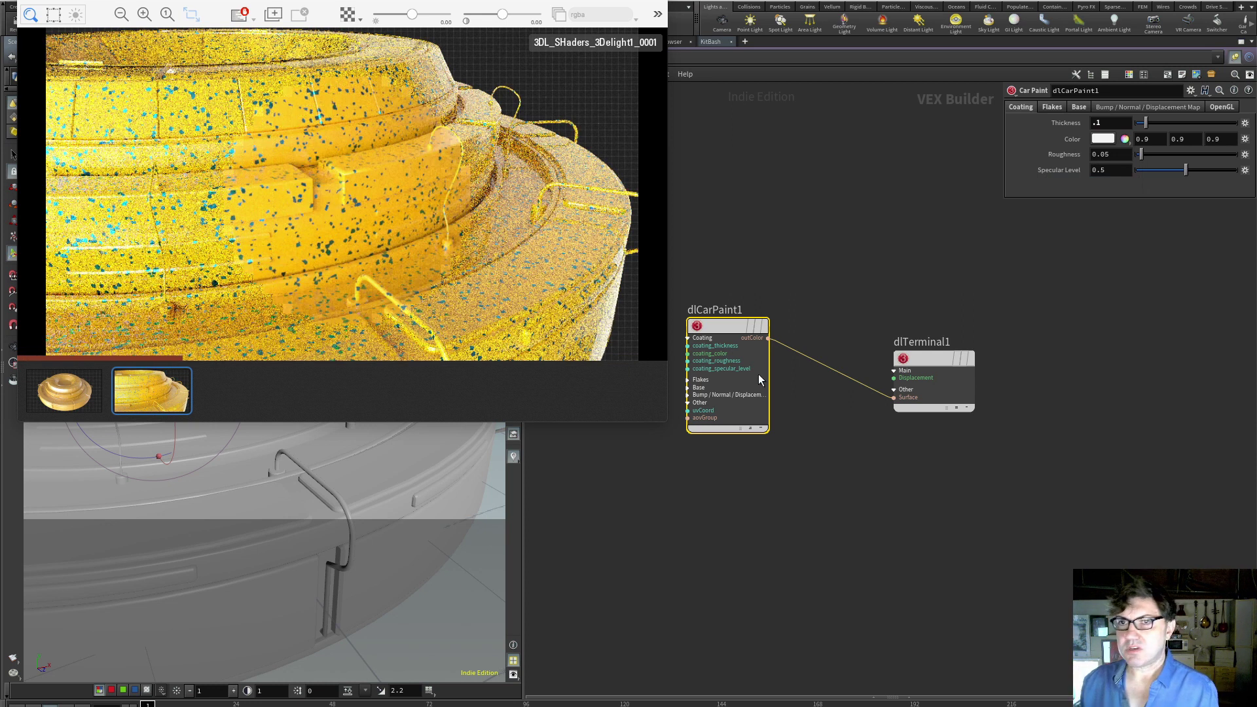
{"action": "left_click", "coordinate": [1104, 139]}
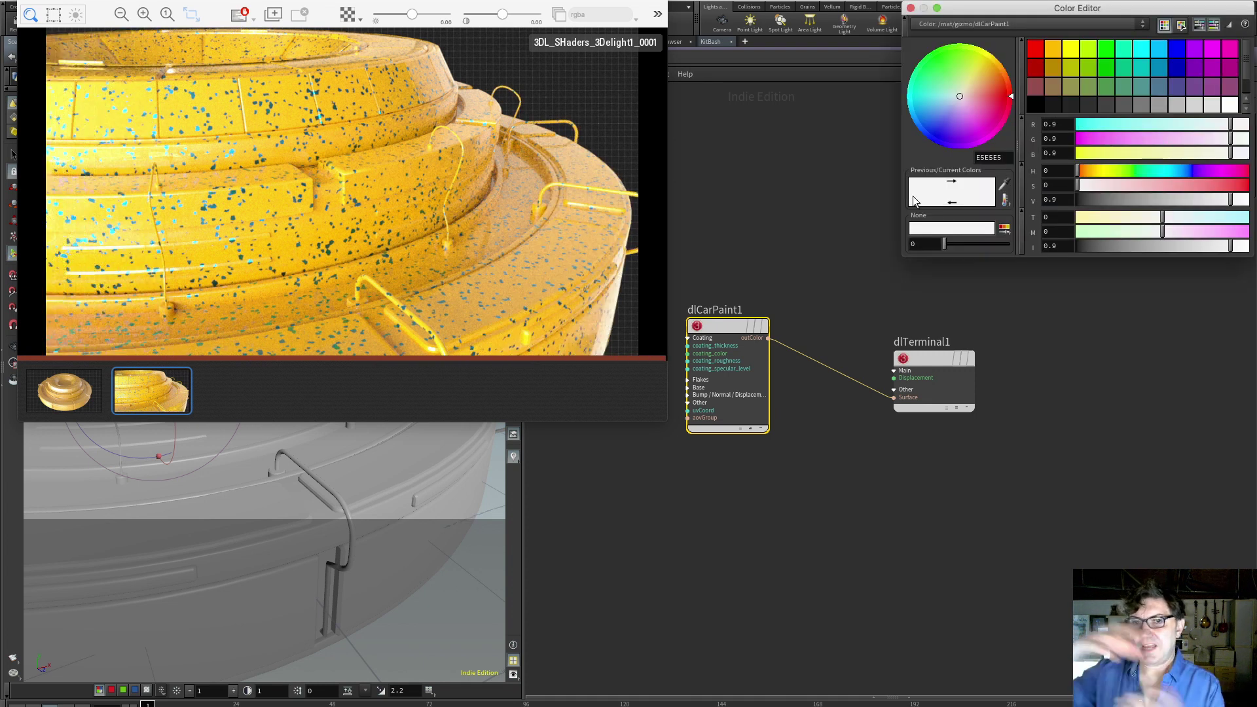
{"action": "left_click", "coordinate": [1108, 51]}
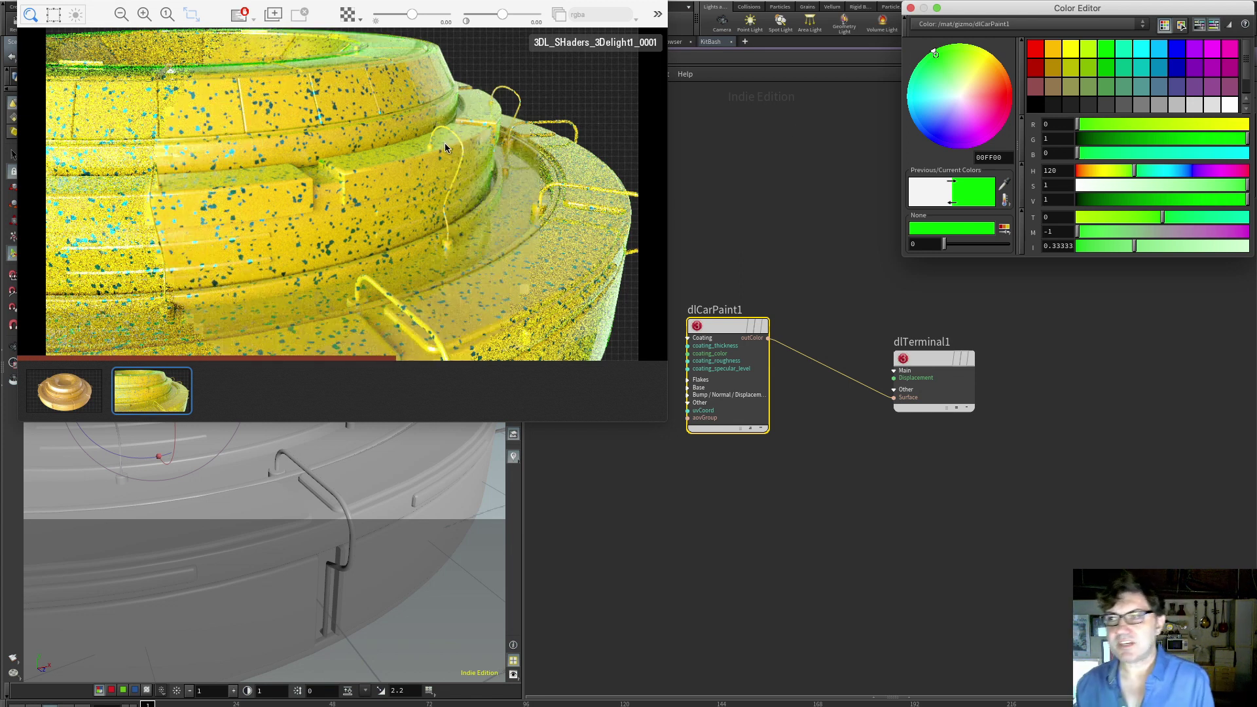
Replace the Car Paint node with a 3Delight Glass node and connect its outColor to the terminal's Surface input.
{"action": "key", "text": "Delete"}
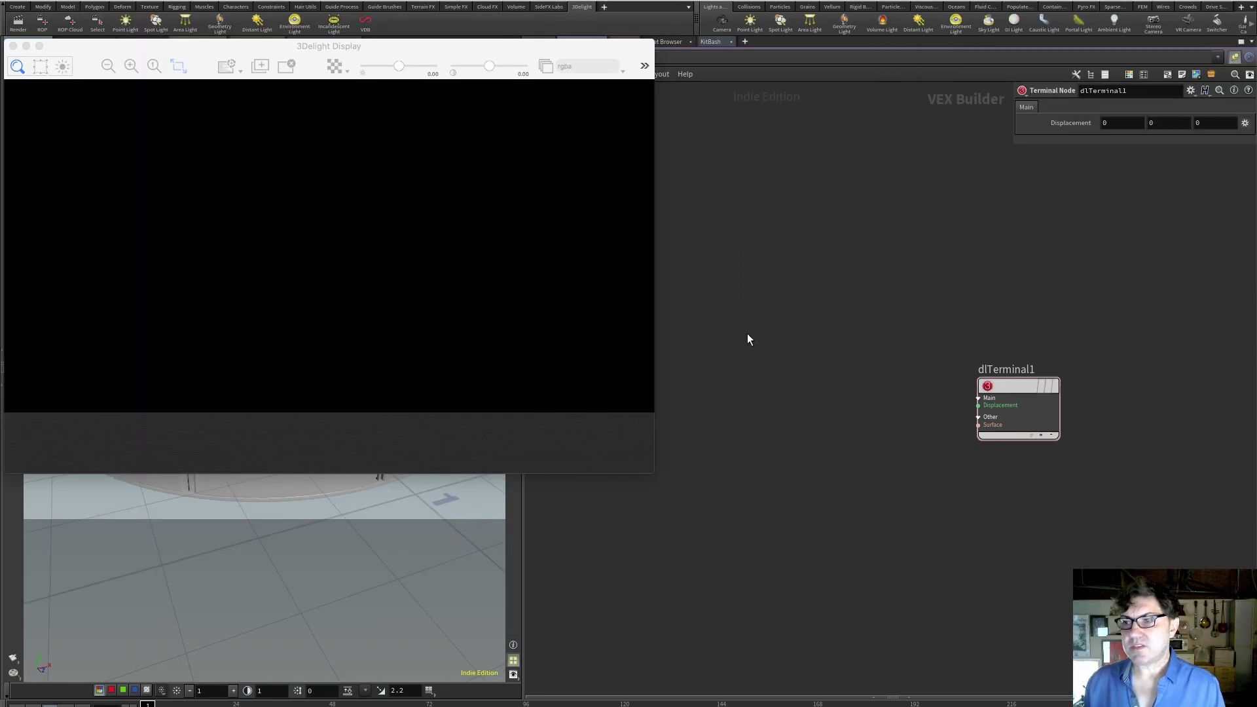
{"action": "key", "text": "Tab"}
{"action": "mouse_move", "coordinate": [774, 343]}
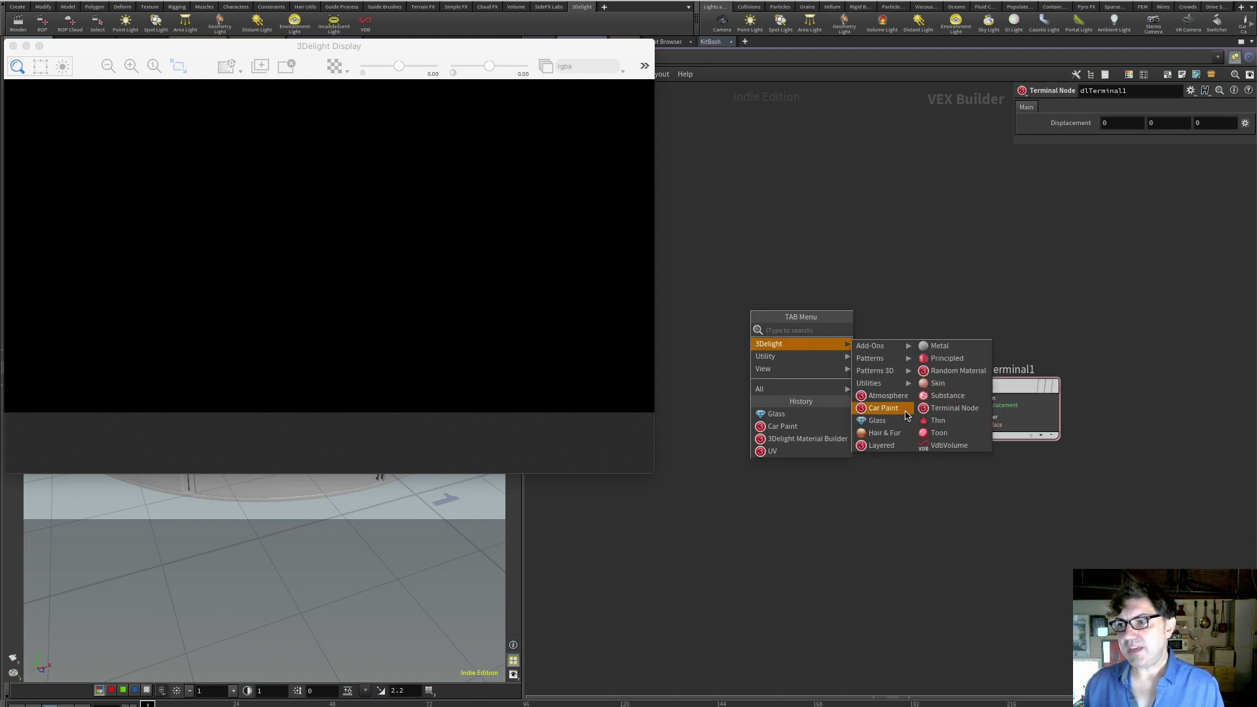
{"action": "left_click", "coordinate": [876, 420]}
{"action": "left_click", "coordinate": [788, 404]}
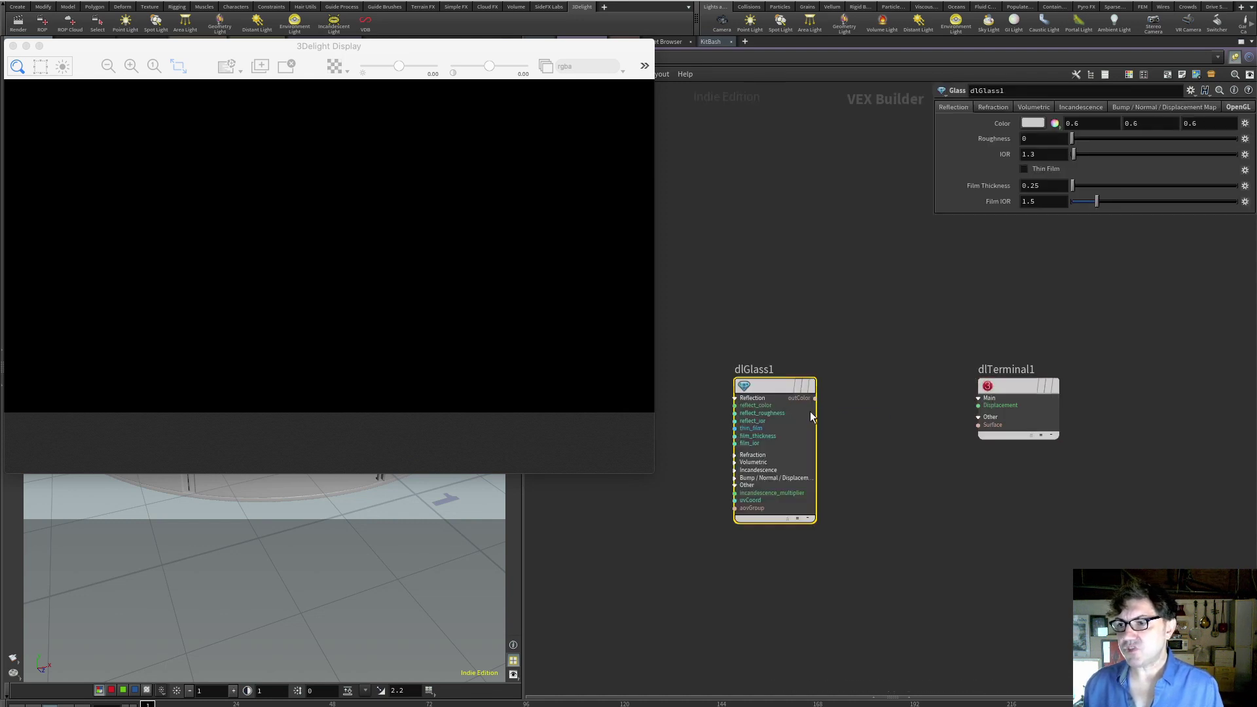
{"action": "left_click", "coordinate": [816, 398]}
{"action": "left_click", "coordinate": [978, 425]}
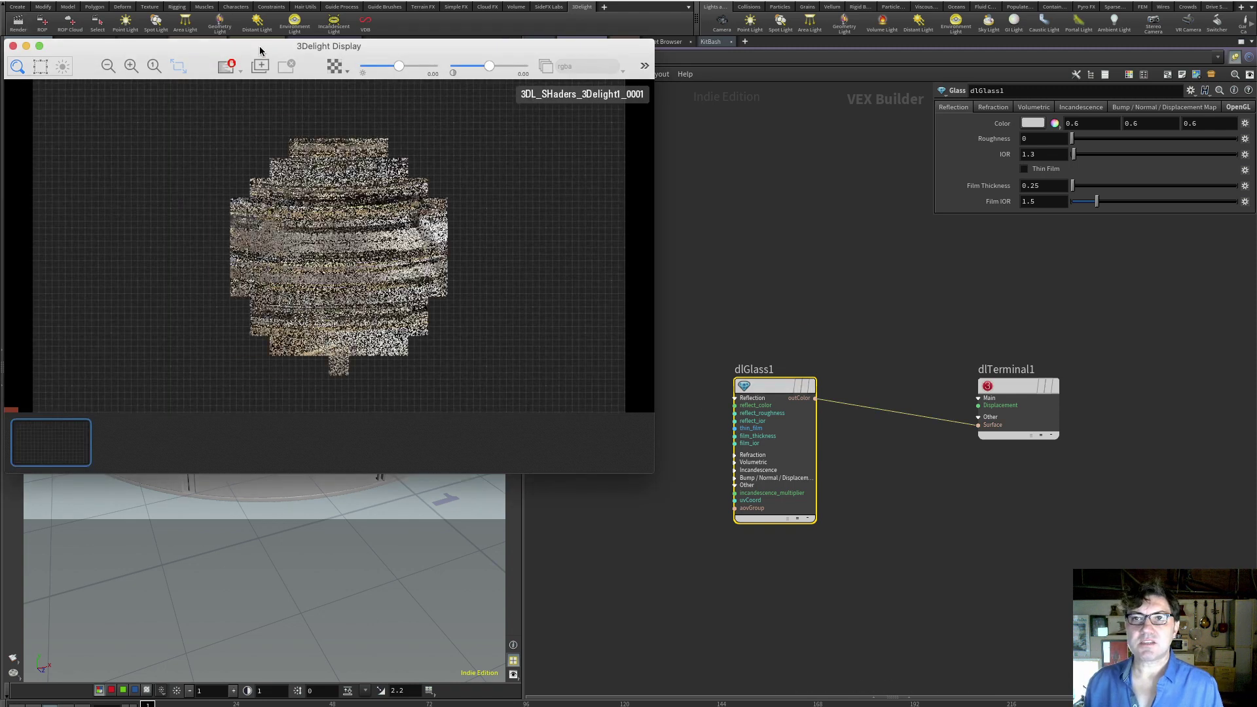
Examine the gizmo's glass render and review the Glass node's Refraction, Volumetric and Bump / Normal / Displacement Map settings.
{"action": "left_click_drag", "start_coordinate": [224, 52], "coordinate": [229, 45]}
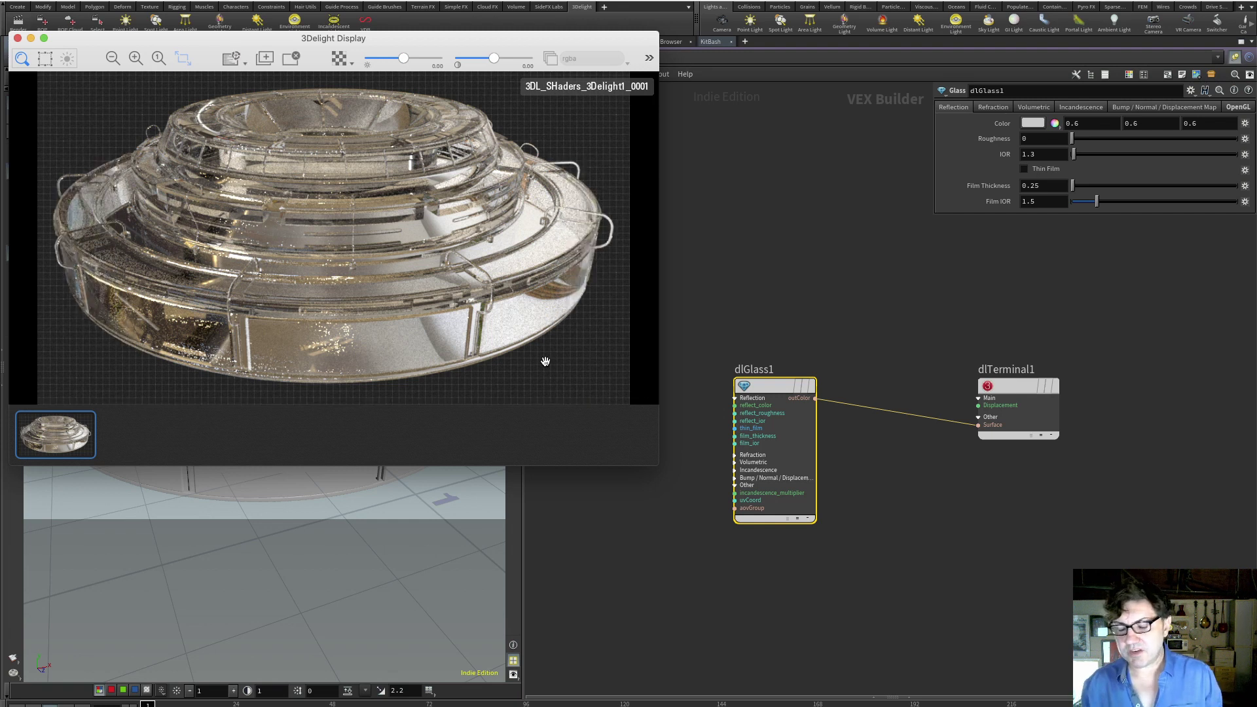
{"action": "left_click_drag", "start_coordinate": [767, 384], "coordinate": [770, 373]}
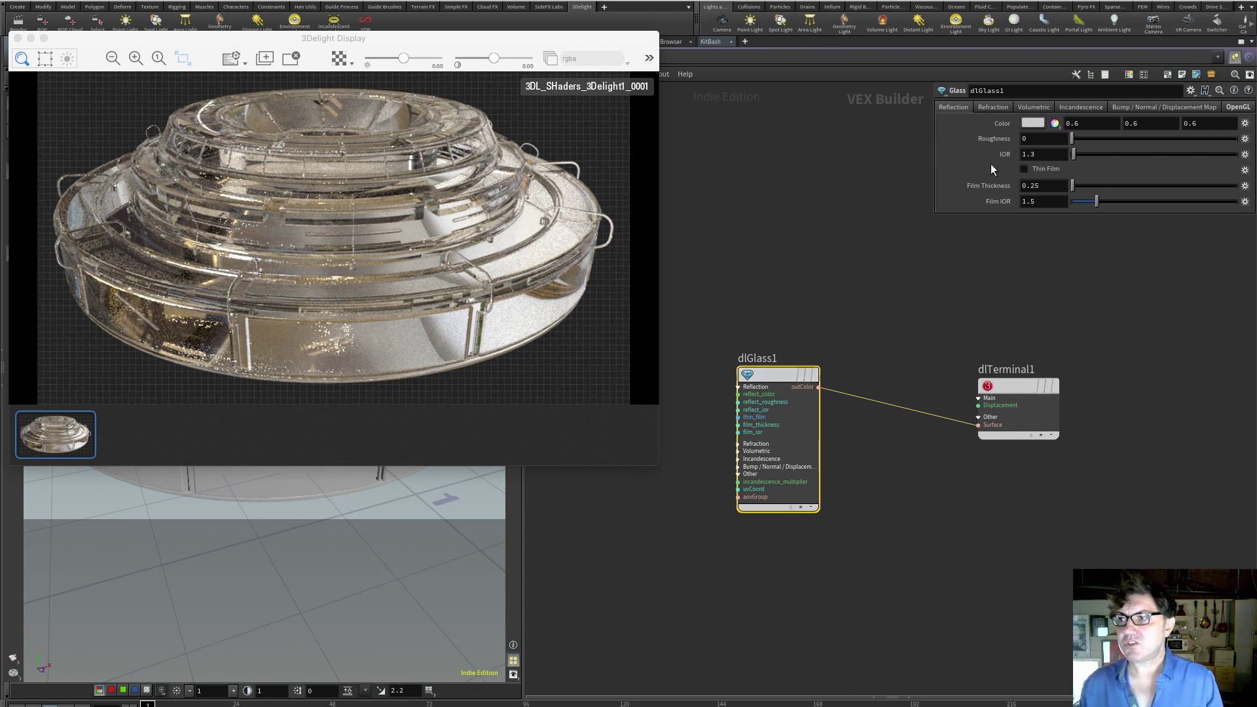
{"action": "left_click", "coordinate": [995, 107]}
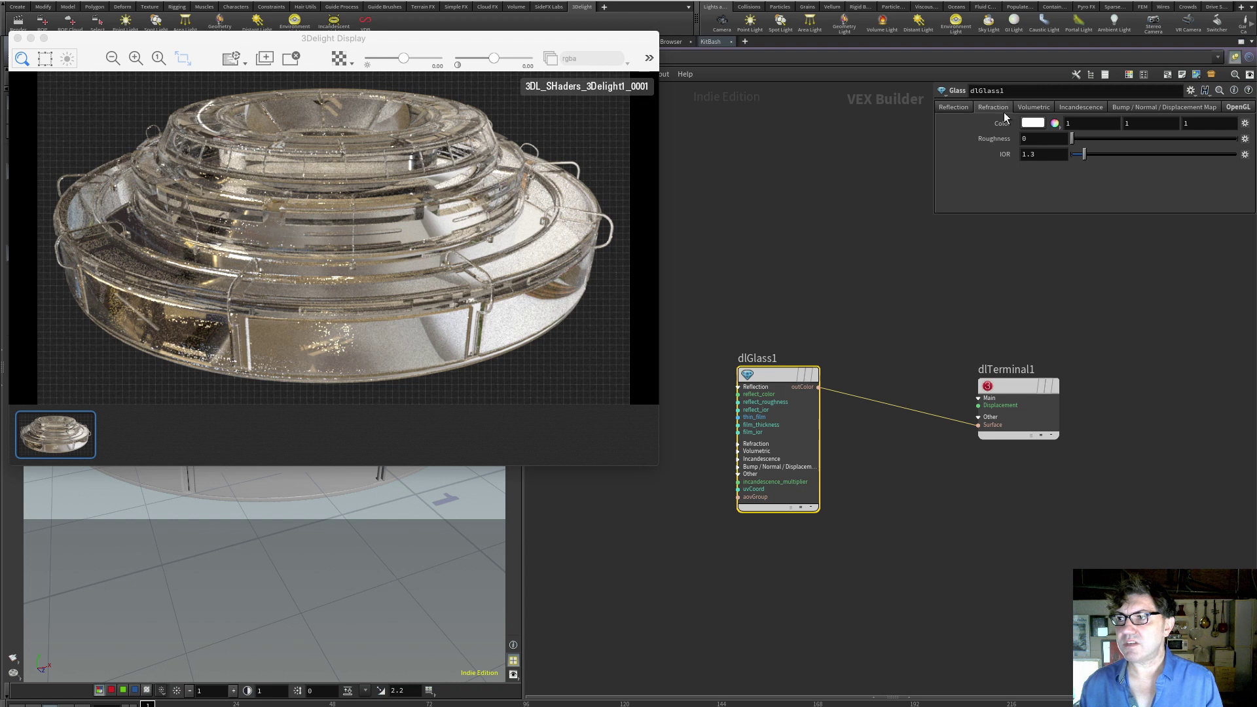
{"action": "left_click", "coordinate": [1035, 108]}
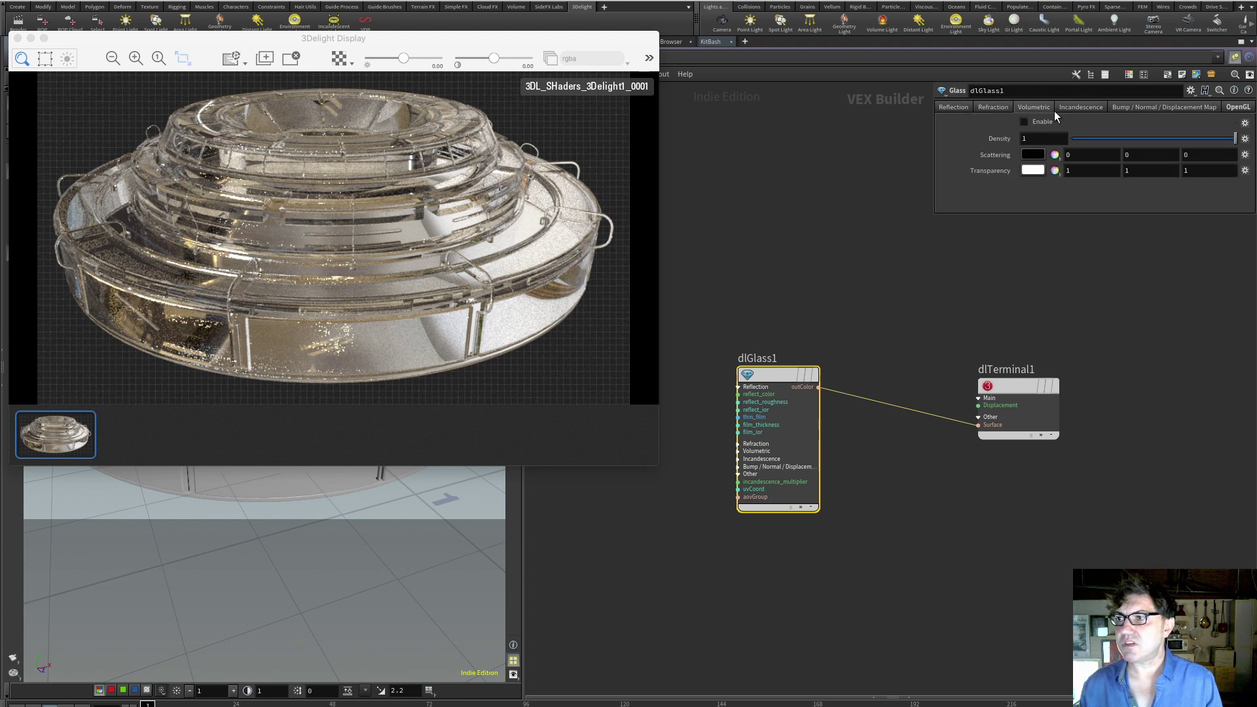
{"action": "left_click", "coordinate": [1133, 108]}
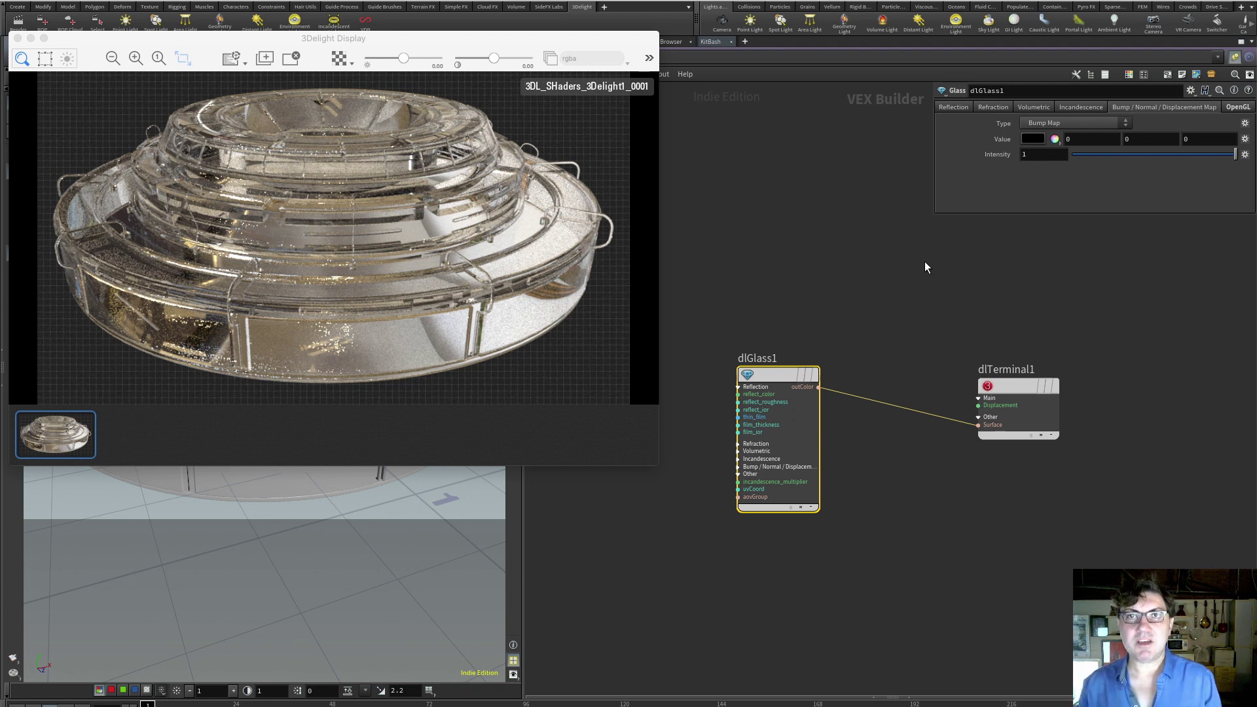
Replace the Glass node with a 3Delight Metal node, connect its outColor to the terminal's Surface input, and render the gizmo.
{"action": "key", "text": "Delete"}
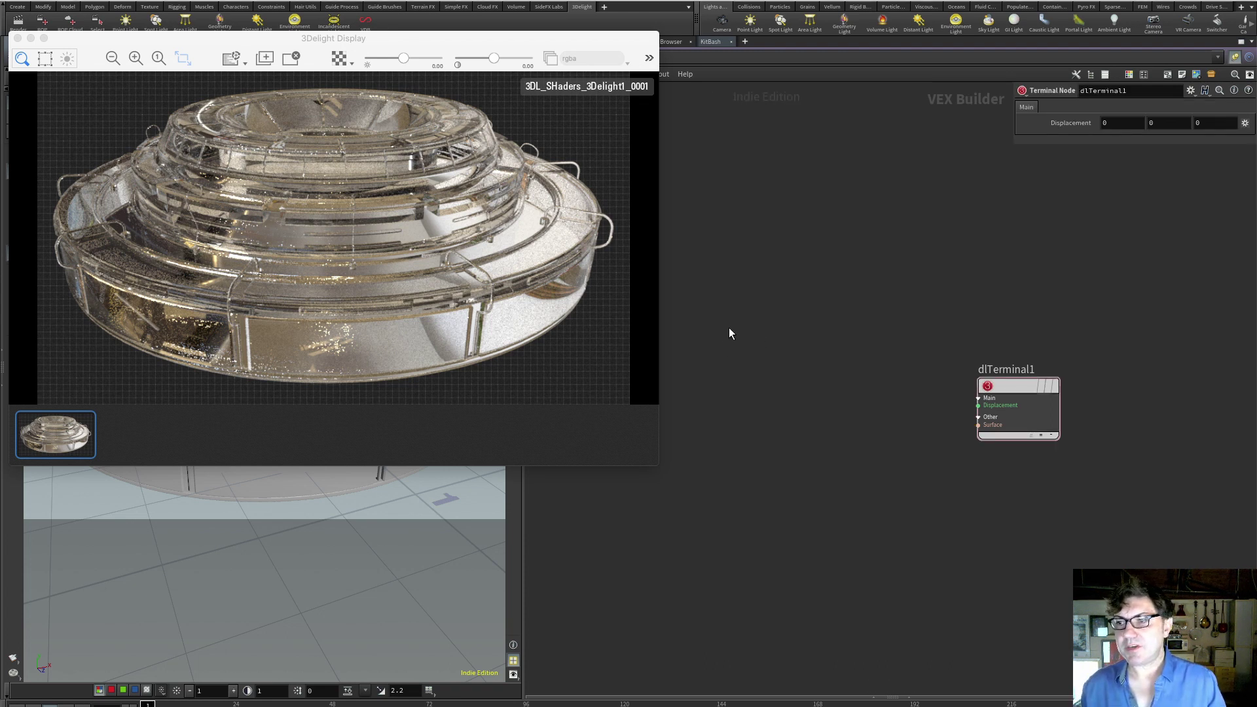
{"action": "key", "text": "Tab"}
{"action": "mouse_move", "coordinate": [772, 359]}
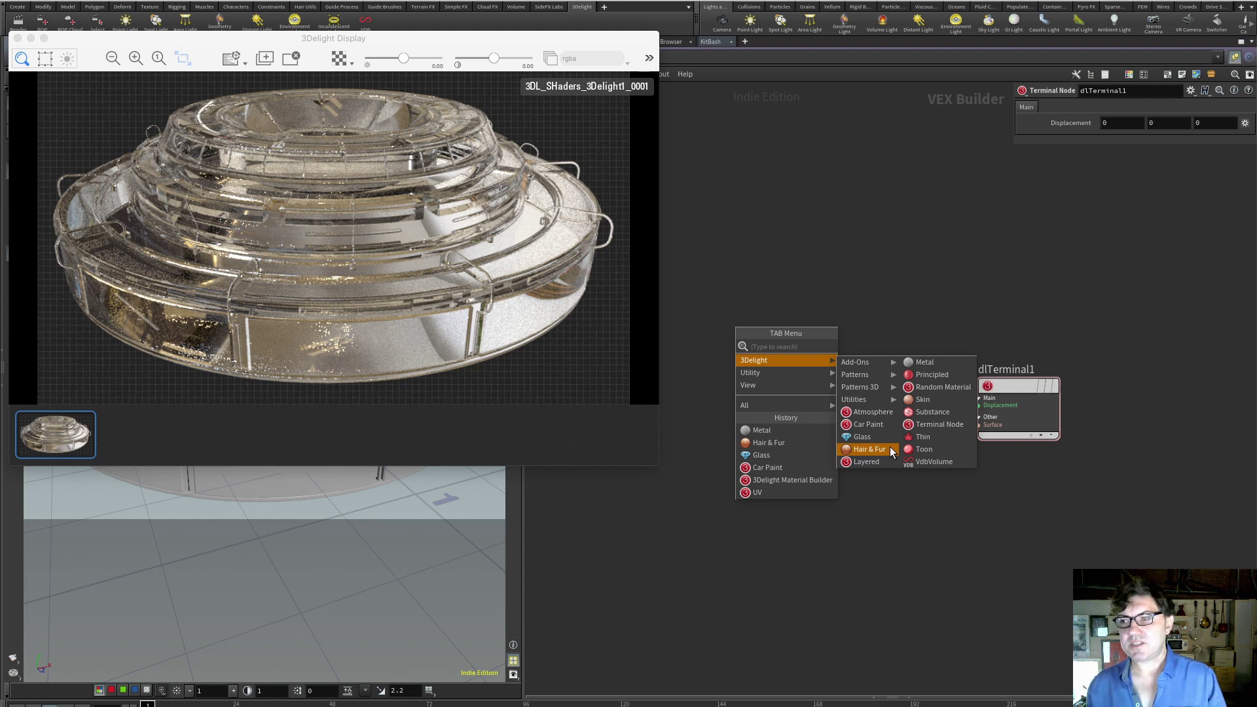
{"action": "left_click", "coordinate": [945, 363]}
{"action": "left_click", "coordinate": [778, 379]}
{"action": "left_click_drag", "start_coordinate": [778, 377], "coordinate": [979, 425]}
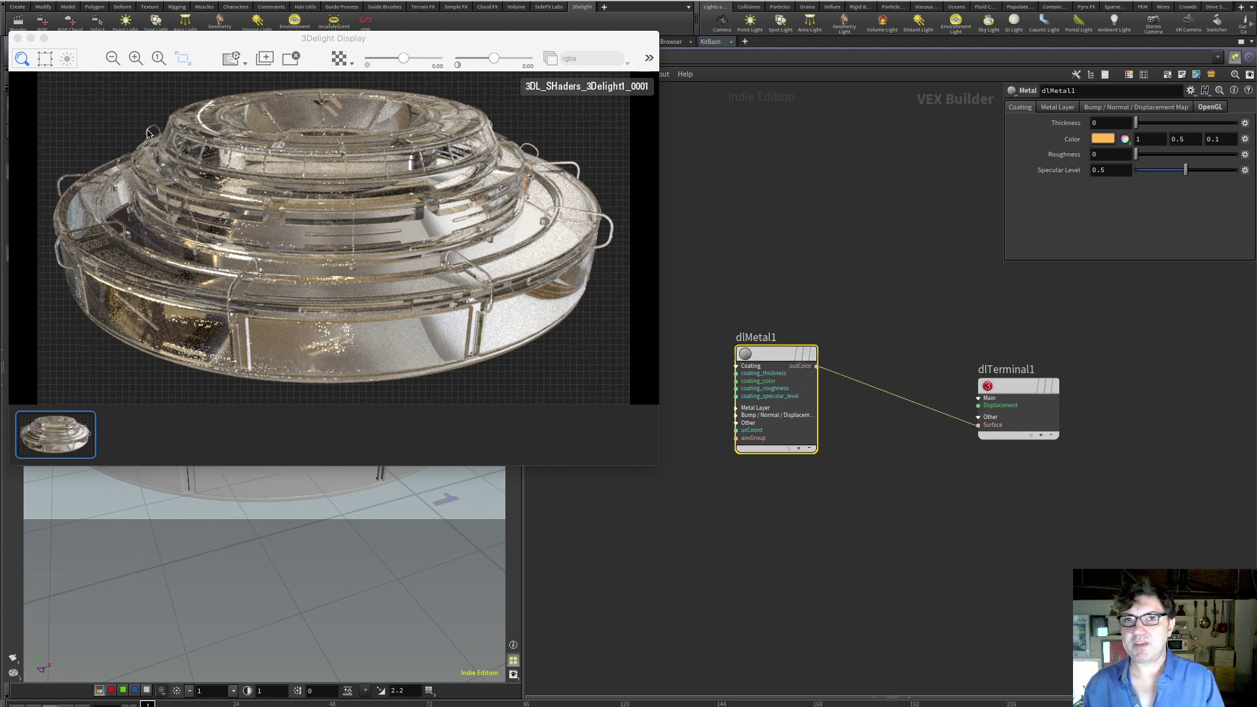
{"action": "left_click", "coordinate": [19, 20]}
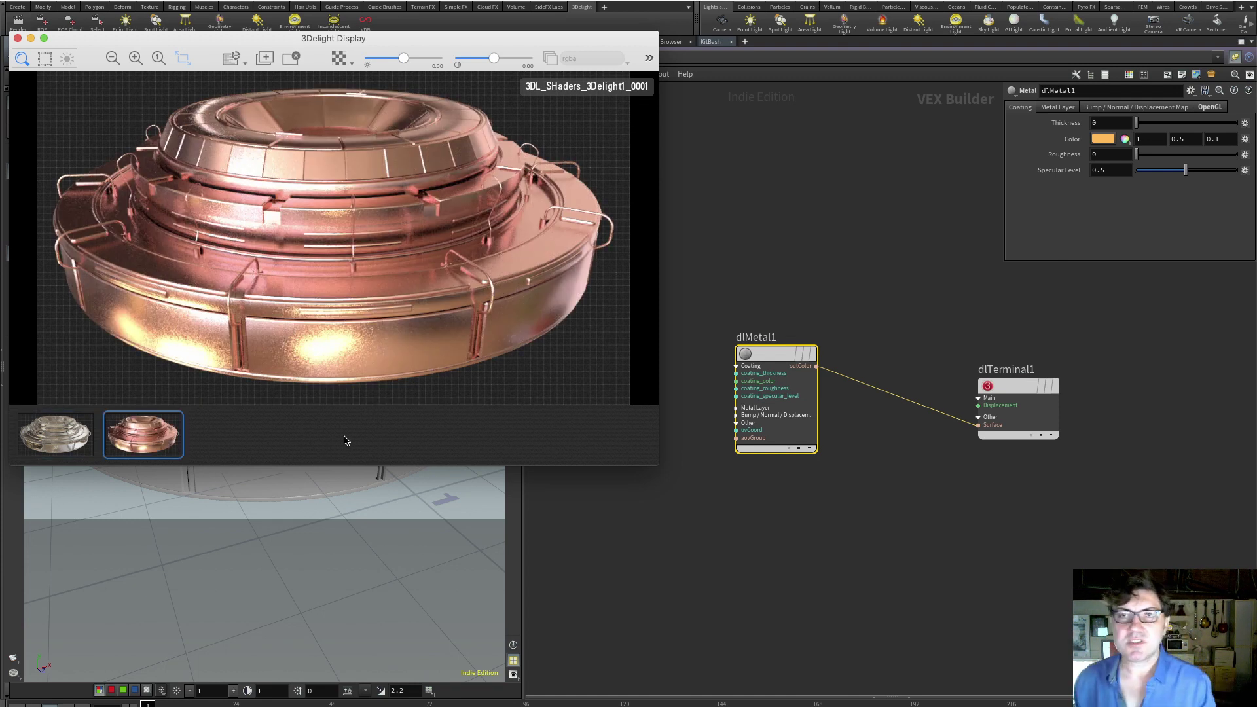
Set the Metal Layer's Color to grey 0.333 and its Edge Color to light grey 0.75, and render again.
{"action": "left_click", "coordinate": [772, 356]}
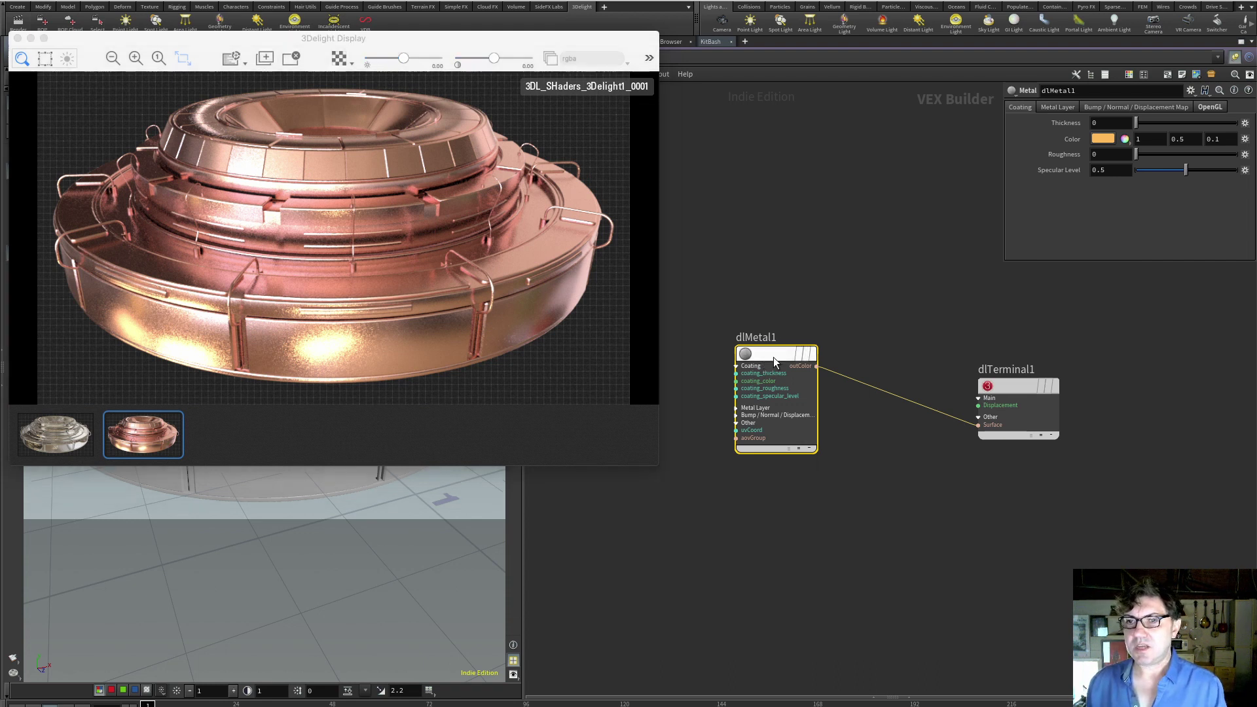
{"action": "left_click", "coordinate": [1058, 108]}
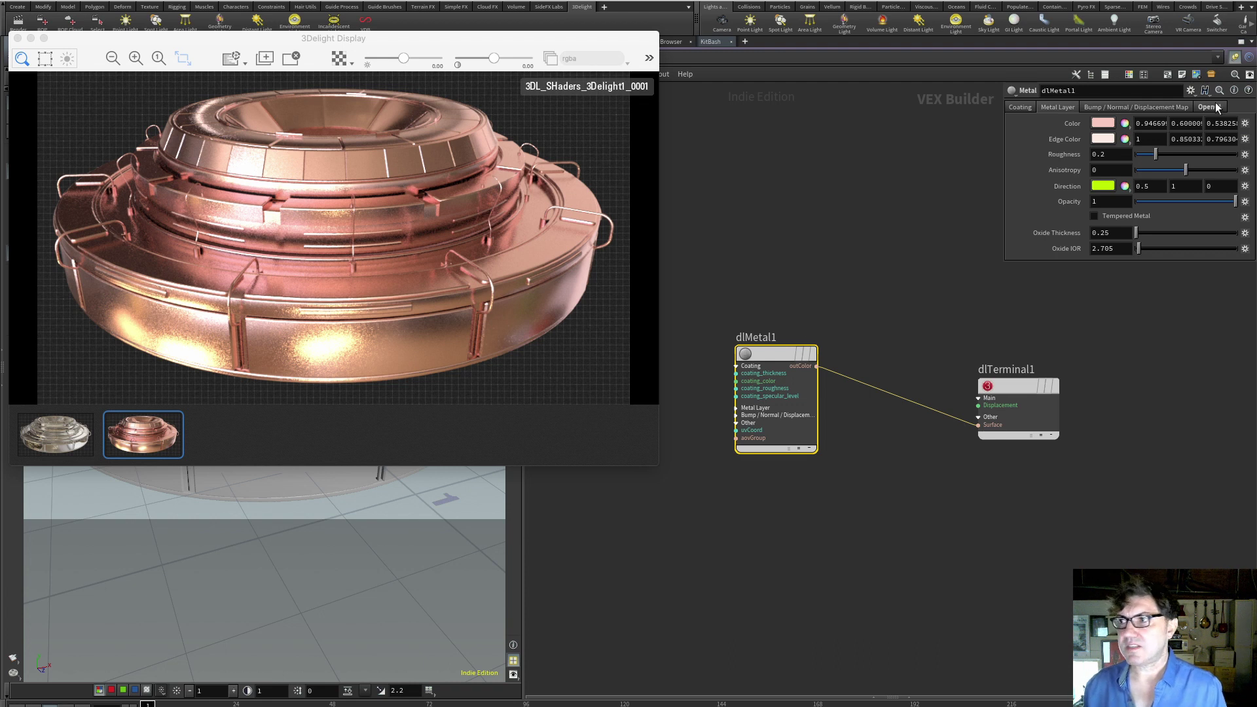
{"action": "left_click", "coordinate": [1104, 123]}
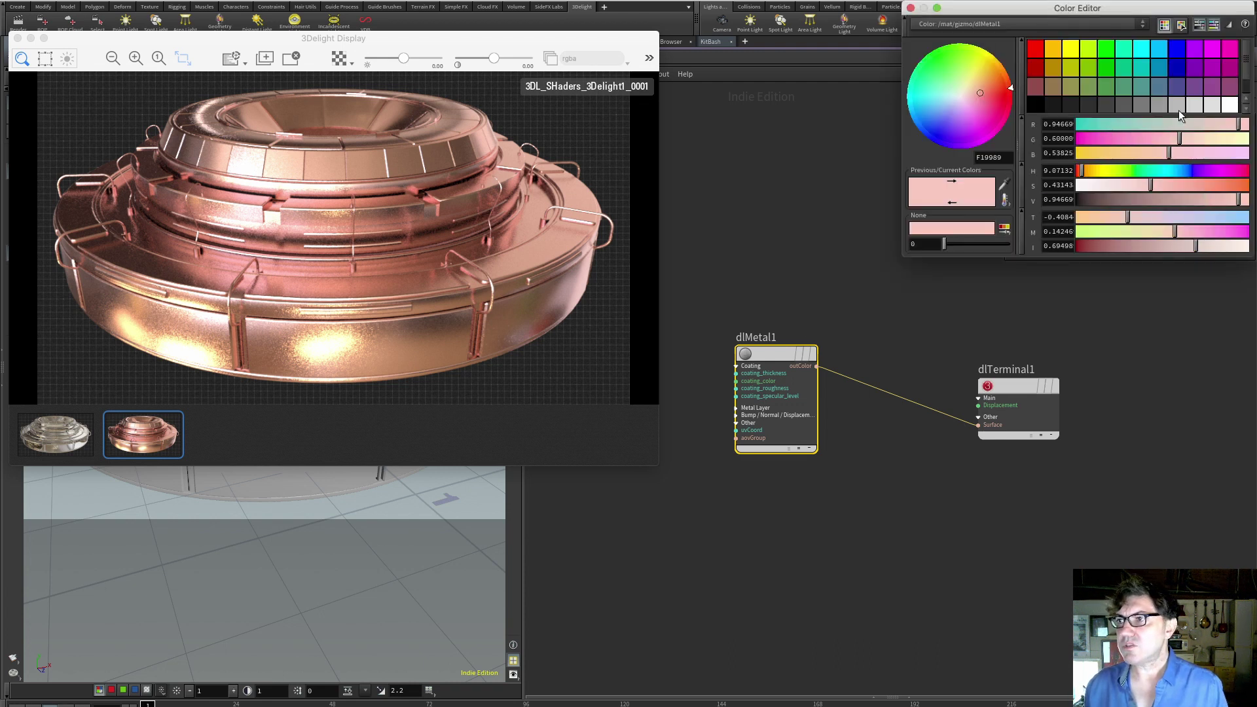
{"action": "left_click", "coordinate": [910, 8]}
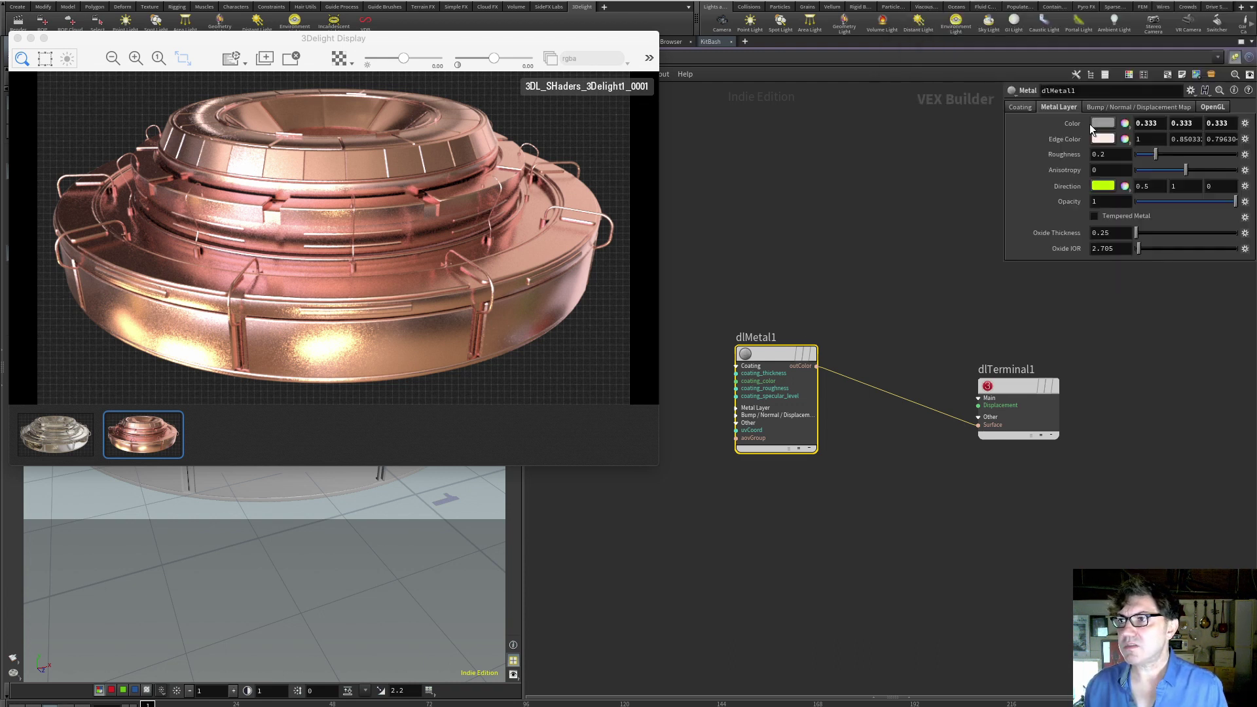
{"action": "left_click", "coordinate": [1103, 139]}
{"action": "left_click", "coordinate": [1218, 114]}
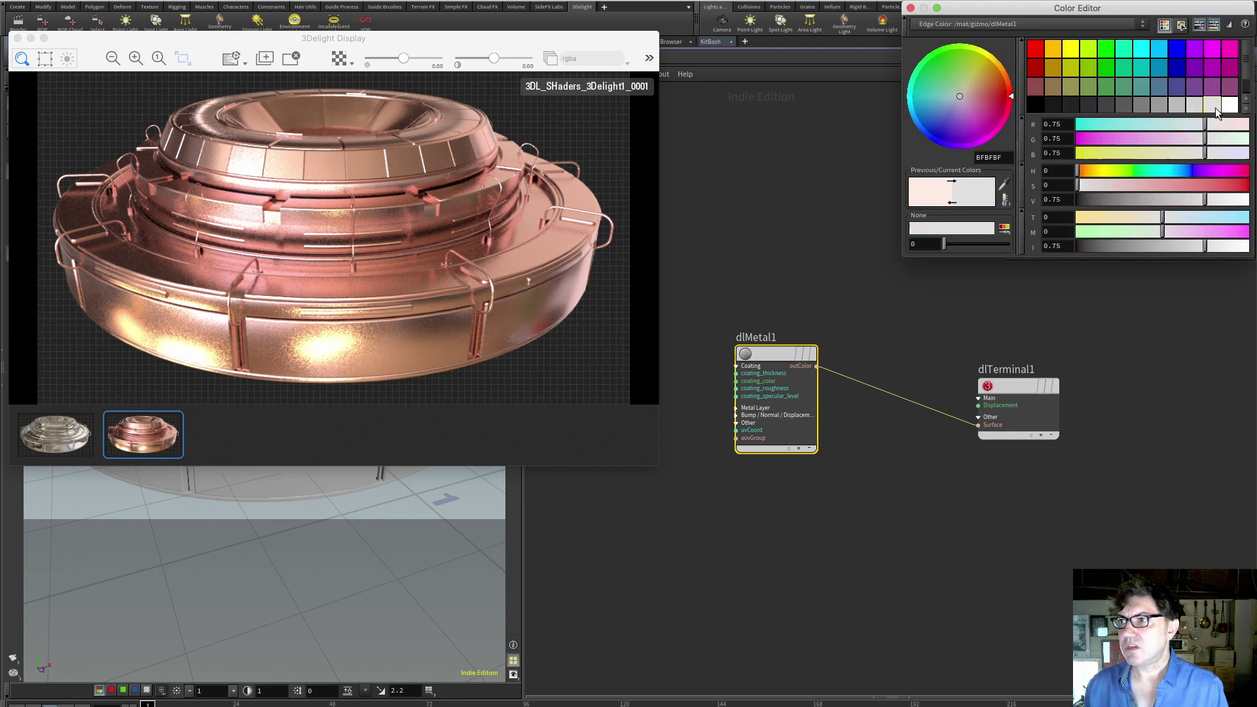
{"action": "left_click", "coordinate": [911, 8]}
{"action": "left_click", "coordinate": [21, 21]}
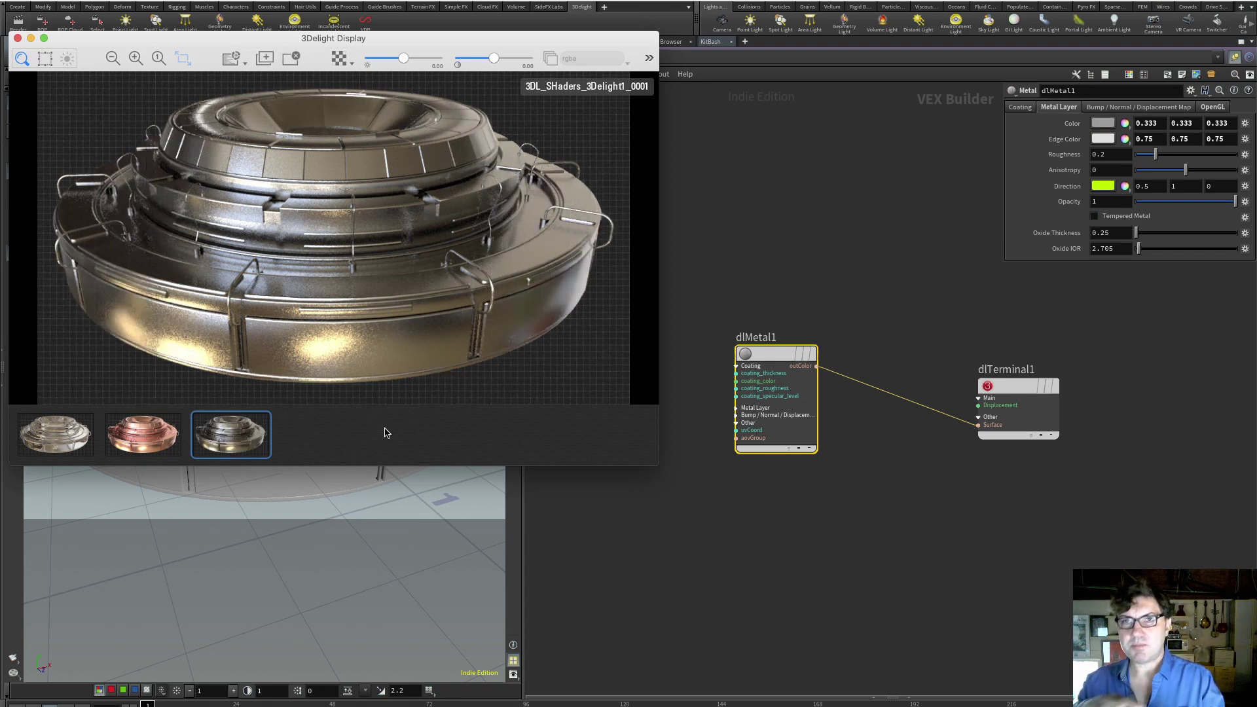
Enable Tempered Metal on the Metal node's Metal Layer and render the gizmo.
{"action": "left_click", "coordinate": [772, 352]}
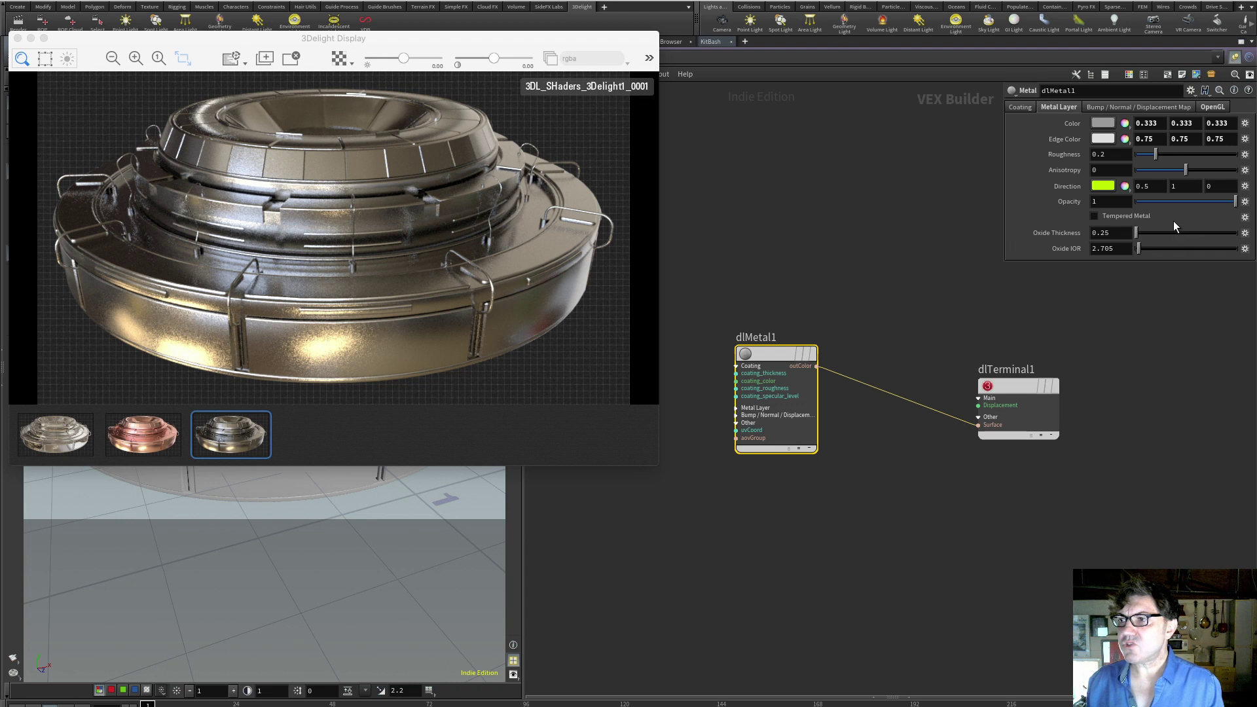
{"action": "left_click", "coordinate": [1094, 215]}
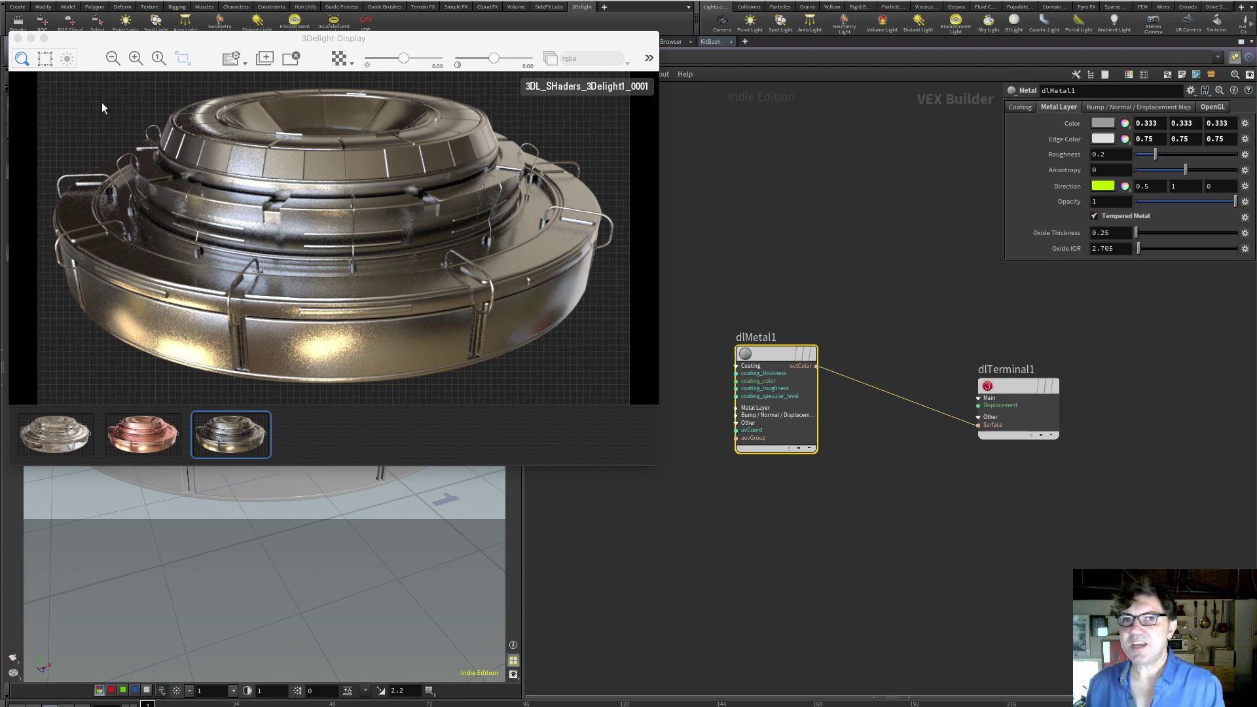
{"action": "left_click", "coordinate": [20, 21]}
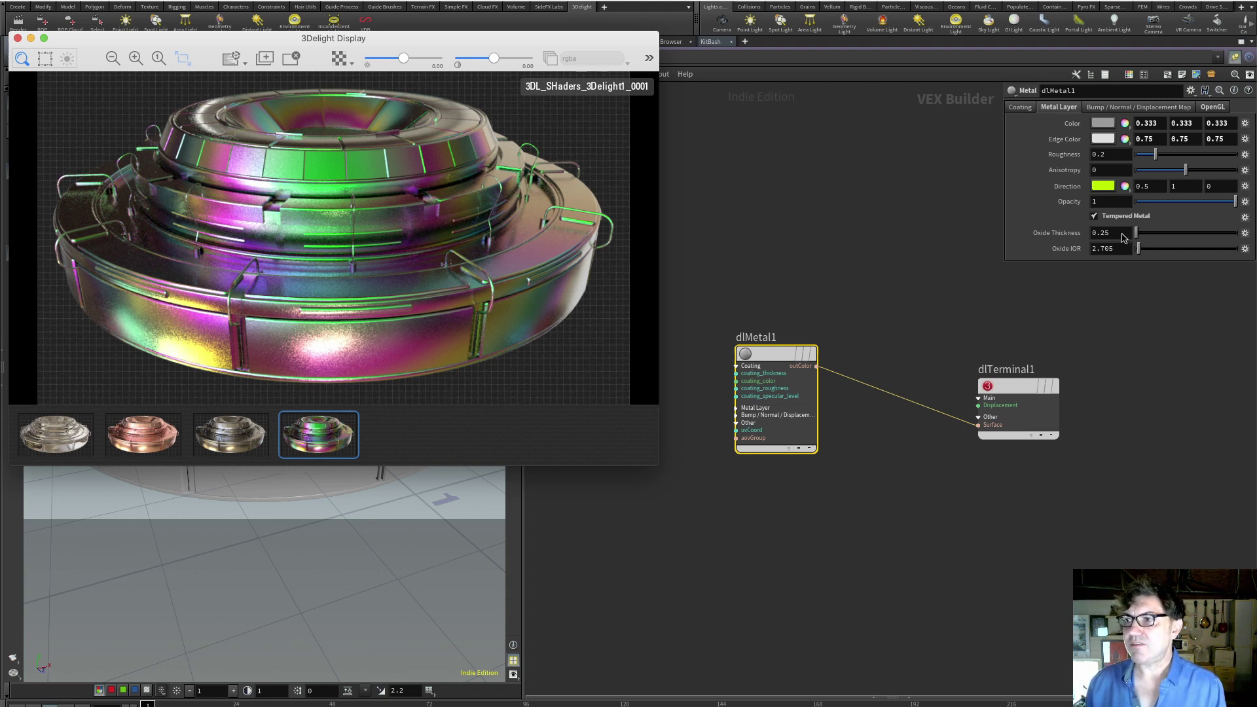
Set the tempered metal's Oxide Thickness to 0.5 and render the result.
{"action": "left_click_drag", "start_coordinate": [1125, 236], "coordinate": [1074, 235]}
{"action": "type", "text": ".5"}
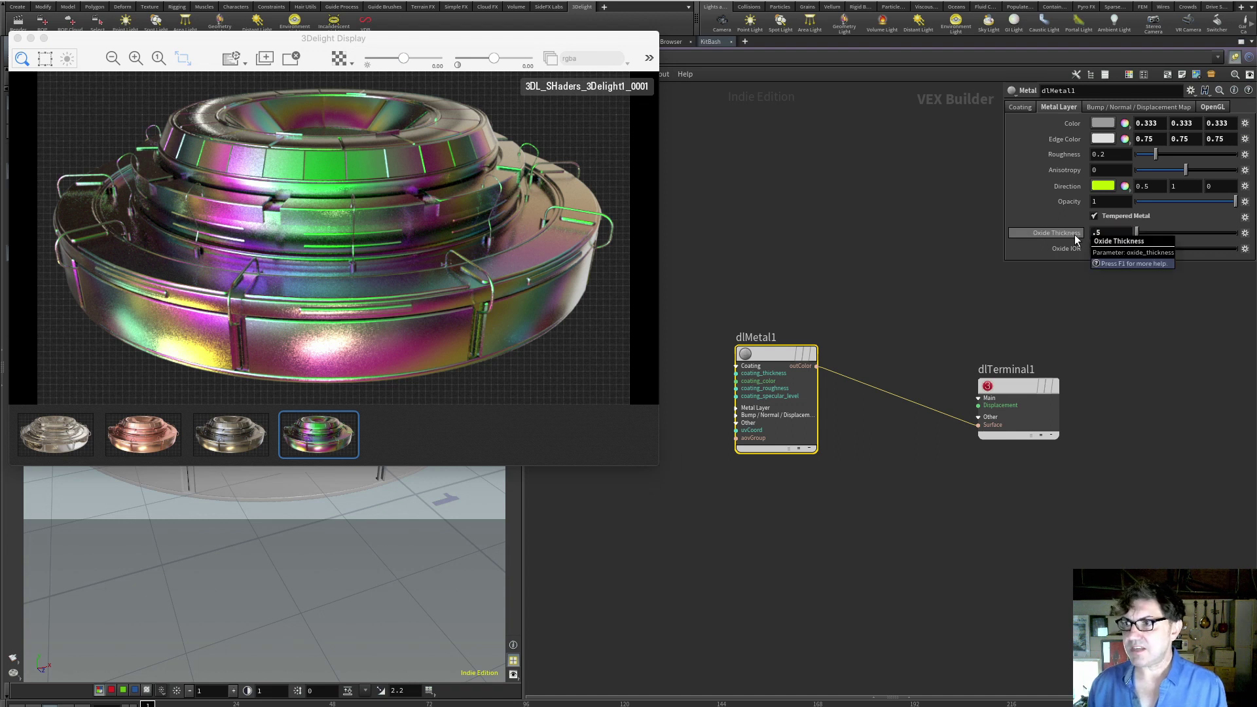
{"action": "left_click", "coordinate": [481, 440]}
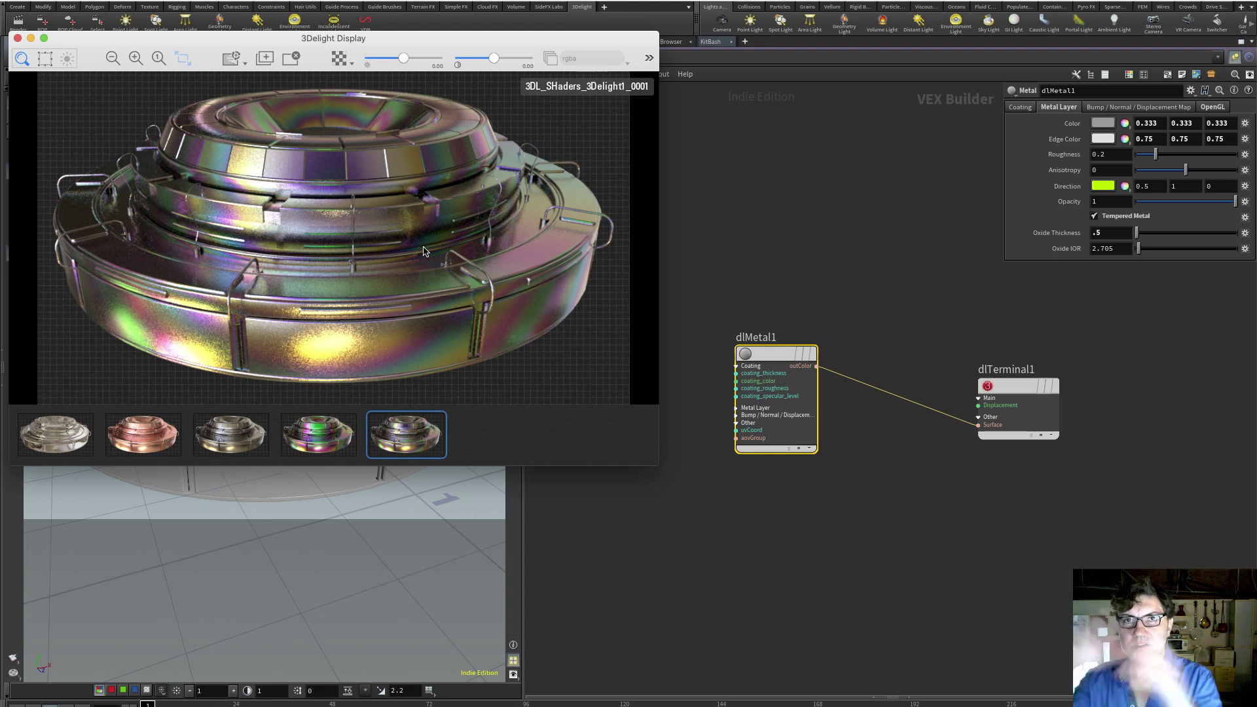
Replace the Metal node with a 3Delight Skin node, connect its outColor to the terminal's Surface input, and render the gizmo.
{"action": "left_click", "coordinate": [771, 355]}
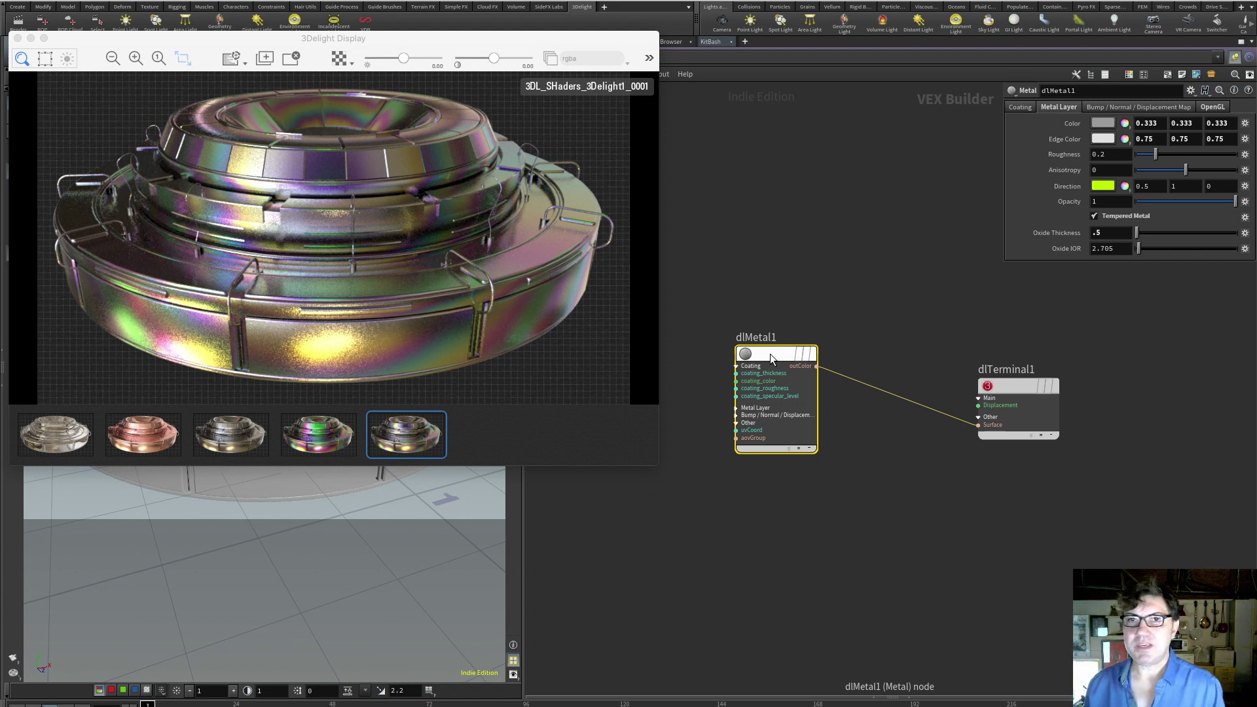
{"action": "key", "text": "Delete"}
{"action": "key", "text": "Tab"}
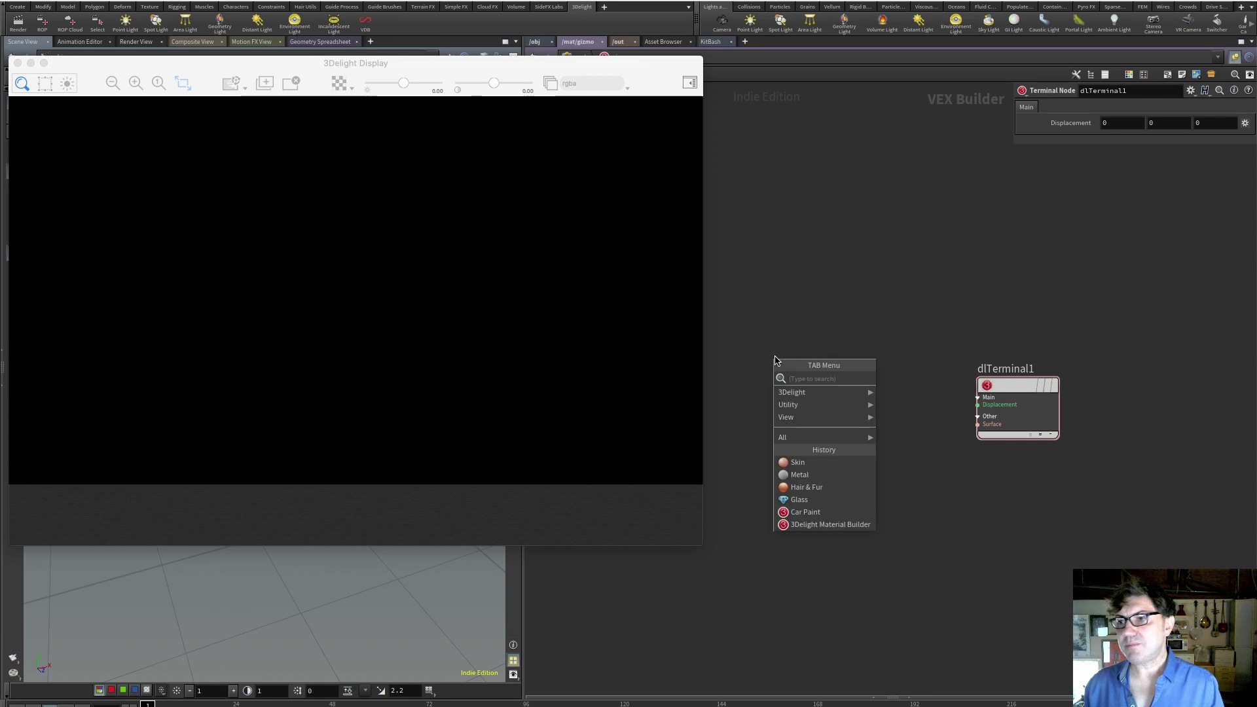
{"action": "mouse_move", "coordinate": [806, 393]}
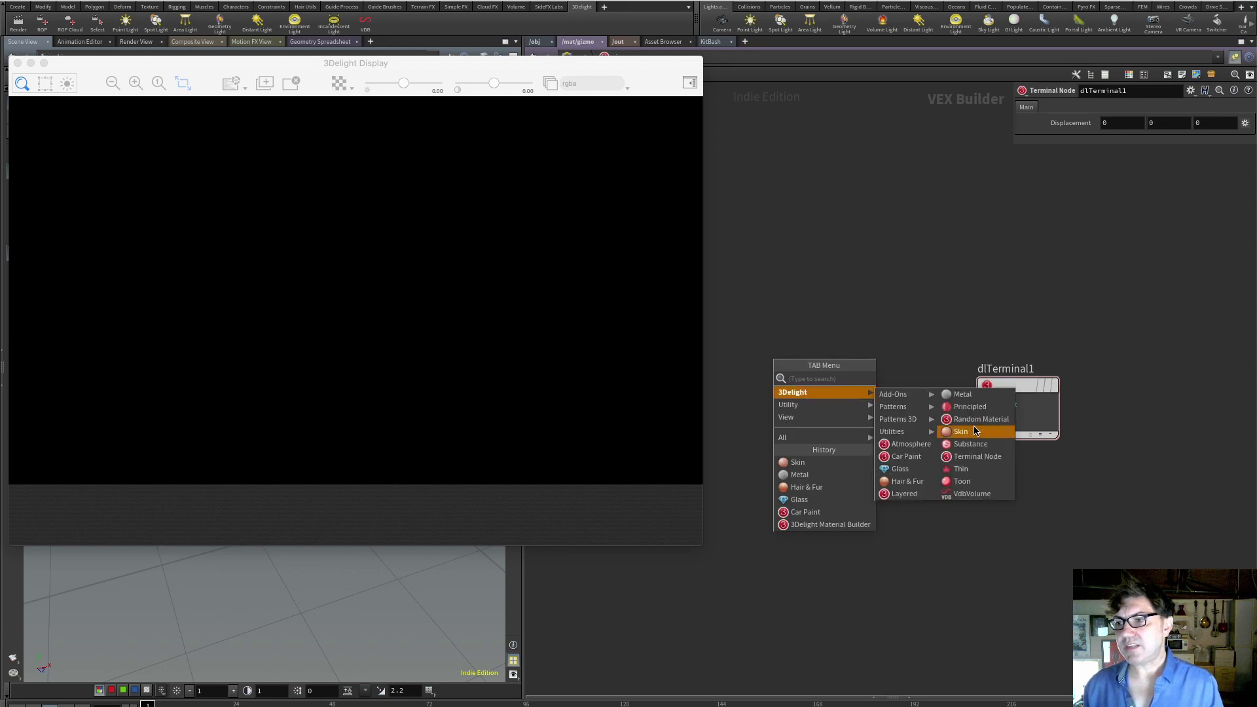
{"action": "left_click", "coordinate": [961, 432]}
{"action": "left_click", "coordinate": [805, 386]}
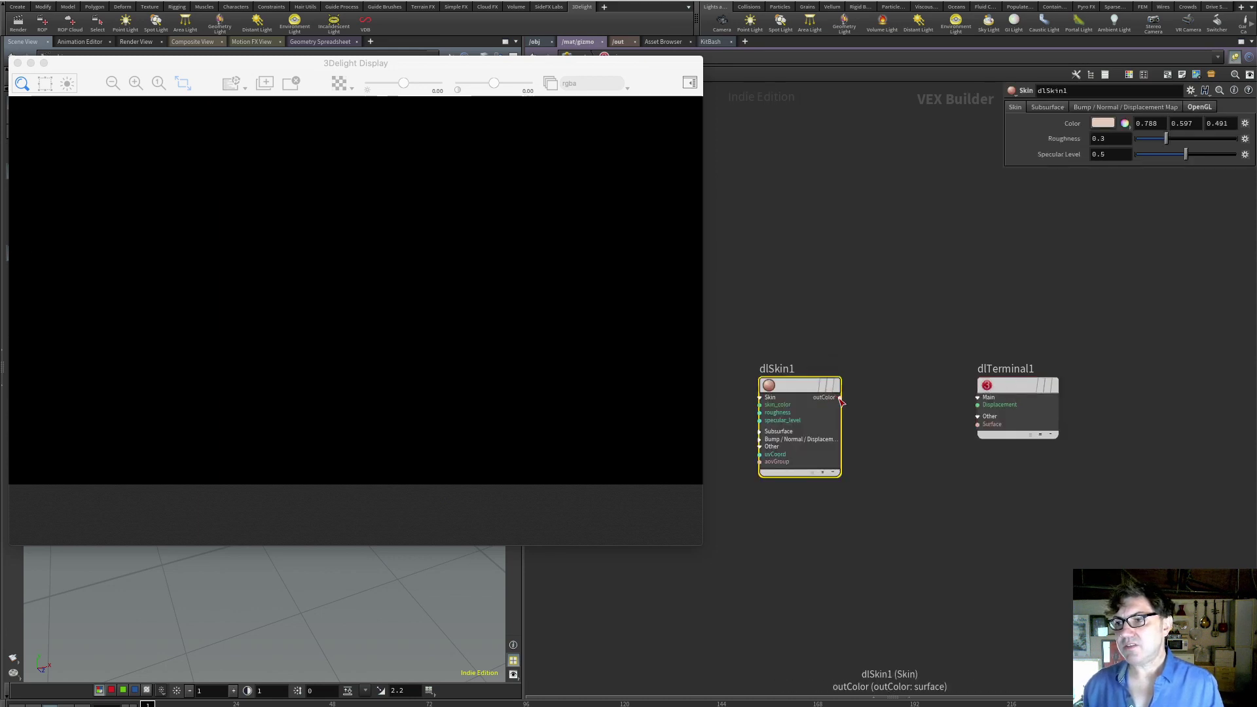
{"action": "left_click_drag", "start_coordinate": [835, 399], "coordinate": [977, 424]}
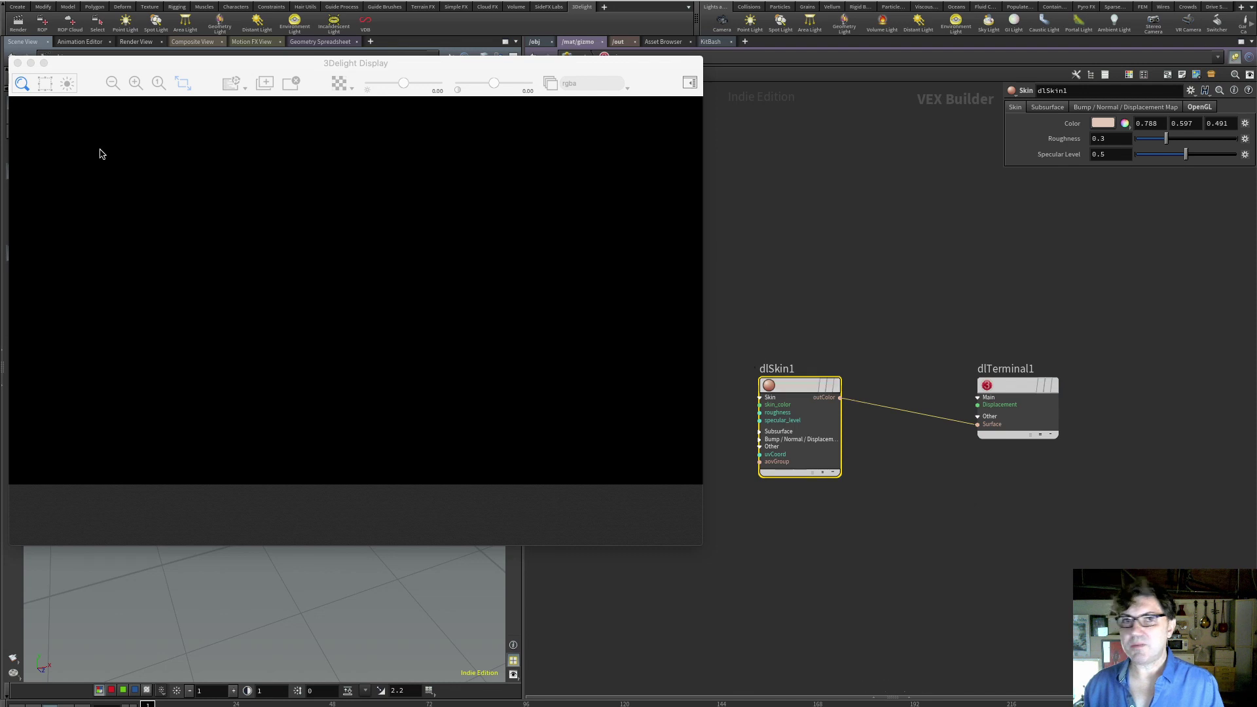
{"action": "left_click", "coordinate": [21, 23]}
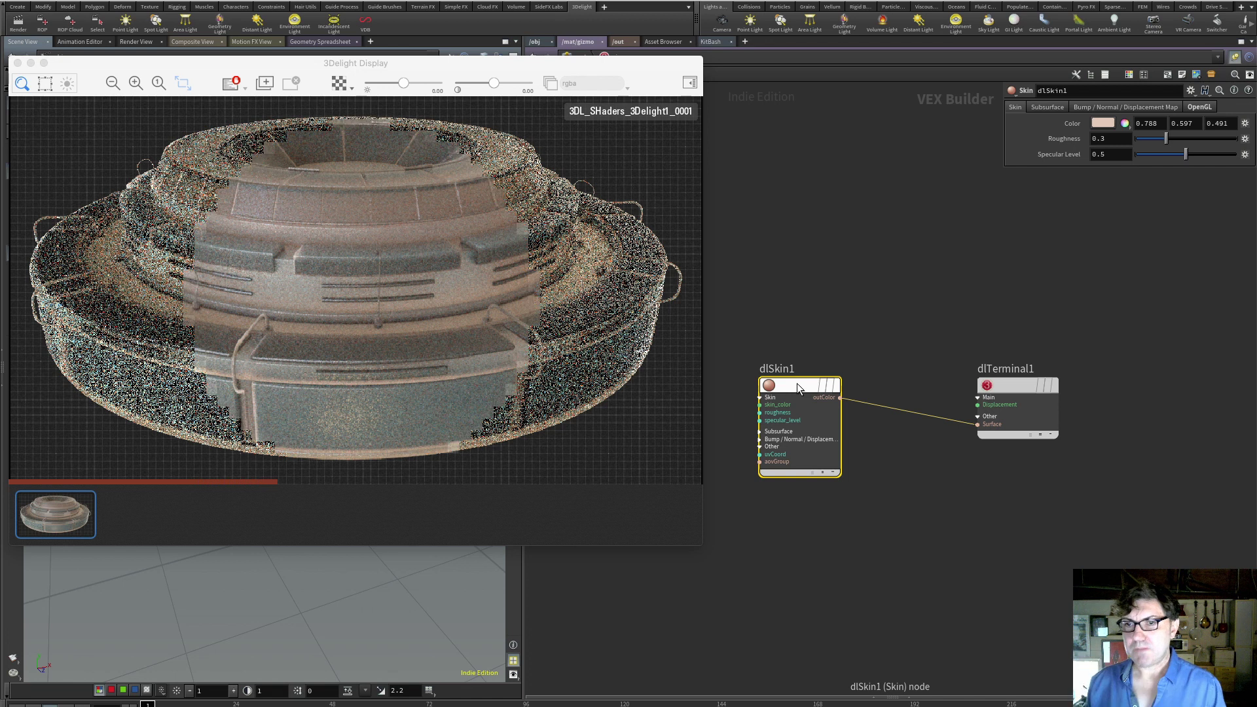
Set the Skin node's Subsurface Scale to 0.01 and render the gizmo again.
{"action": "left_click", "coordinate": [1049, 107]}
{"action": "double_click", "coordinate": [1103, 139]}
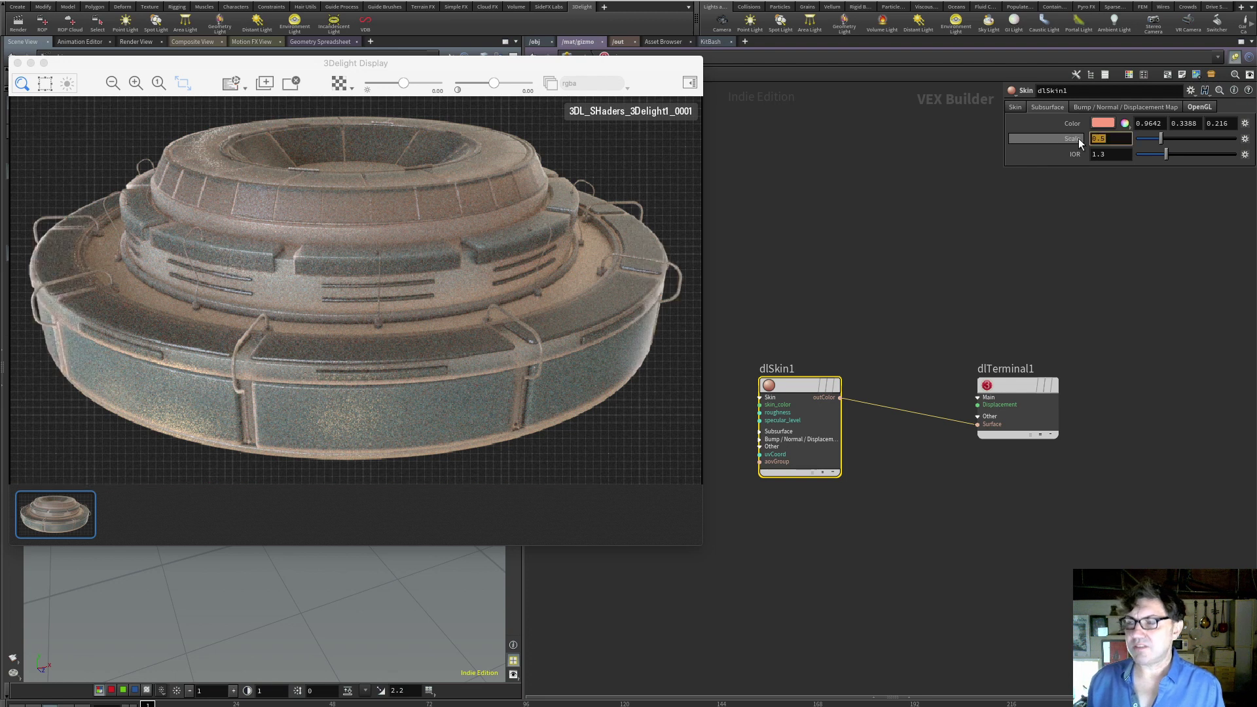
{"action": "type", "text": ".01"}
{"action": "key", "text": "Return"}
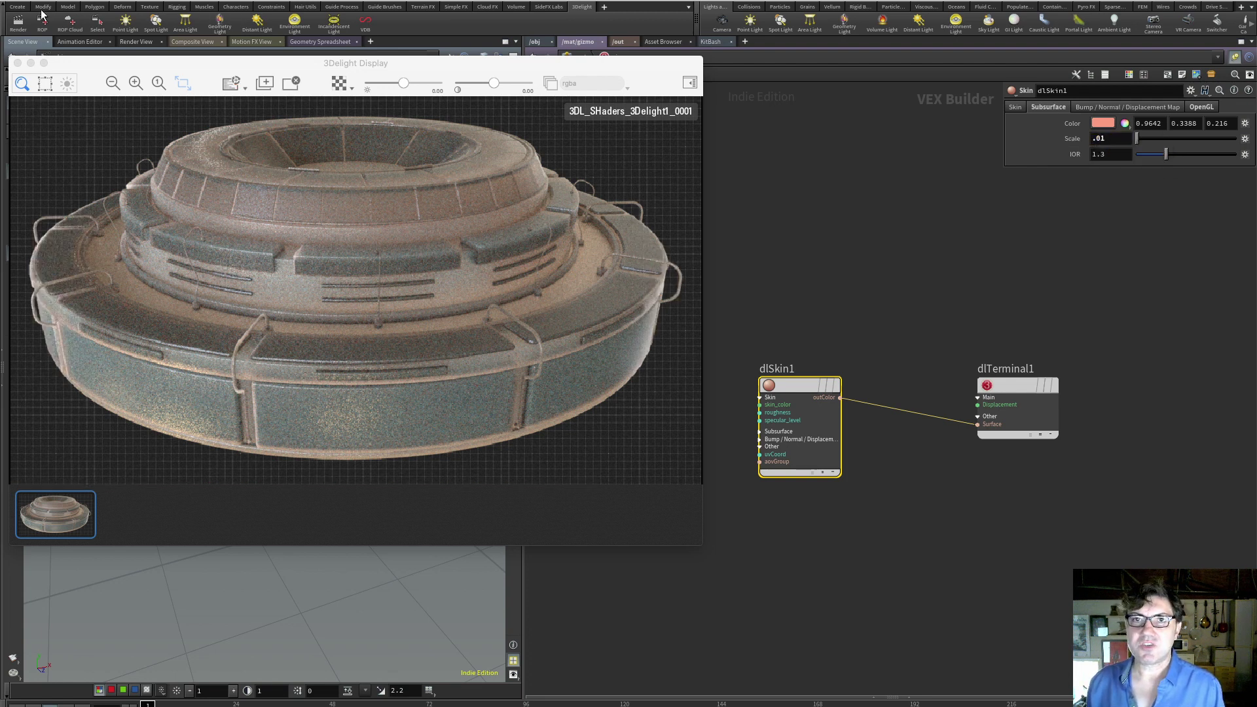
{"action": "left_click", "coordinate": [19, 23]}
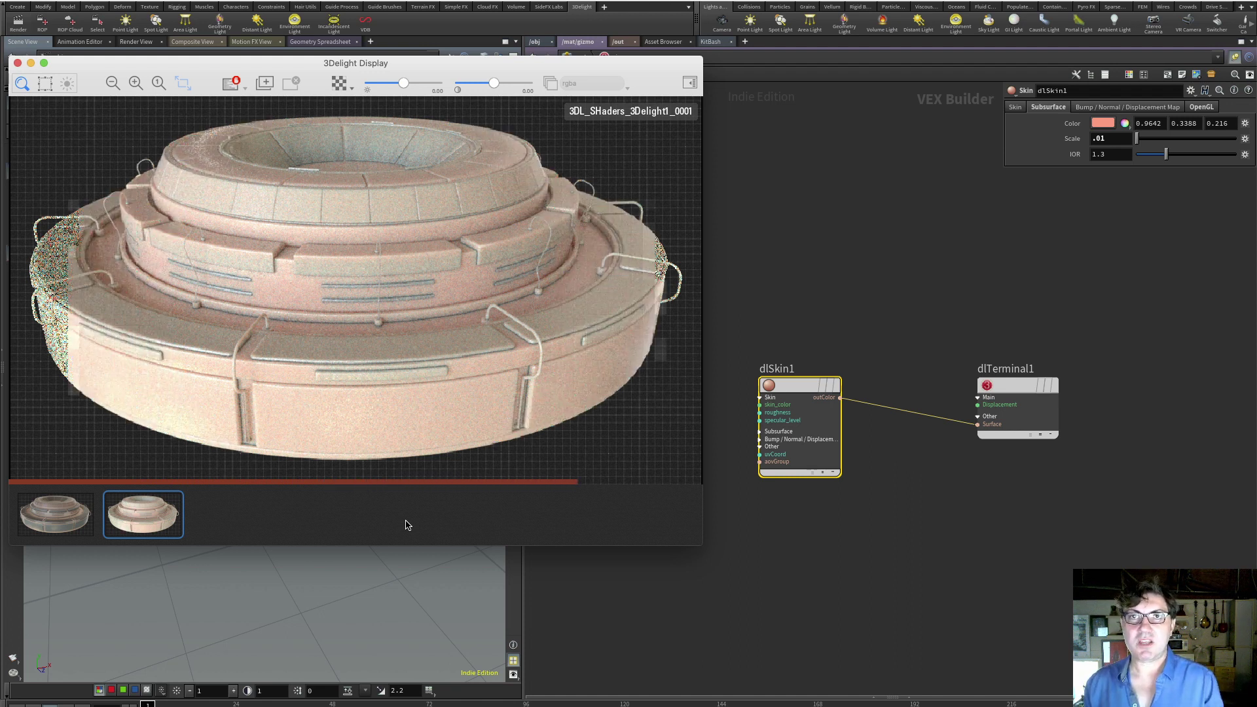
Replace the Skin node with a 3Delight Toon node, connect its outColor to the terminal's Surface input, and render the gizmo.
{"action": "left_click", "coordinate": [834, 451]}
{"action": "key", "text": "Delete"}
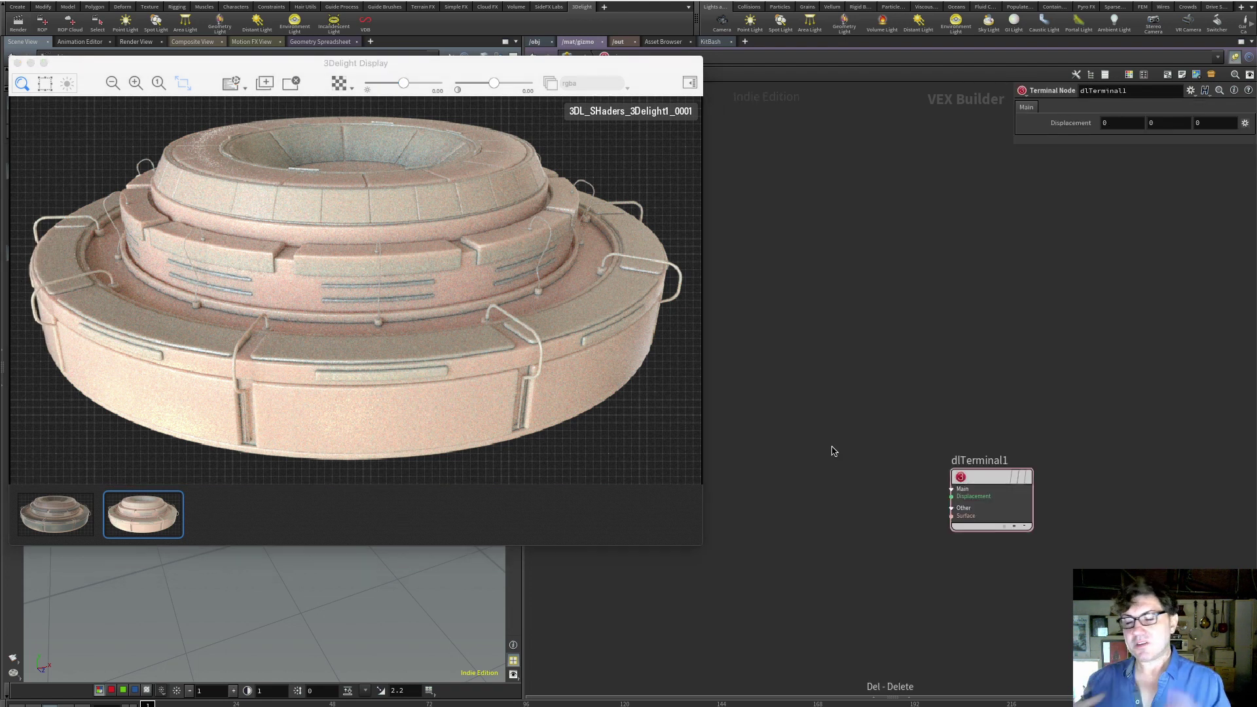
{"action": "middle_click_drag", "start_coordinate": [803, 432], "coordinate": [823, 374]}
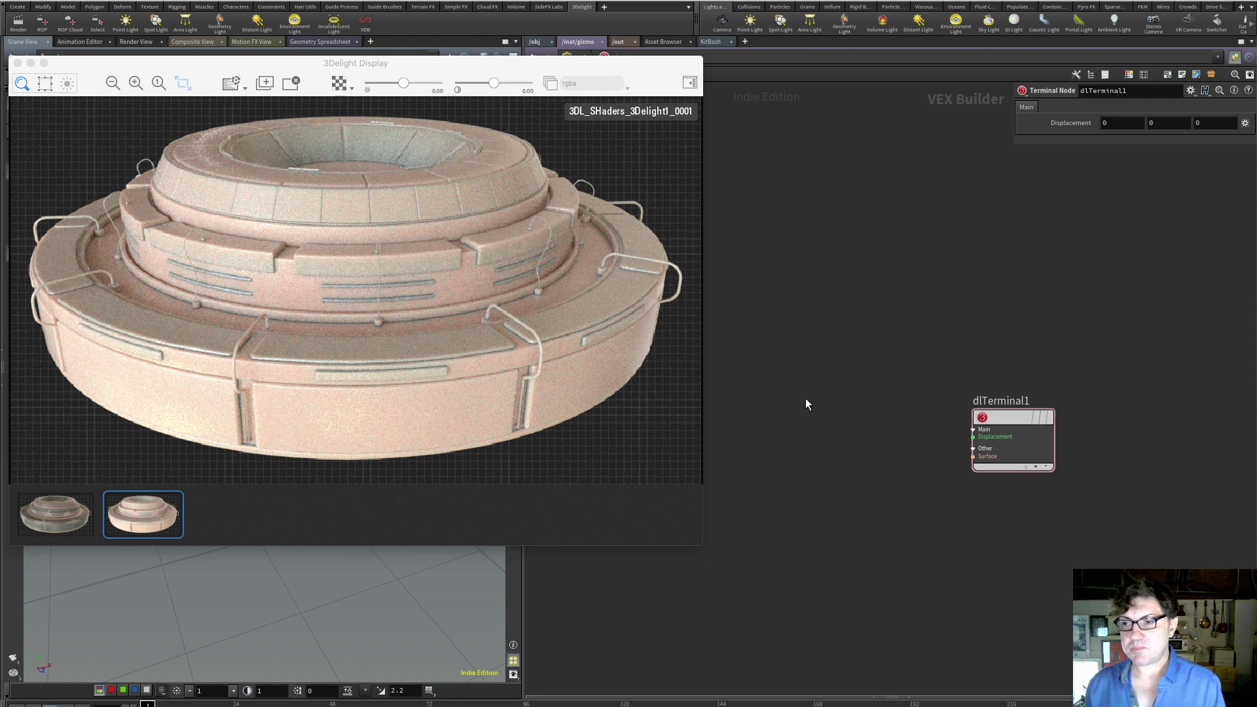
{"action": "key", "text": "Tab"}
{"action": "mouse_move", "coordinate": [779, 399]}
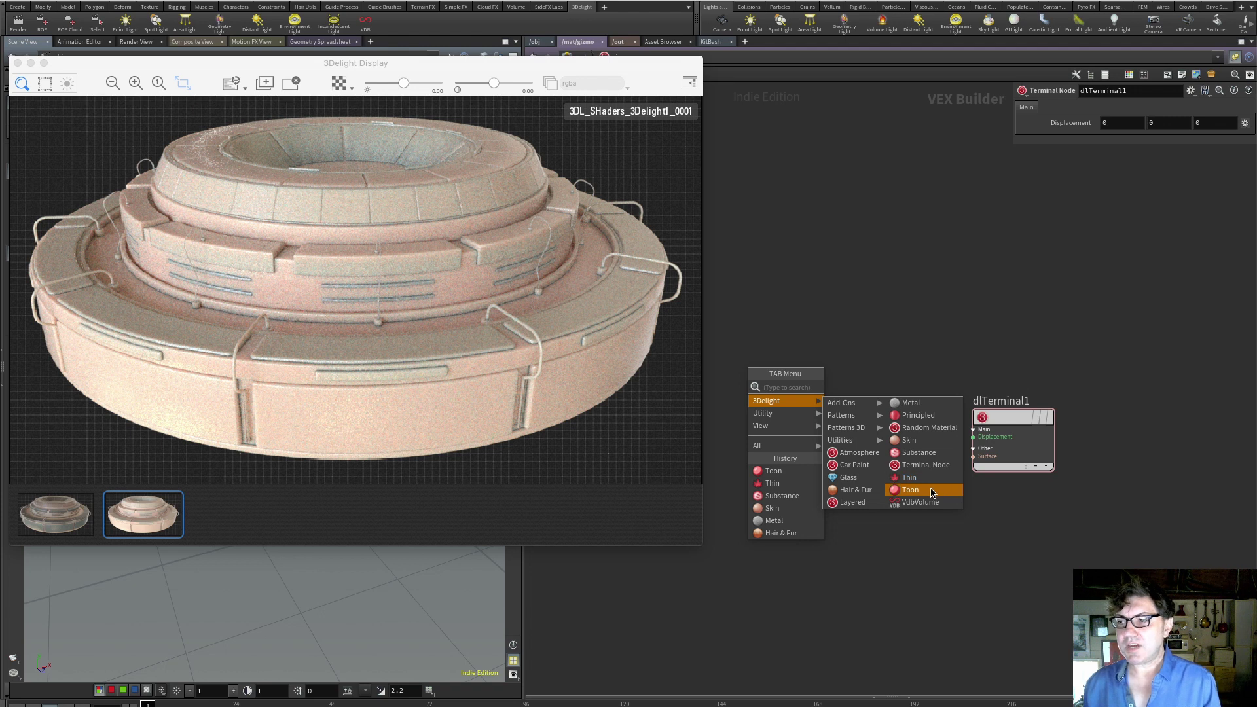
{"action": "left_click", "coordinate": [931, 489]}
{"action": "left_click", "coordinate": [775, 418]}
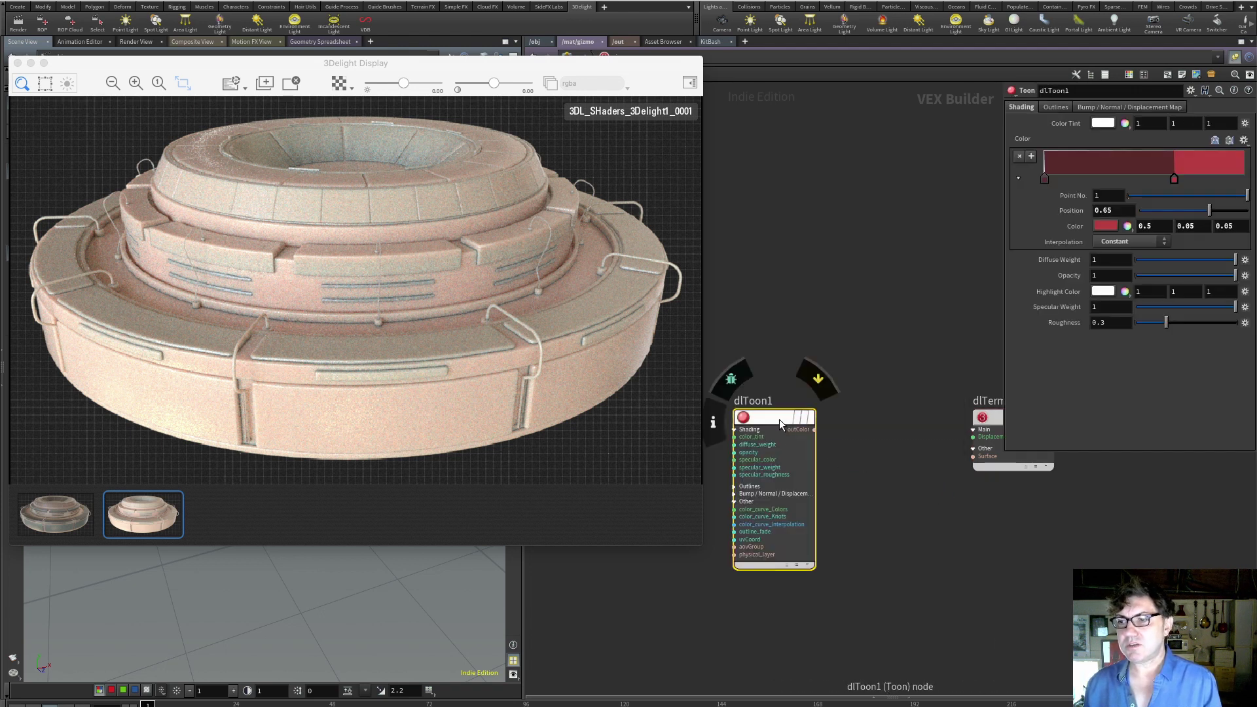
{"action": "middle_click_drag", "start_coordinate": [878, 430], "coordinate": [871, 482]}
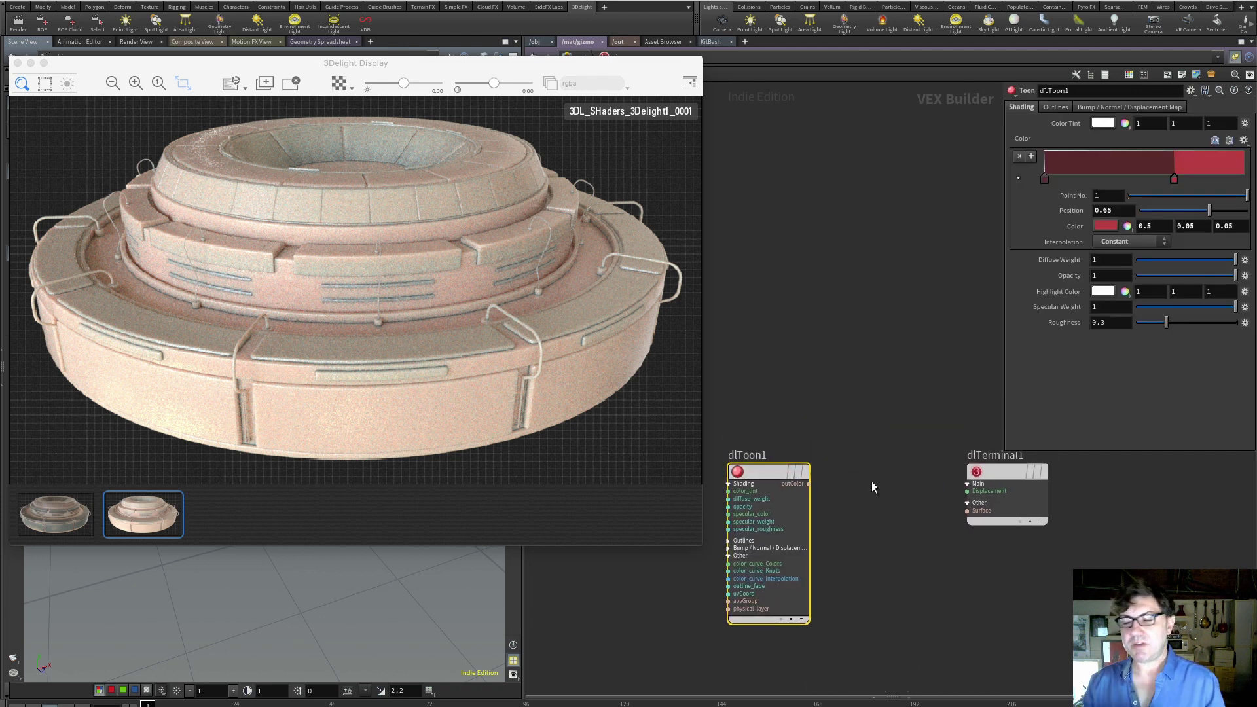
{"action": "left_click_drag", "start_coordinate": [809, 484], "coordinate": [967, 511]}
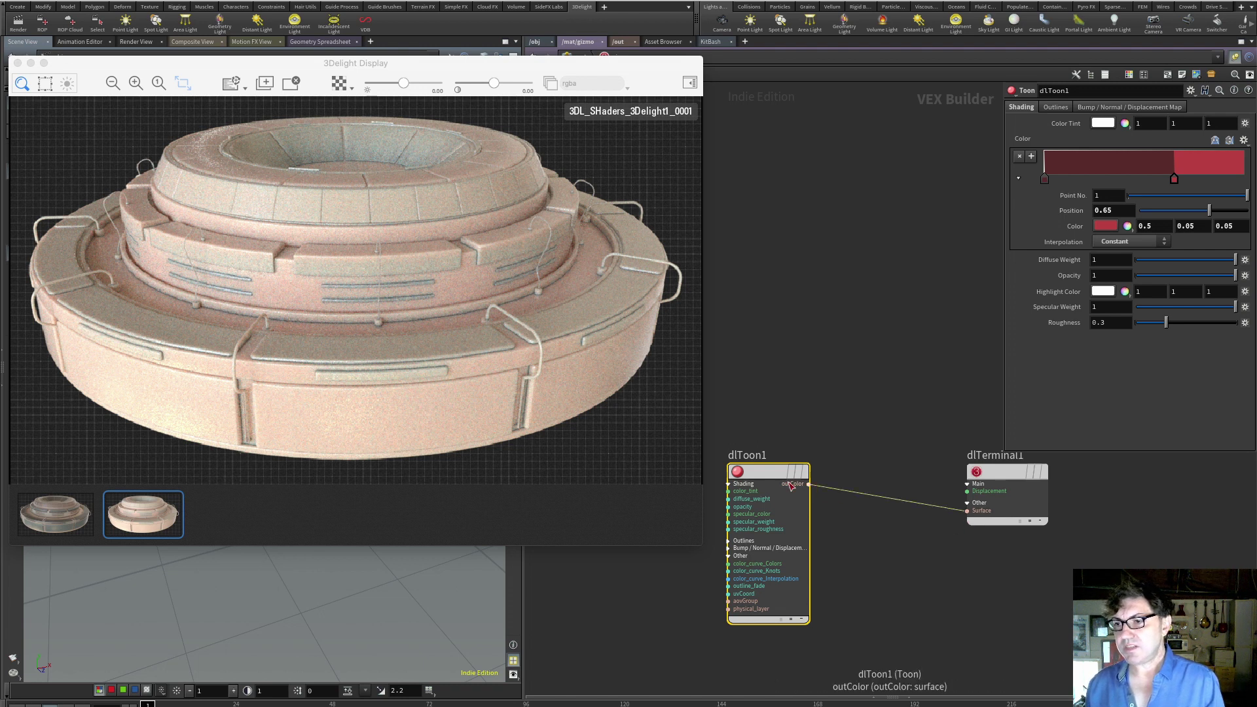
{"action": "left_click", "coordinate": [13, 26]}
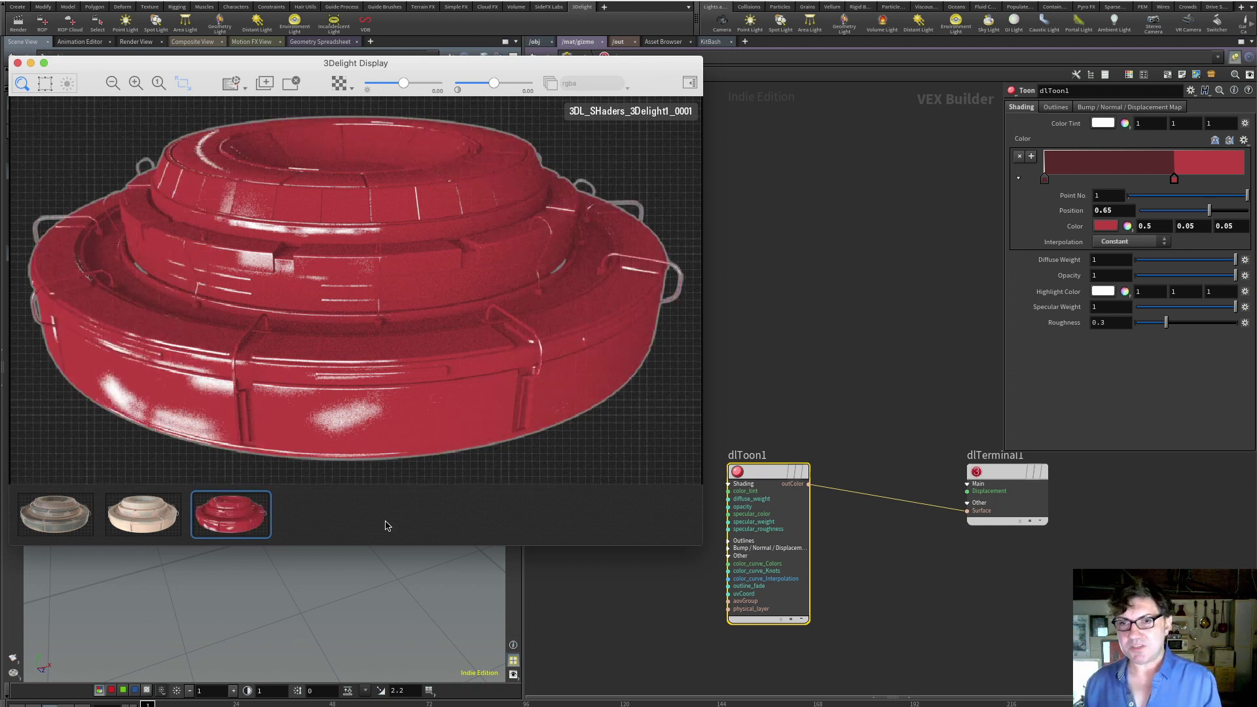
Move the bright red point farther along the Toon node's color ramp and set its Silhouettes outline color to black (0, 0, 0).
{"action": "left_click", "coordinate": [827, 376]}
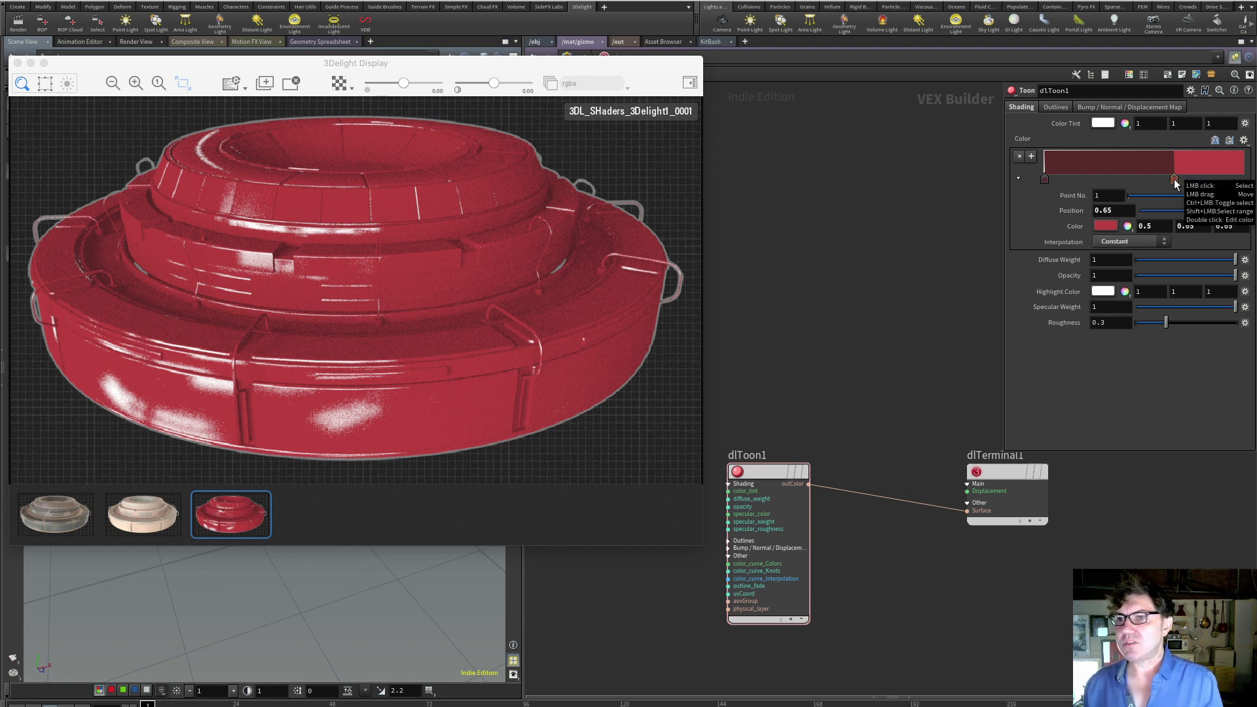
{"action": "left_click_drag", "start_coordinate": [1177, 186], "coordinate": [1217, 183]}
{"action": "left_click", "coordinate": [1057, 109]}
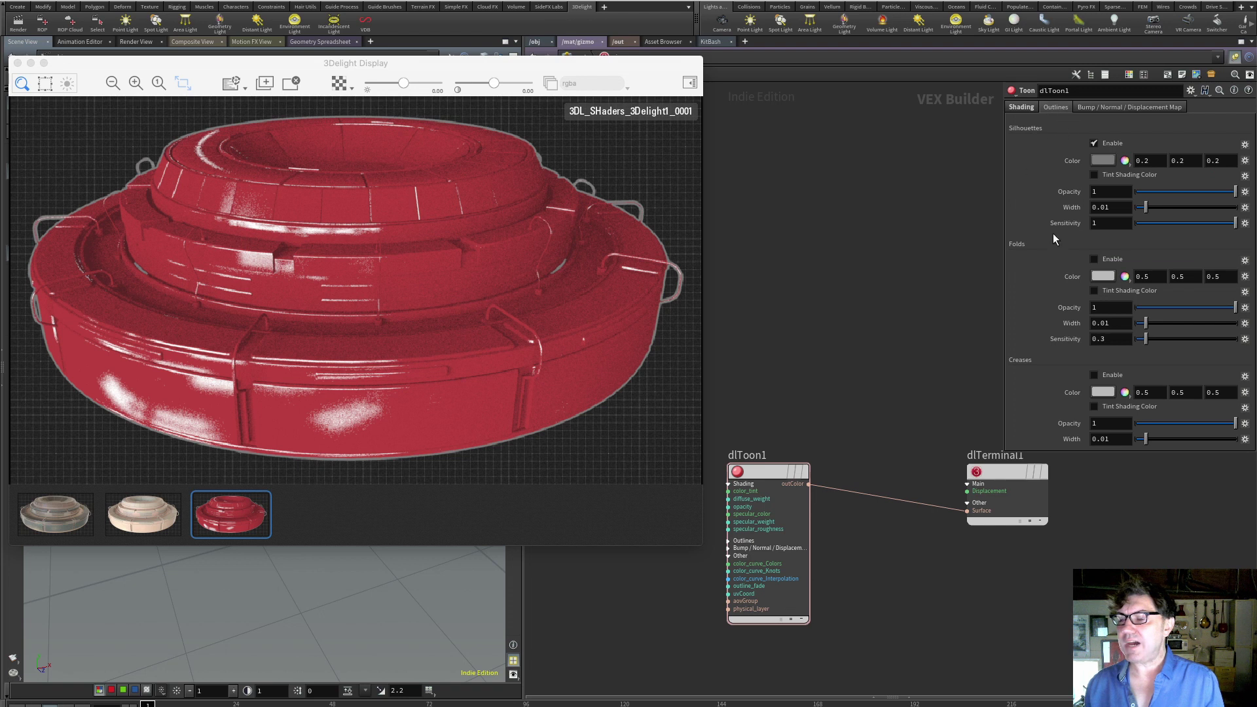
{"action": "left_click", "coordinate": [1106, 163]}
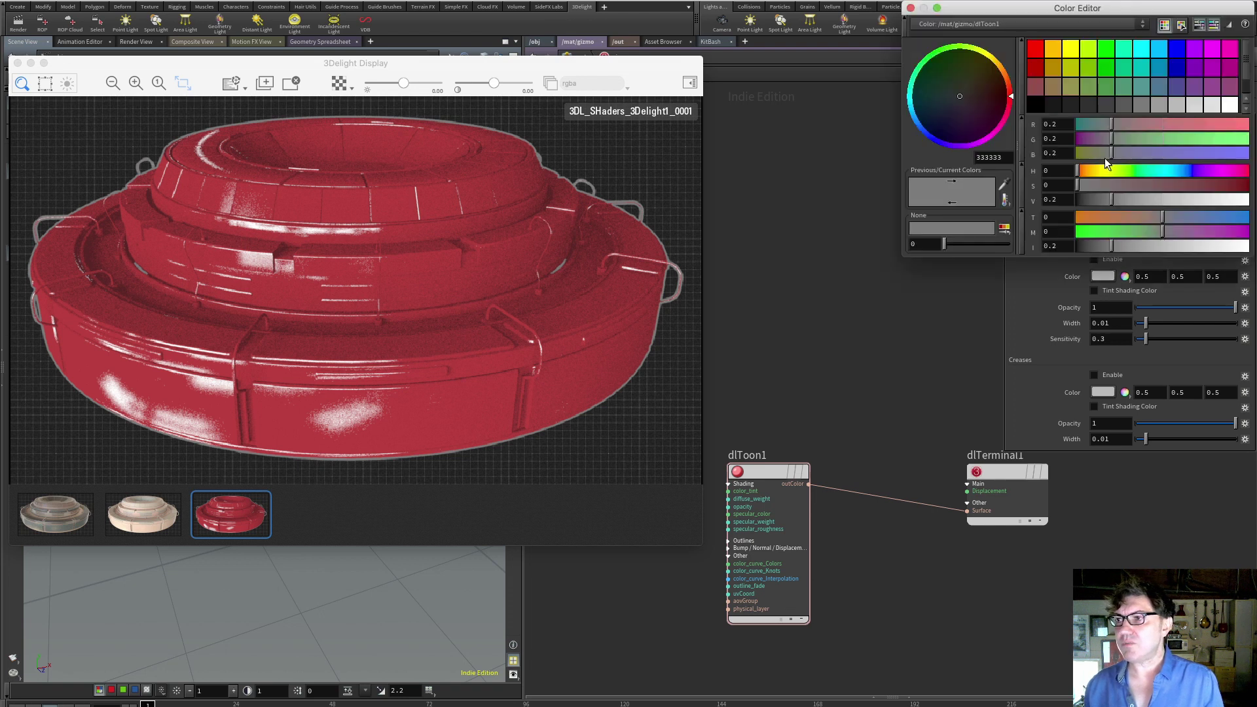
{"action": "left_click", "coordinate": [1036, 104]}
{"action": "left_click", "coordinate": [911, 8]}
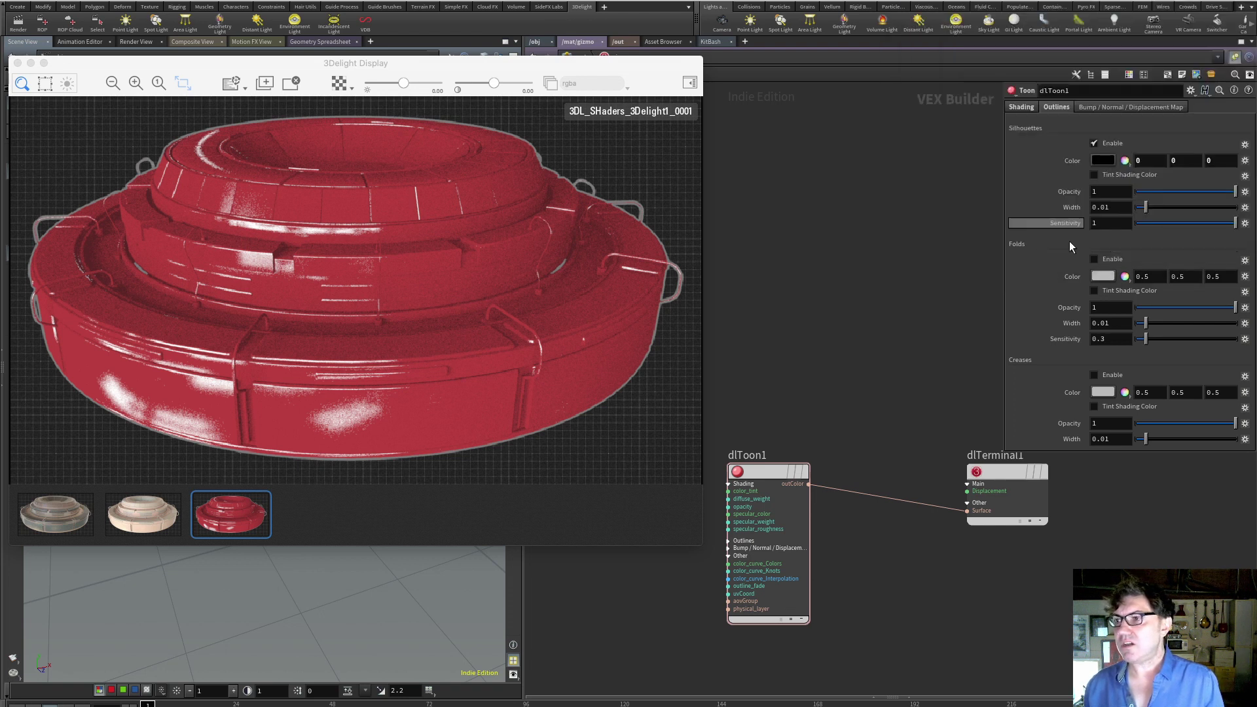
Set the Toon node's Folds and Creases outline colors to black (0, 0, 0) and enable both outline types.
{"action": "left_click", "coordinate": [1102, 277]}
{"action": "left_click", "coordinate": [1035, 105]}
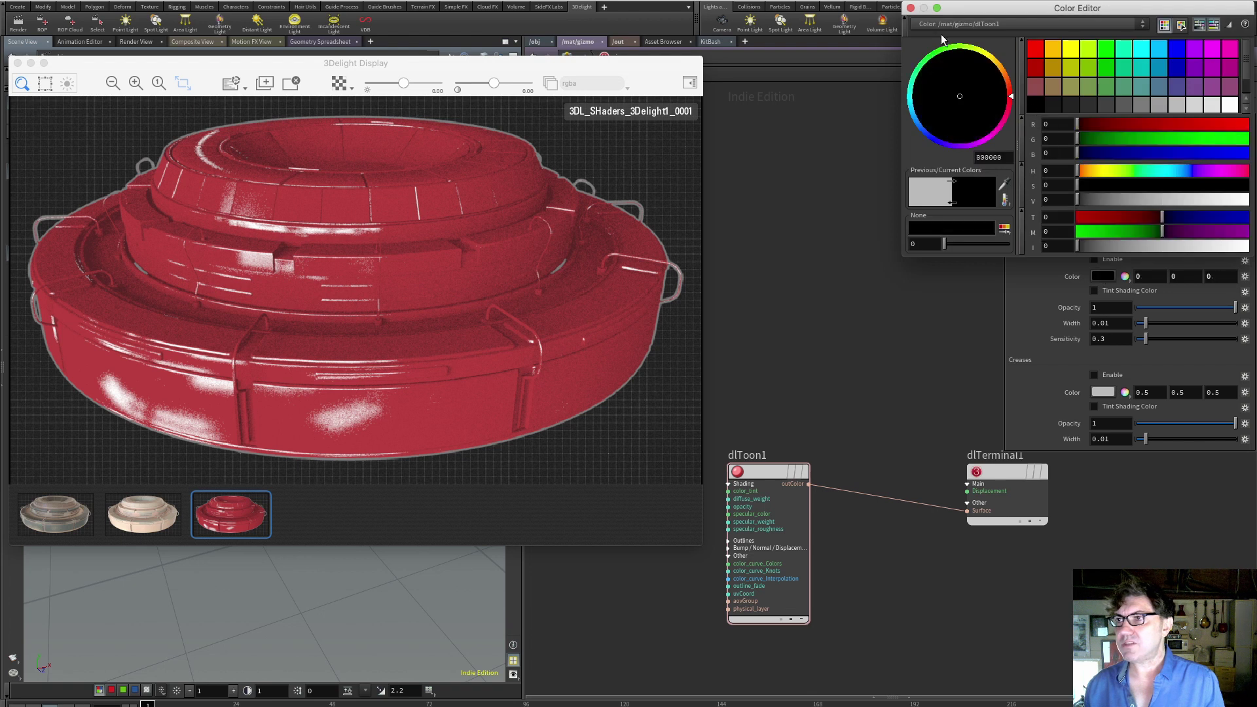
{"action": "left_click", "coordinate": [911, 7]}
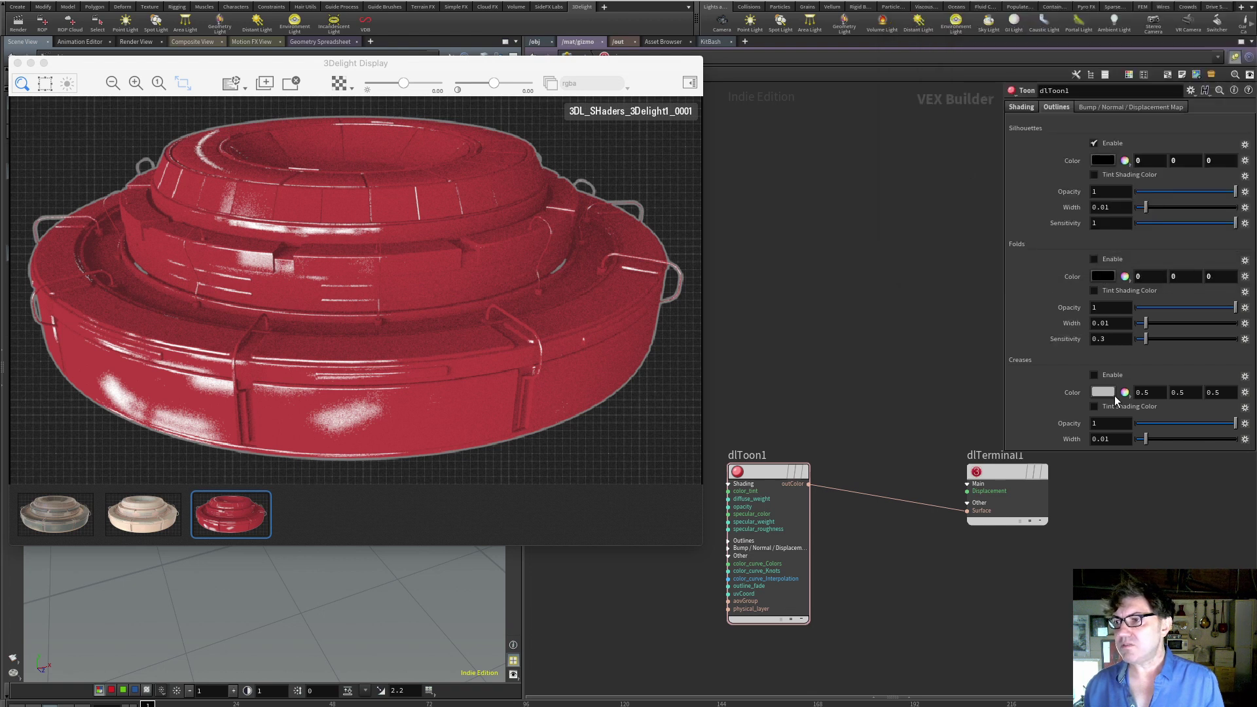
{"action": "left_click", "coordinate": [1104, 392]}
{"action": "left_click", "coordinate": [1036, 105]}
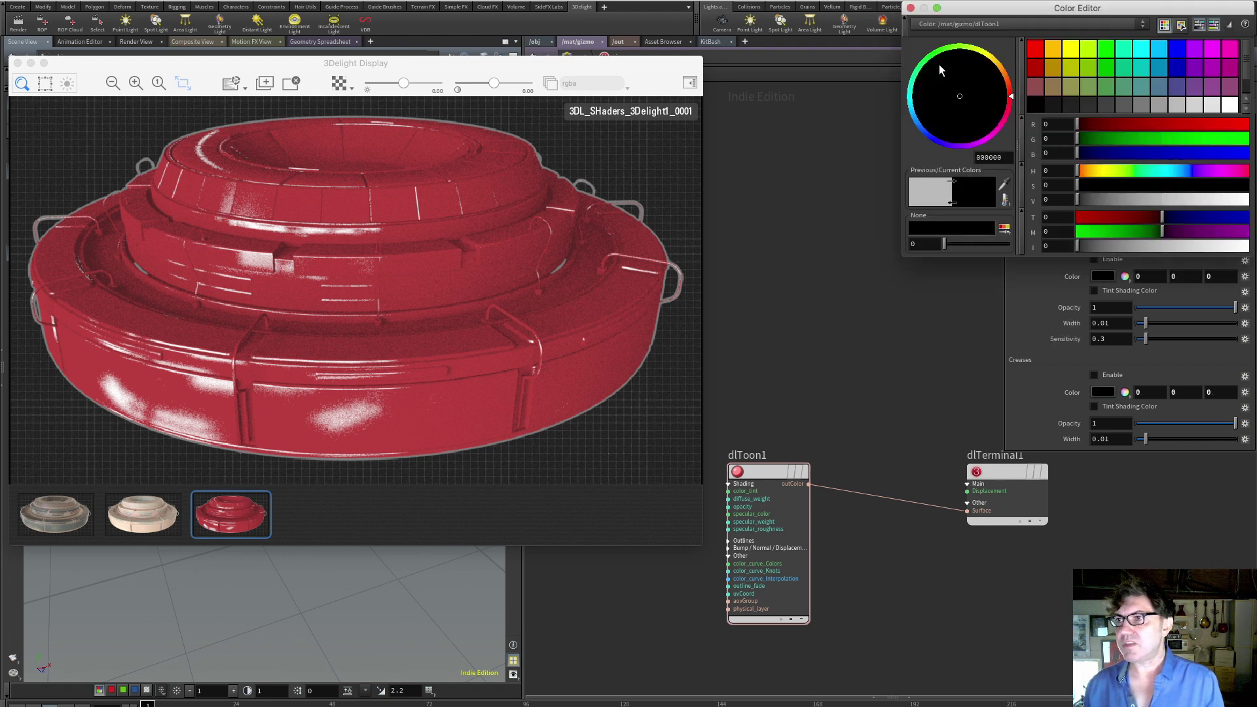
{"action": "left_click", "coordinate": [910, 8]}
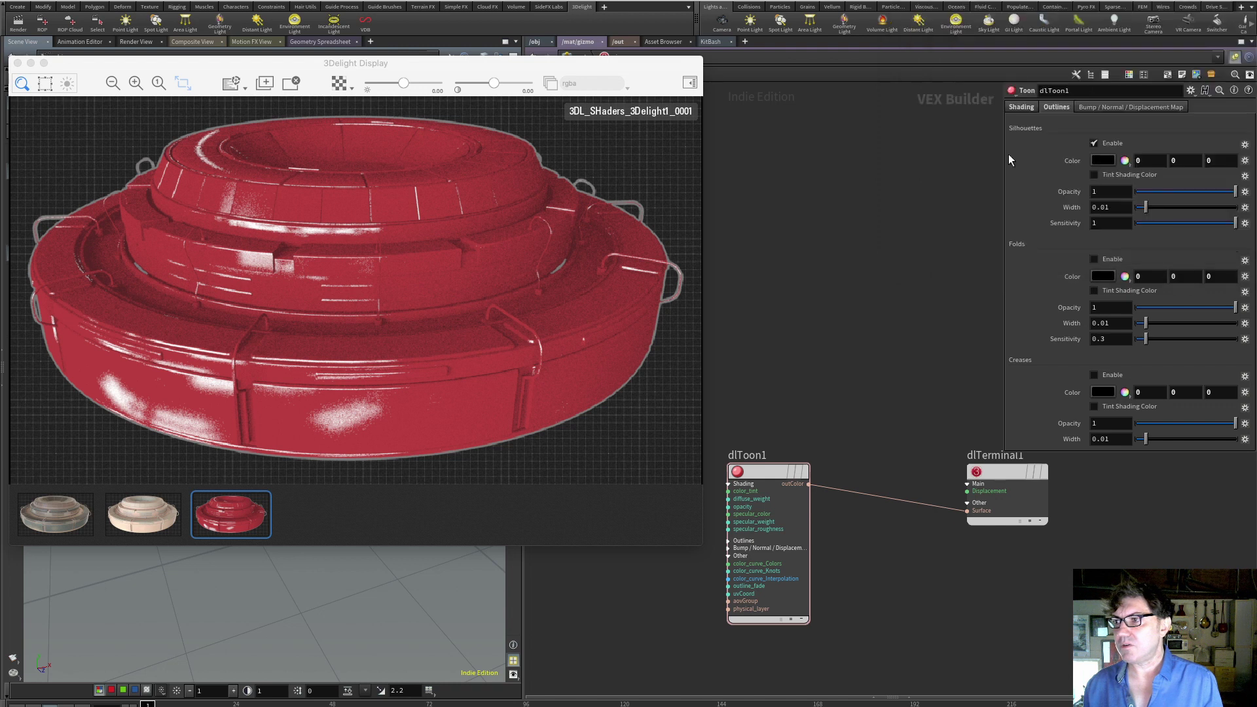
{"action": "left_click", "coordinate": [1094, 259]}
{"action": "left_click", "coordinate": [1094, 376]}
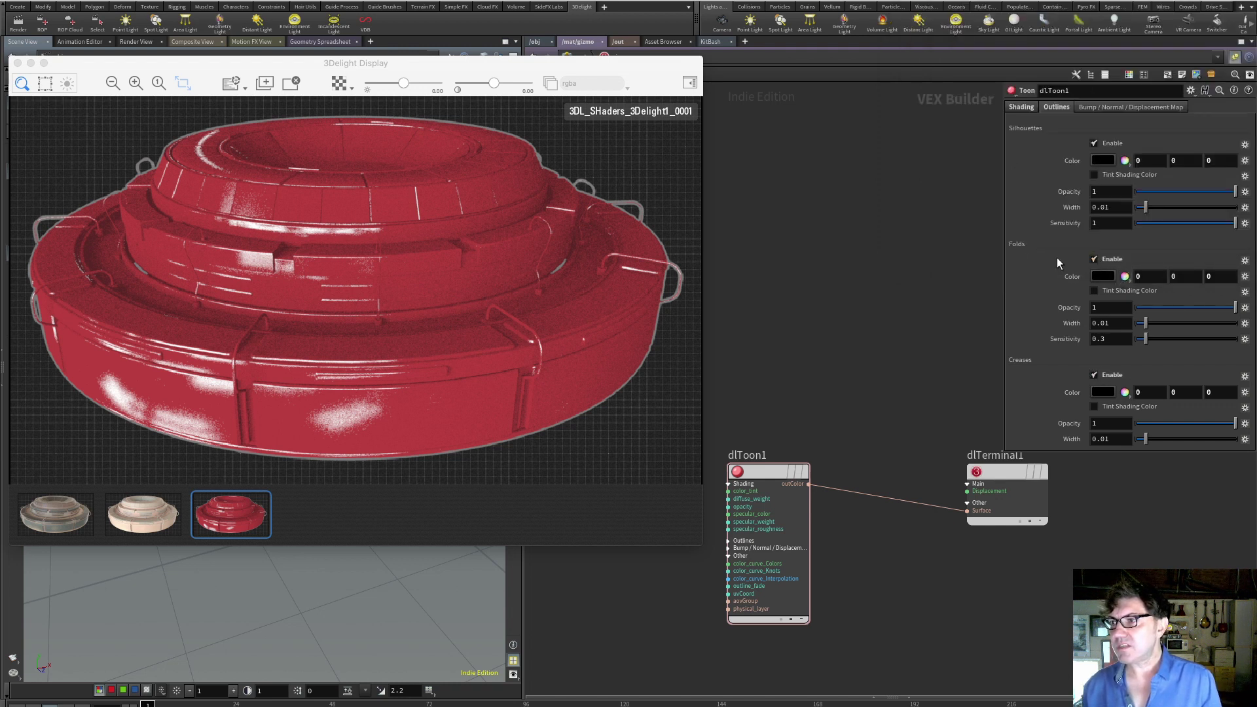
Set the Silhouettes, Folds and Creases outline widths to .005 each and render the gizmo.
{"action": "left_click", "coordinate": [1115, 207]}
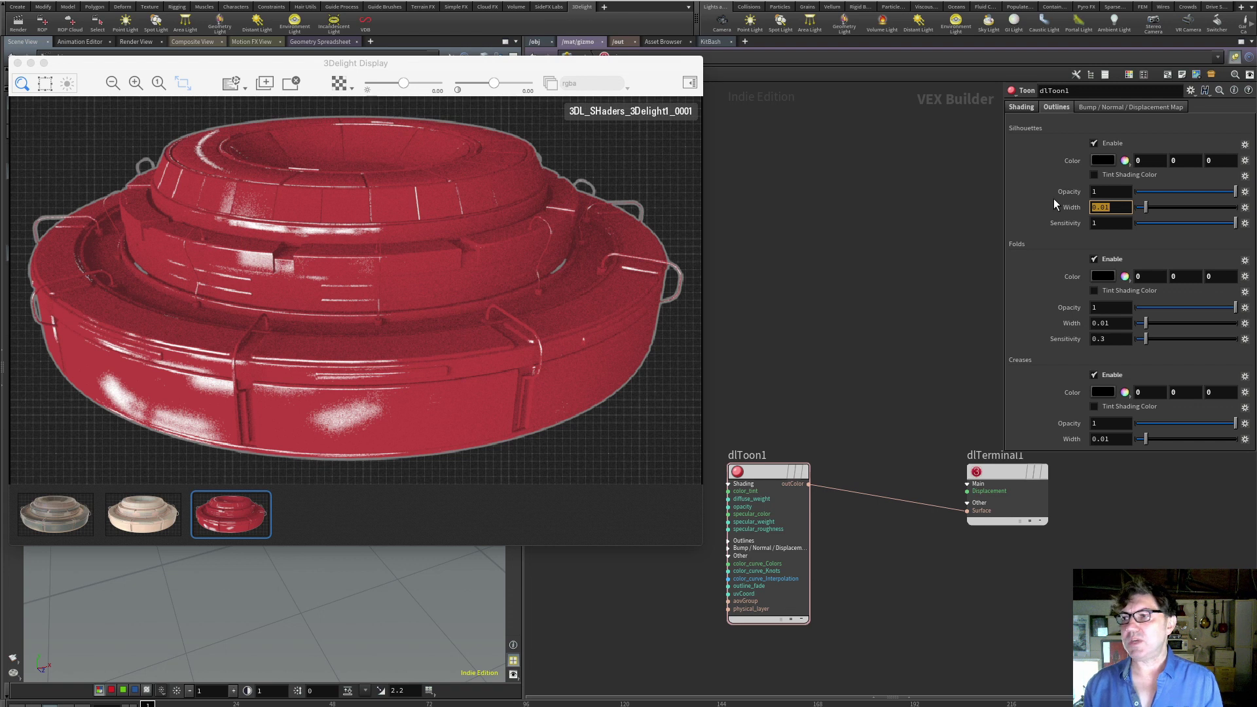
{"action": "type", "text": ".00"}
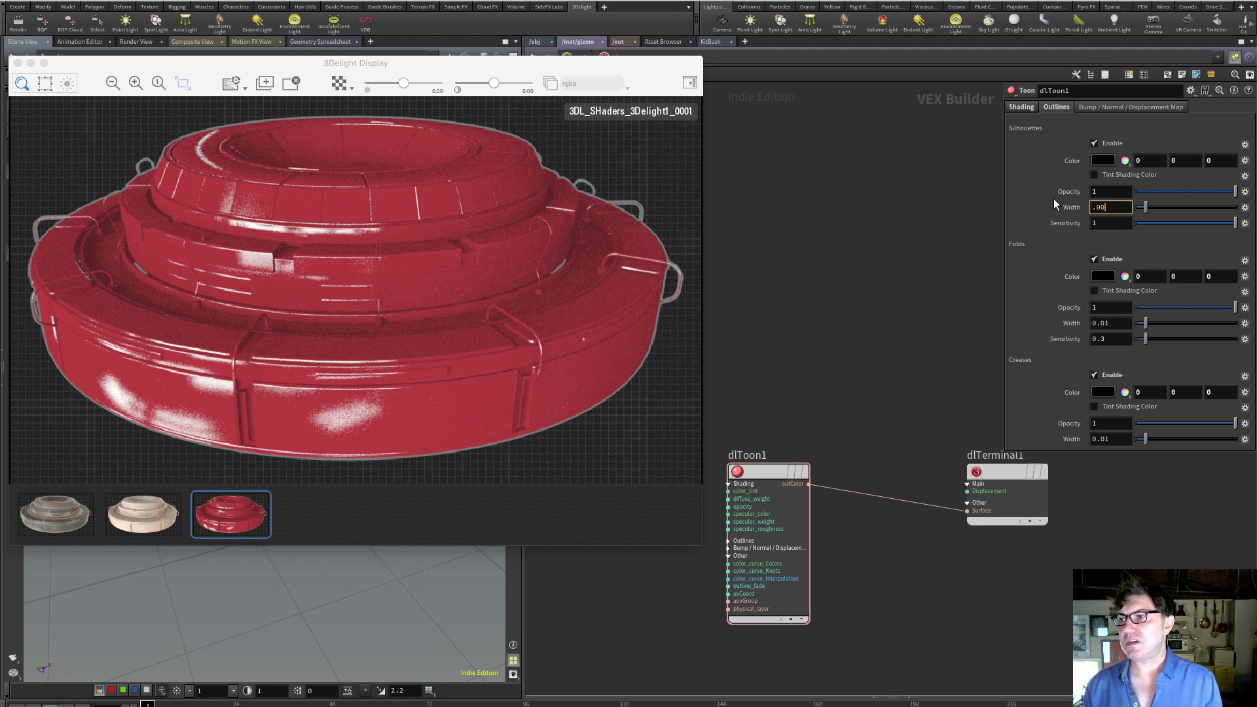
{"action": "type", "text": "5"}
{"action": "key", "text": "Return"}
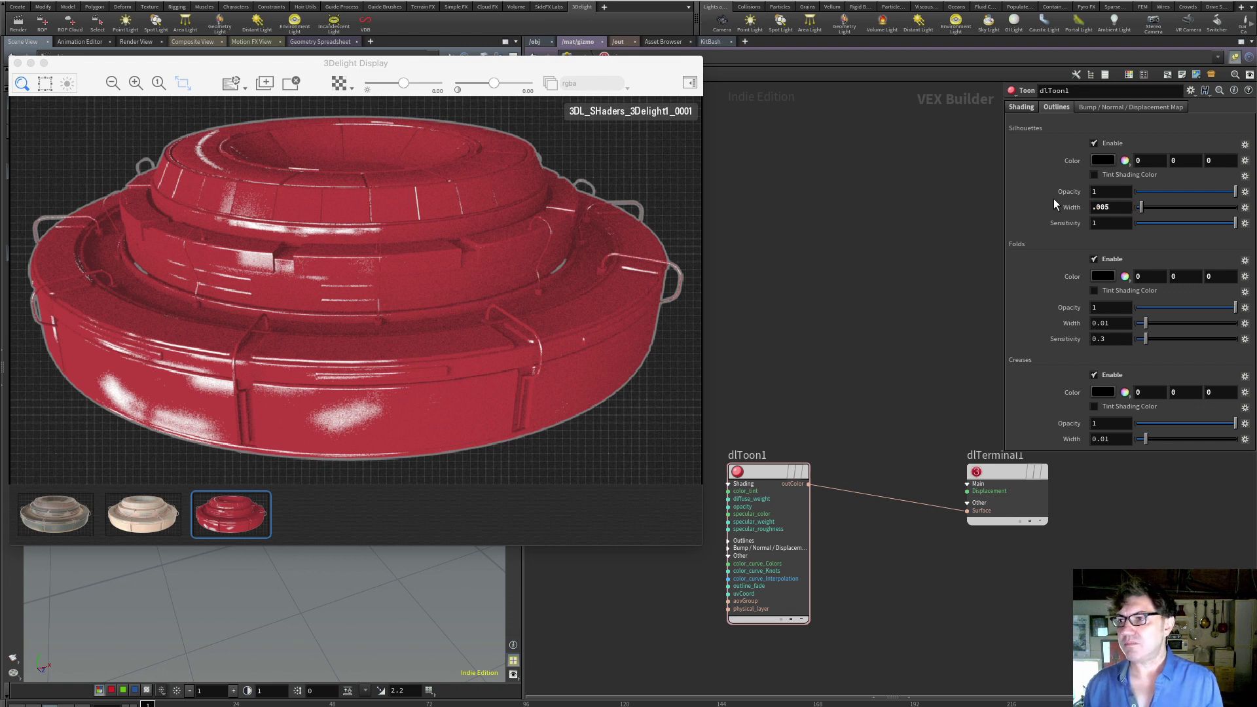
{"action": "left_click", "coordinate": [1117, 325]}
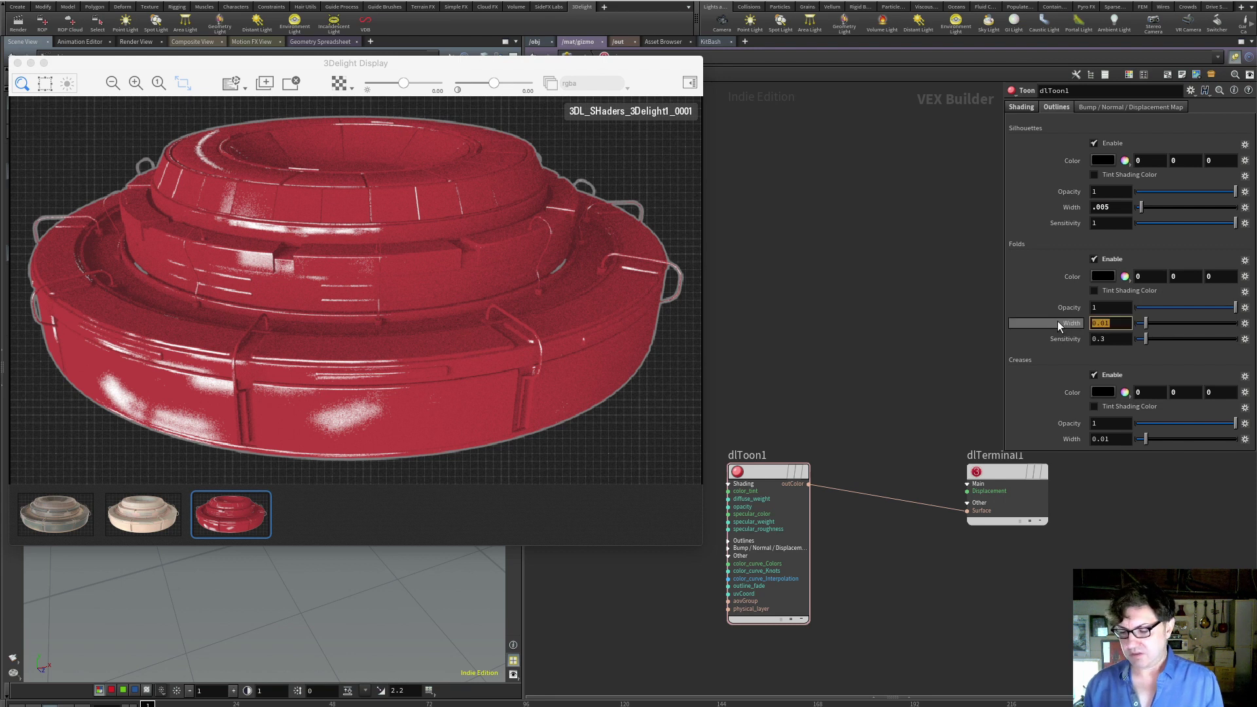
{"action": "type", "text": ".005"}
{"action": "key", "text": "Return"}
{"action": "left_click", "coordinate": [1120, 439]}
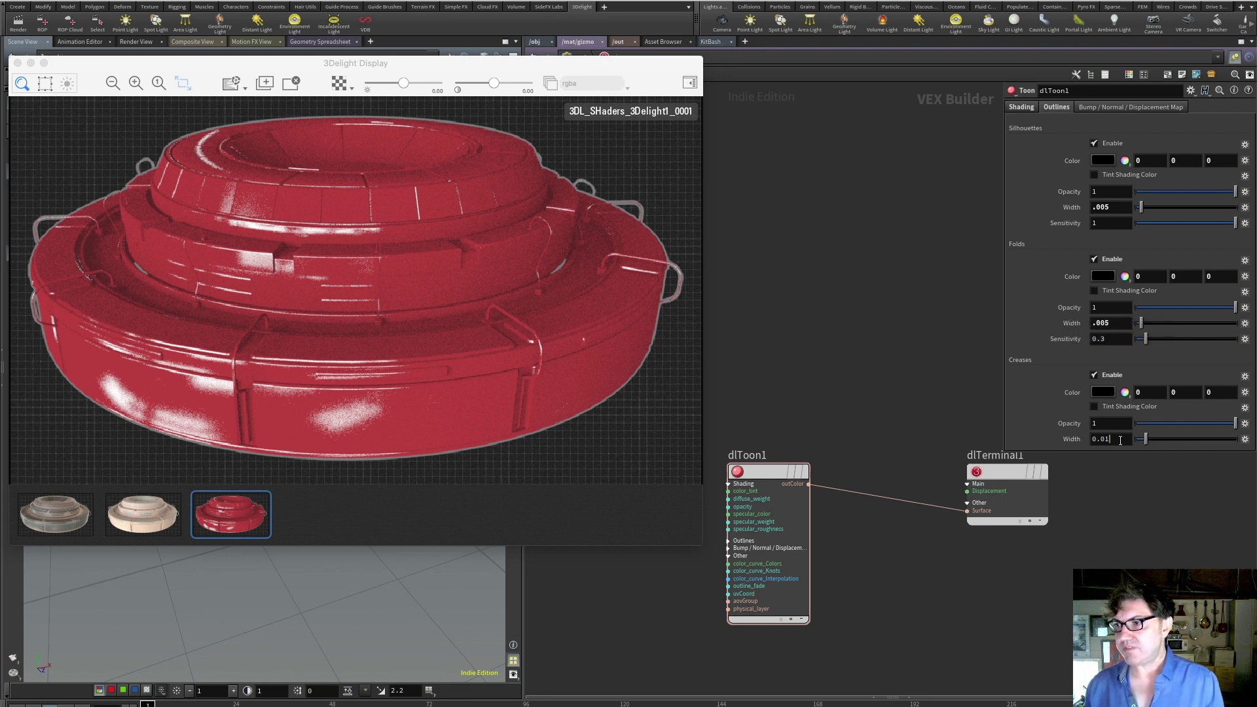
{"action": "type", "text": ".005"}
{"action": "key", "text": "Return"}
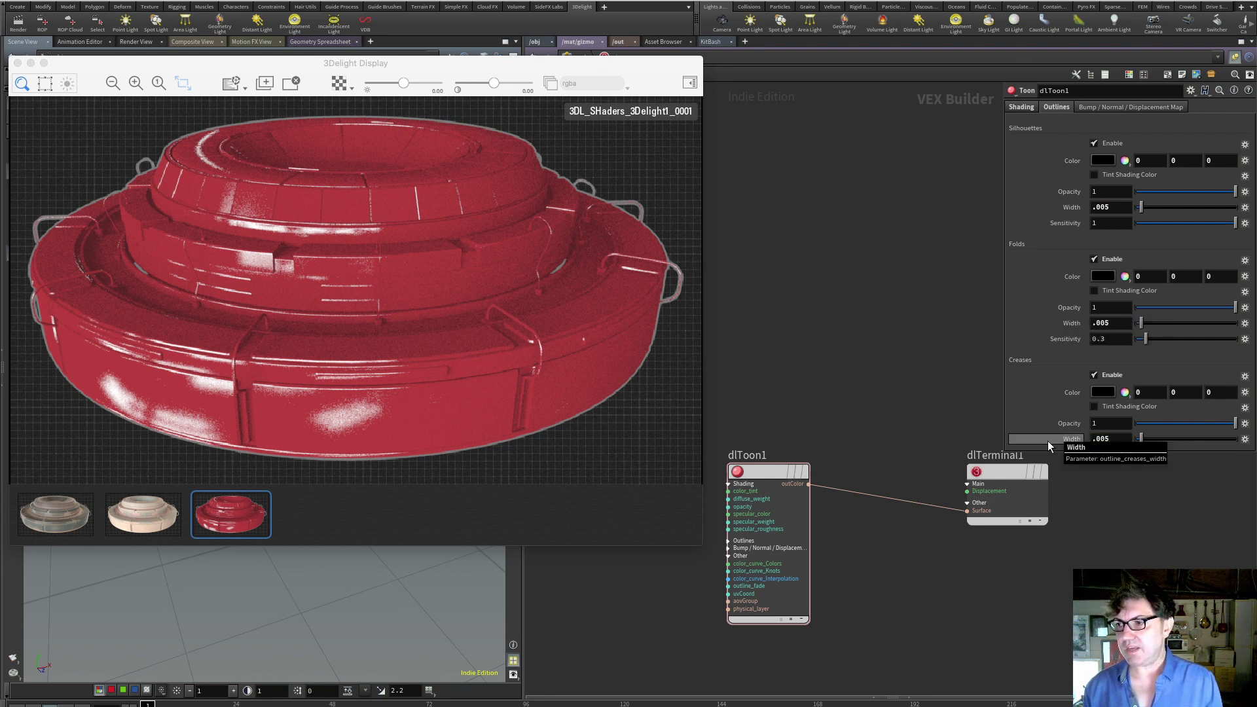
{"action": "left_click", "coordinate": [18, 22]}
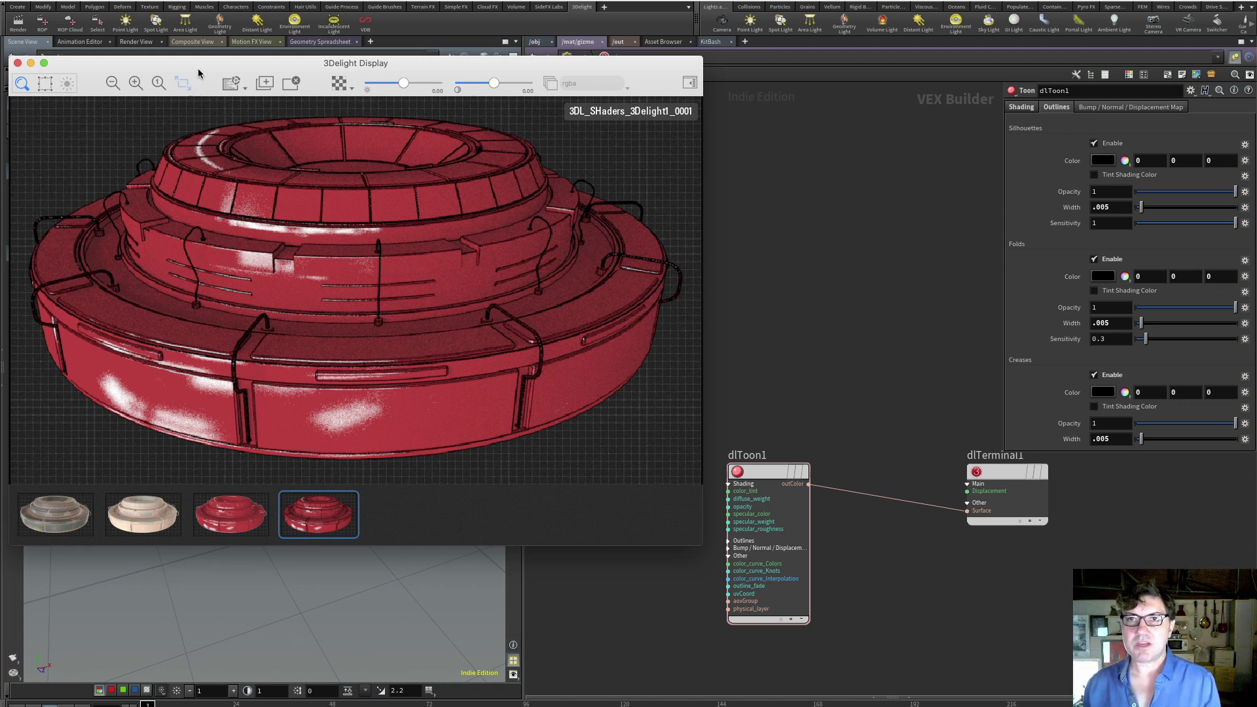
Render the gizmo again from a higher camera angle and review the Toon node's Shading and Outlines settings.
{"action": "left_click_drag", "start_coordinate": [198, 68], "coordinate": [362, 51]}
{"action": "mouse_move", "coordinate": [124, 397]}
{"action": "left_mouse_down"}
{"action": "mouse_move", "coordinate": [126, 357]}
{"action": "mouse_move", "coordinate": [116, 397]}
{"action": "left_mouse_up"}
{"action": "left_click", "coordinate": [587, 496]}
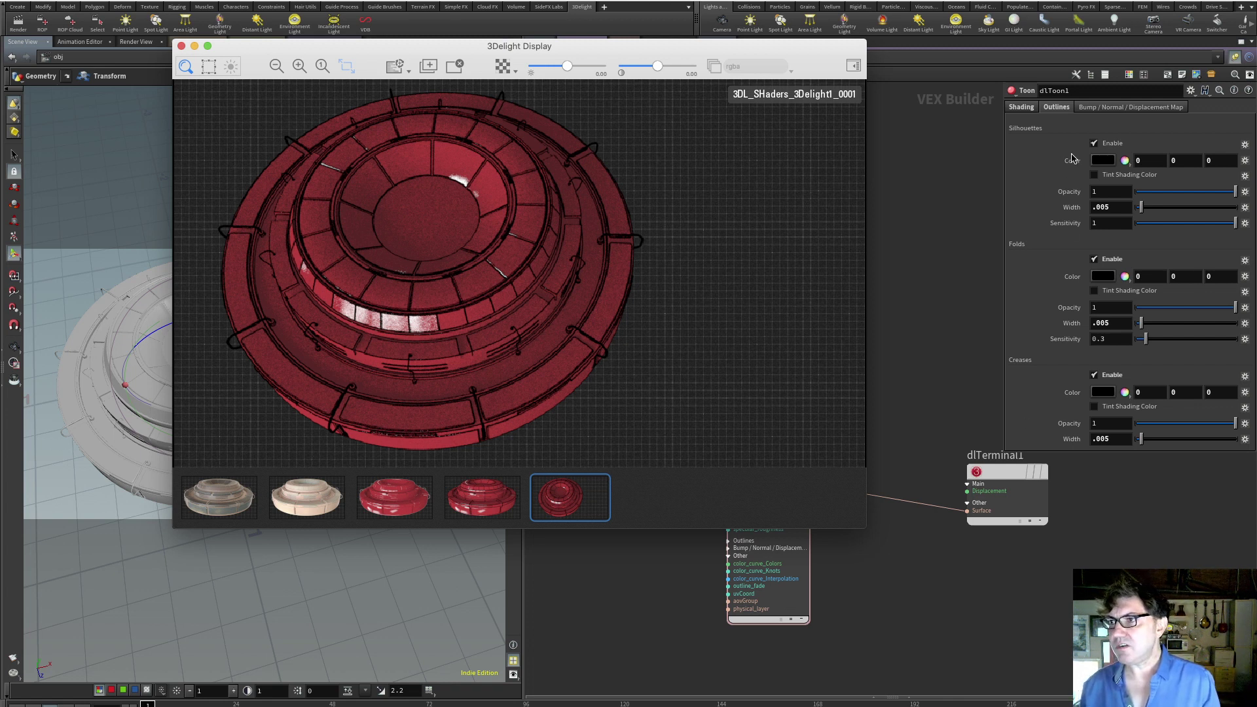
{"action": "left_click", "coordinate": [1028, 108]}
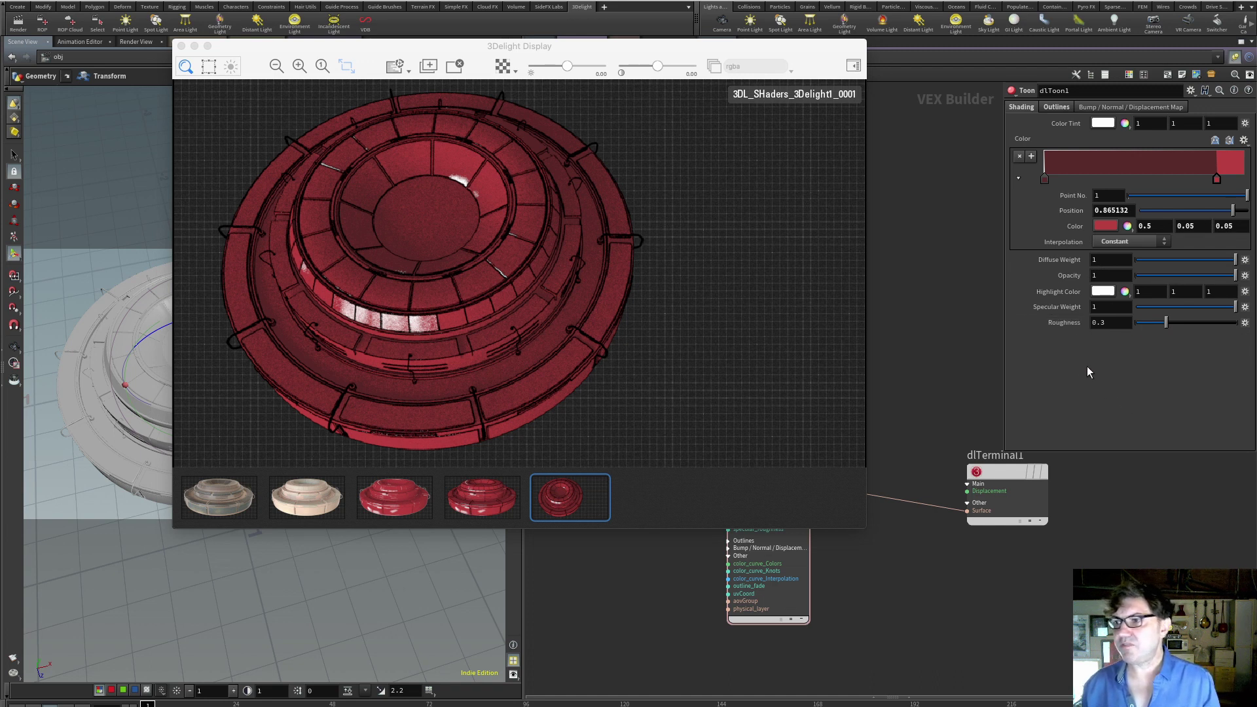
{"action": "left_click", "coordinate": [1056, 109]}
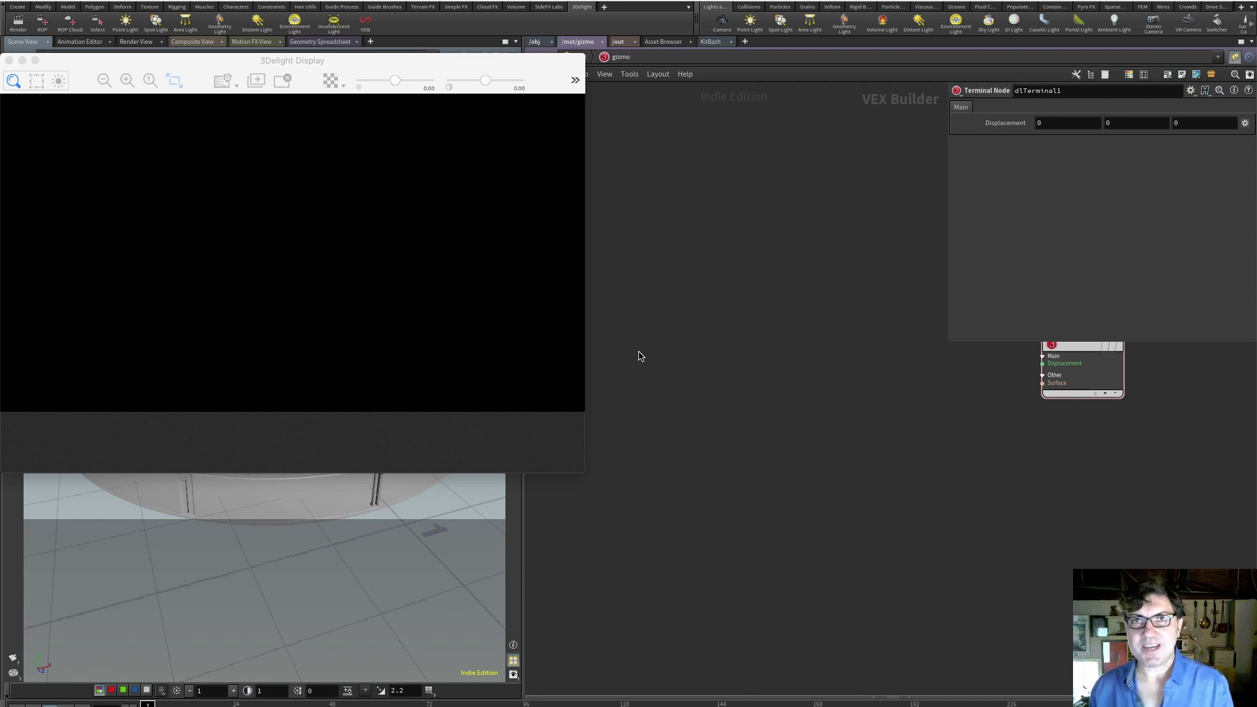
Add a 3Delight Principled node and connect its outColor to the terminal's Surface input.
{"action": "left_click_drag", "start_coordinate": [780, 392], "coordinate": [747, 427]}
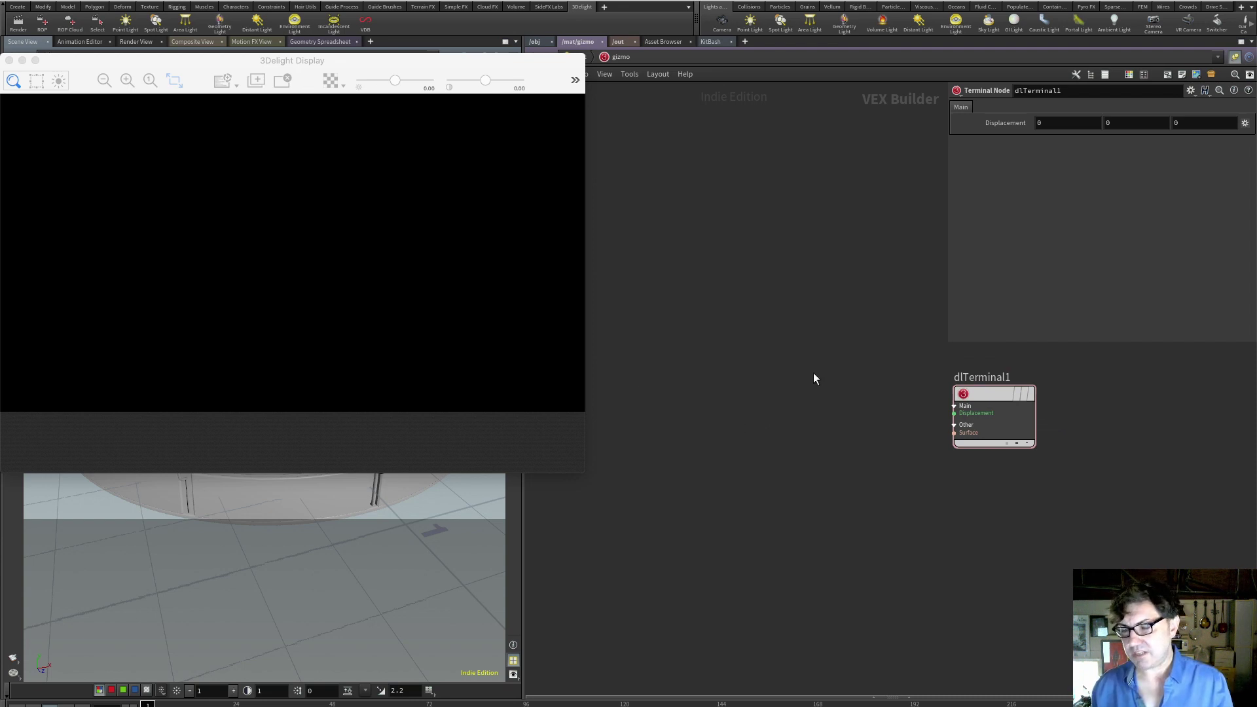
{"action": "key", "text": "Tab"}
{"action": "mouse_move", "coordinate": [789, 357]}
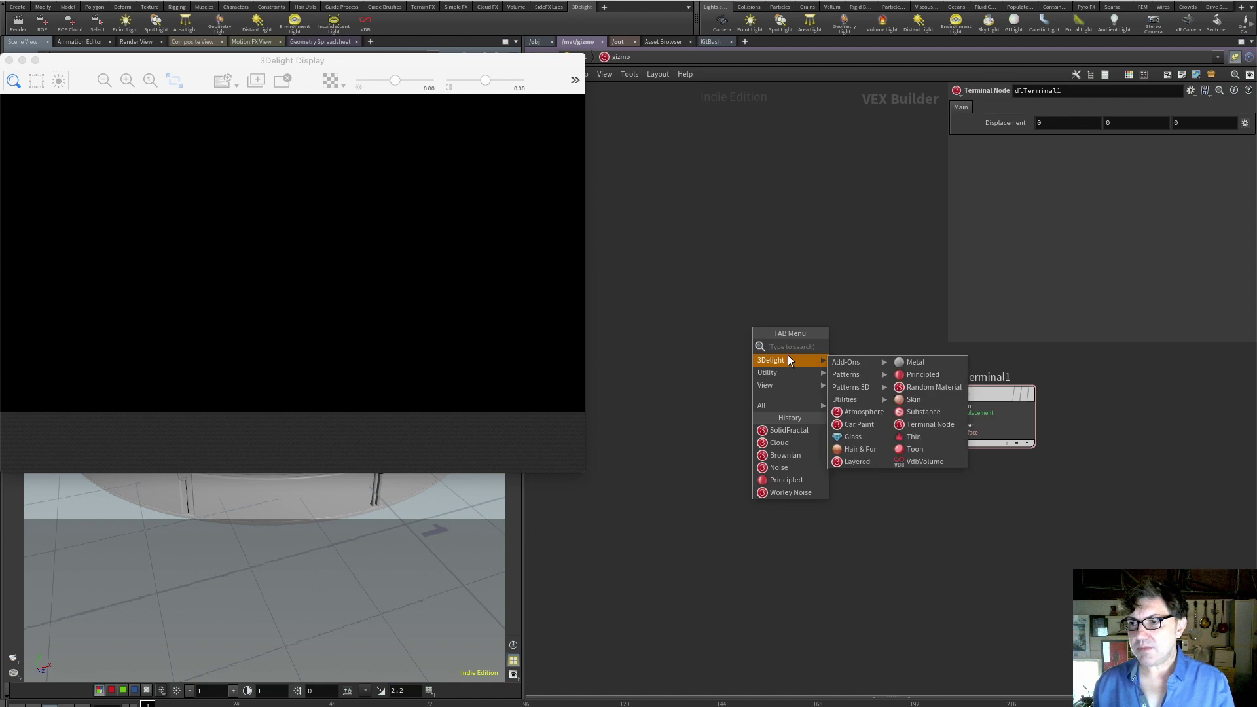
{"action": "left_click", "coordinate": [923, 375]}
{"action": "left_click", "coordinate": [820, 380]}
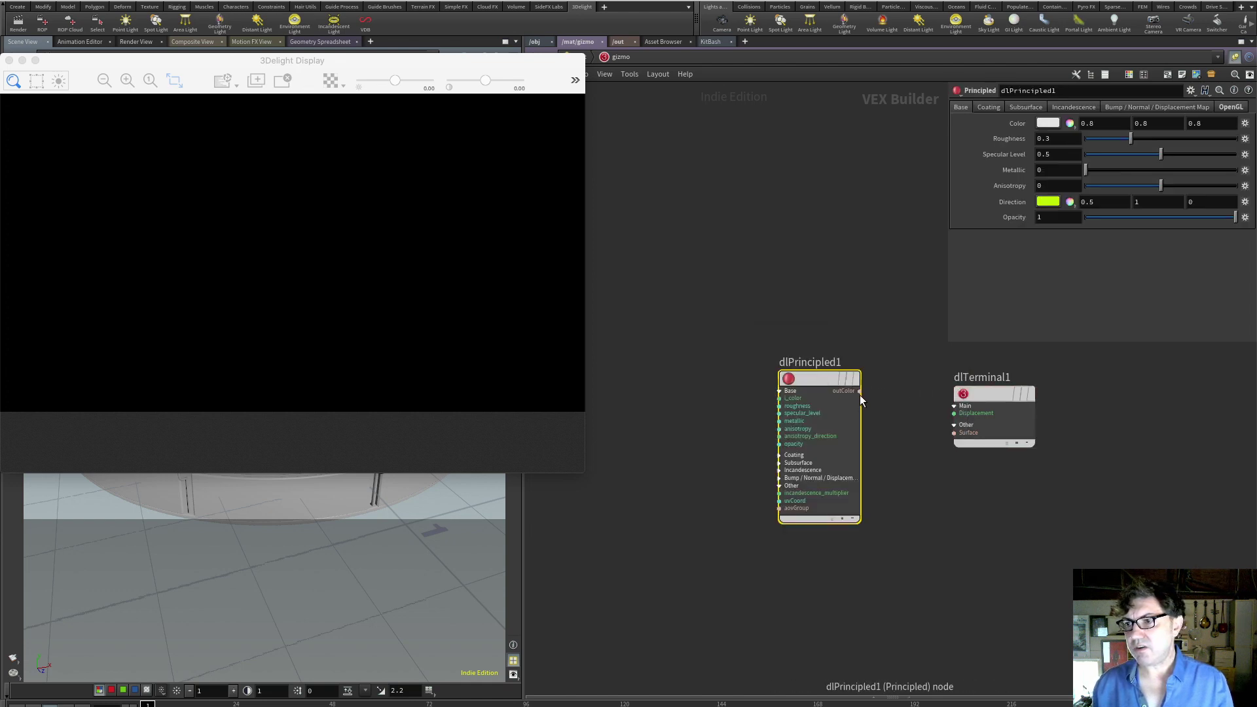
{"action": "left_click_drag", "start_coordinate": [859, 393], "coordinate": [954, 433]}
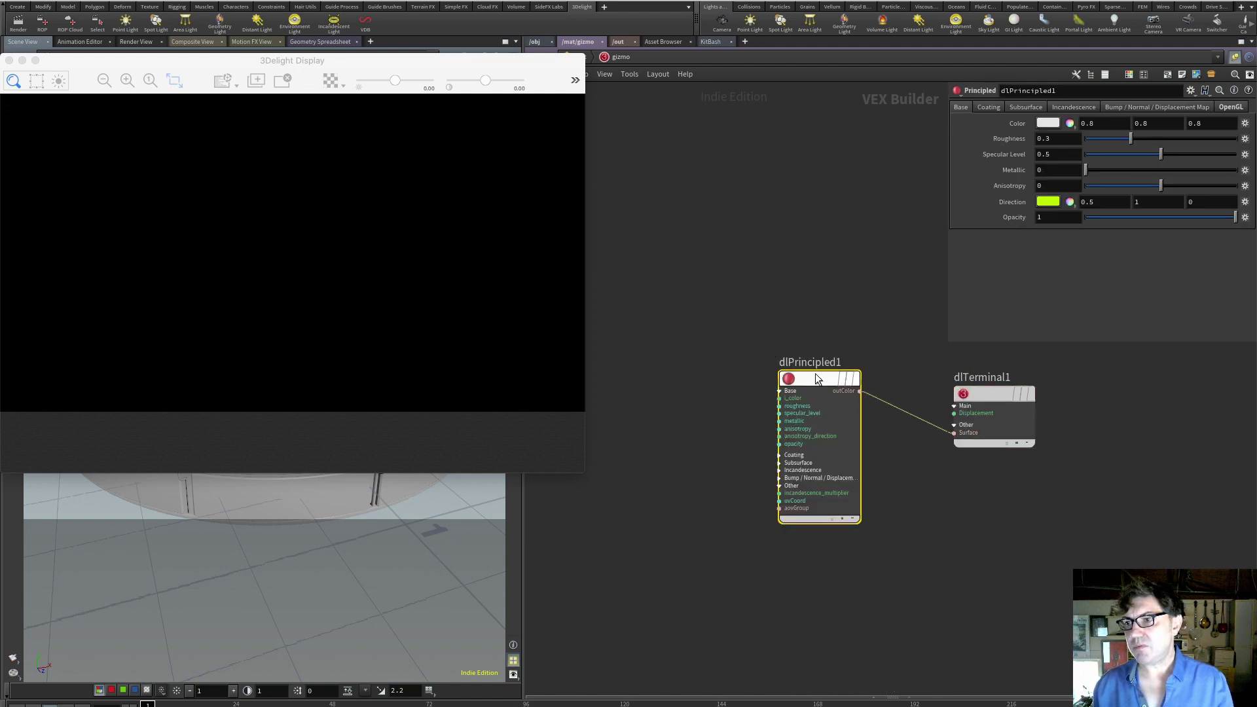
Set the Principled node's base Color to blue (0, 0.25, 0.5) and render the gizmo.
{"action": "left_click", "coordinate": [1047, 123]}
{"action": "left_click", "coordinate": [1159, 67]}
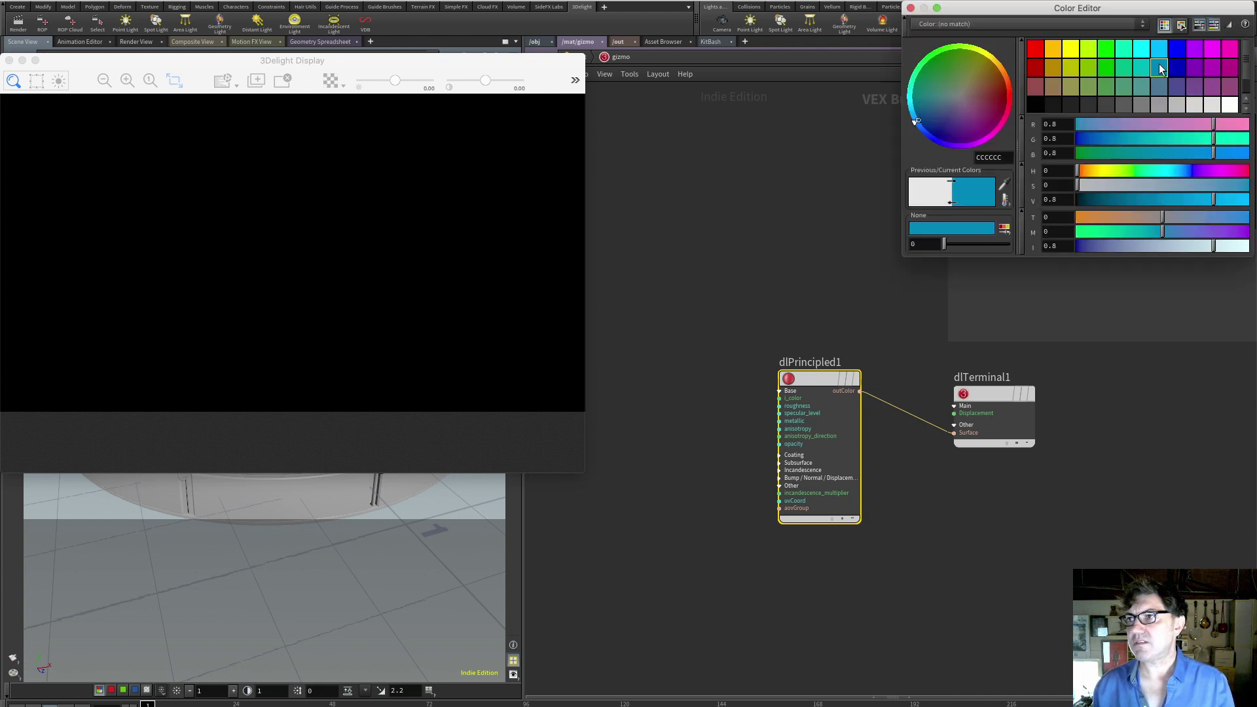
{"action": "left_click", "coordinate": [911, 8]}
{"action": "left_click", "coordinate": [18, 21]}
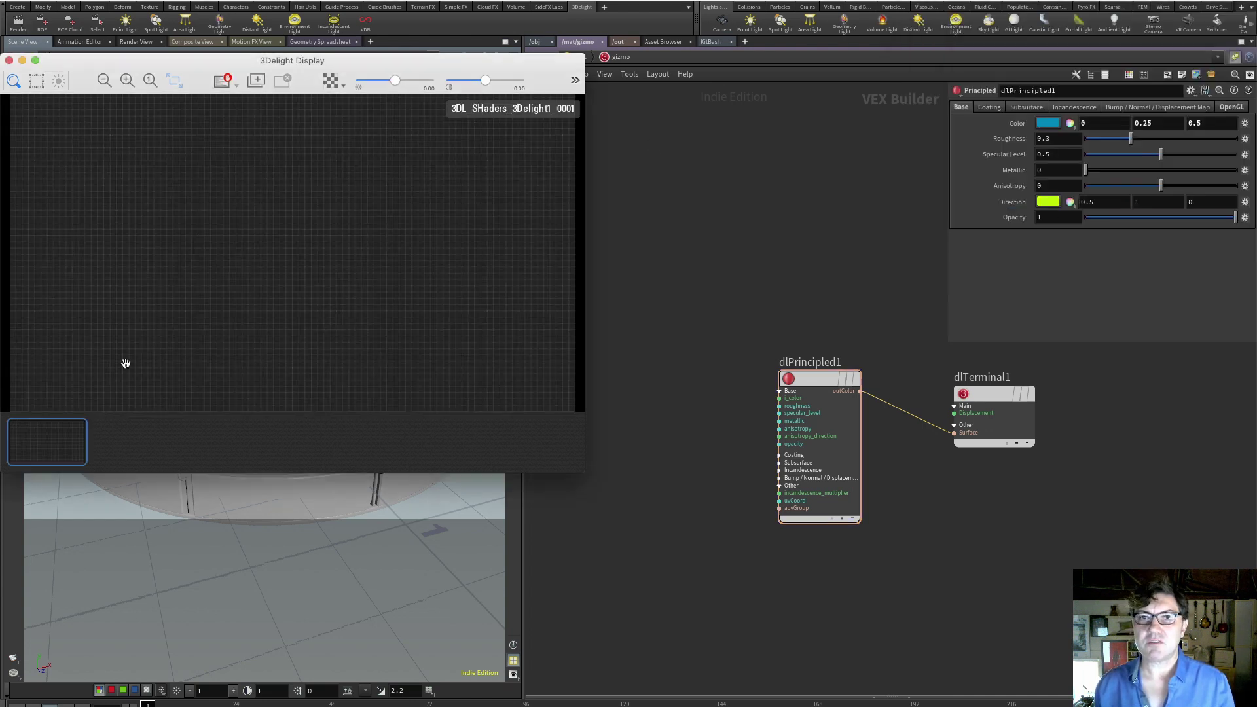
{"action": "left_click", "coordinate": [698, 330]}
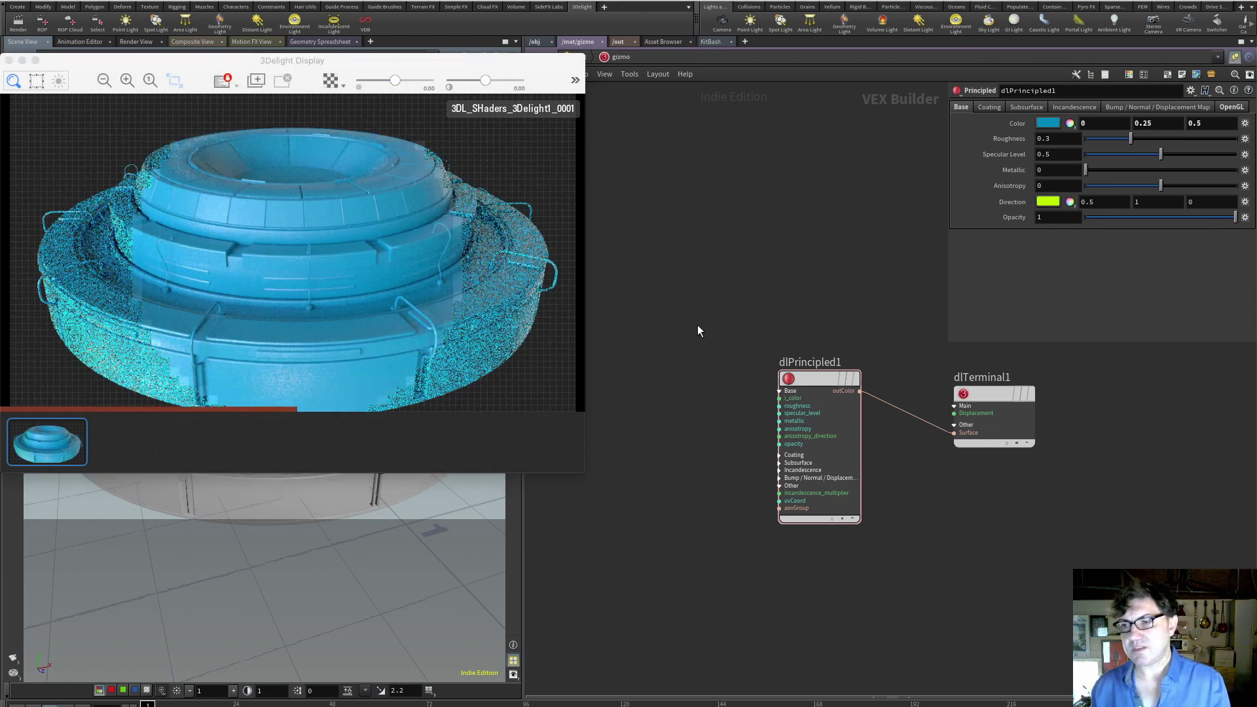
Add a 3Delight Noise pattern node, connect its outColor to the Principled node's i_color input, and render the gizmo.
{"action": "middle_click_drag", "start_coordinate": [682, 300], "coordinate": [741, 323]}
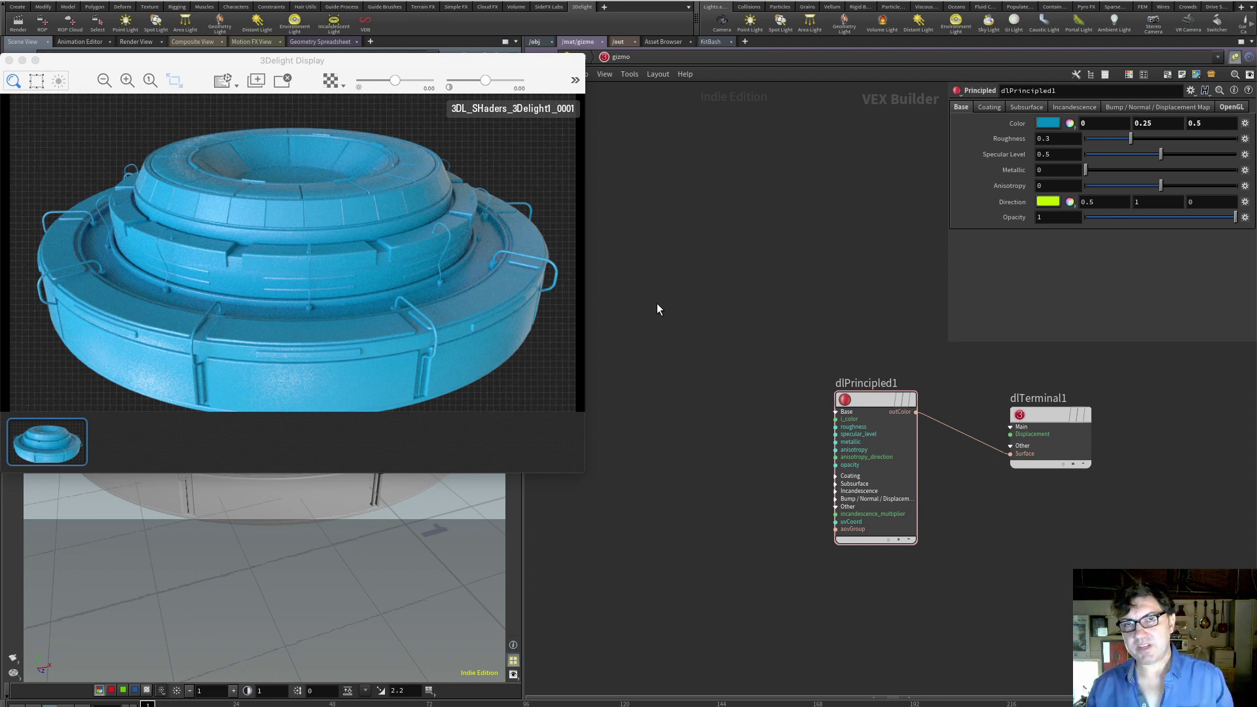
{"action": "key", "text": "Tab"}
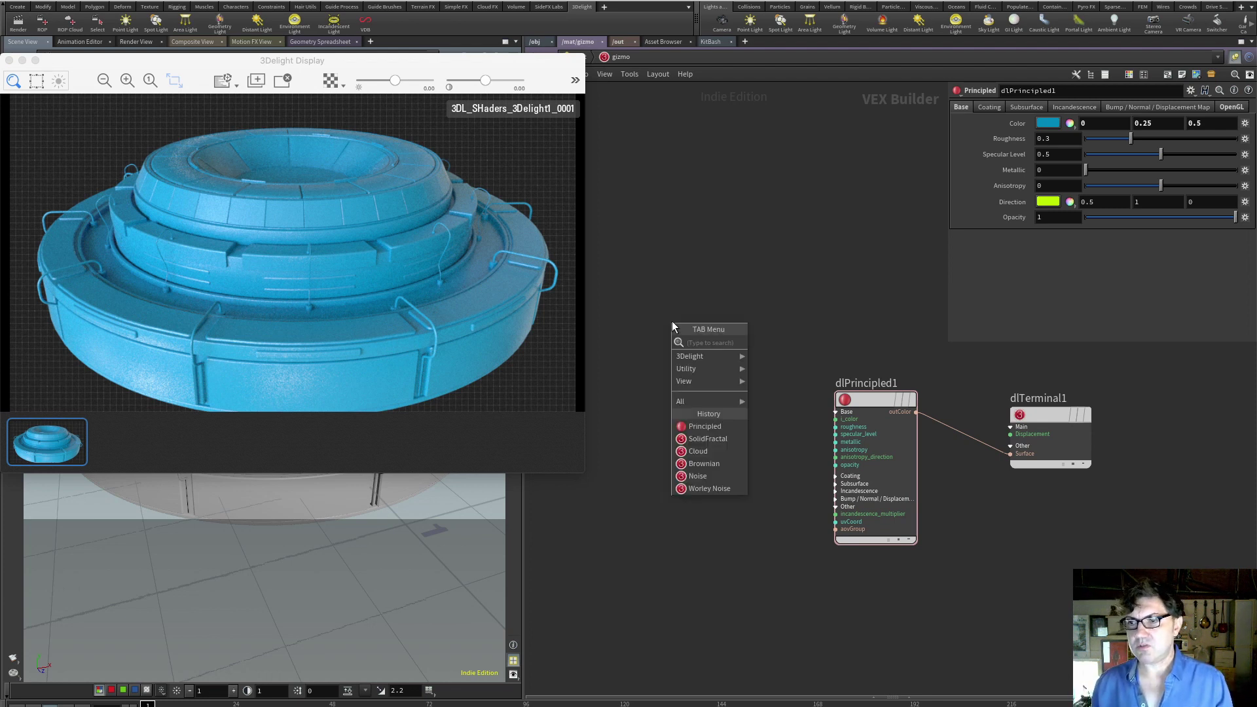
{"action": "mouse_move", "coordinate": [705, 353]}
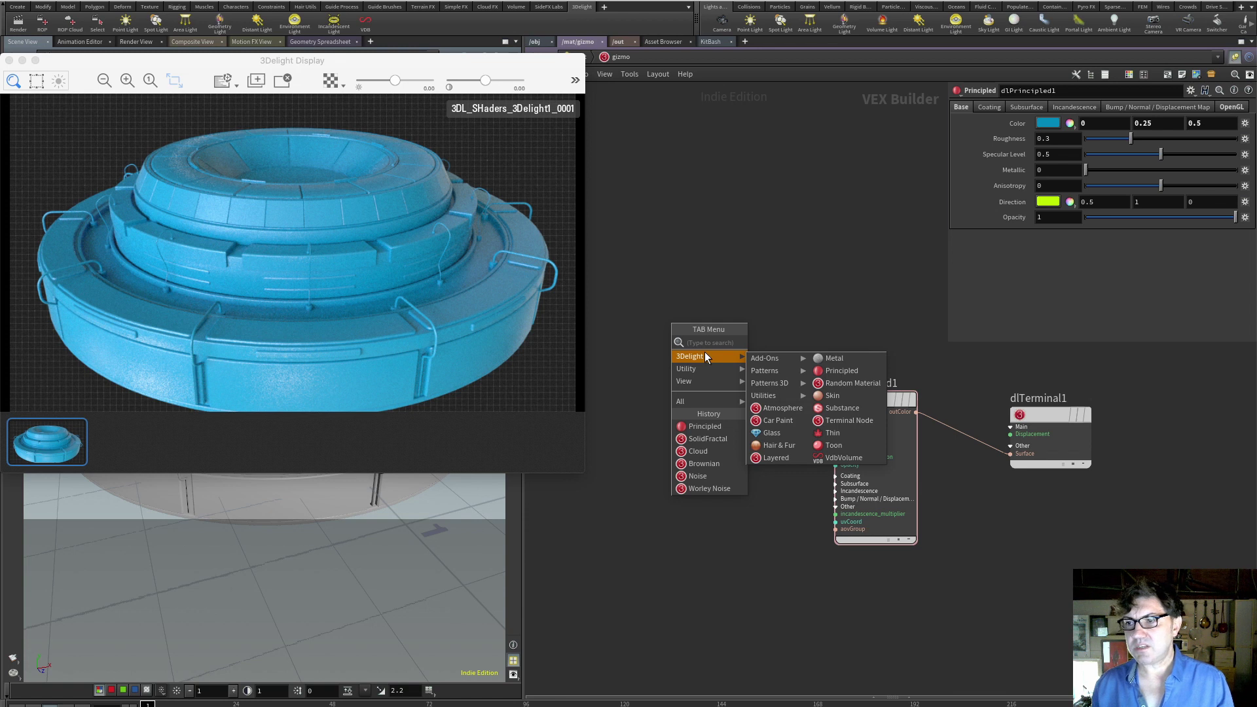
{"action": "mouse_move", "coordinate": [779, 372]}
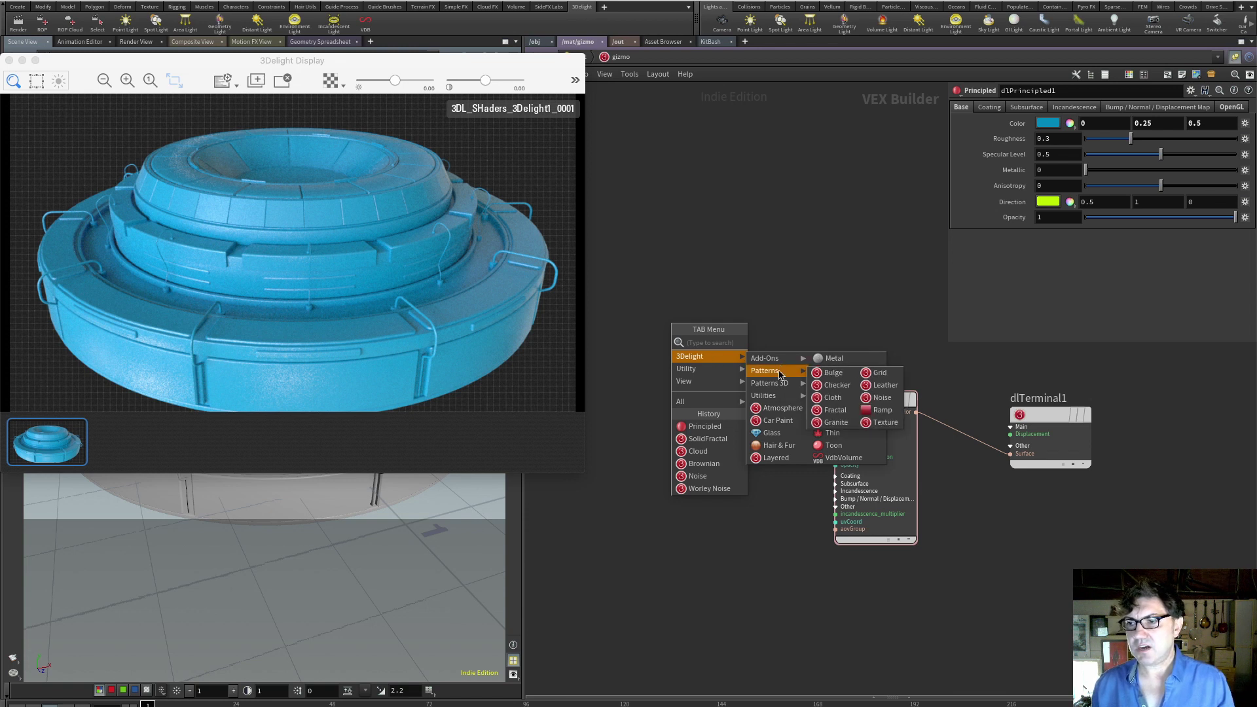
{"action": "left_click", "coordinate": [882, 398]}
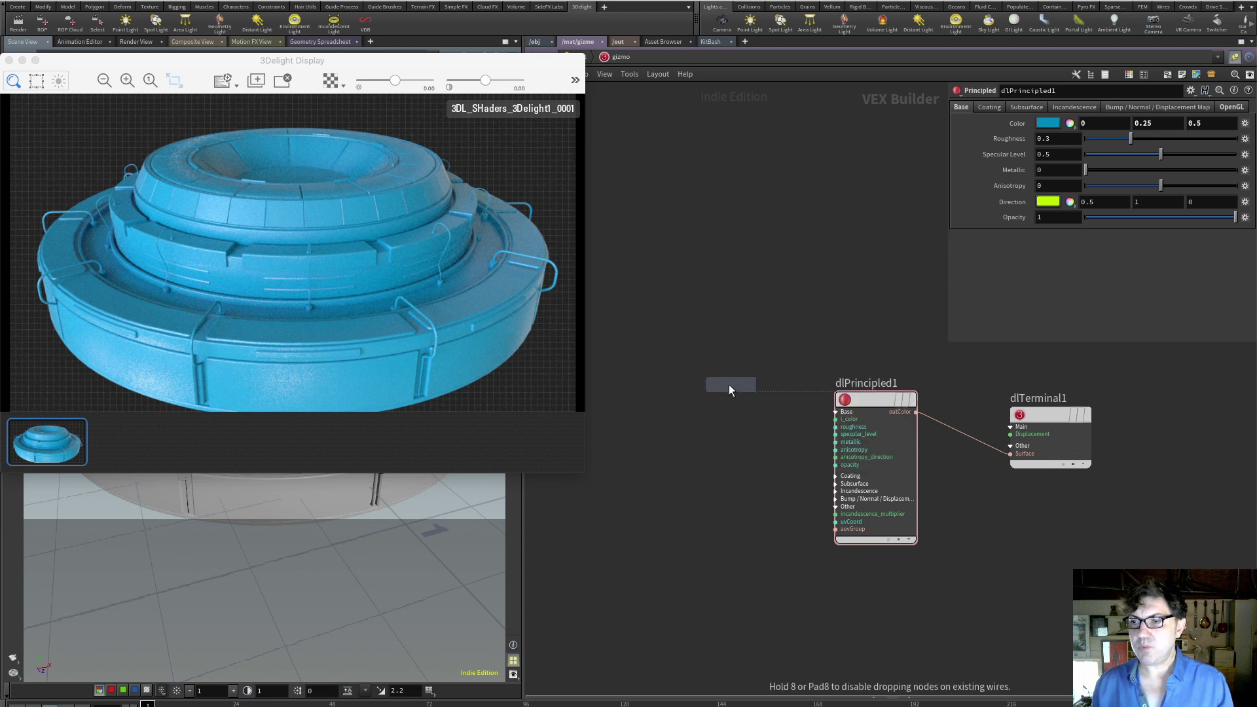
{"action": "left_click", "coordinate": [729, 385]}
{"action": "left_click_drag", "start_coordinate": [740, 382], "coordinate": [818, 424]}
{"action": "left_click", "coordinate": [19, 22]}
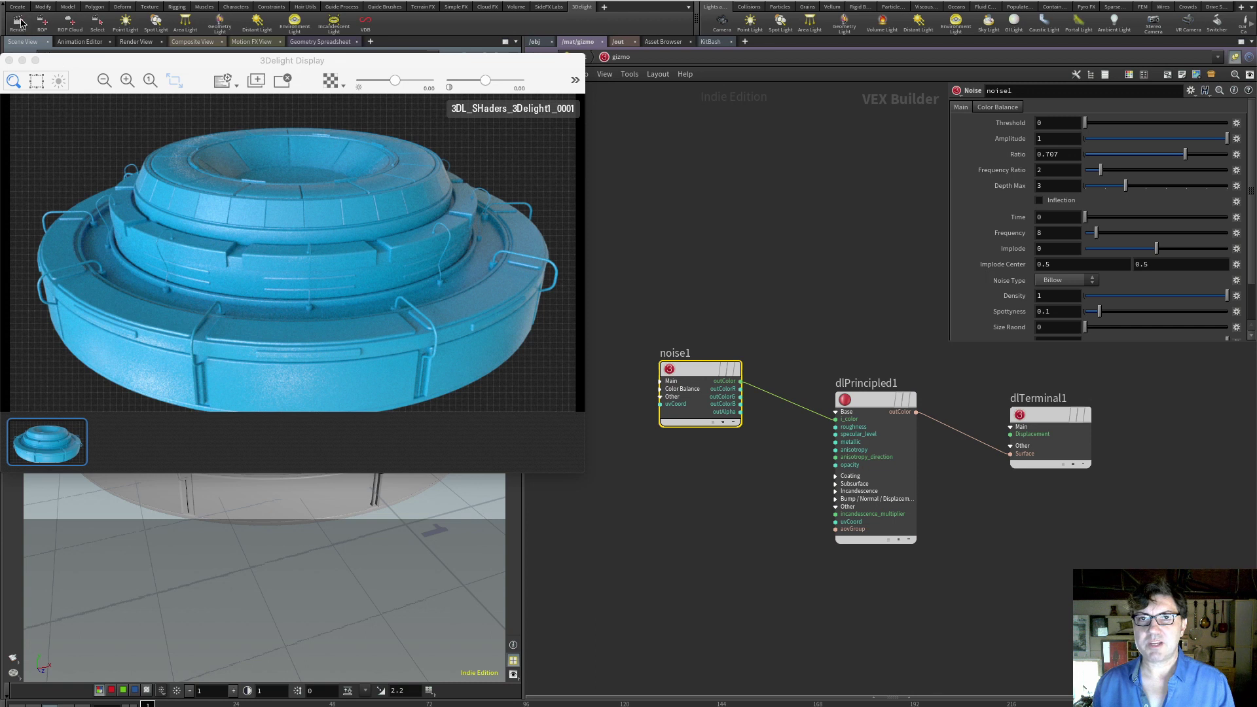
{"action": "left_click", "coordinate": [141, 442]}
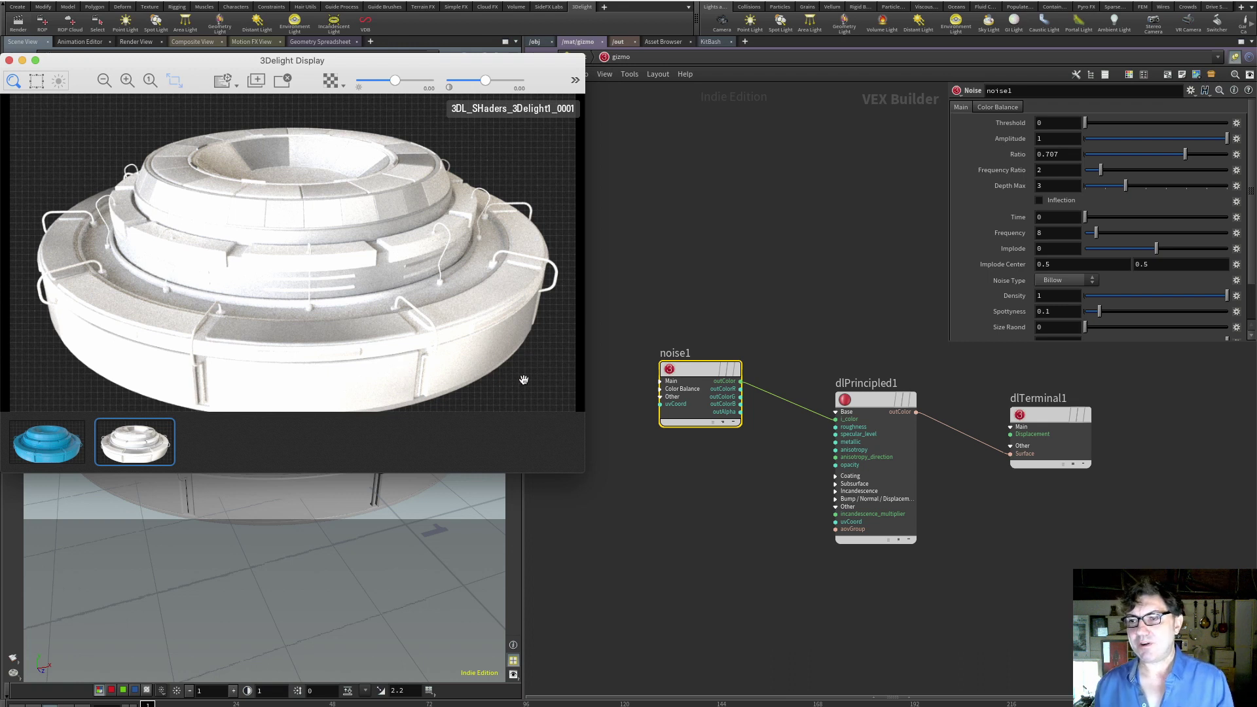
Replace the Noise node with a 3D Brownian pattern, connect its outColor to the Principled node's i_color input, and render the gizmo.
{"action": "left_click_drag", "start_coordinate": [617, 313], "coordinate": [712, 400]}
{"action": "key", "text": "Delete"}
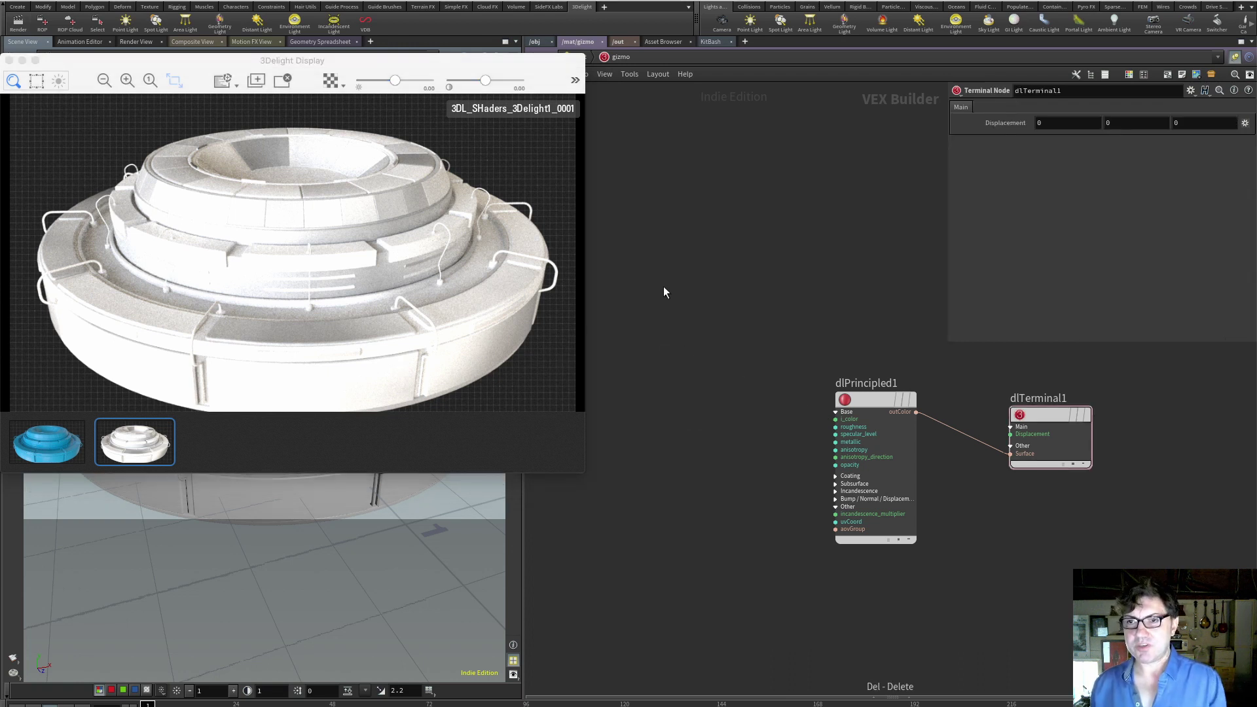
{"action": "key", "text": "Tab"}
{"action": "mouse_move", "coordinate": [679, 274]}
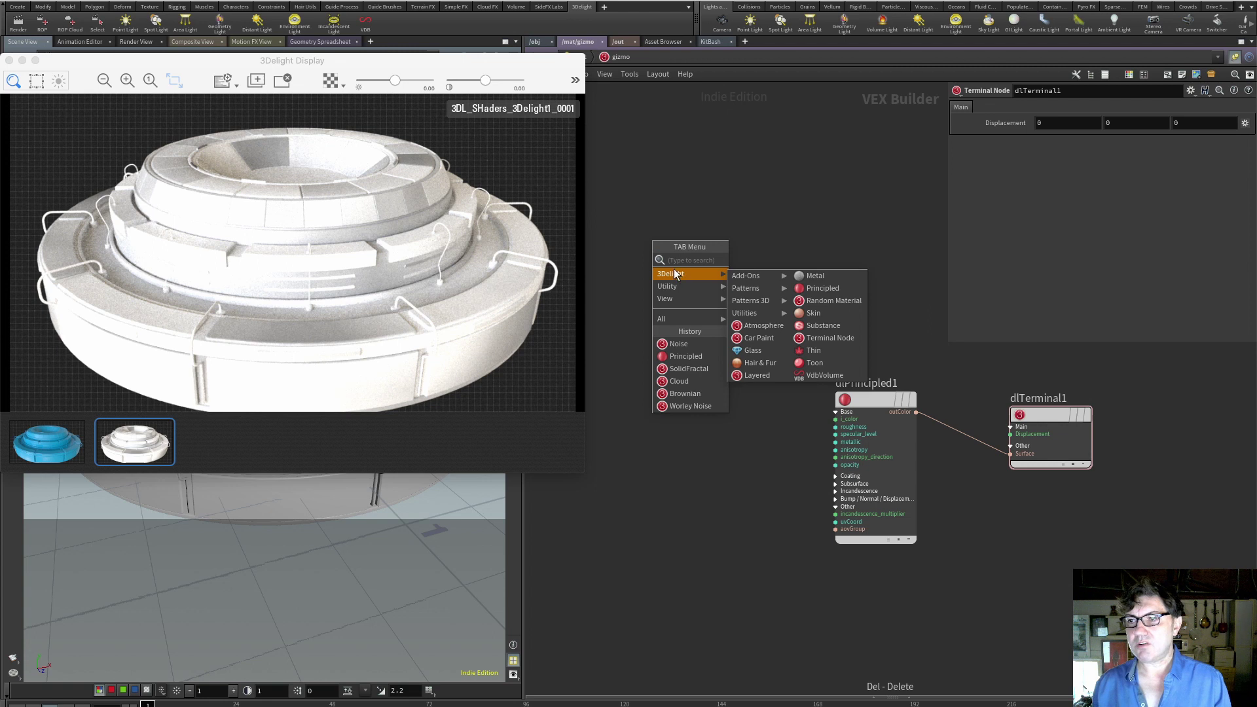
{"action": "mouse_move", "coordinate": [764, 304]}
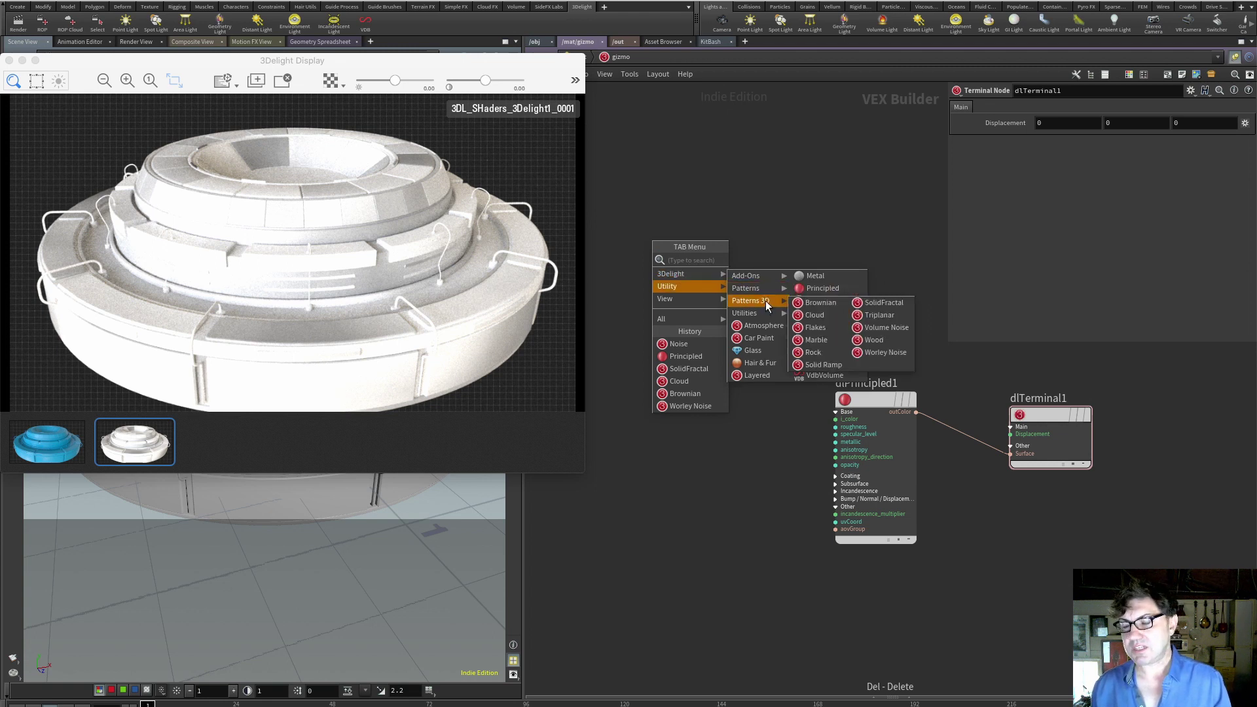
{"action": "left_click", "coordinate": [822, 308]}
{"action": "left_click", "coordinate": [678, 328]}
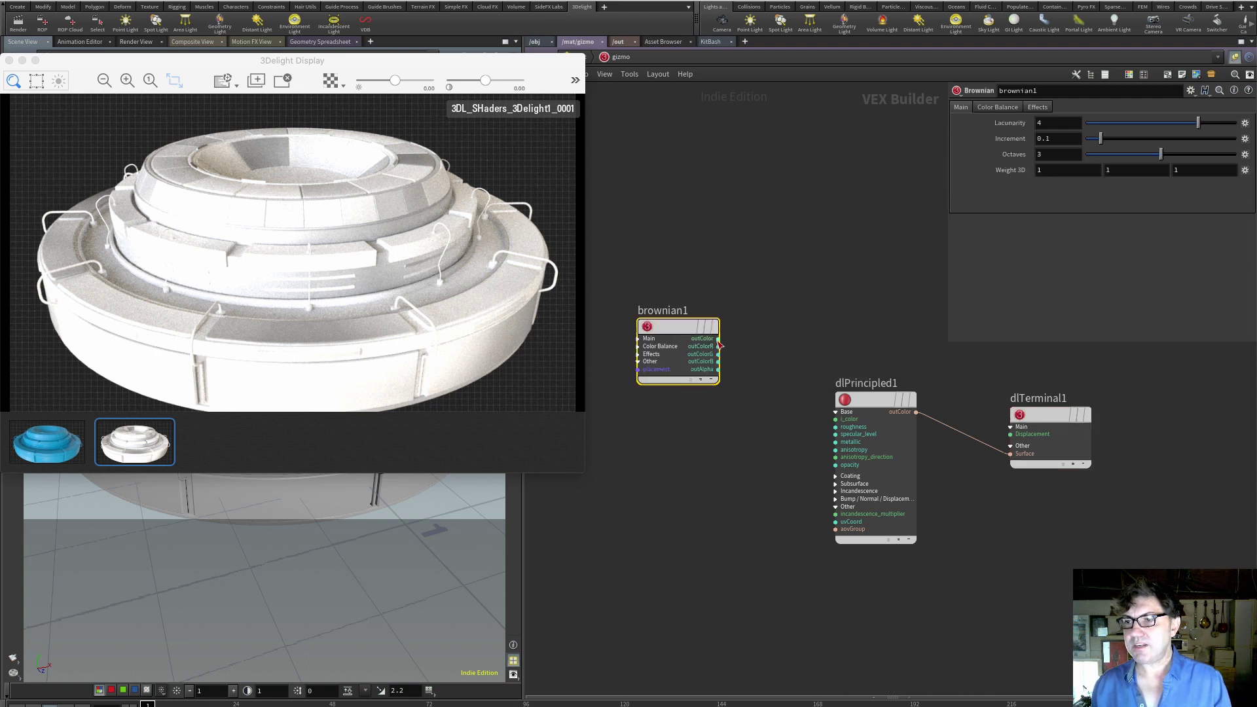
{"action": "left_click_drag", "start_coordinate": [718, 339], "coordinate": [836, 419]}
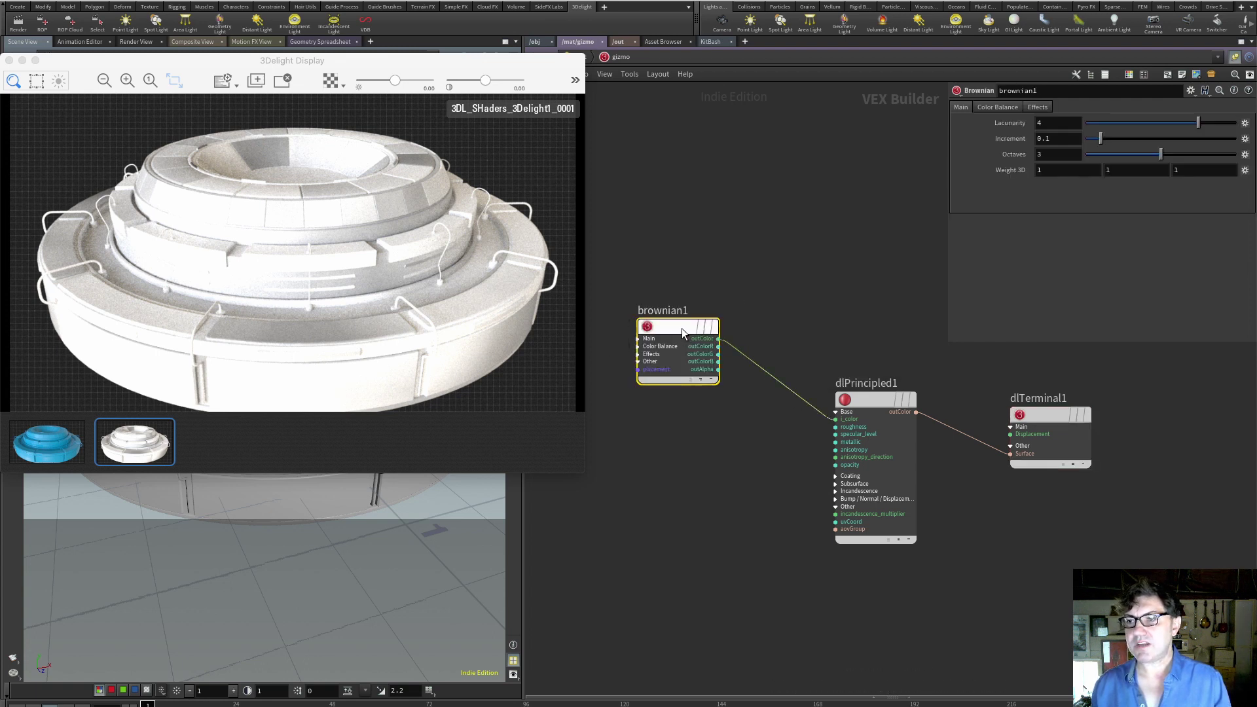
{"action": "left_click", "coordinate": [19, 25]}
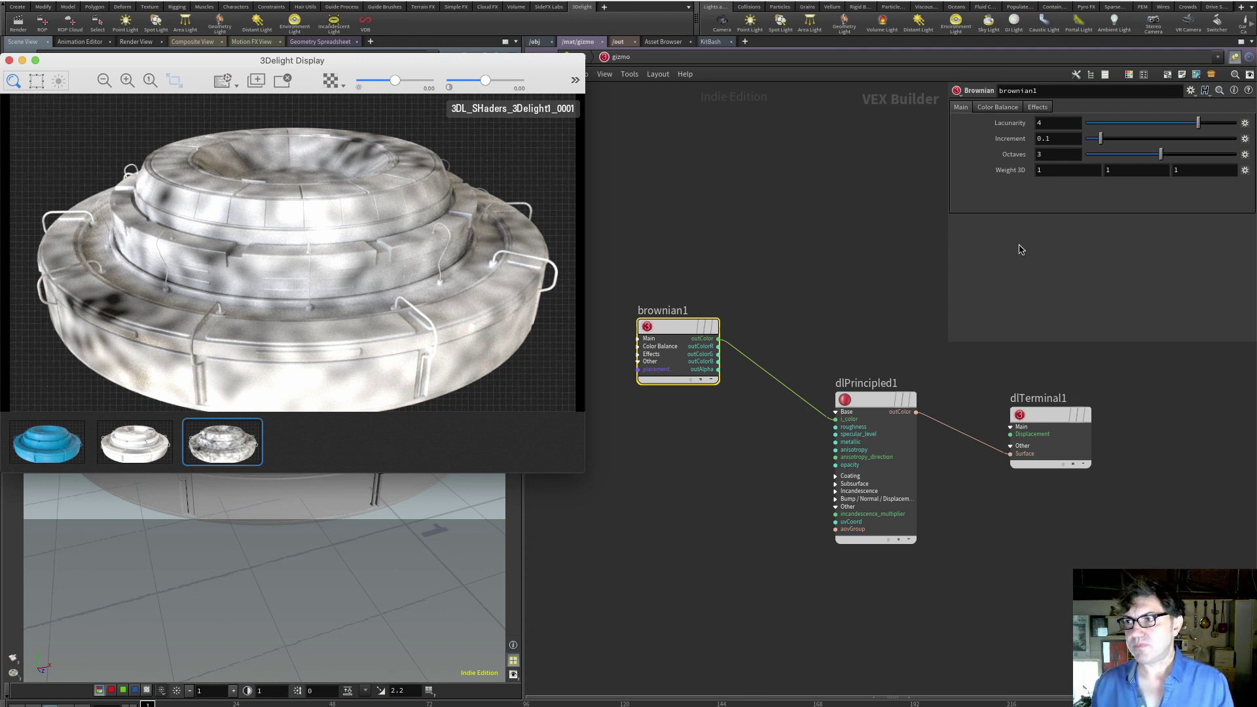
Set the Brownian pattern's Lacunarity to 6 and render the gizmo.
{"action": "left_click", "coordinate": [935, 202]}
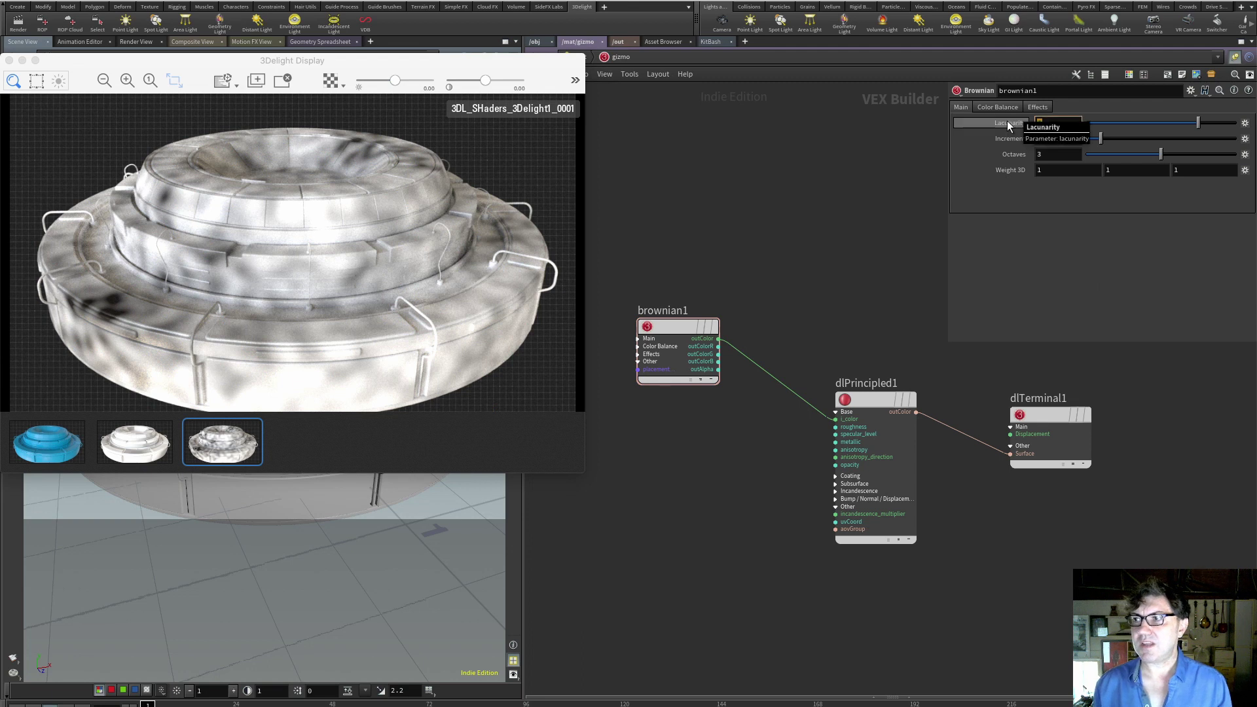
{"action": "key", "text": "Return"}
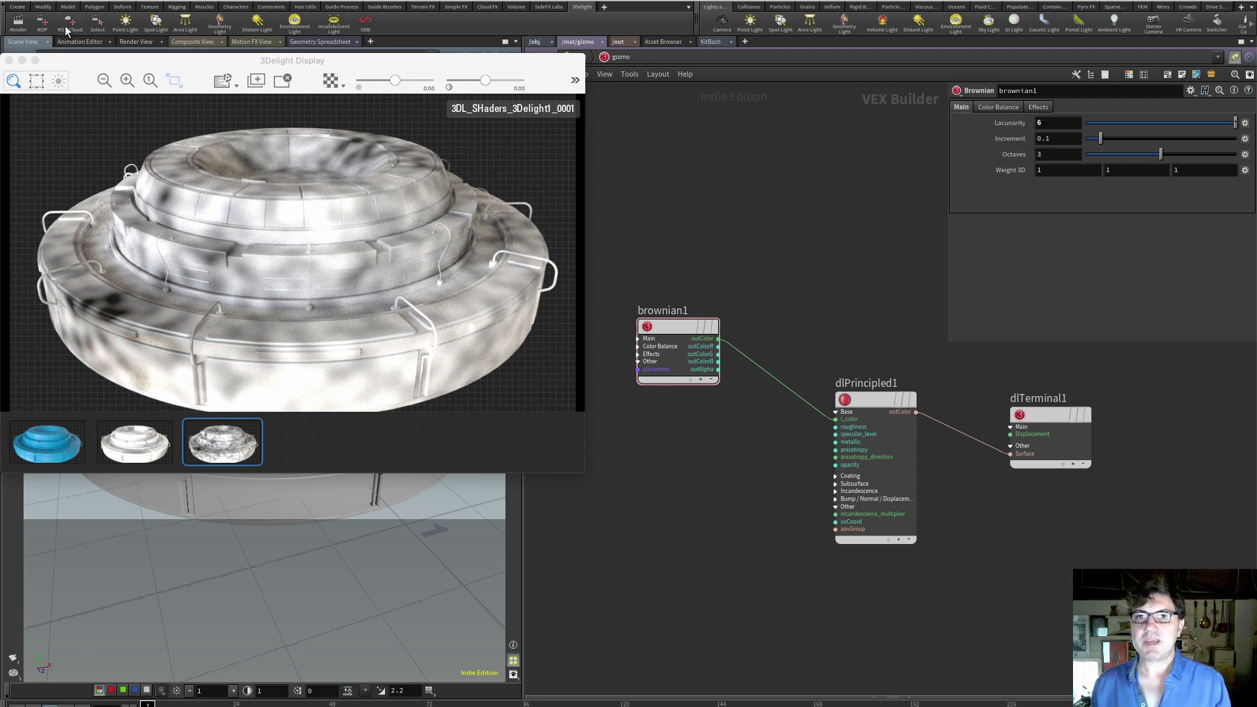
{"action": "left_click", "coordinate": [19, 21]}
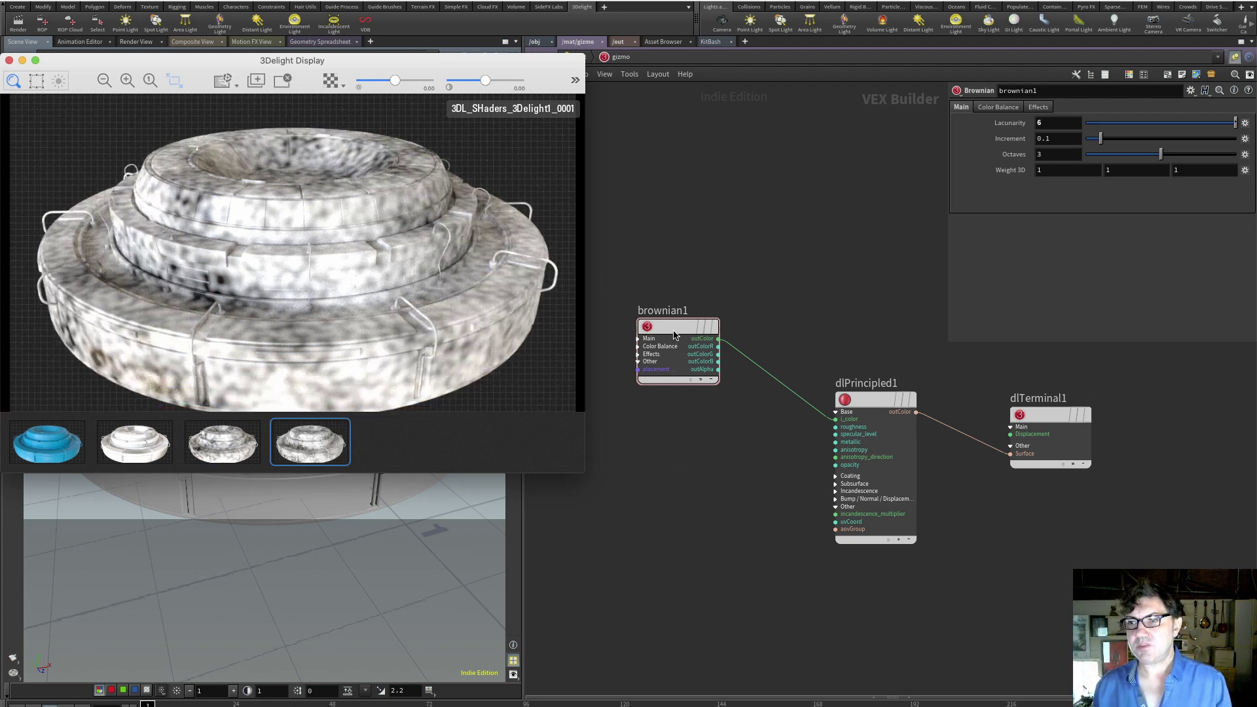
Add a 3D Cloud pattern below Brownian, connect its outColor to the Principled node's i_color input, and render the gizmo.
{"action": "left_click_drag", "start_coordinate": [670, 321], "coordinate": [651, 230]}
{"action": "key", "text": "Tab"}
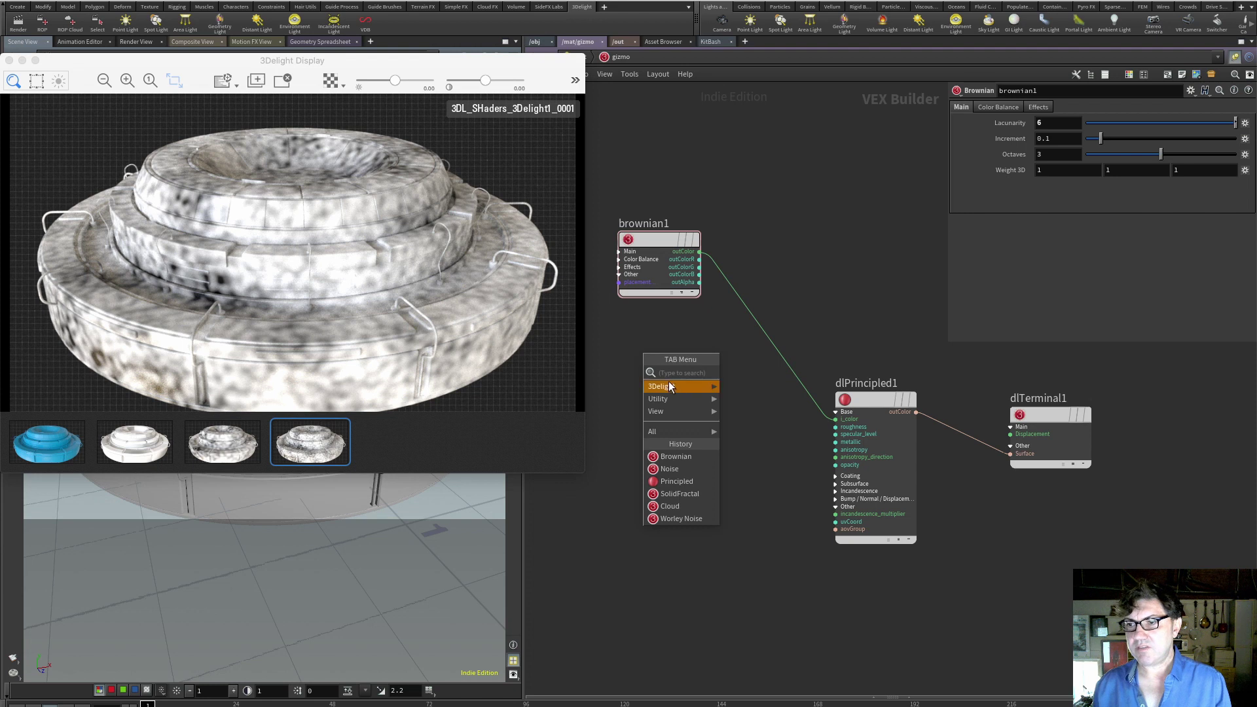
{"action": "mouse_move", "coordinate": [670, 384]}
{"action": "mouse_move", "coordinate": [754, 412]}
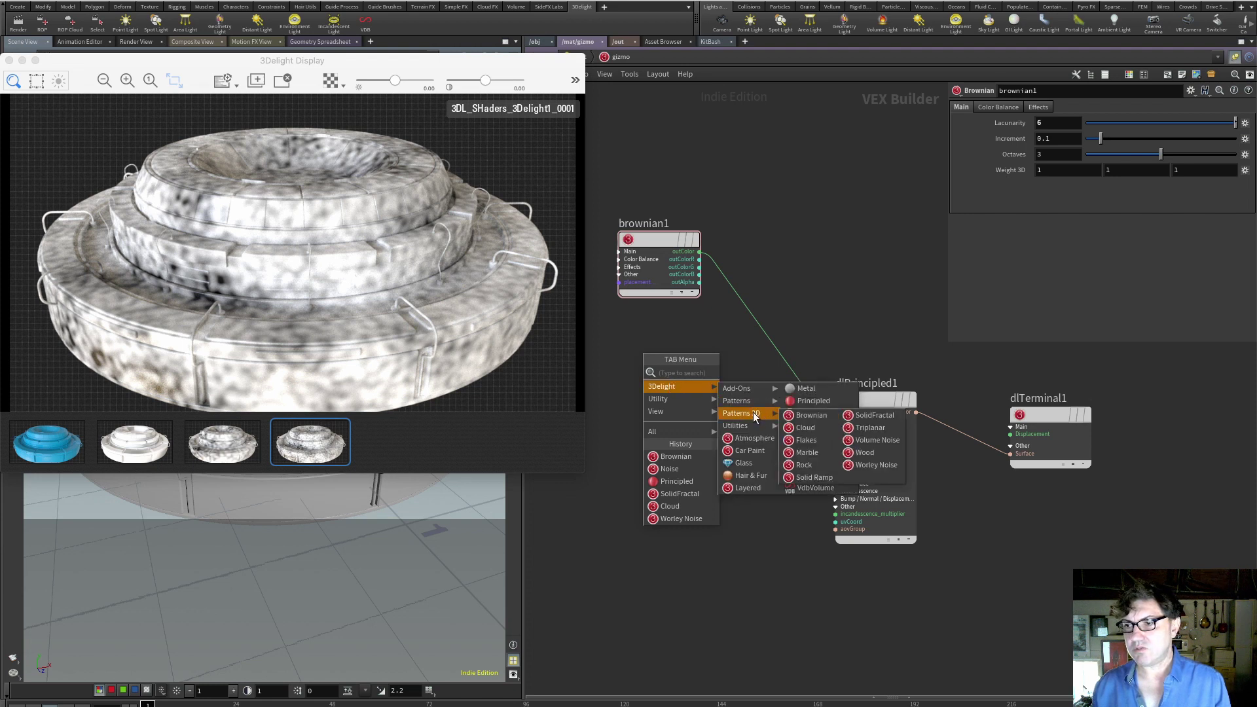
{"action": "left_click", "coordinate": [820, 429]}
{"action": "left_click", "coordinate": [639, 387]}
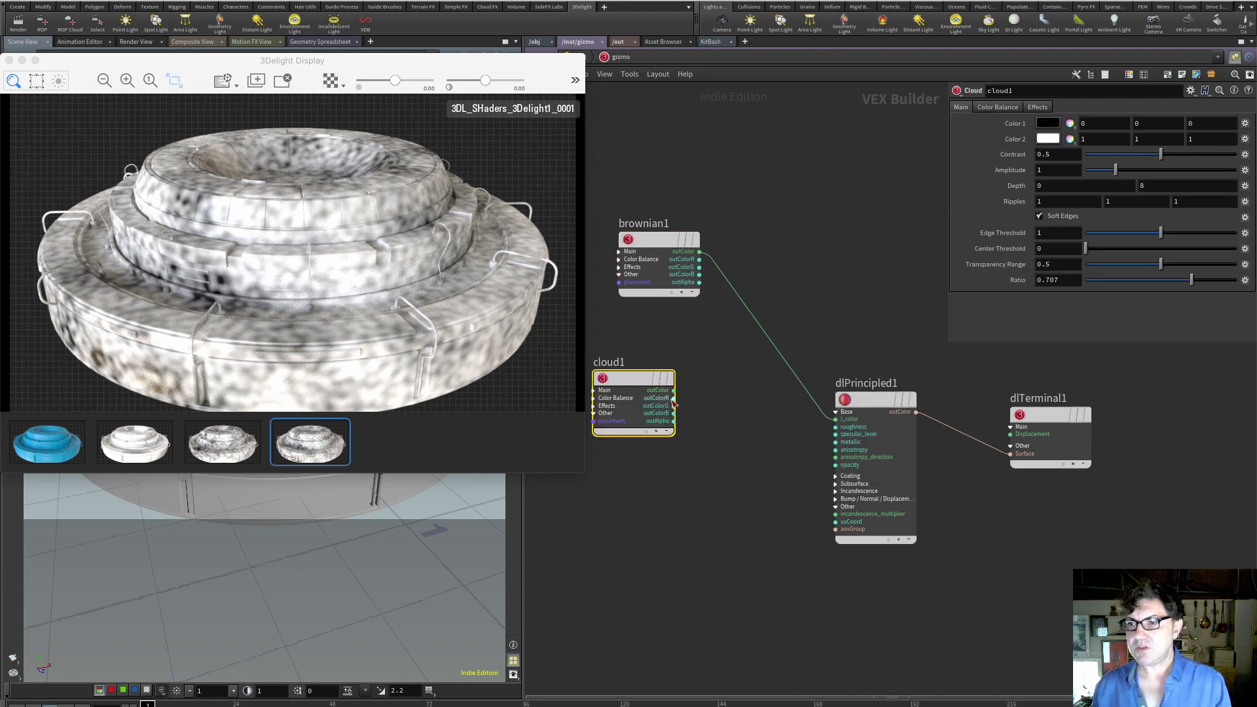
{"action": "mouse_move", "coordinate": [675, 391]}
{"action": "left_mouse_down"}
{"action": "mouse_move", "coordinate": [836, 419]}
{"action": "mouse_move", "coordinate": [682, 370]}
{"action": "left_mouse_up"}
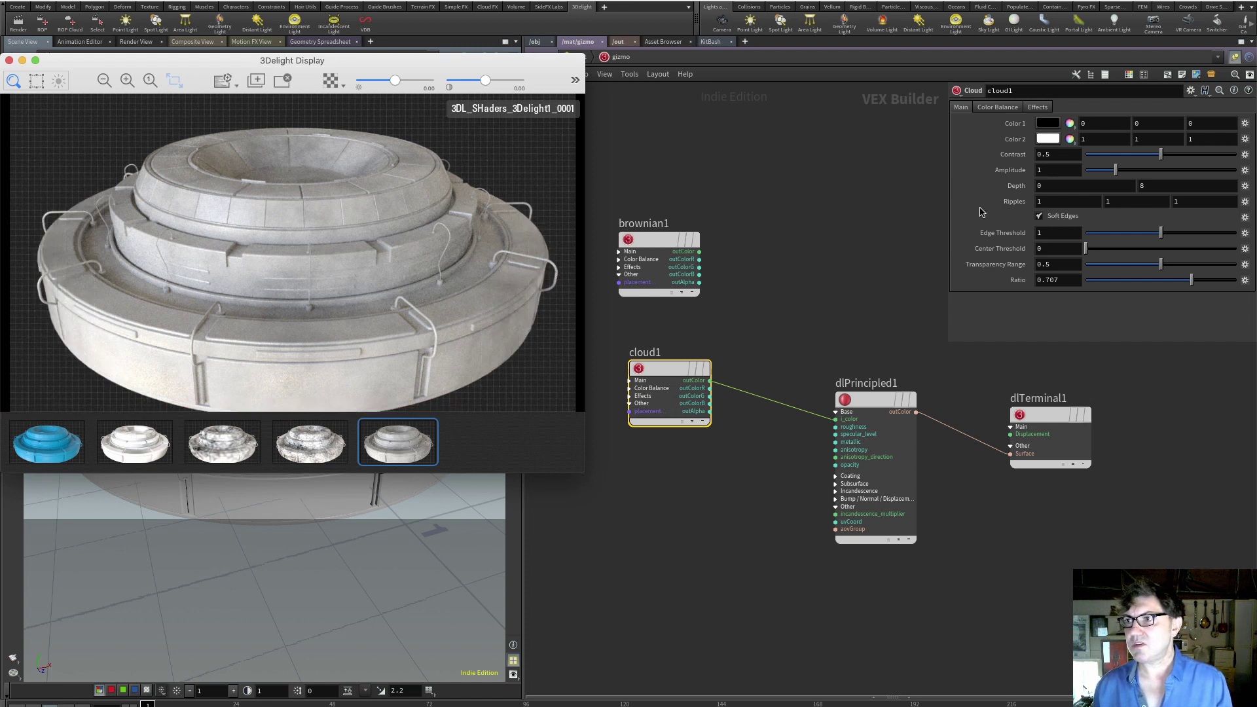
Set the Cloud pattern's Ratio to 1 and Contrast to .6, and render the gizmo.
{"action": "double_click", "coordinate": [1058, 279]}
{"action": "type", "text": "1"}
{"action": "key", "text": "Return"}
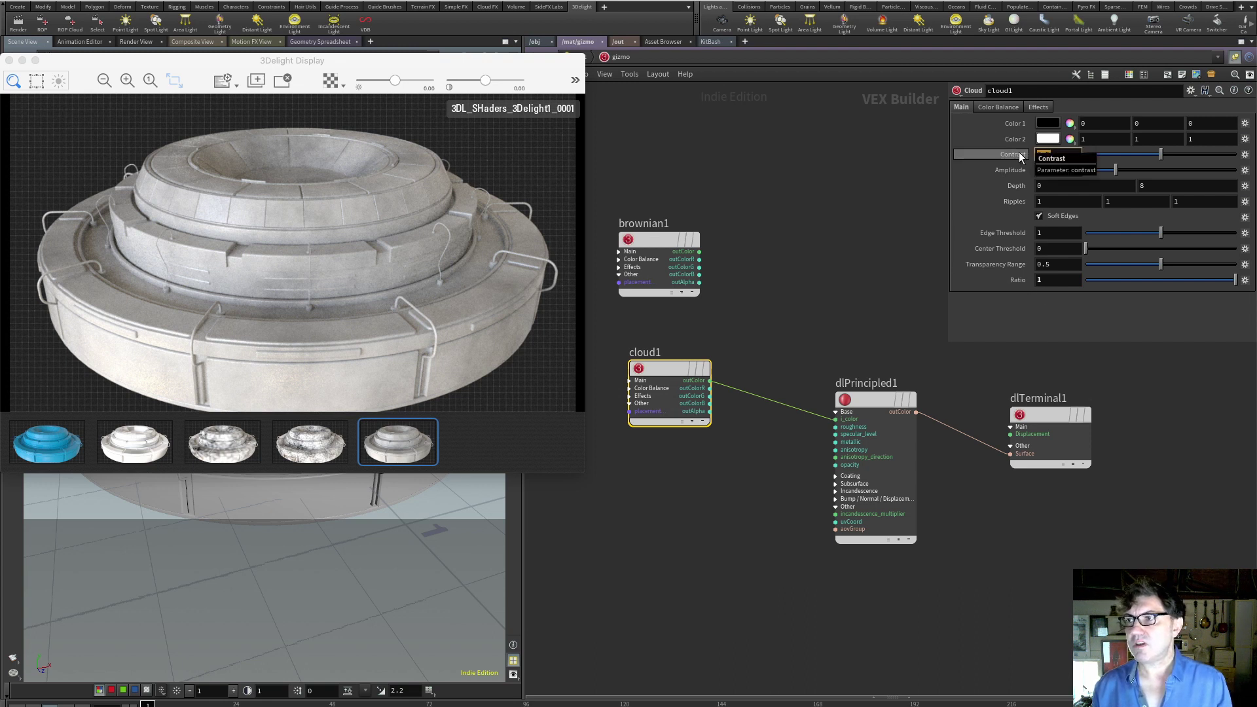
{"action": "type", "text": ".6"}
{"action": "key", "text": "Return"}
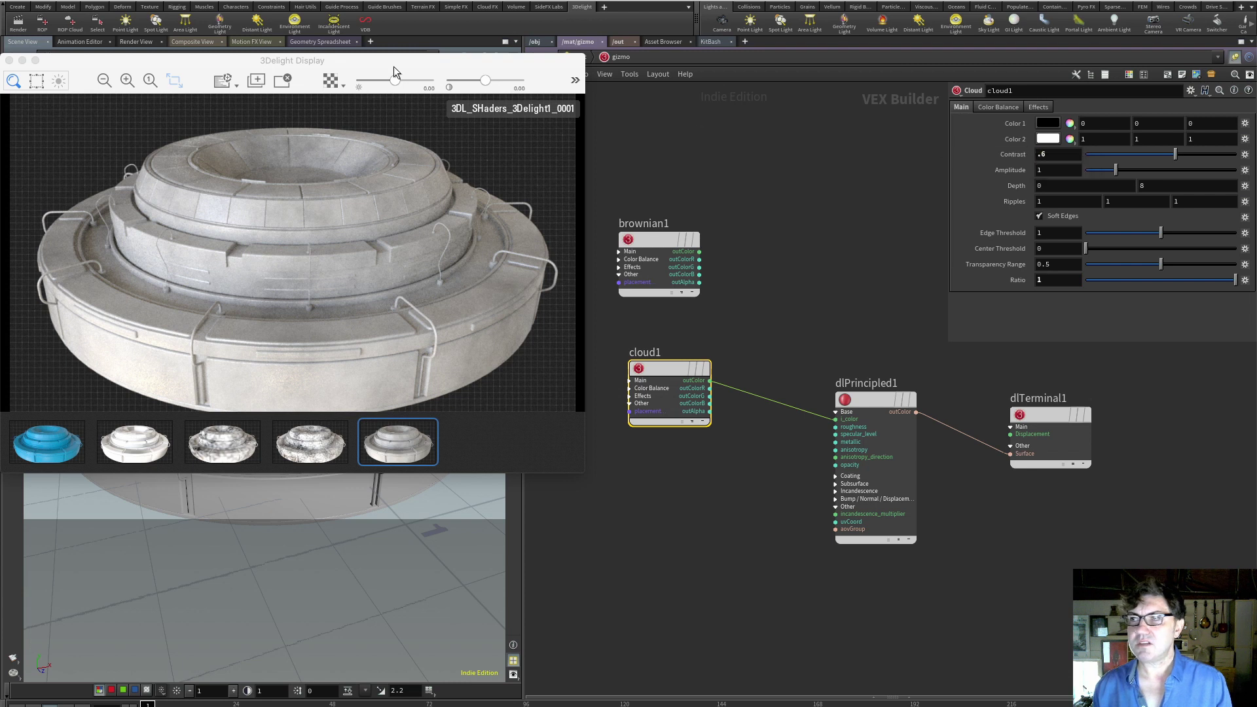
{"action": "left_click", "coordinate": [20, 24]}
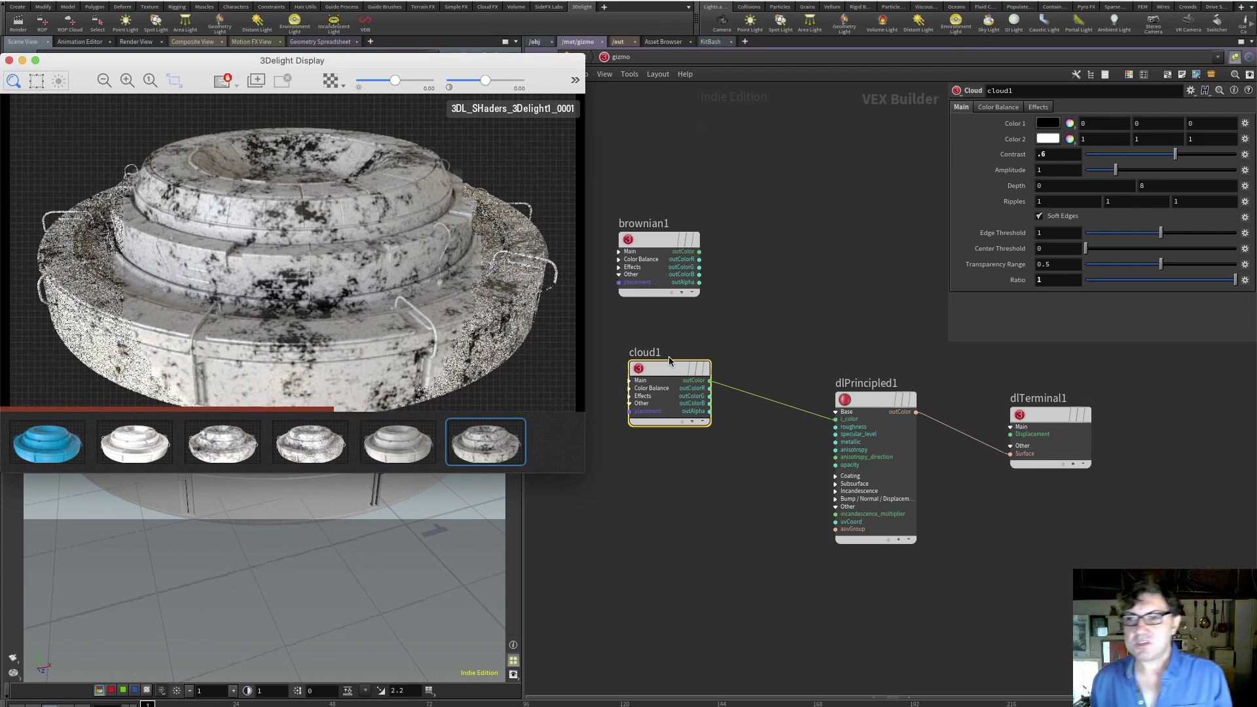
Add a 3D SolidFractal pattern below the Cloud node and connect its outColor to the Principled node's i_color input.
{"action": "left_click_drag", "start_coordinate": [658, 374], "coordinate": [649, 344]}
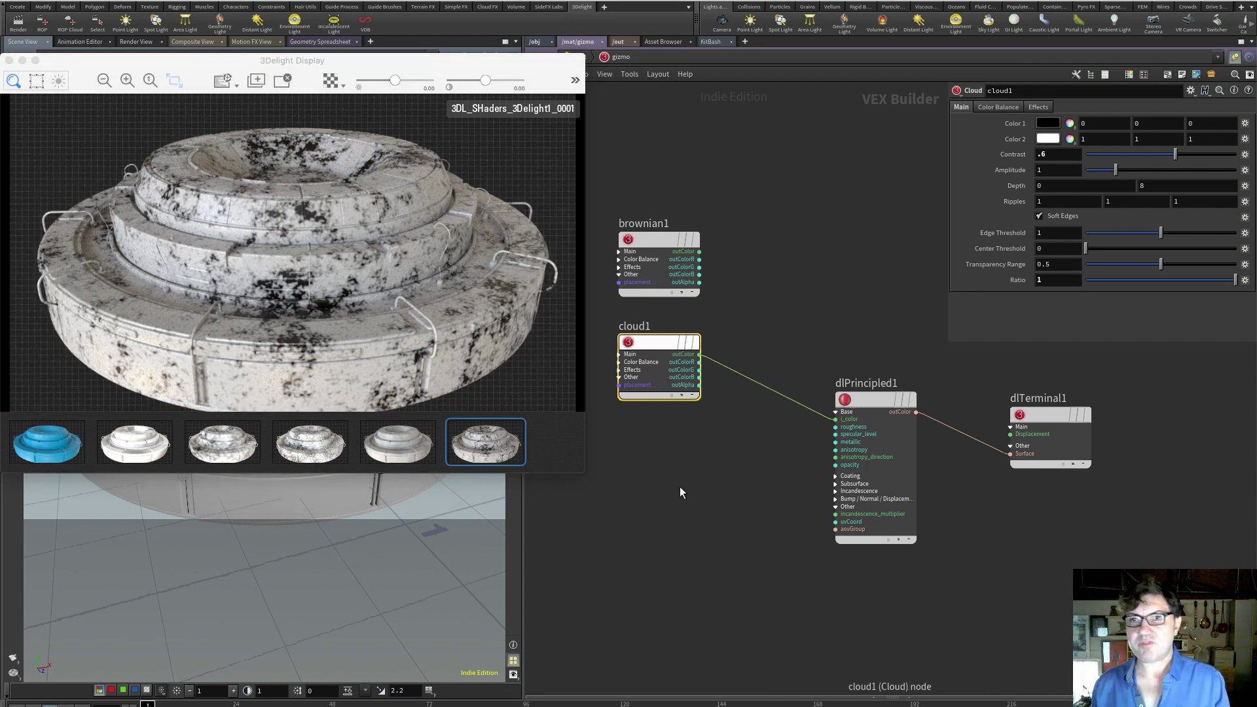
{"action": "left_click", "coordinate": [651, 483]}
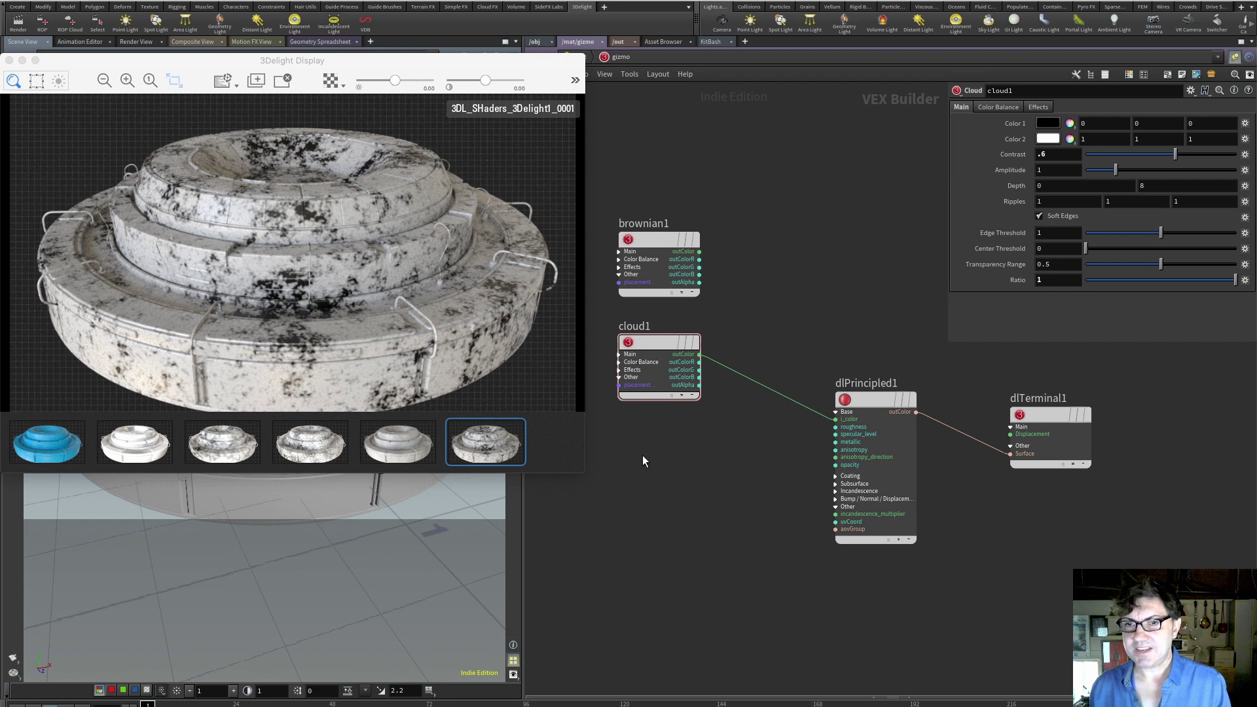
{"action": "key", "text": "Tab"}
{"action": "mouse_move", "coordinate": [678, 486]}
{"action": "mouse_move", "coordinate": [767, 513]}
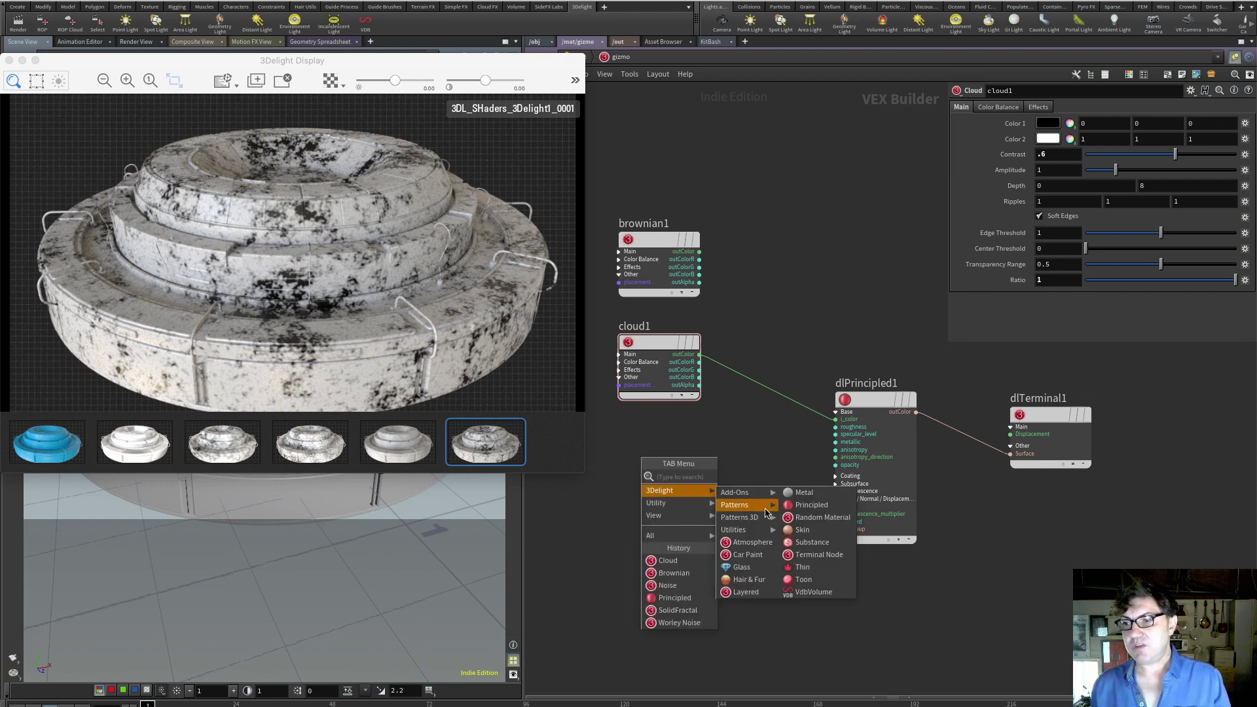
{"action": "left_click", "coordinate": [864, 518]}
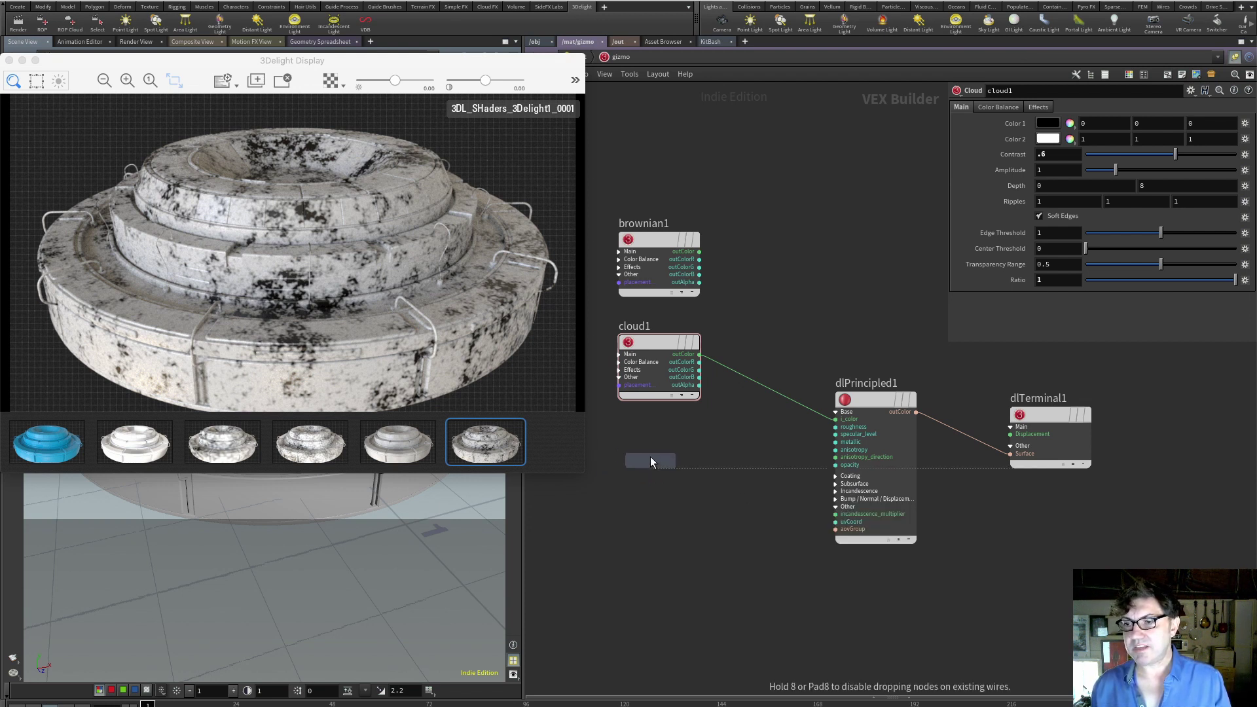
{"action": "left_click", "coordinate": [650, 461]}
{"action": "left_click_drag", "start_coordinate": [835, 419], "coordinate": [694, 462]}
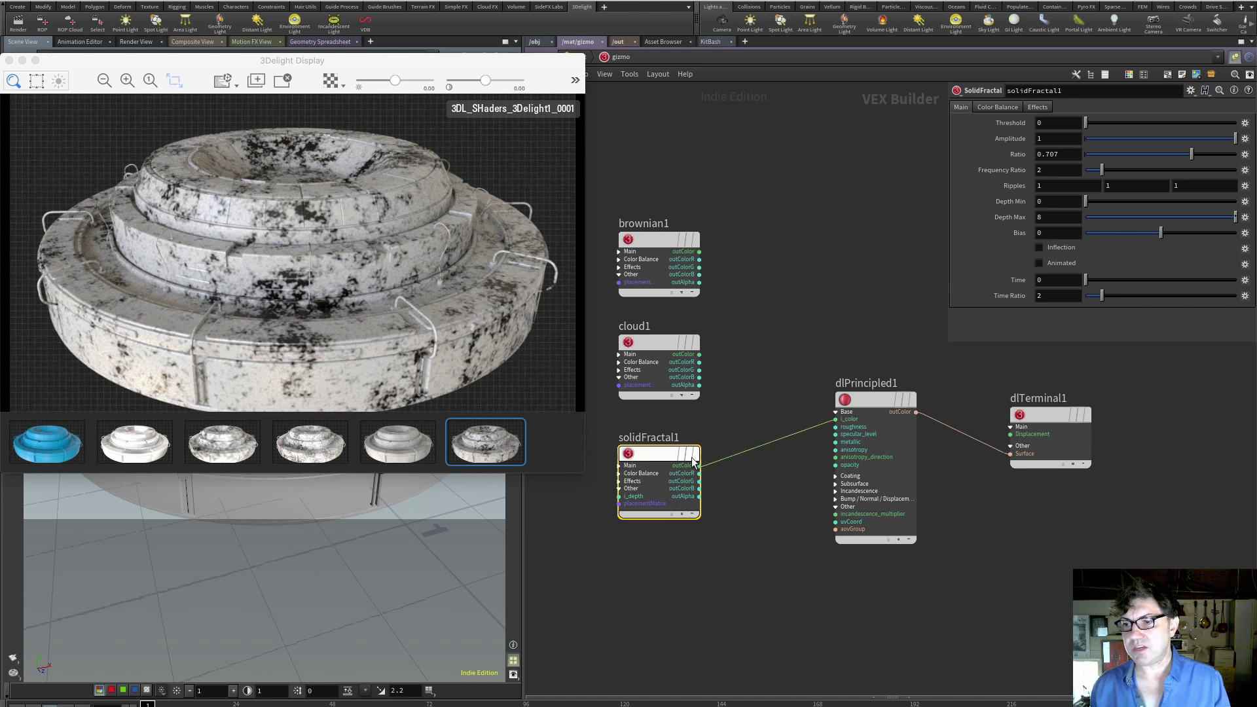
Set the SolidFractal pattern's Ratio to 1.
{"action": "double_click", "coordinate": [1070, 154]}
{"action": "type", "text": "1"}
{"action": "key", "text": "Return"}
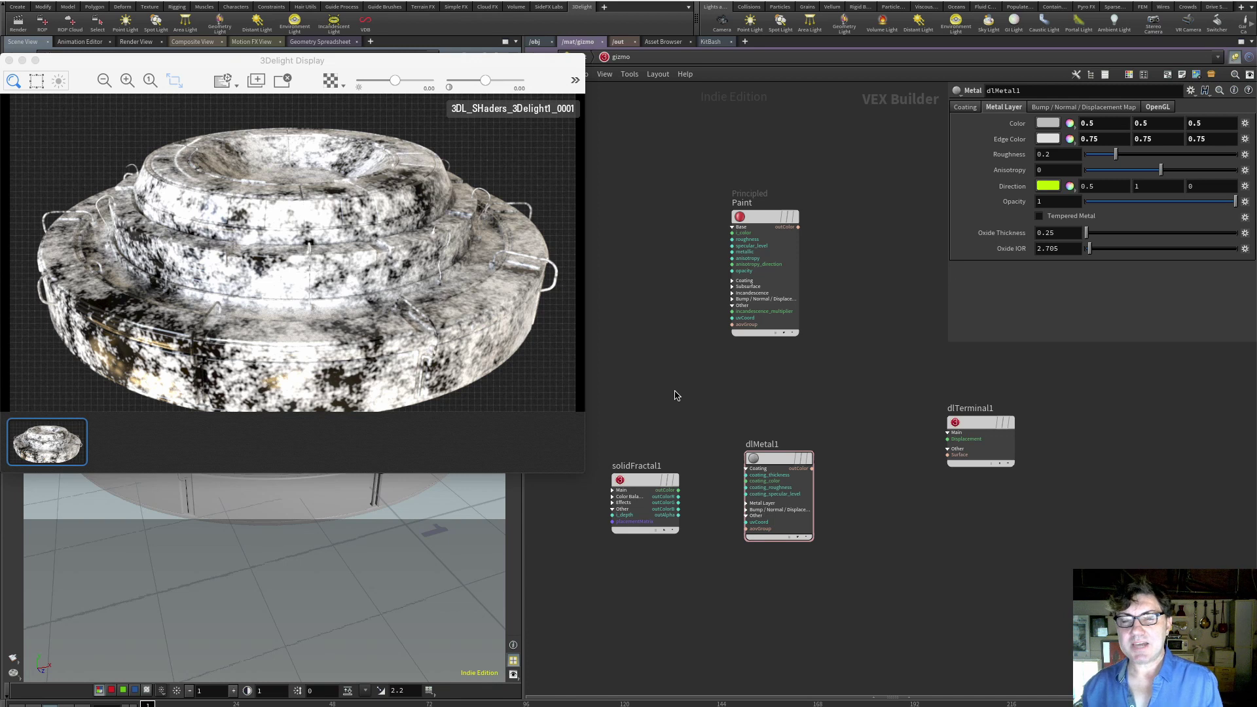
Connect the Paint node's outColor to the terminal's Surface input and render the gizmo.
{"action": "mouse_move", "coordinate": [762, 225]}
{"action": "left_mouse_down"}
{"action": "mouse_move", "coordinate": [766, 249]}
{"action": "mouse_move", "coordinate": [810, 259]}
{"action": "mouse_move", "coordinate": [916, 440]}
{"action": "mouse_move", "coordinate": [947, 454]}
{"action": "left_mouse_up"}
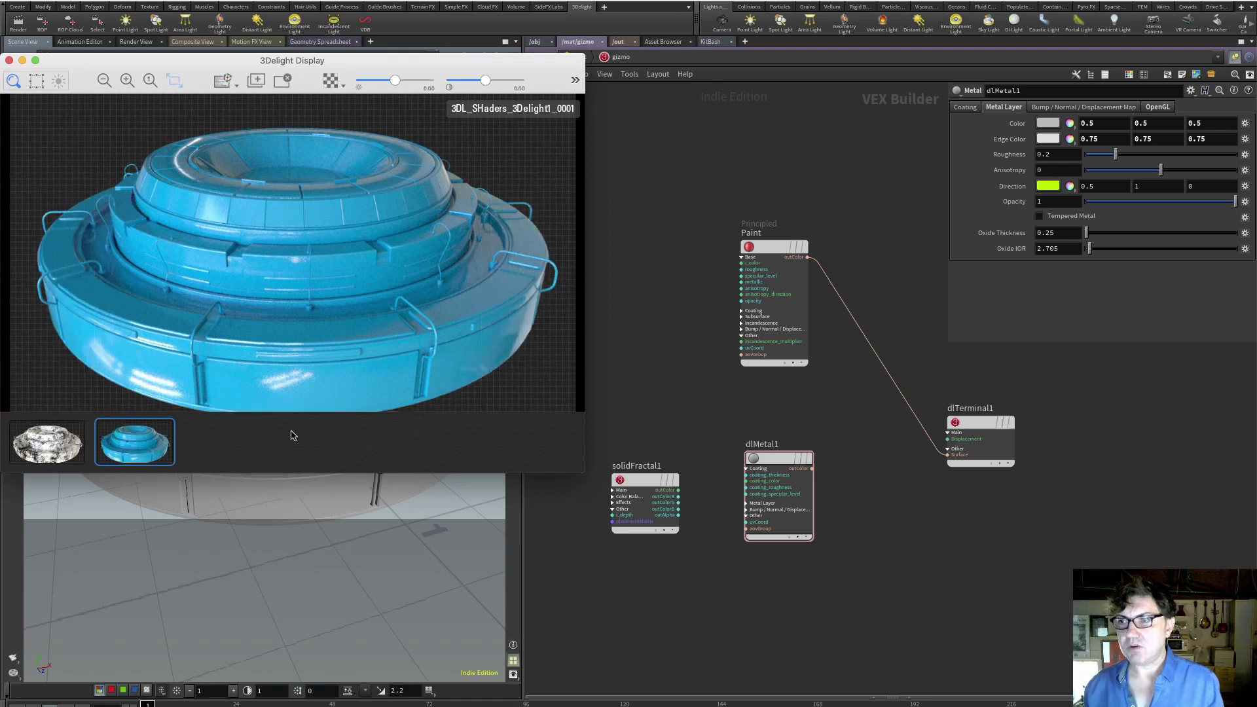
{"action": "left_click", "coordinate": [760, 400]}
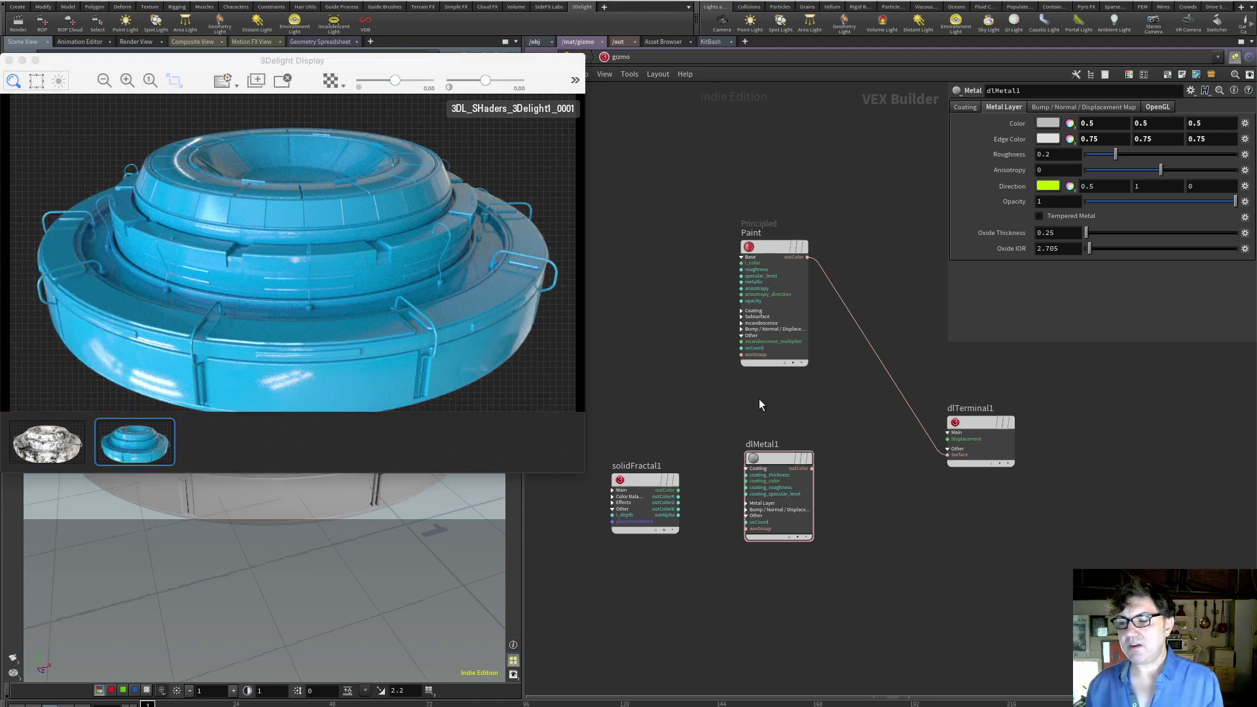
Render the gizmo with dlMetal1's outColor connected to the terminal's Surface input, and bring back the blue paint render for comparison.
{"action": "left_click", "coordinate": [780, 459]}
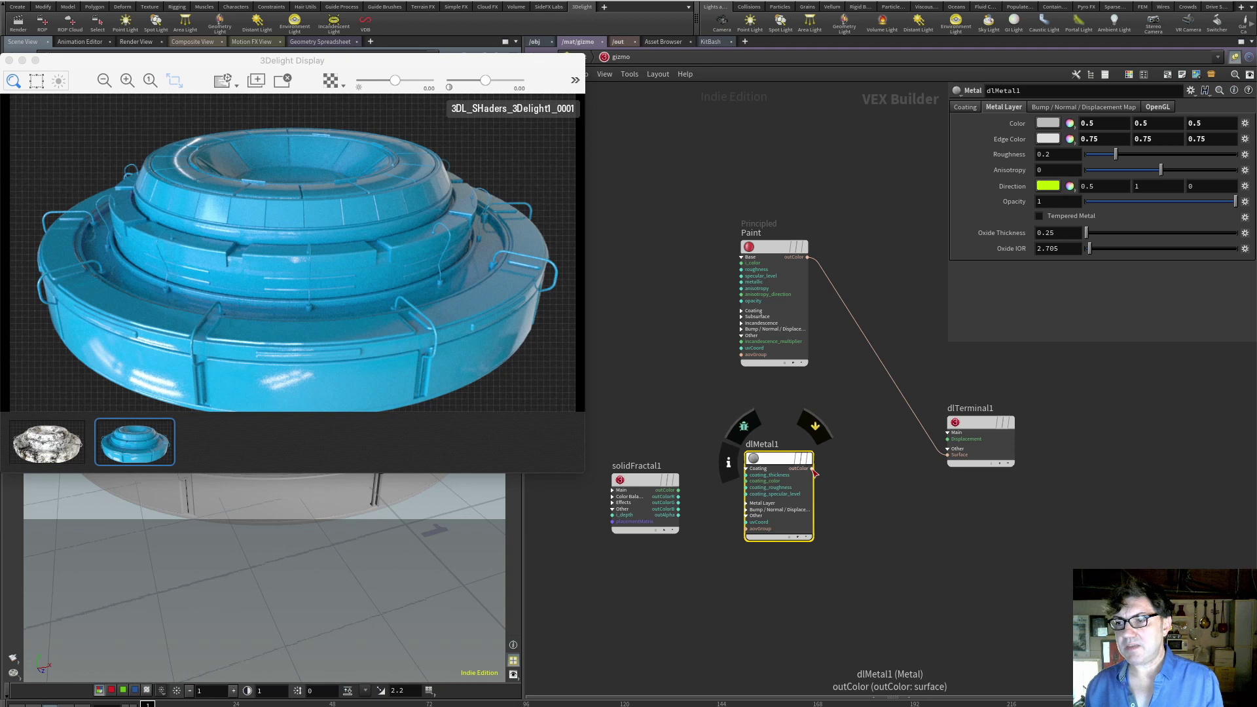
{"action": "mouse_move", "coordinate": [812, 469]}
{"action": "left_mouse_down"}
{"action": "mouse_move", "coordinate": [868, 477]}
{"action": "mouse_move", "coordinate": [947, 454]}
{"action": "left_mouse_up"}
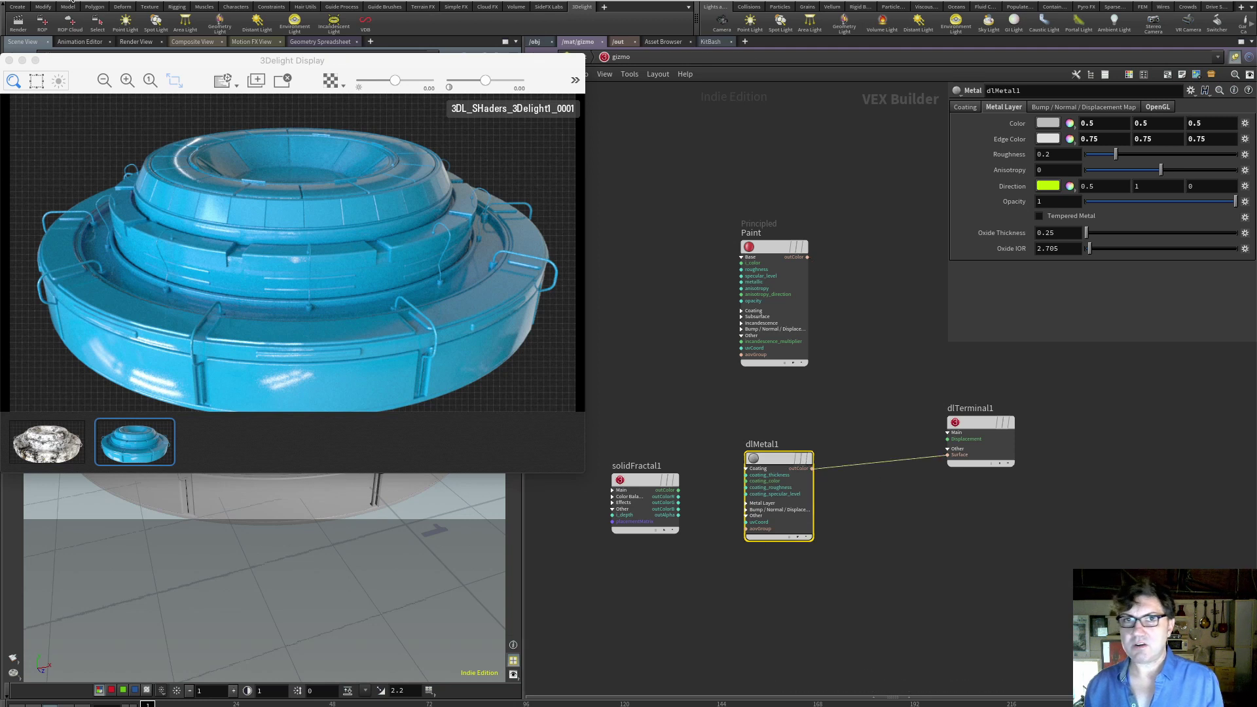
{"action": "left_click", "coordinate": [19, 25]}
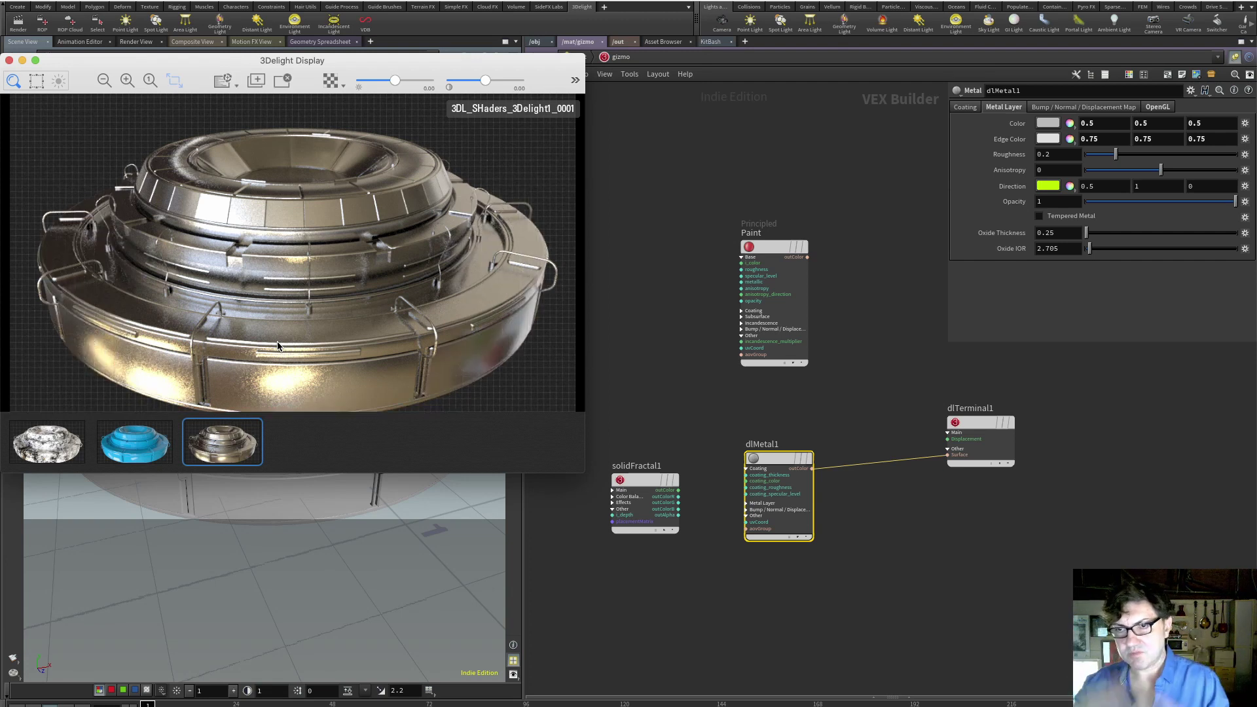
{"action": "left_click", "coordinate": [707, 413]}
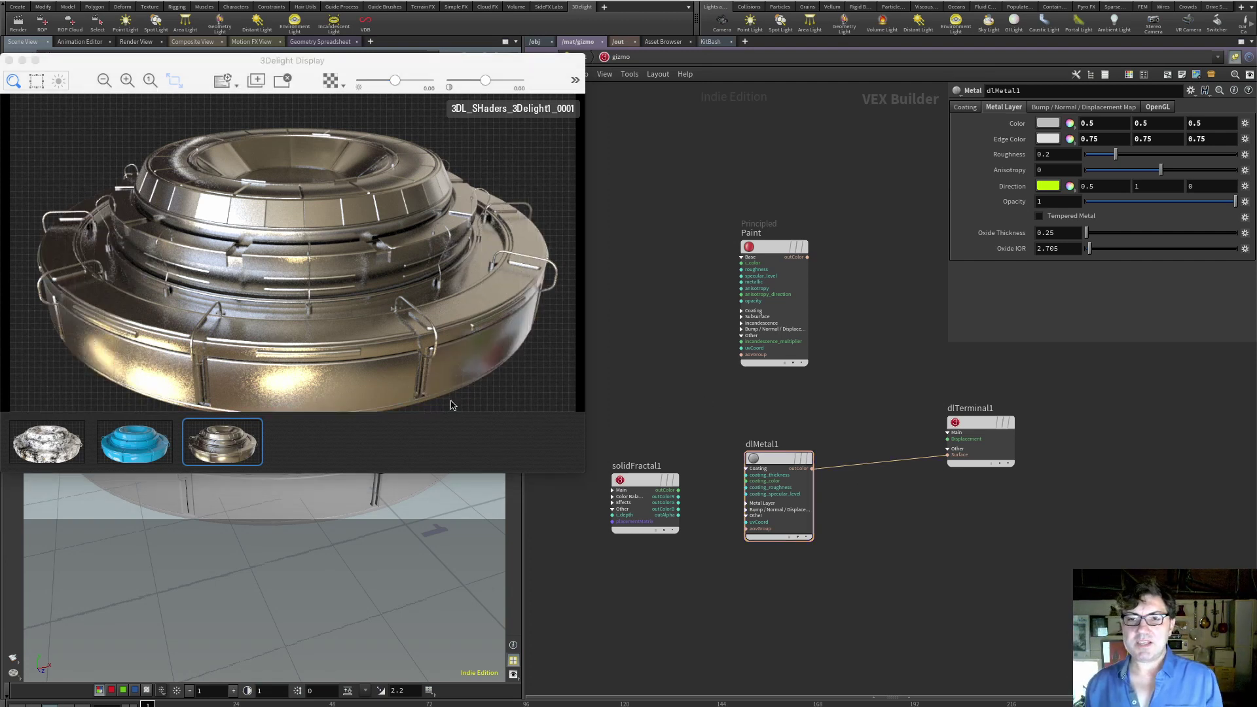
{"action": "left_click", "coordinate": [150, 446]}
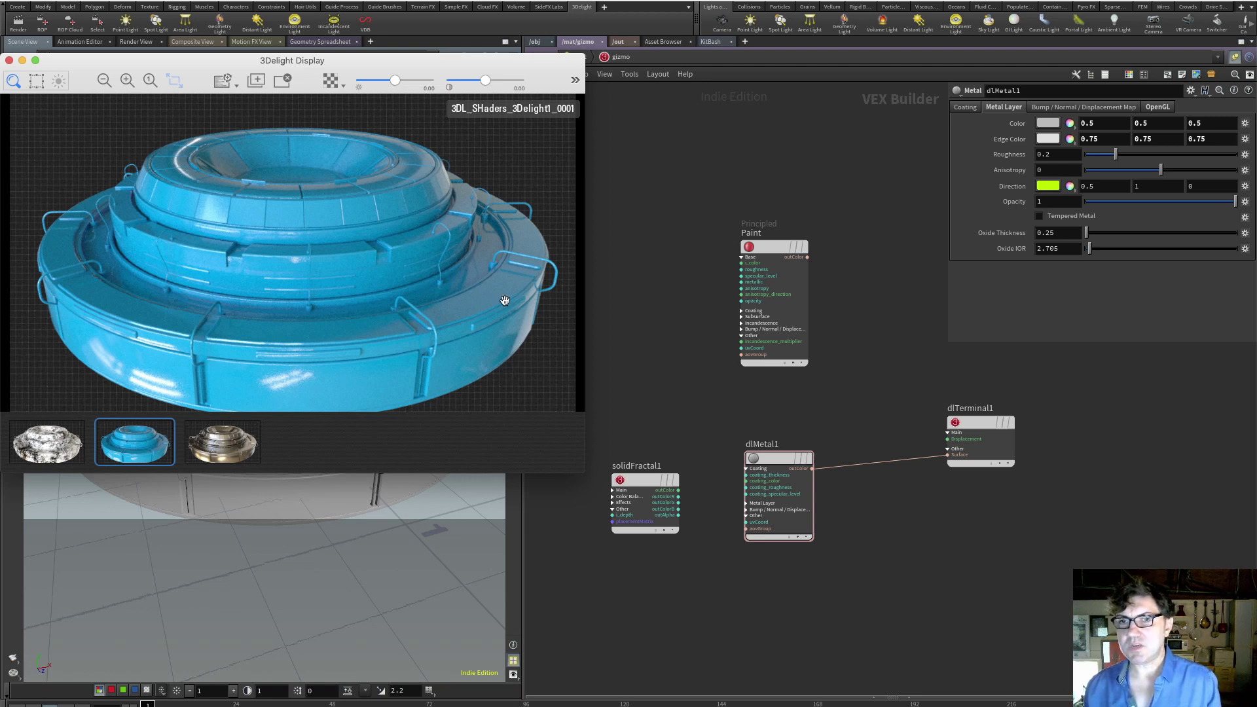
Move dlMetal1 down and add a 3Delight Layered material node between the Paint and Metal nodes and the terminal.
{"action": "left_click", "coordinate": [777, 465]}
{"action": "left_click_drag", "start_coordinate": [776, 461], "coordinate": [789, 530]}
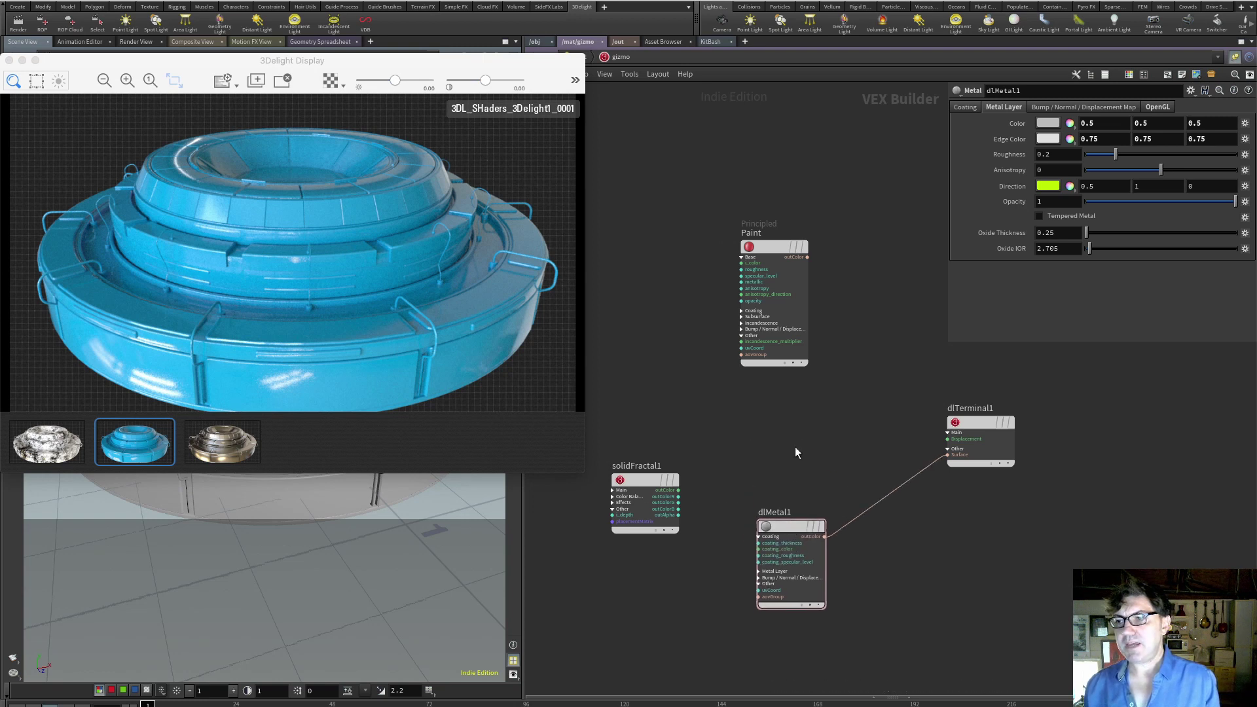
{"action": "key", "text": "Tab"}
{"action": "mouse_move", "coordinate": [851, 426]}
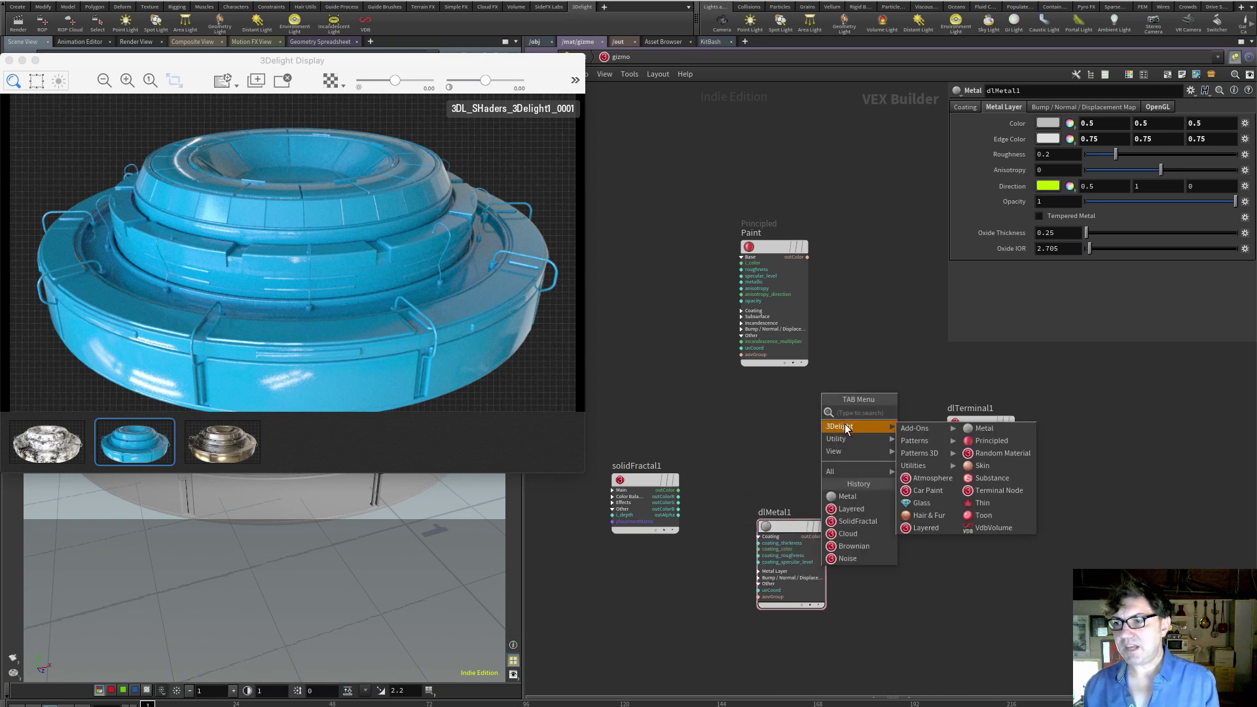
{"action": "left_click", "coordinate": [926, 528]}
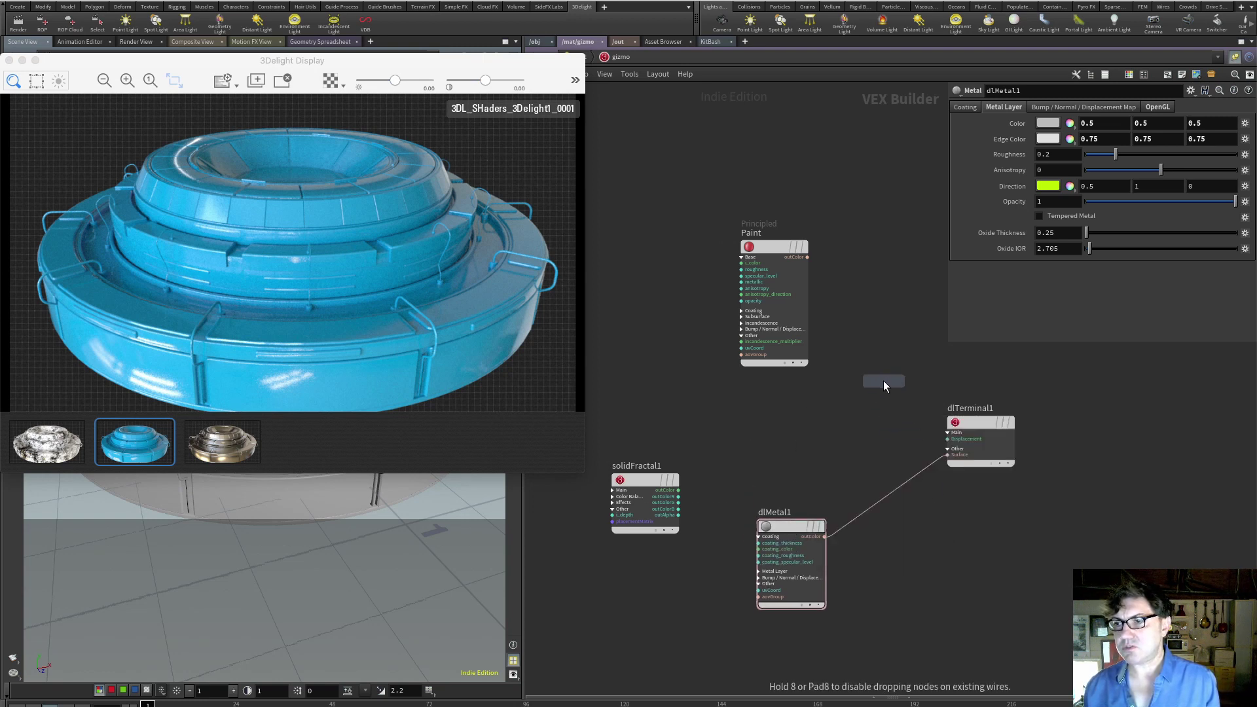
{"action": "left_click", "coordinate": [883, 383]}
{"action": "middle_click_drag", "start_coordinate": [815, 423], "coordinate": [758, 416]}
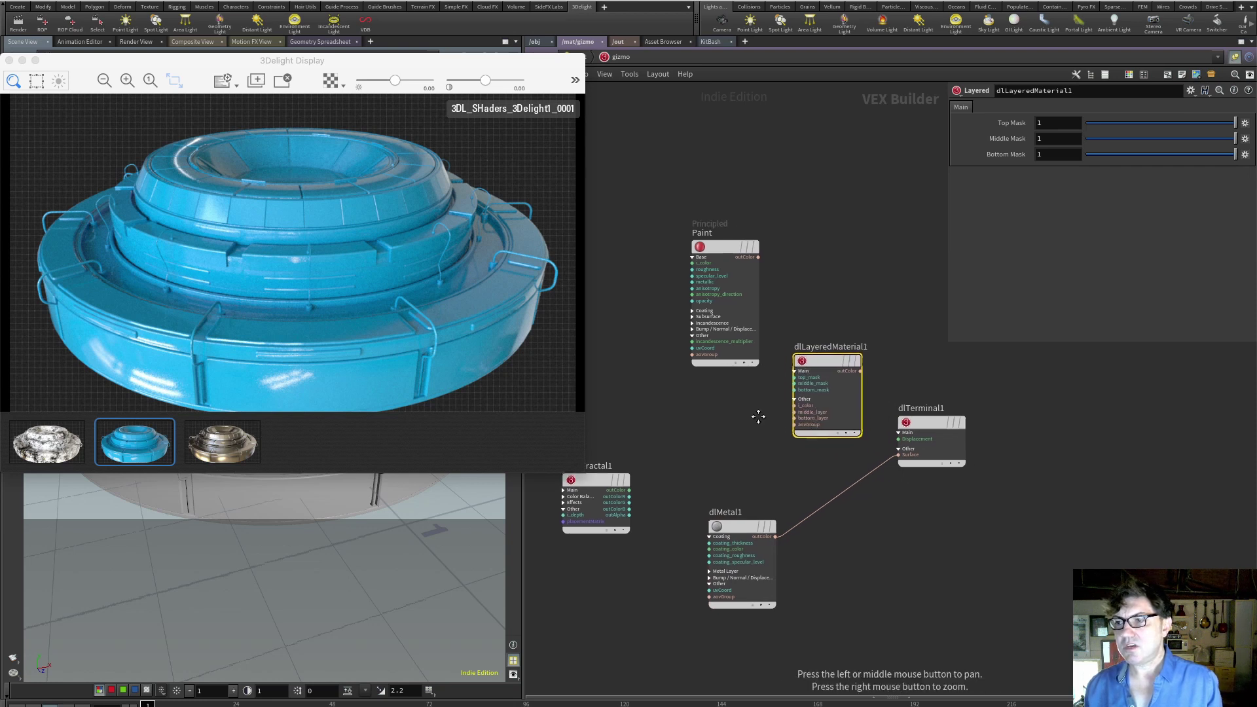
{"action": "scroll", "coordinate": [753, 413], "scroll_direction": "up", "scroll_amount": 3}
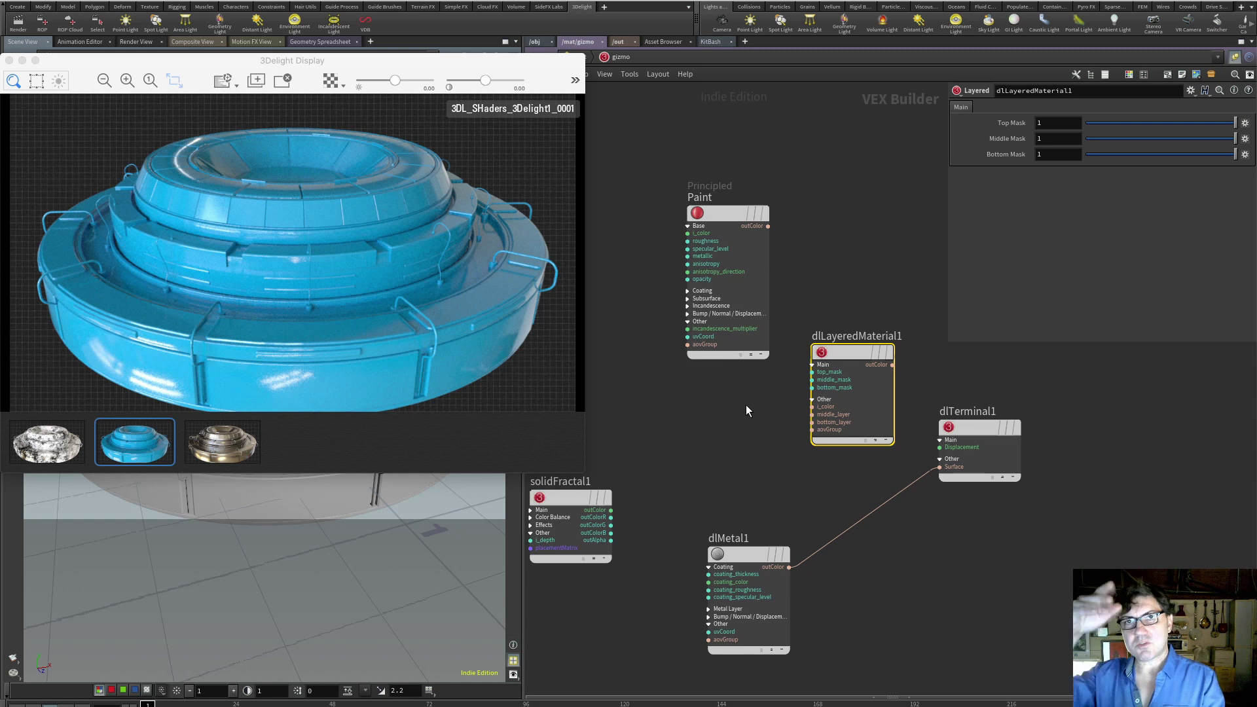
Connect the Layered material's outColor to the terminal's Surface input and position the node just before the terminal.
{"action": "left_click_drag", "start_coordinate": [853, 353], "coordinate": [841, 367]}
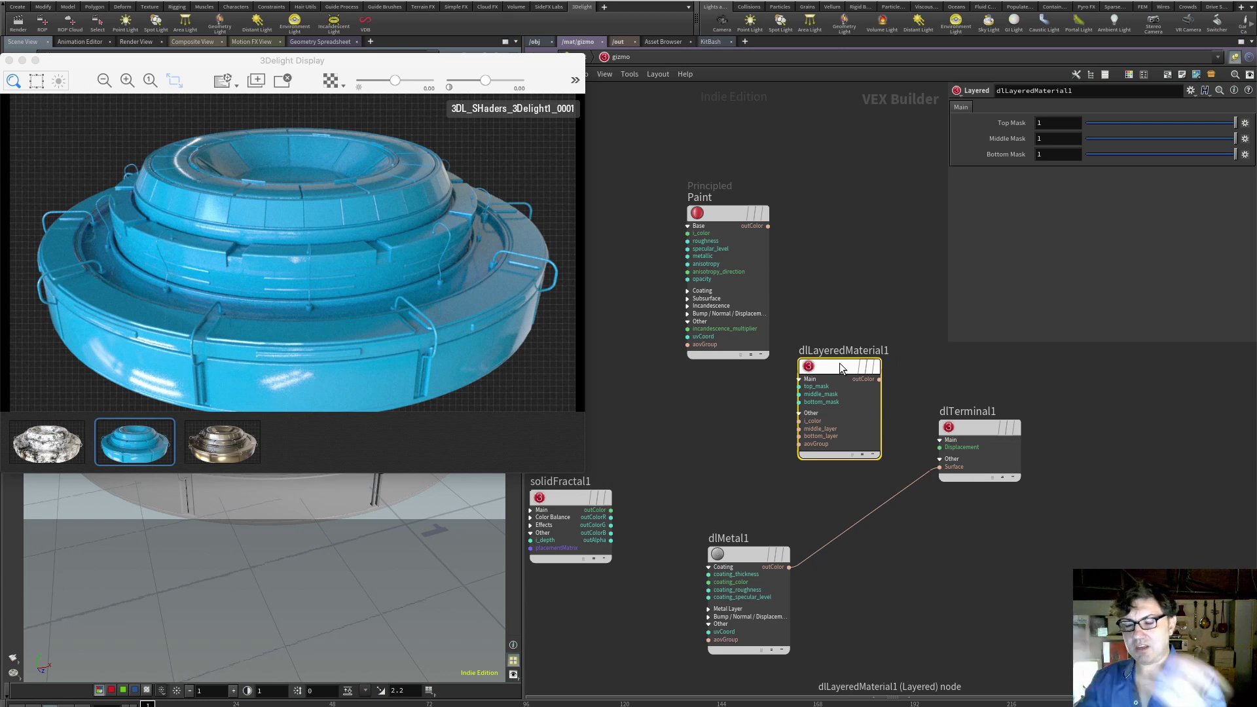
{"action": "left_click_drag", "start_coordinate": [848, 370], "coordinate": [940, 467]}
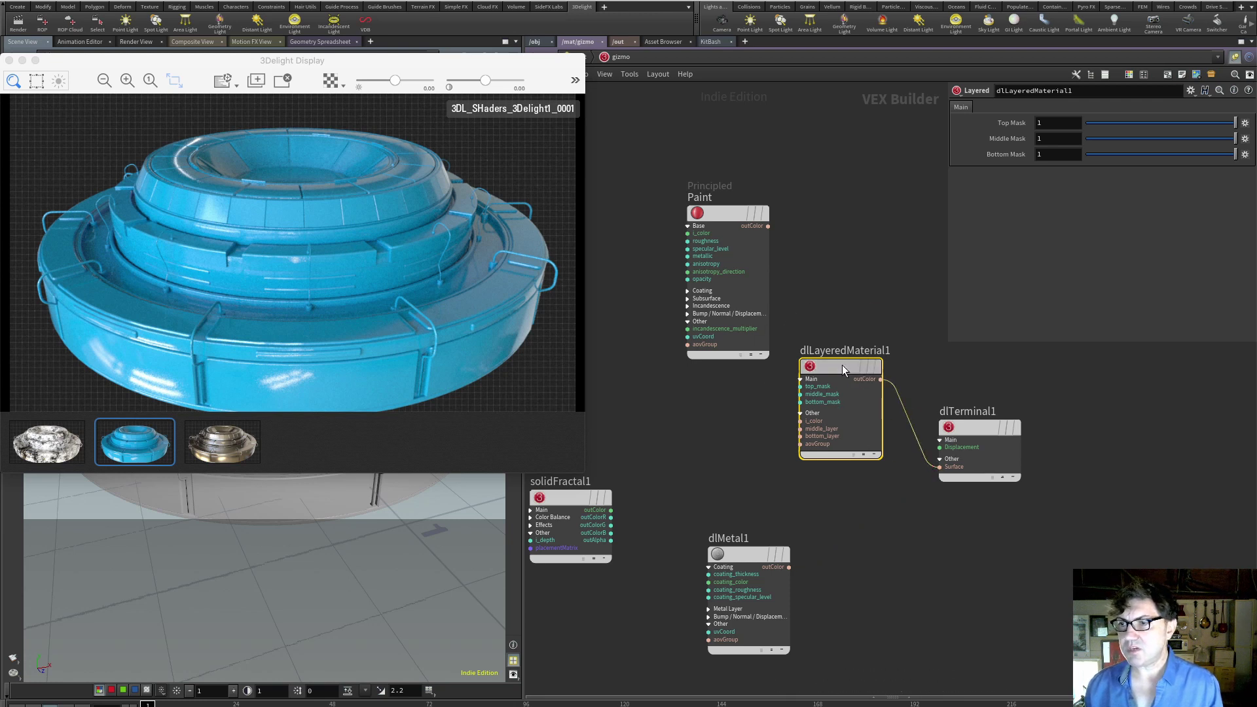
{"action": "left_click_drag", "start_coordinate": [842, 364], "coordinate": [865, 373]}
Shift the Paint node aside and connect its outColor to the Layered material's i_color input.
{"action": "left_click_drag", "start_coordinate": [727, 216], "coordinate": [706, 226]}
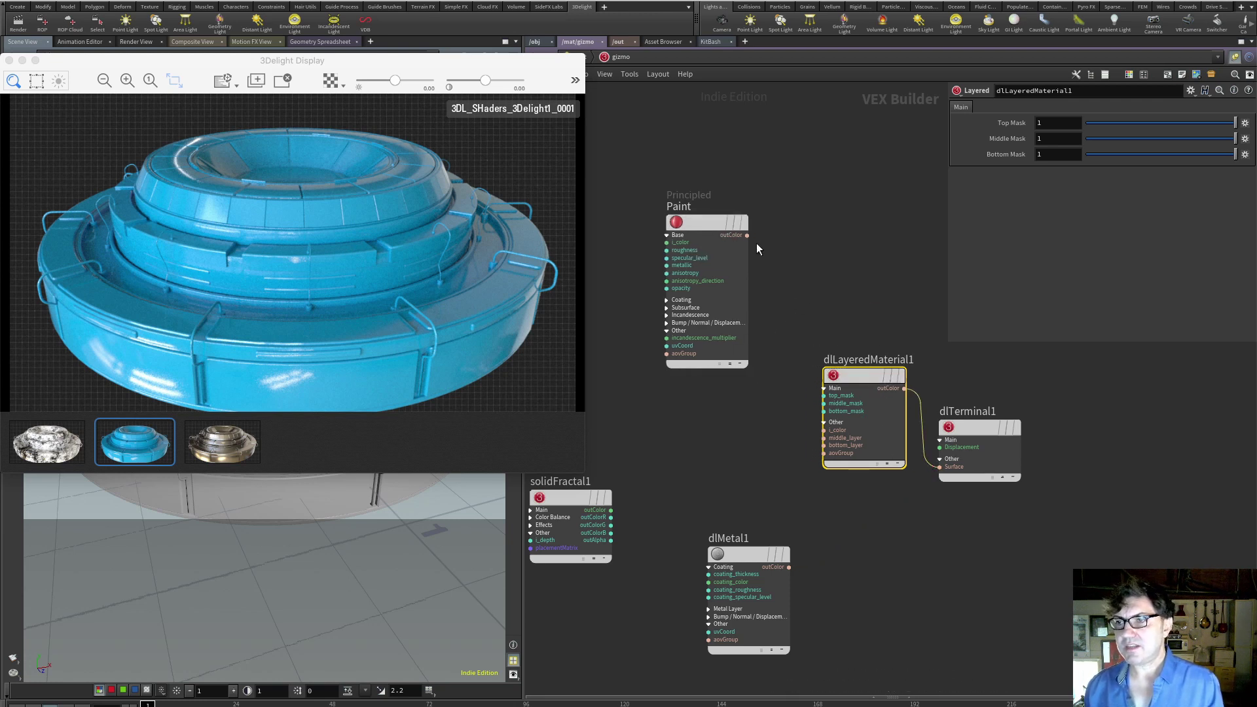
{"action": "scroll", "coordinate": [761, 278], "scroll_direction": "up", "scroll_amount": 3}
{"action": "left_click", "coordinate": [744, 220]}
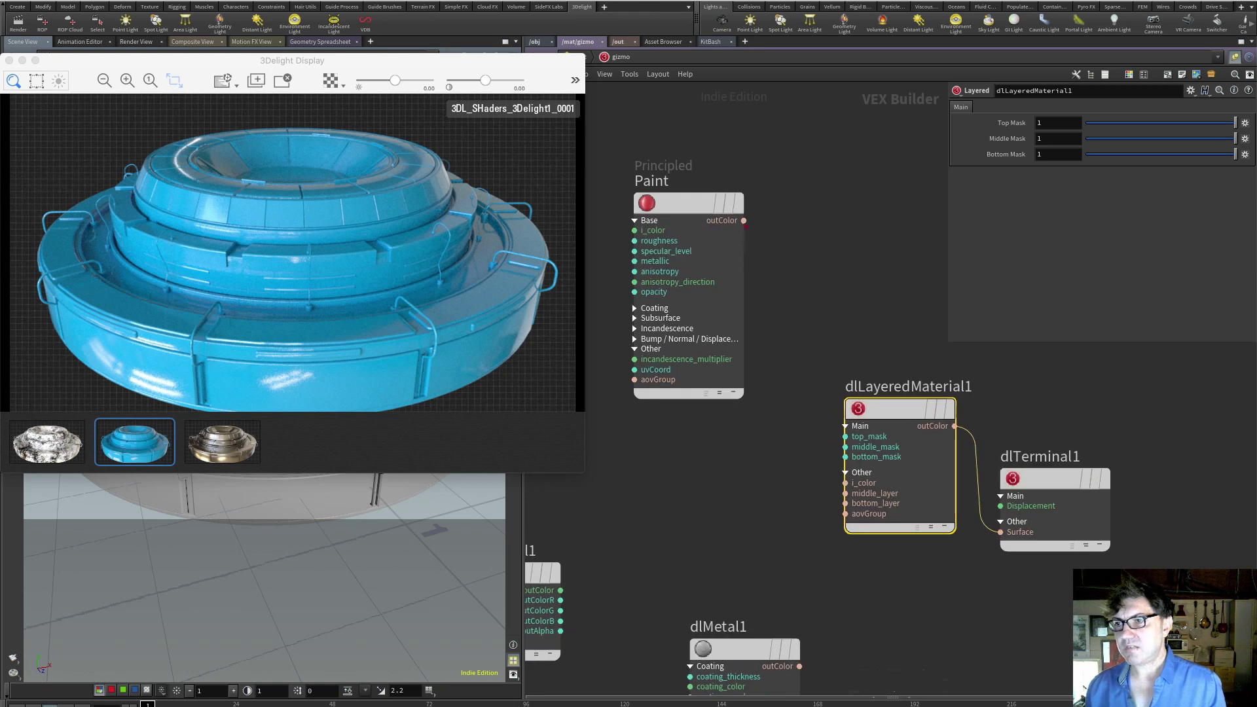
{"action": "left_click", "coordinate": [844, 483]}
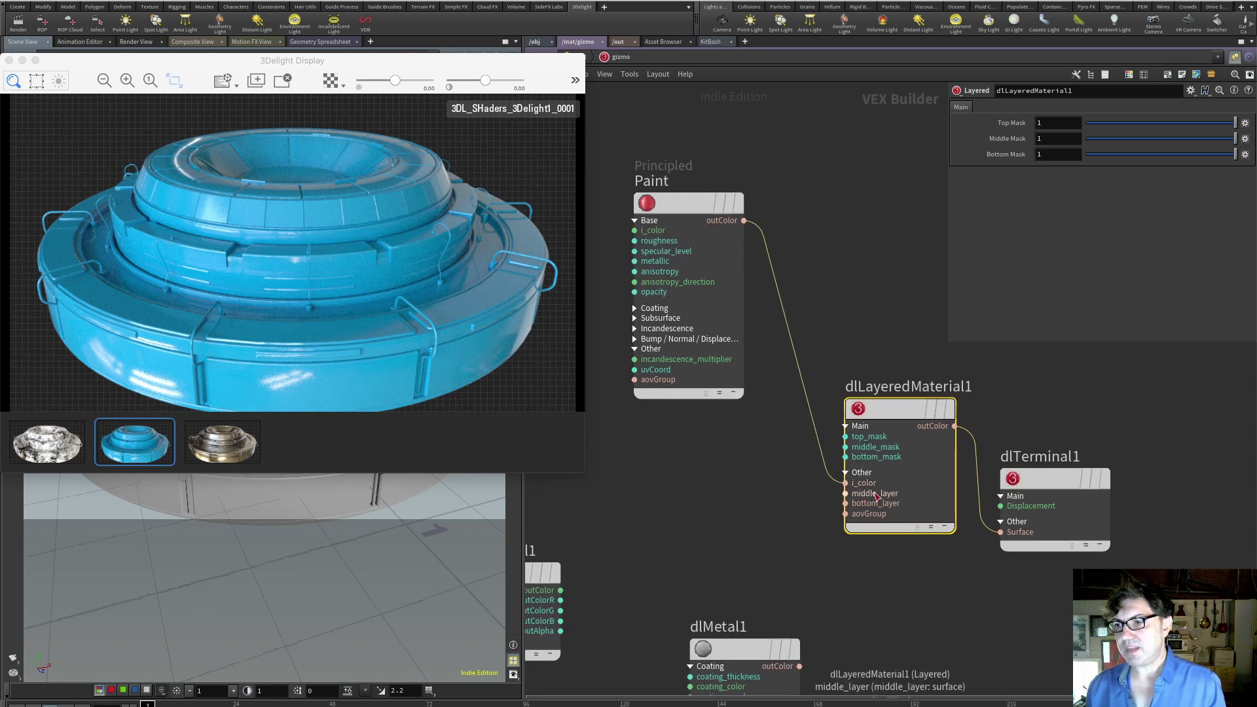
Move dlMetal1 up below the Paint node and connect its outColor to the Layered material's middle_layer input.
{"action": "middle_click_drag", "start_coordinate": [768, 497], "coordinate": [740, 382]}
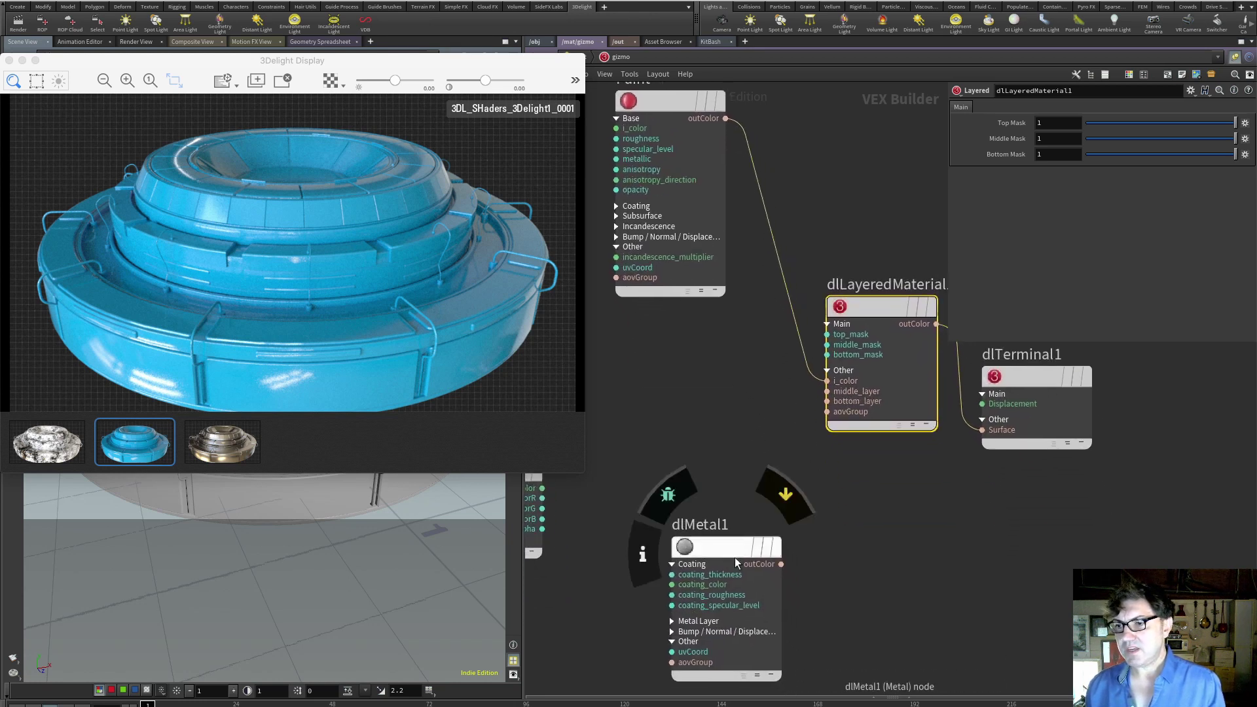
{"action": "left_click_drag", "start_coordinate": [735, 557], "coordinate": [693, 515]}
{"action": "left_click", "coordinate": [739, 521]}
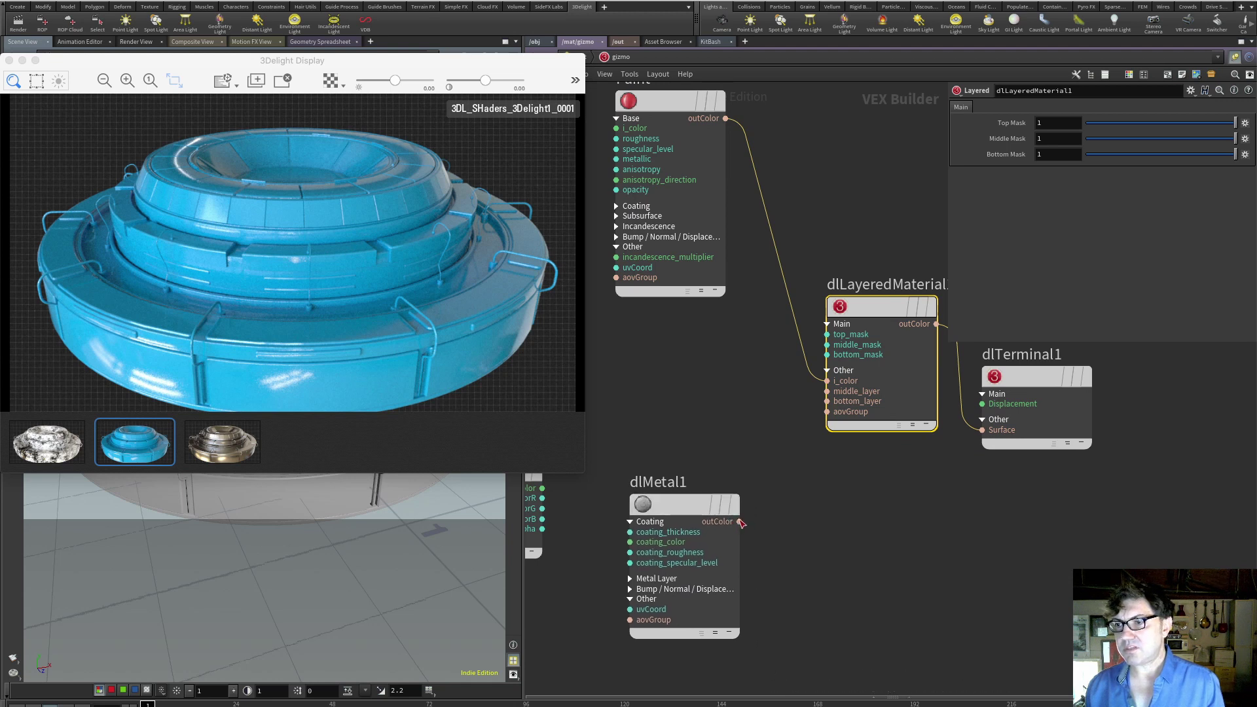
{"action": "left_click", "coordinate": [827, 391]}
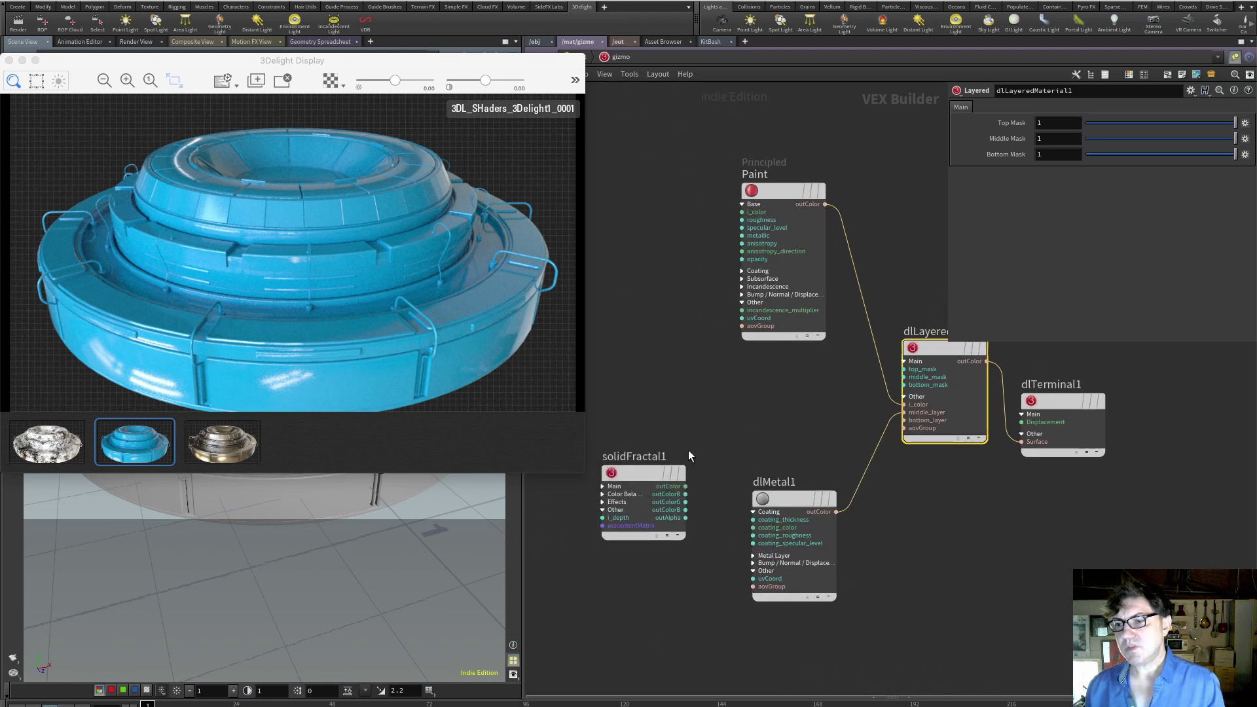
Move the solidFractal1 node up to a level between the Paint and Metal nodes.
{"action": "left_click", "coordinate": [683, 447]}
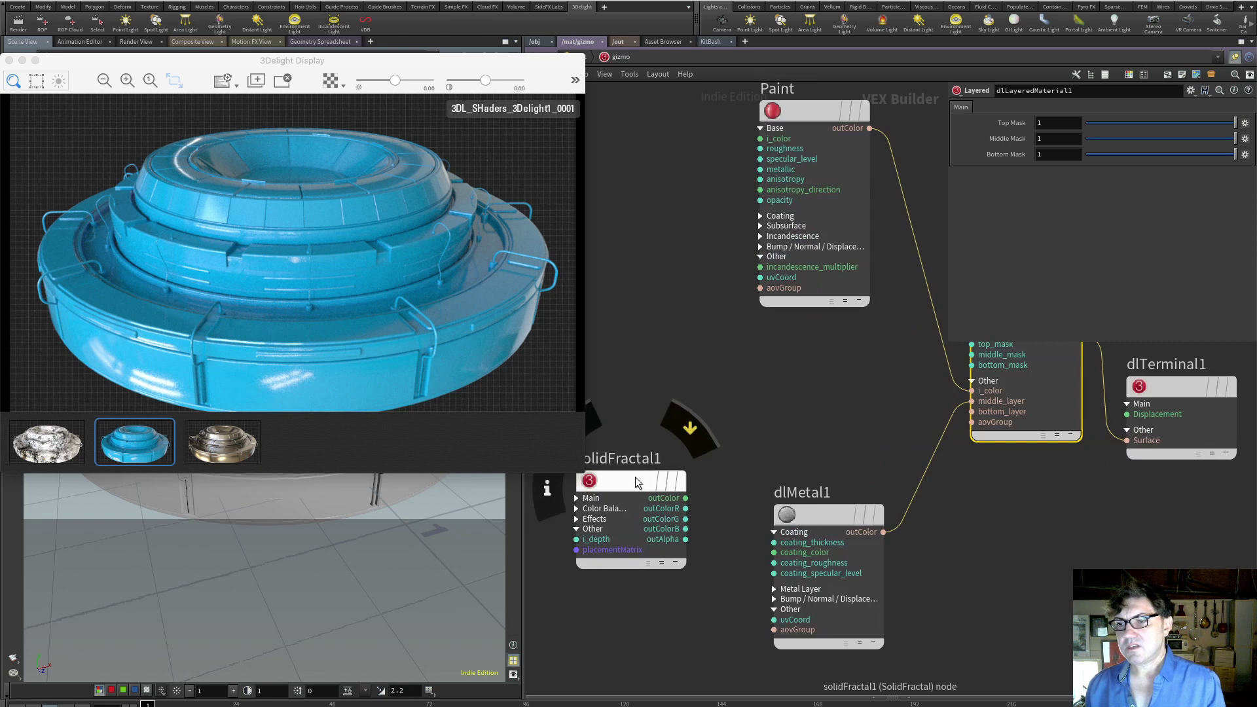
{"action": "mouse_move", "coordinate": [636, 477]}
{"action": "left_mouse_down"}
{"action": "mouse_move", "coordinate": [671, 368]}
{"action": "mouse_move", "coordinate": [683, 367]}
{"action": "left_mouse_up"}
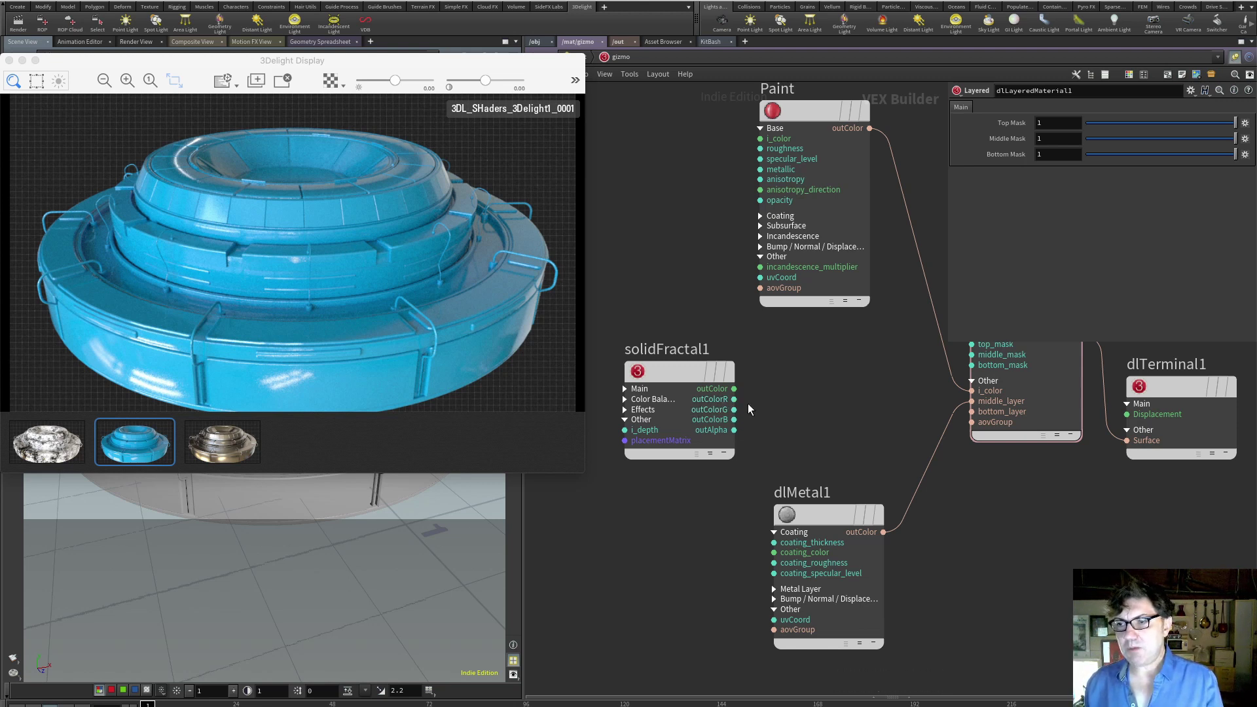
Examine solidFractal1's outputs and the Layered material's top, middle and bottom mask and layer inputs.
{"action": "scroll", "coordinate": [742, 429], "scroll_direction": "up", "scroll_amount": 5}
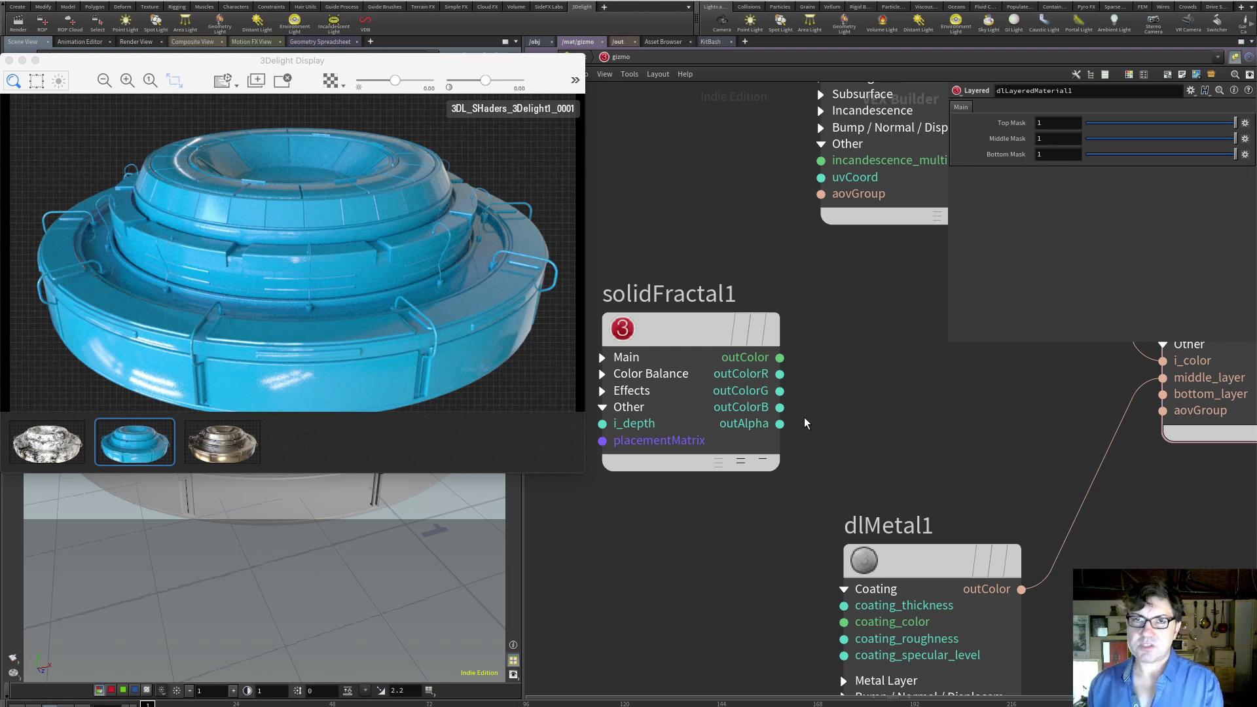
{"action": "scroll", "coordinate": [816, 409], "scroll_direction": "down", "scroll_amount": 5}
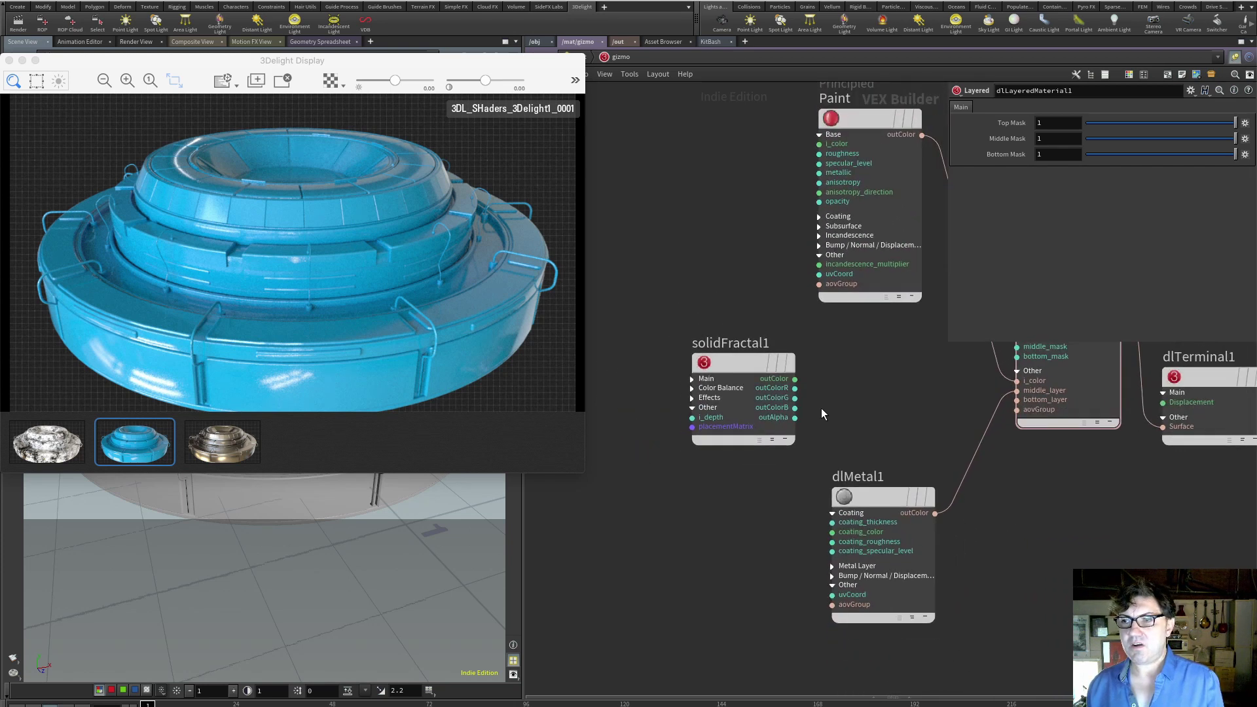
{"action": "middle_click_drag", "start_coordinate": [821, 407], "coordinate": [733, 383]}
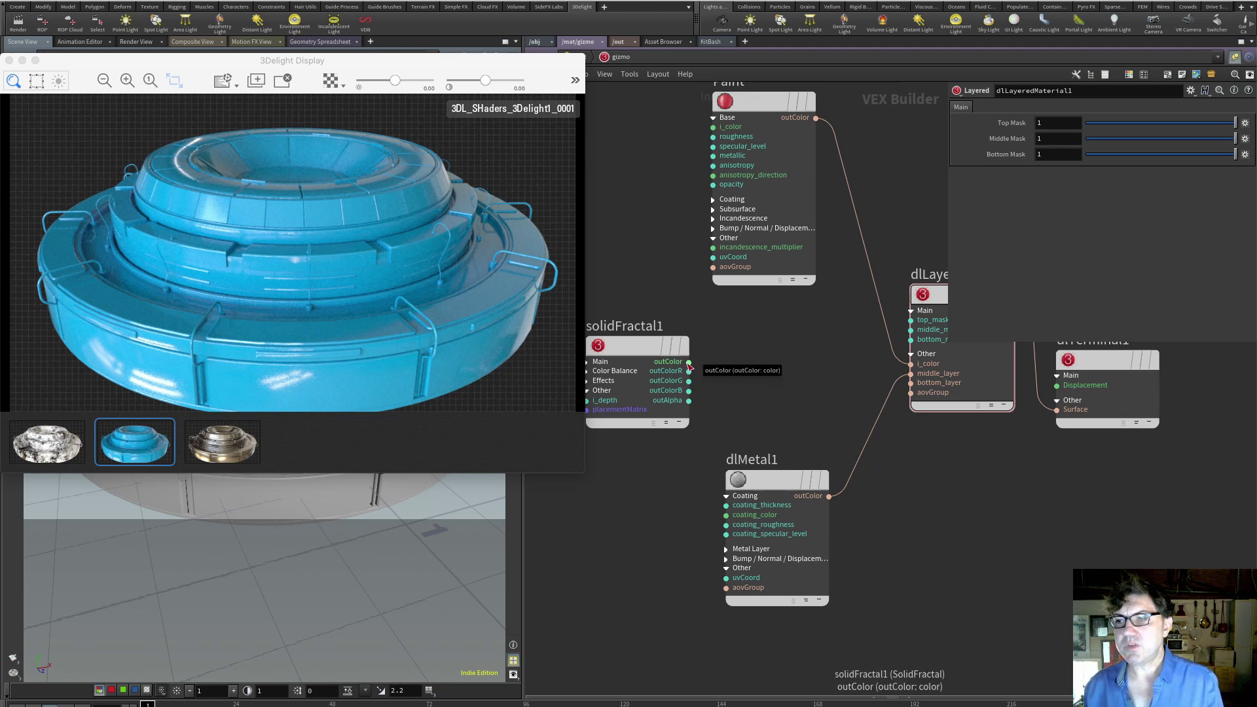
{"action": "middle_click_drag", "start_coordinate": [818, 390], "coordinate": [725, 404]}
{"action": "scroll", "coordinate": [846, 371], "scroll_direction": "up", "scroll_amount": 2}
{"action": "scroll", "coordinate": [846, 370], "scroll_direction": "up", "scroll_amount": 2}
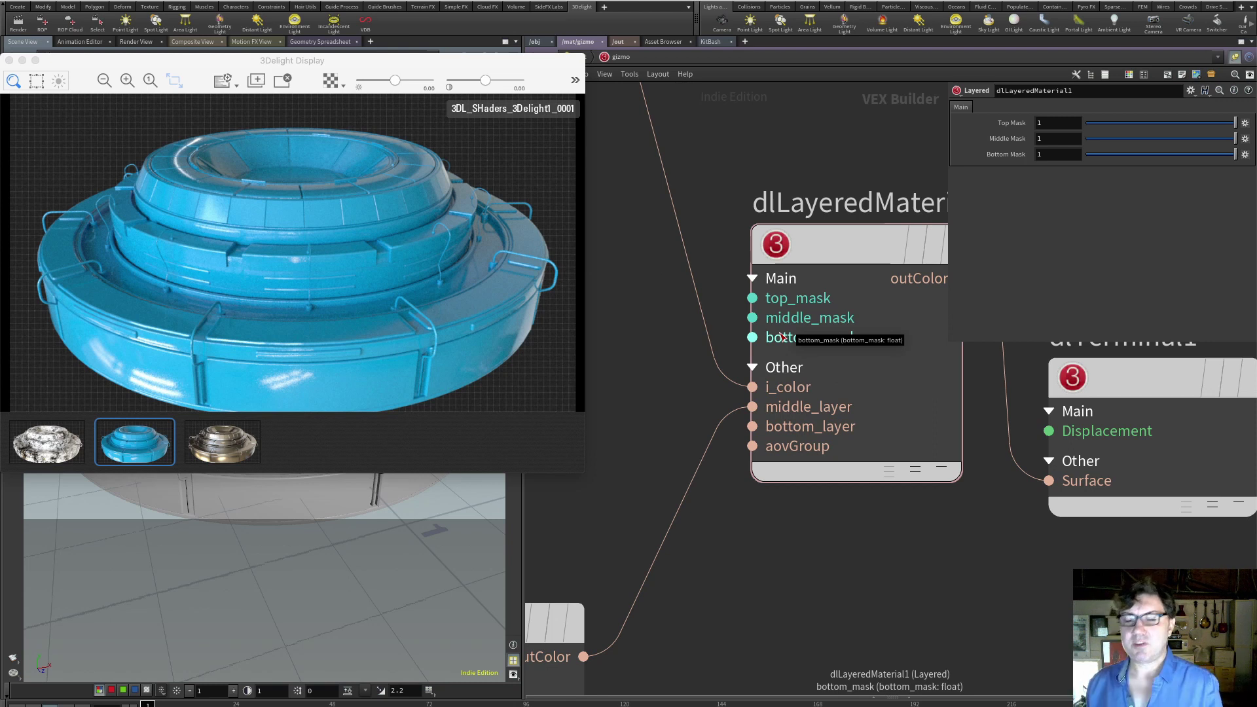
{"action": "scroll", "coordinate": [689, 401], "scroll_direction": "down", "scroll_amount": 3}
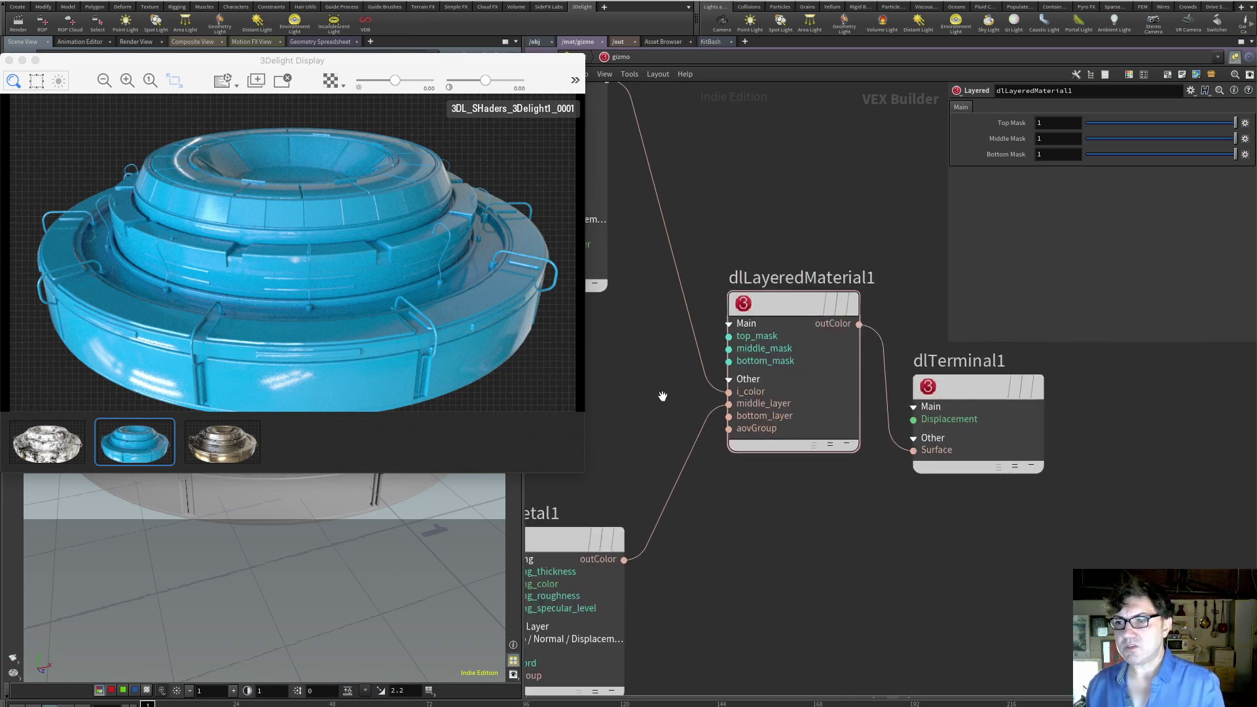
{"action": "middle_click_drag", "start_coordinate": [650, 392], "coordinate": [882, 425]}
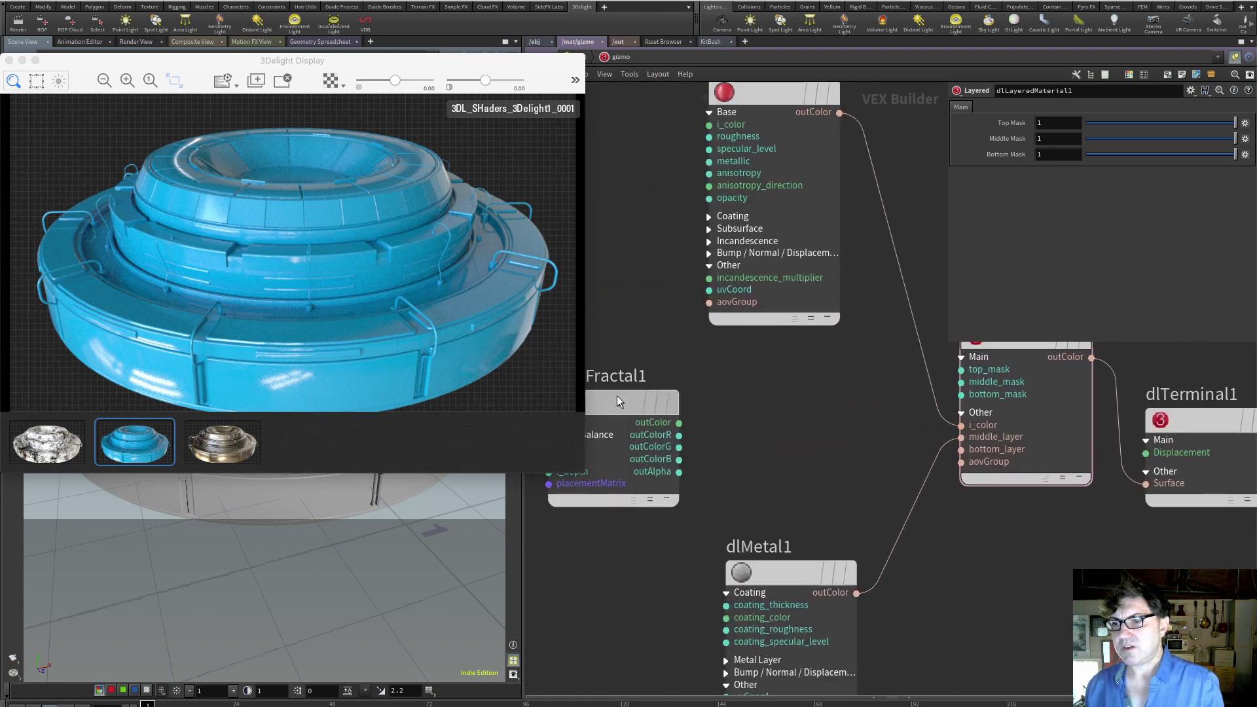
Line up solidFractal1 directly between the Paint and Metal nodes, beside the Layered material.
{"action": "left_click_drag", "start_coordinate": [617, 398], "coordinate": [771, 401]}
{"action": "middle_click_drag", "start_coordinate": [821, 431], "coordinate": [698, 355]}
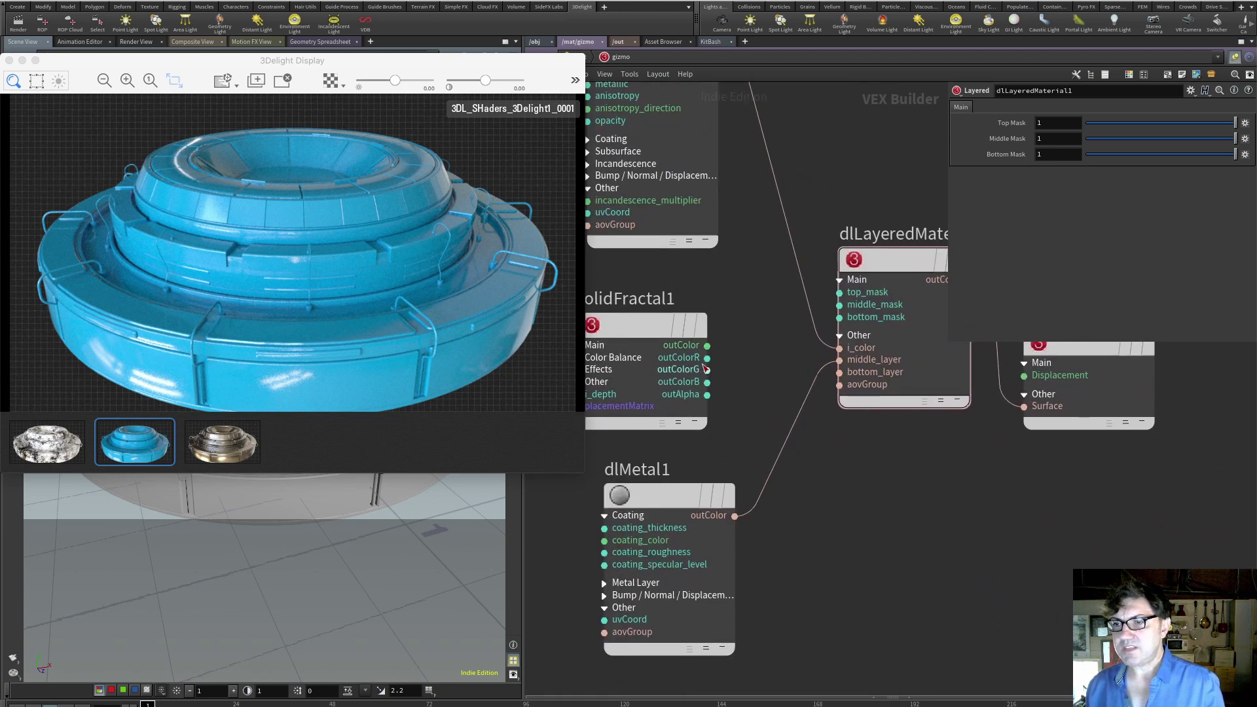
{"action": "left_click_drag", "start_coordinate": [654, 337], "coordinate": [682, 324]}
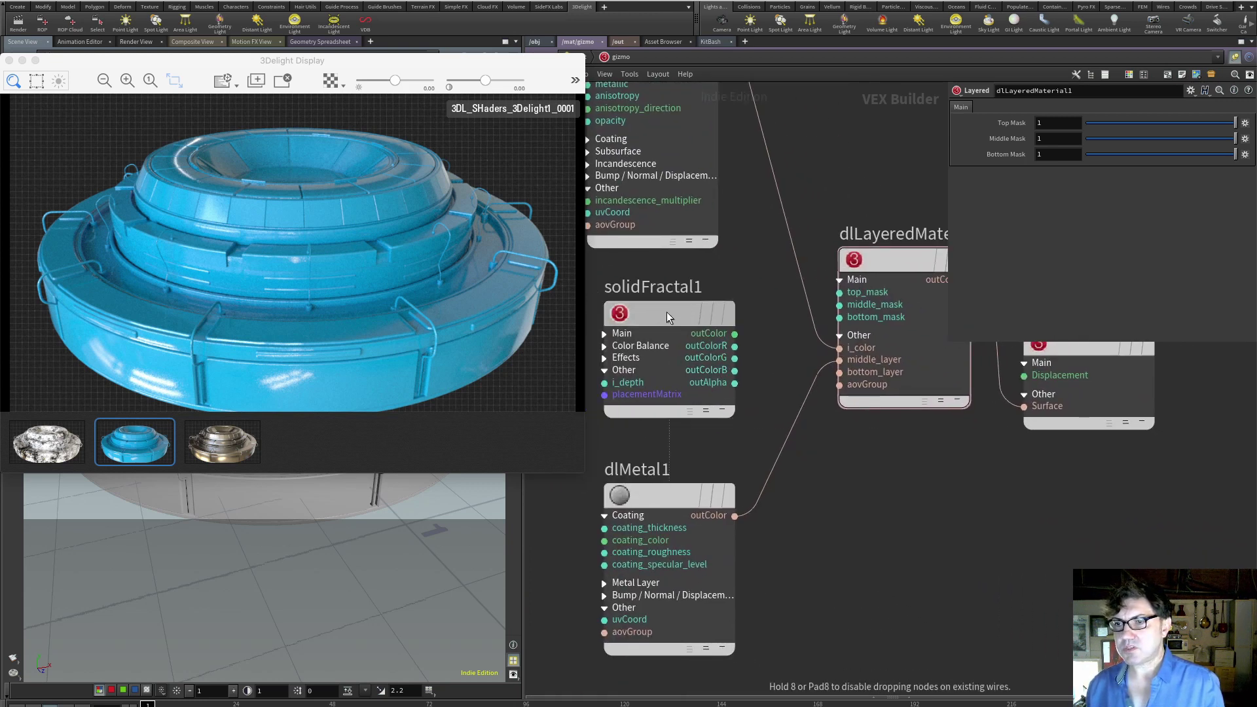
Bring back the black-and-white fractal render for reference and connect solidFractal1's outColorR to the Layered material's top_mask input.
{"action": "mouse_move", "coordinate": [682, 296]}
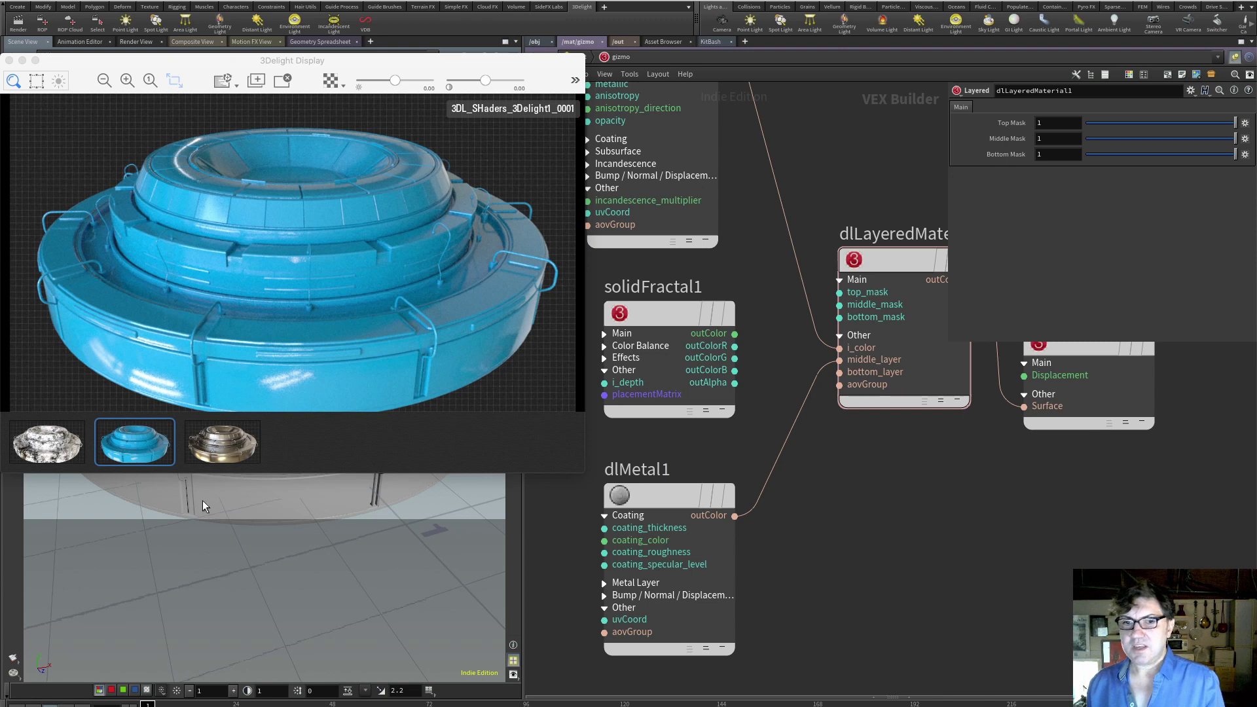
{"action": "left_click", "coordinate": [59, 451]}
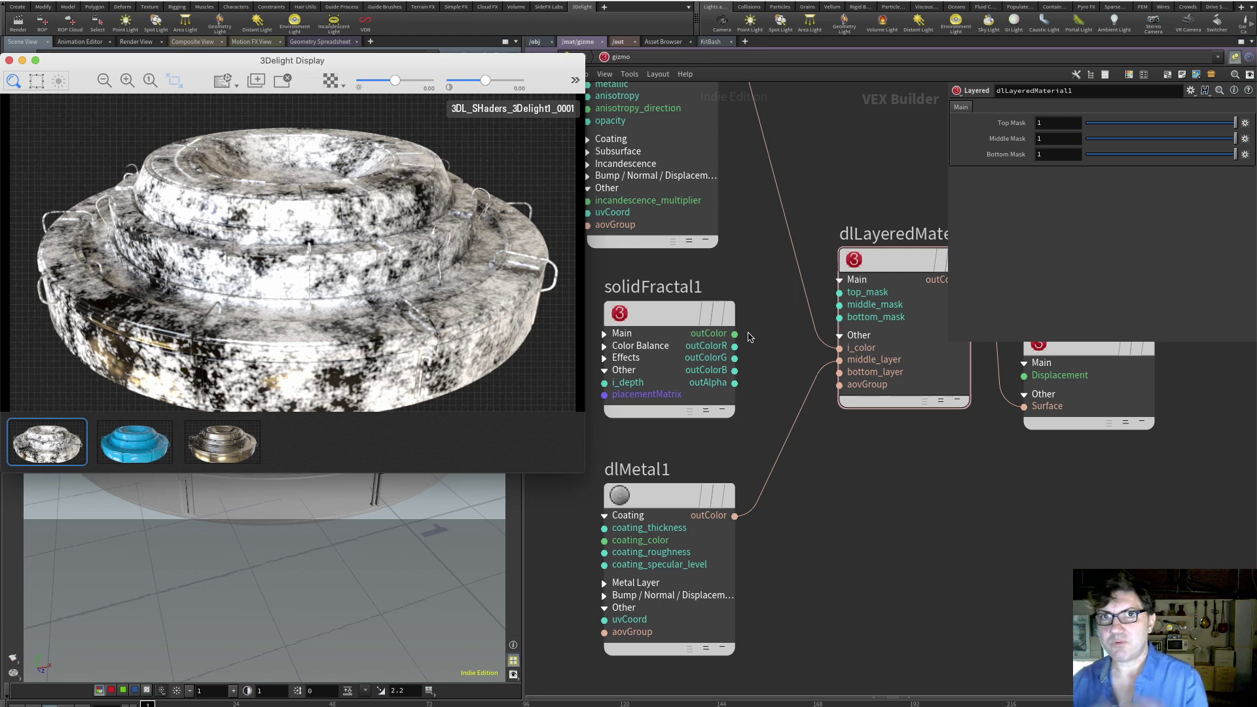
{"action": "left_click_drag", "start_coordinate": [665, 316], "coordinate": [648, 306]}
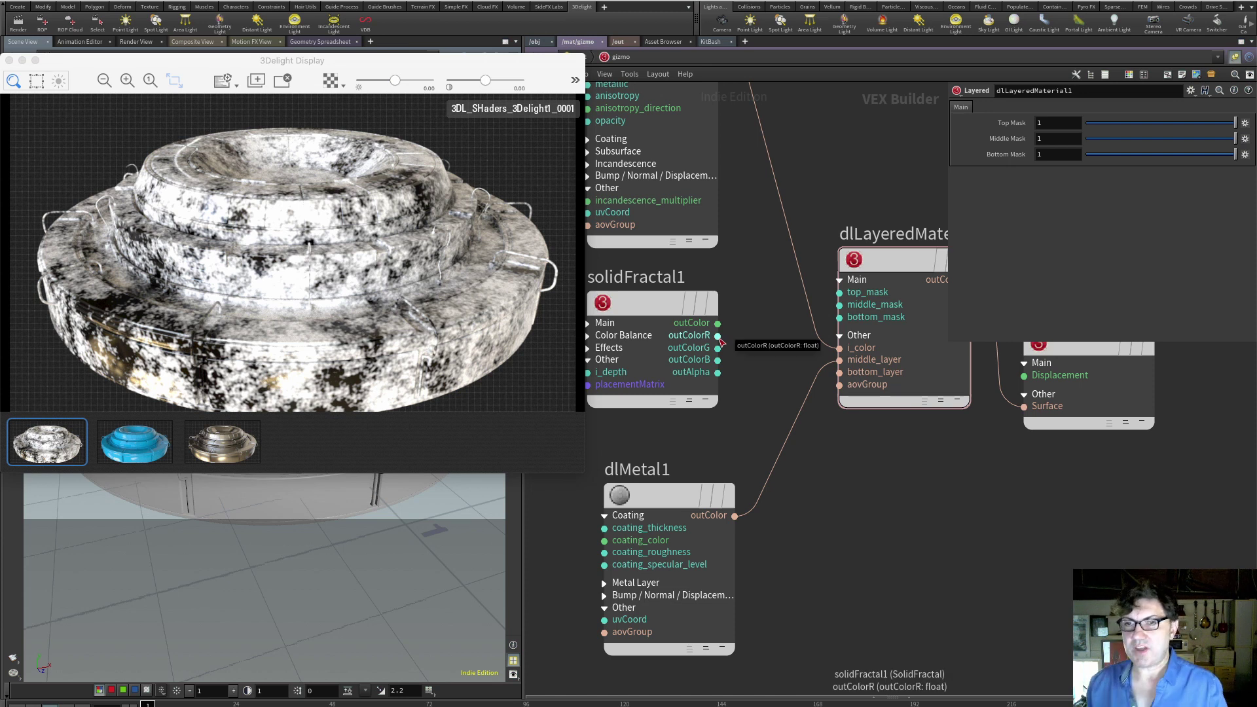
{"action": "left_click_drag", "start_coordinate": [718, 336], "coordinate": [838, 293]}
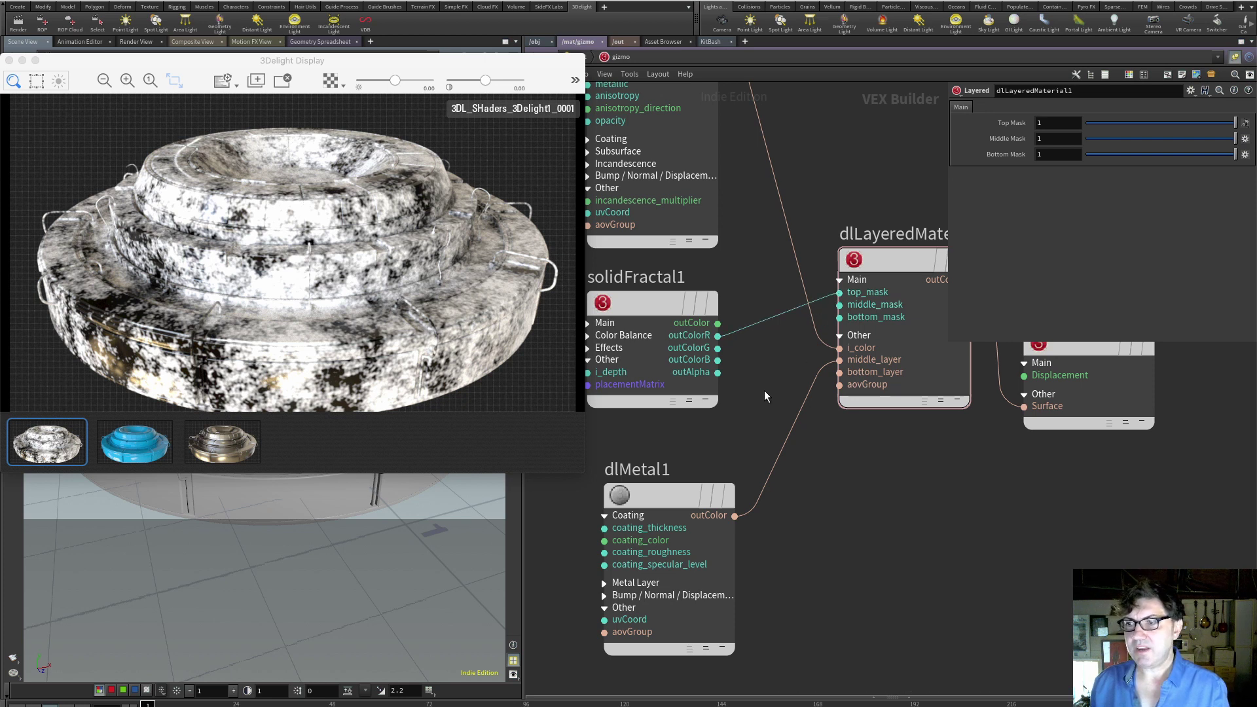
Render the gizmo with Paint layered over Metal through the fractal top mask.
{"action": "scroll", "coordinate": [765, 391], "scroll_direction": "down", "scroll_amount": 3}
{"action": "left_click_drag", "start_coordinate": [823, 429], "coordinate": [815, 469]}
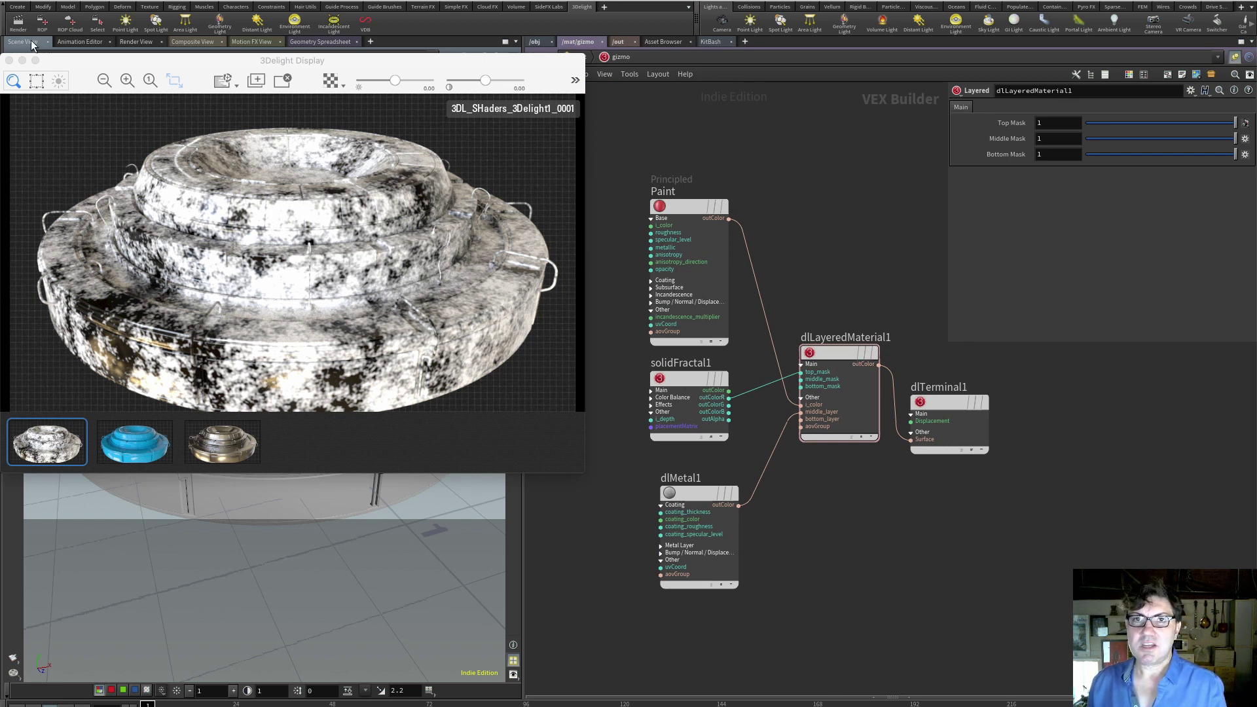
{"action": "left_click", "coordinate": [17, 23]}
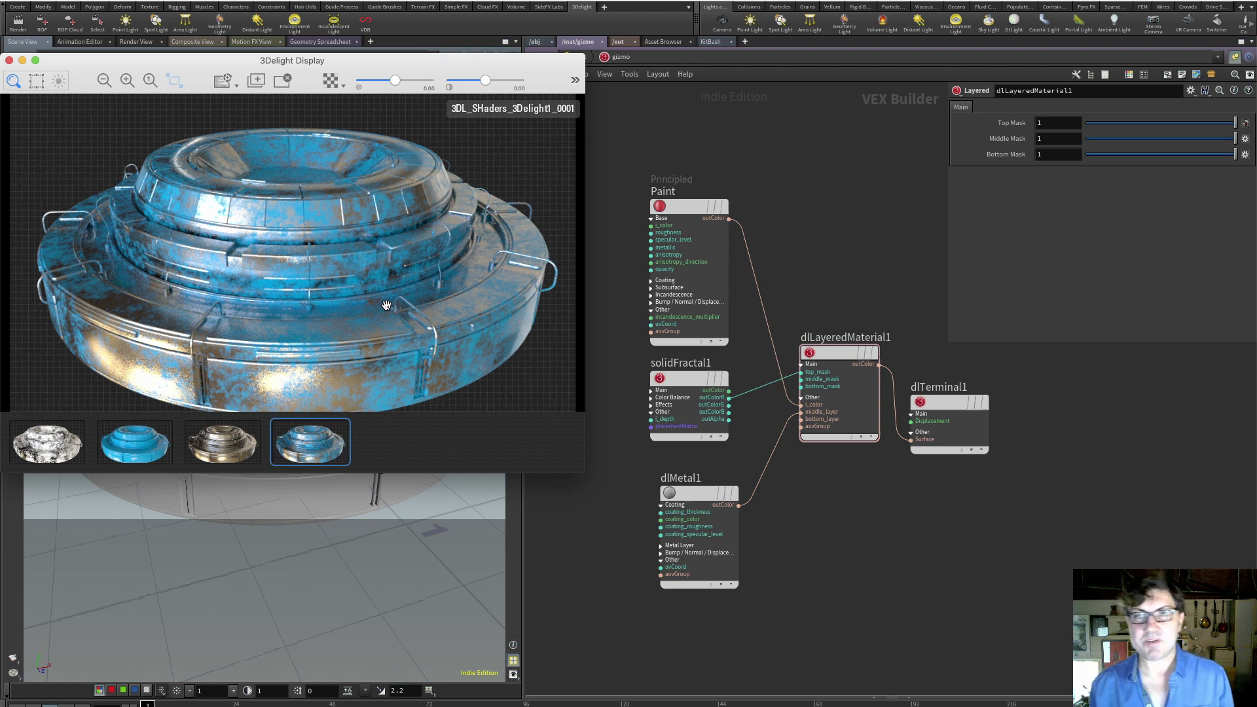
Spread the network out by moving solidFractal1 away from Paint and Metal and lowering the Layered material below the terminal.
{"action": "left_click", "coordinate": [632, 462]}
{"action": "middle_click_drag", "start_coordinate": [629, 461], "coordinate": [697, 474]}
{"action": "left_click_drag", "start_coordinate": [748, 387], "coordinate": [653, 388]}
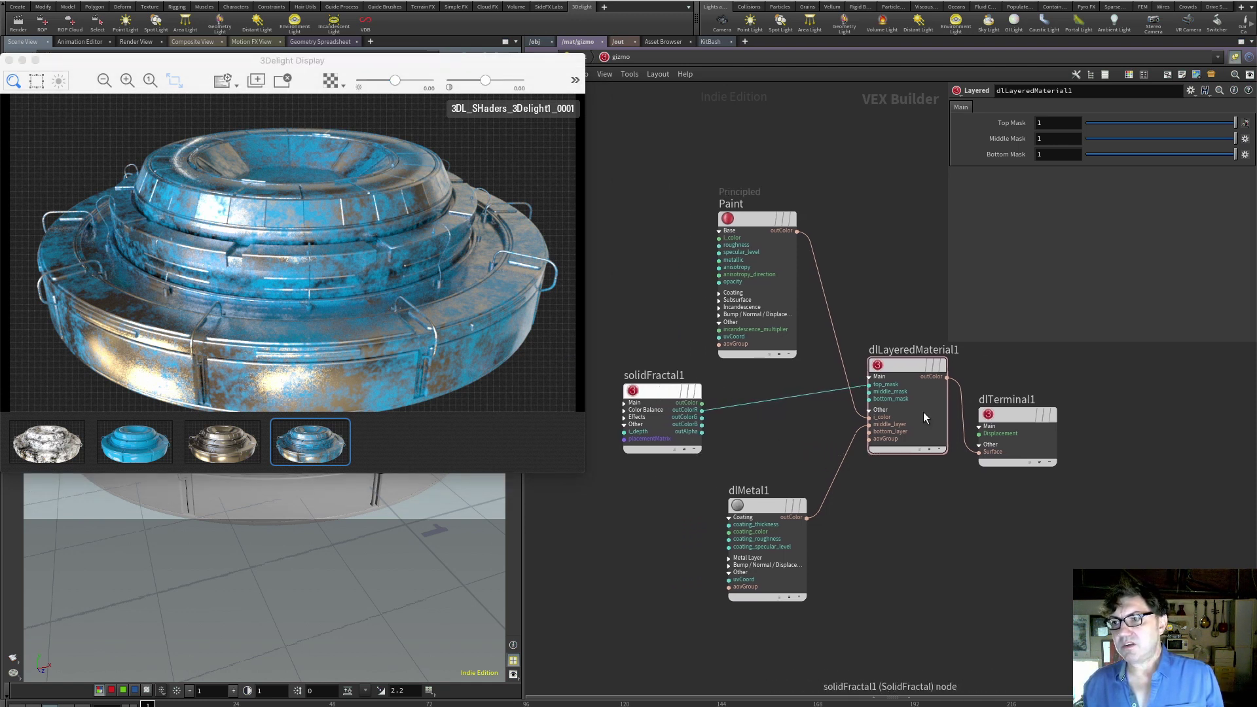
{"action": "left_click_drag", "start_coordinate": [913, 363], "coordinate": [910, 450]}
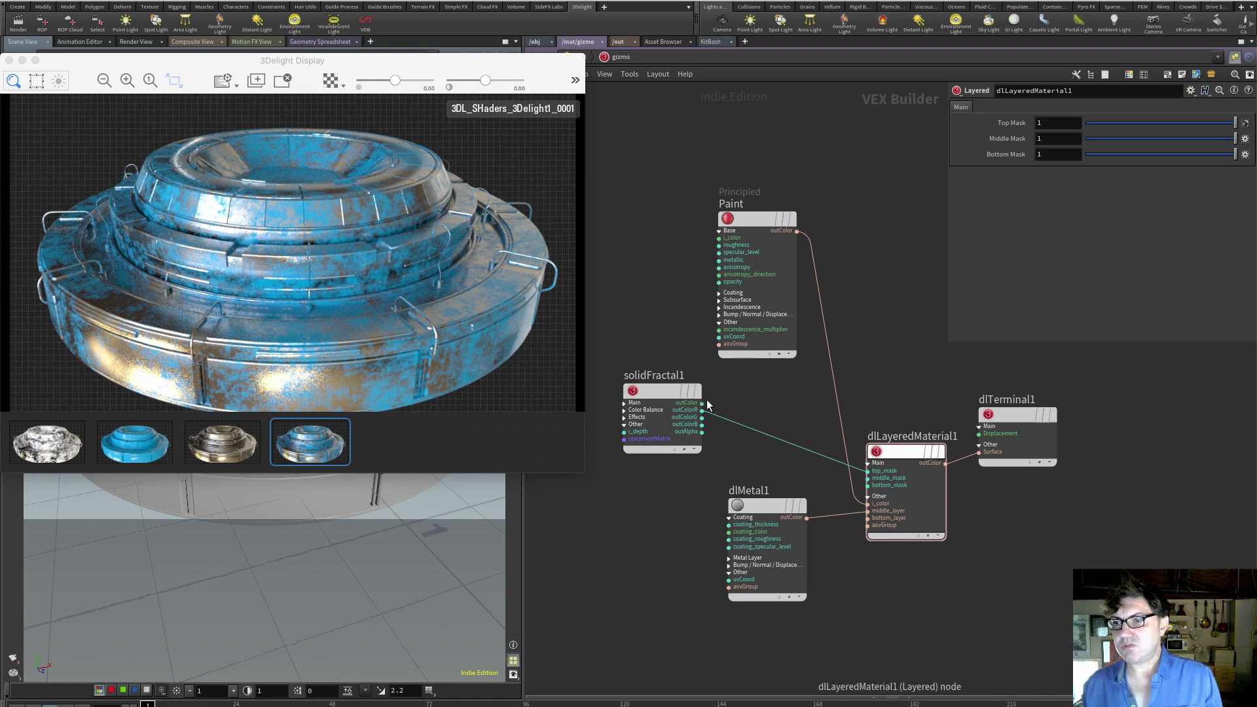
Connect solidFractal1's outColorR to Paint's i_color and Paint's outColor to the terminal's Surface input, and render the gizmo.
{"action": "mouse_move", "coordinate": [702, 403]}
{"action": "left_mouse_down"}
{"action": "mouse_move", "coordinate": [722, 240]}
{"action": "mouse_move", "coordinate": [812, 247]}
{"action": "mouse_move", "coordinate": [979, 452]}
{"action": "left_mouse_up"}
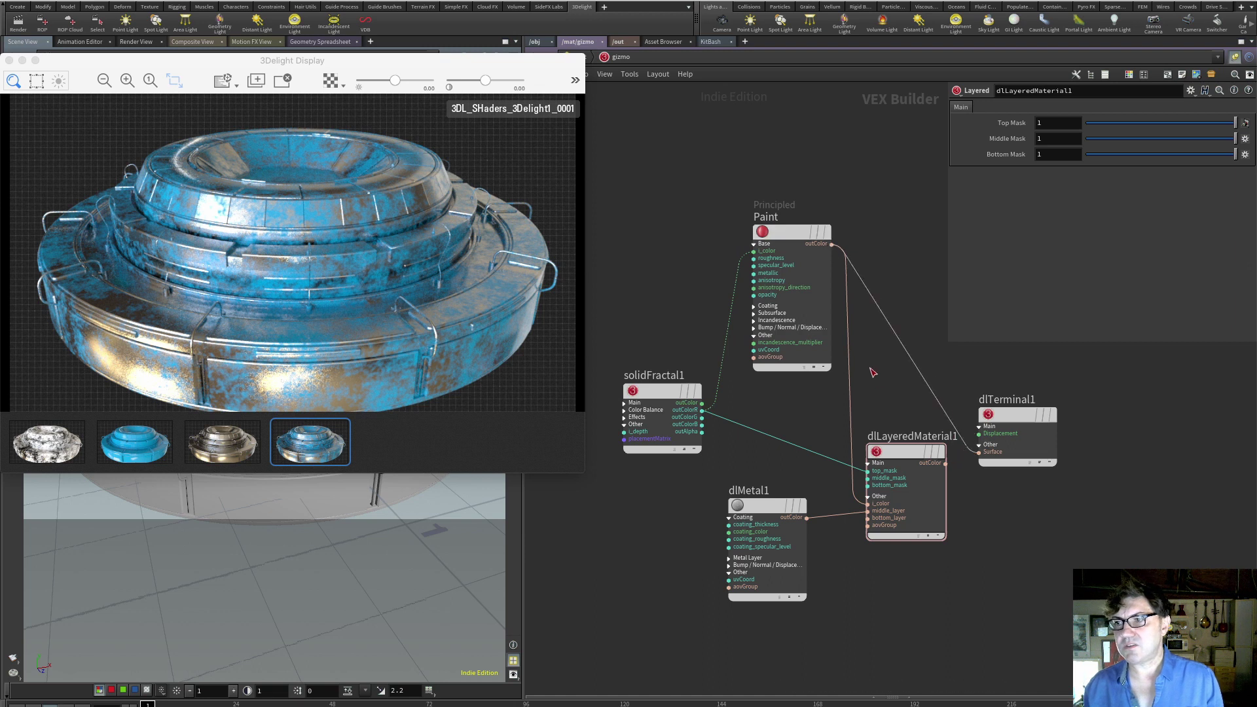
{"action": "left_click", "coordinate": [15, 21]}
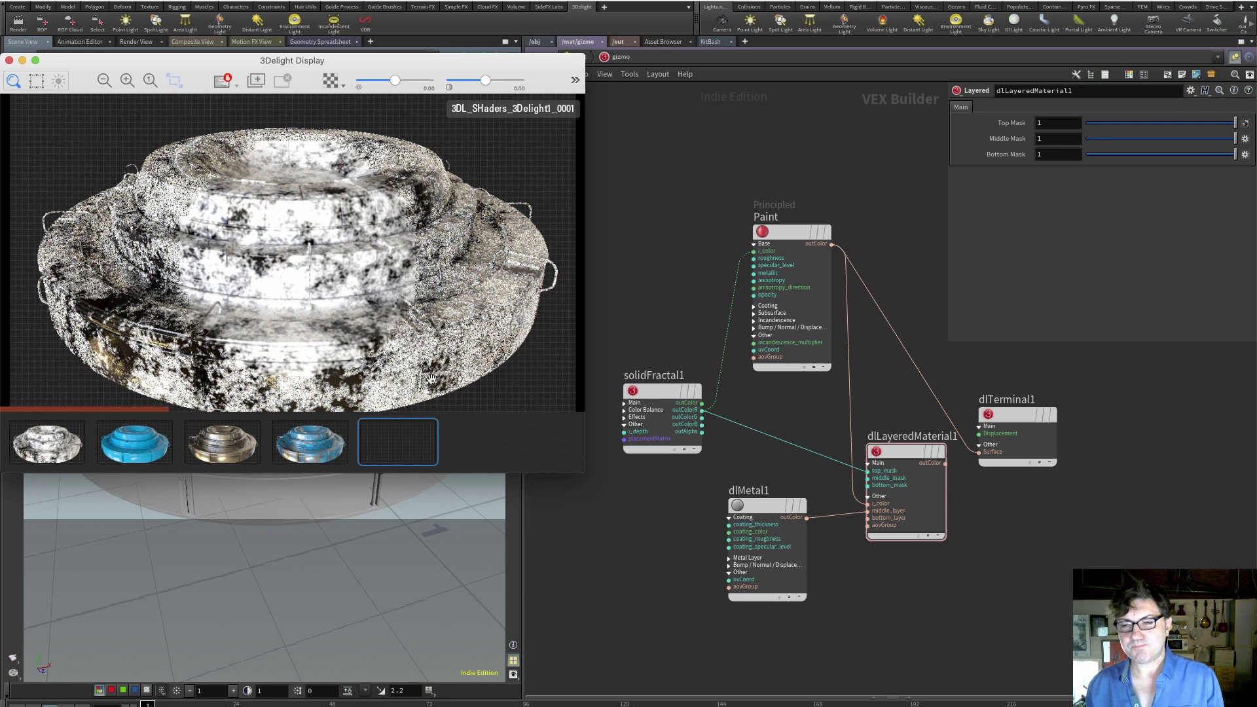
Add a 3Delight Ramp node with its Ramp inputs expanded, and space it above solidFractal1 beside the Paint node.
{"action": "left_click_drag", "start_coordinate": [660, 394], "coordinate": [622, 312]}
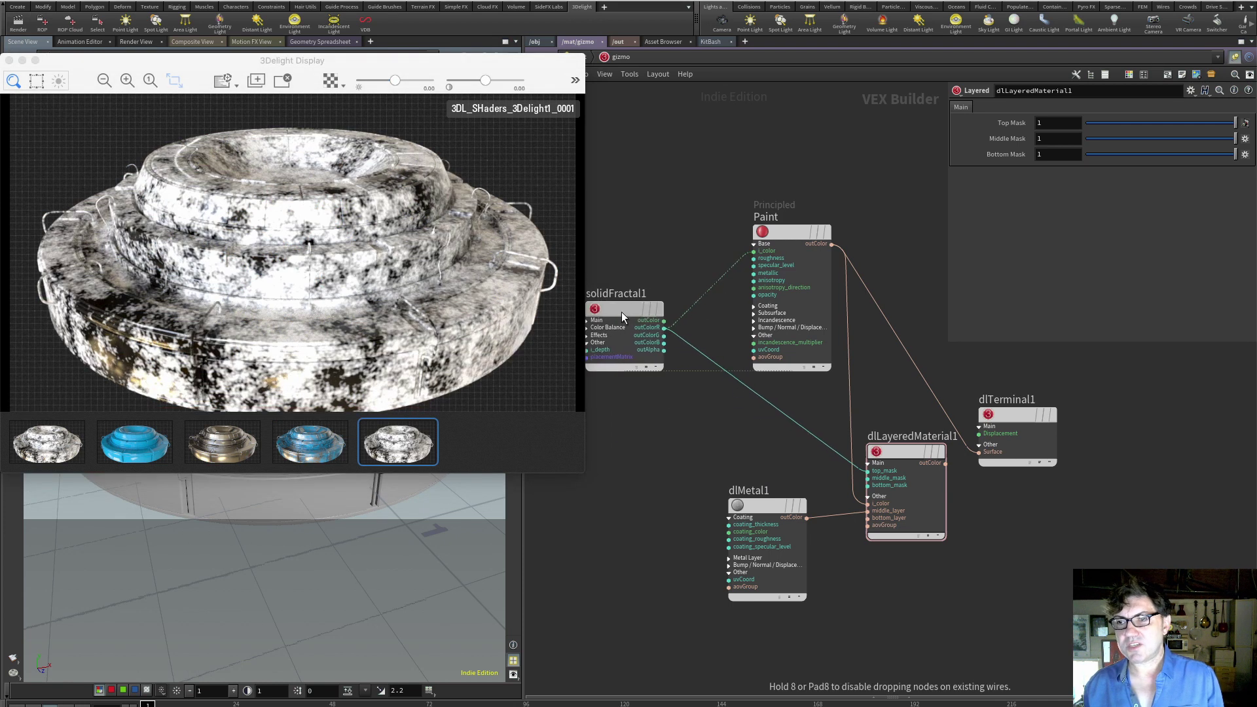
{"action": "middle_click_drag", "start_coordinate": [650, 440], "coordinate": [677, 453]}
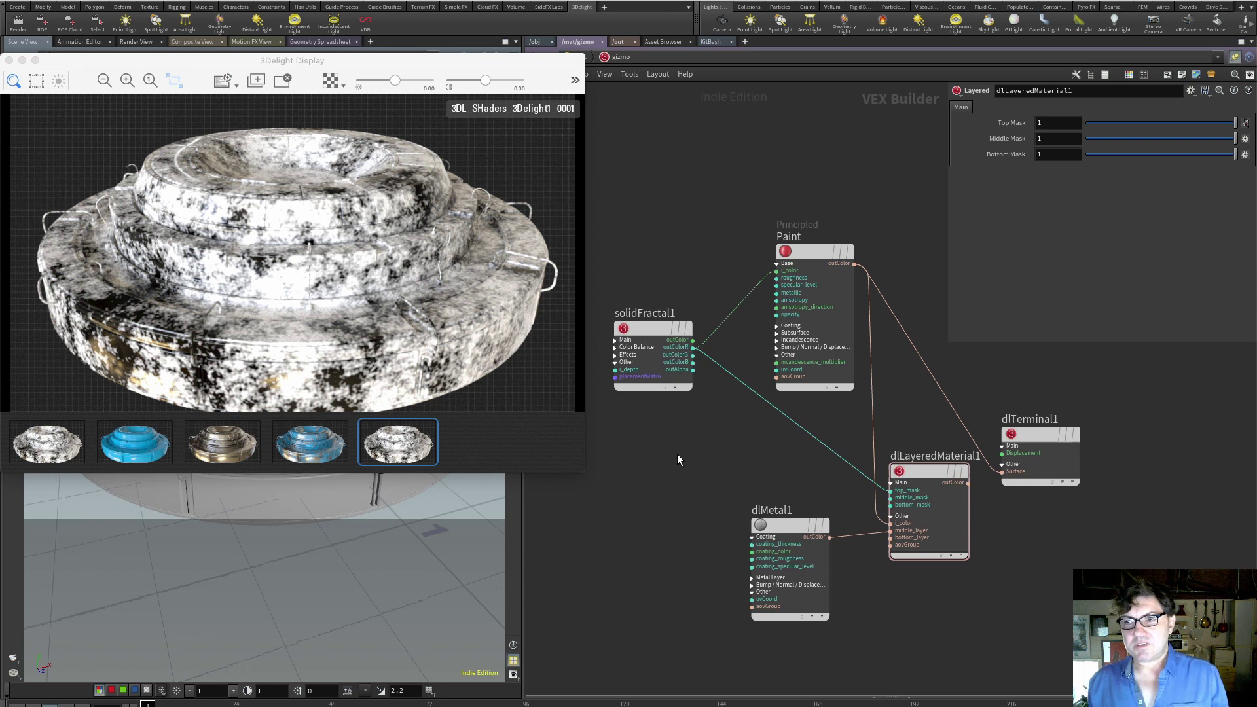
{"action": "key", "text": "Tab"}
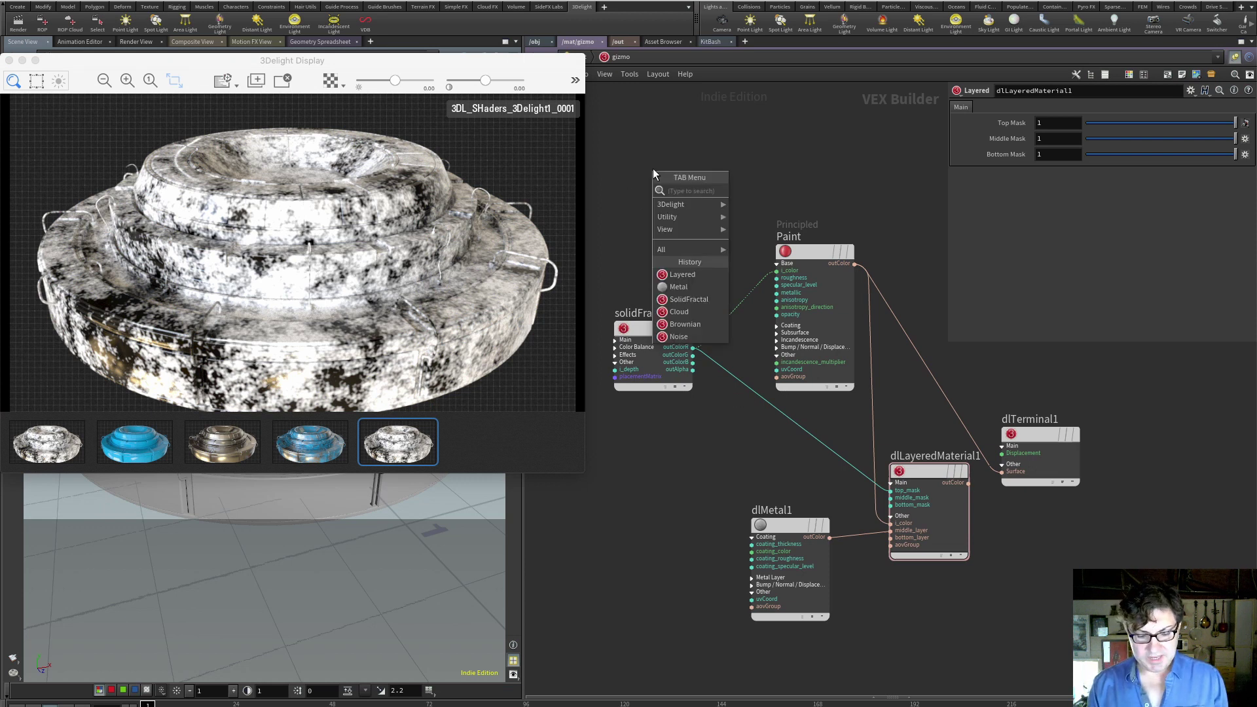
{"action": "type", "text": "ramp"}
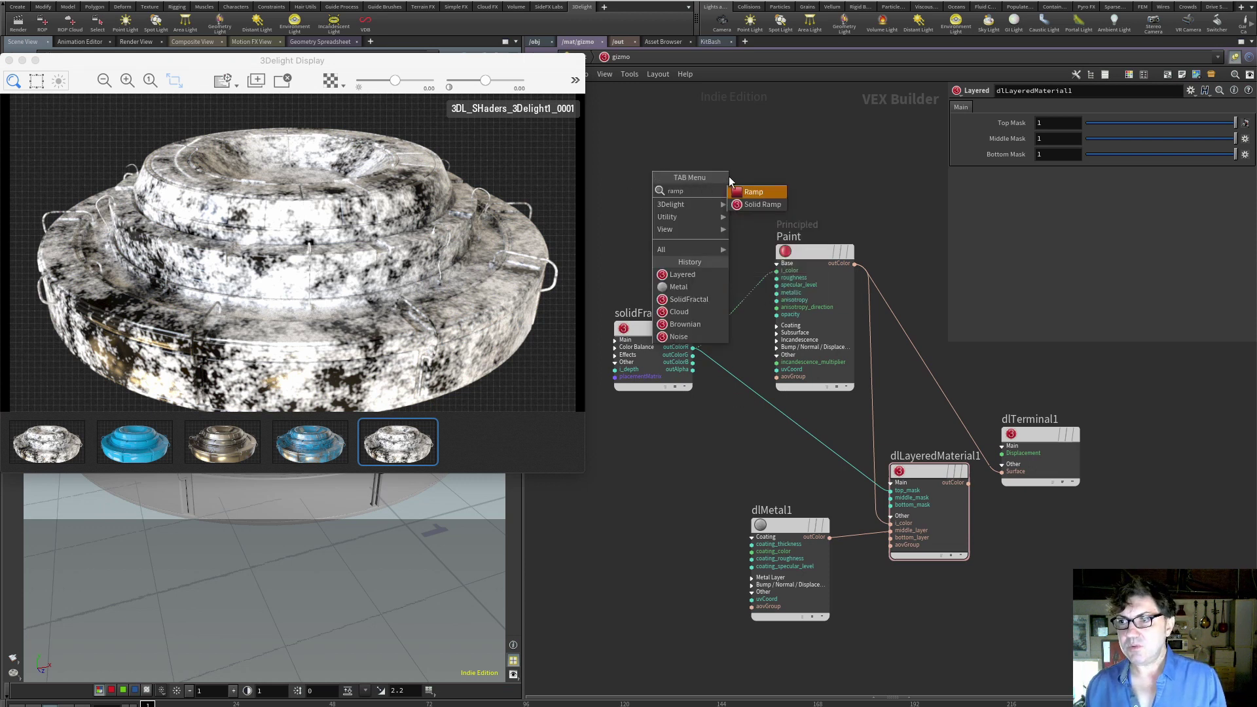
{"action": "left_click", "coordinate": [764, 203]}
{"action": "left_click", "coordinate": [700, 203]}
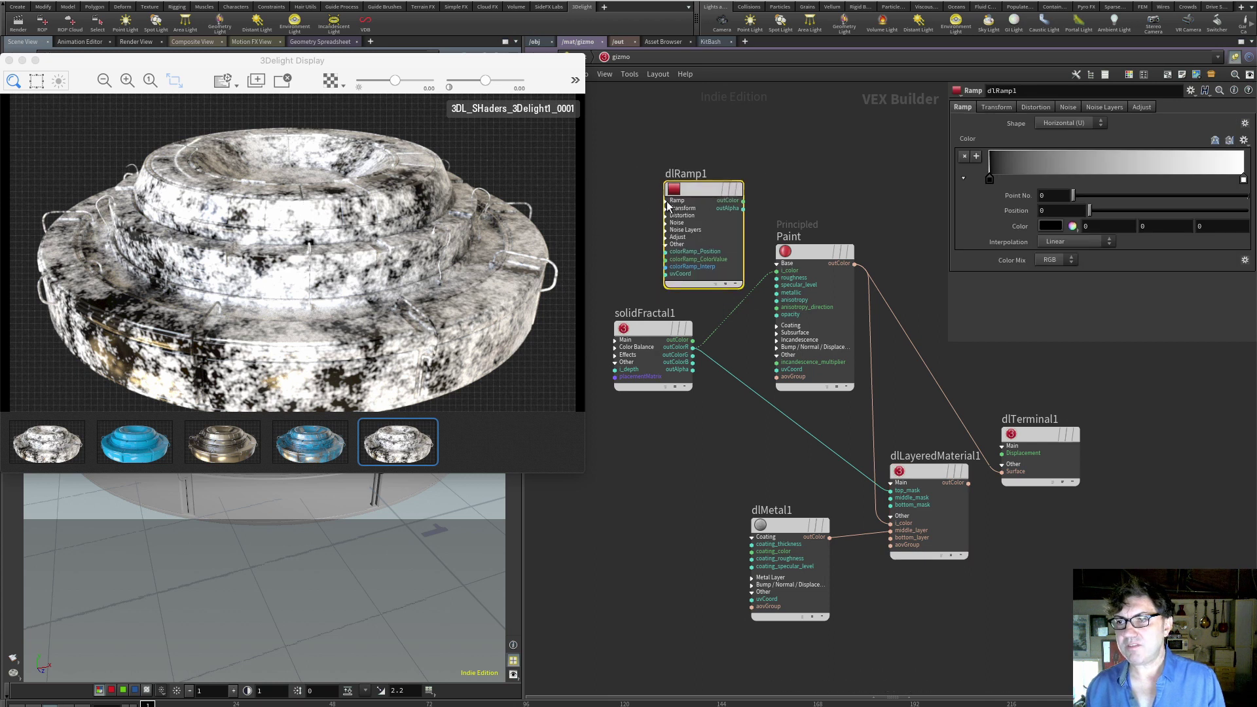
{"action": "left_click", "coordinate": [669, 201]}
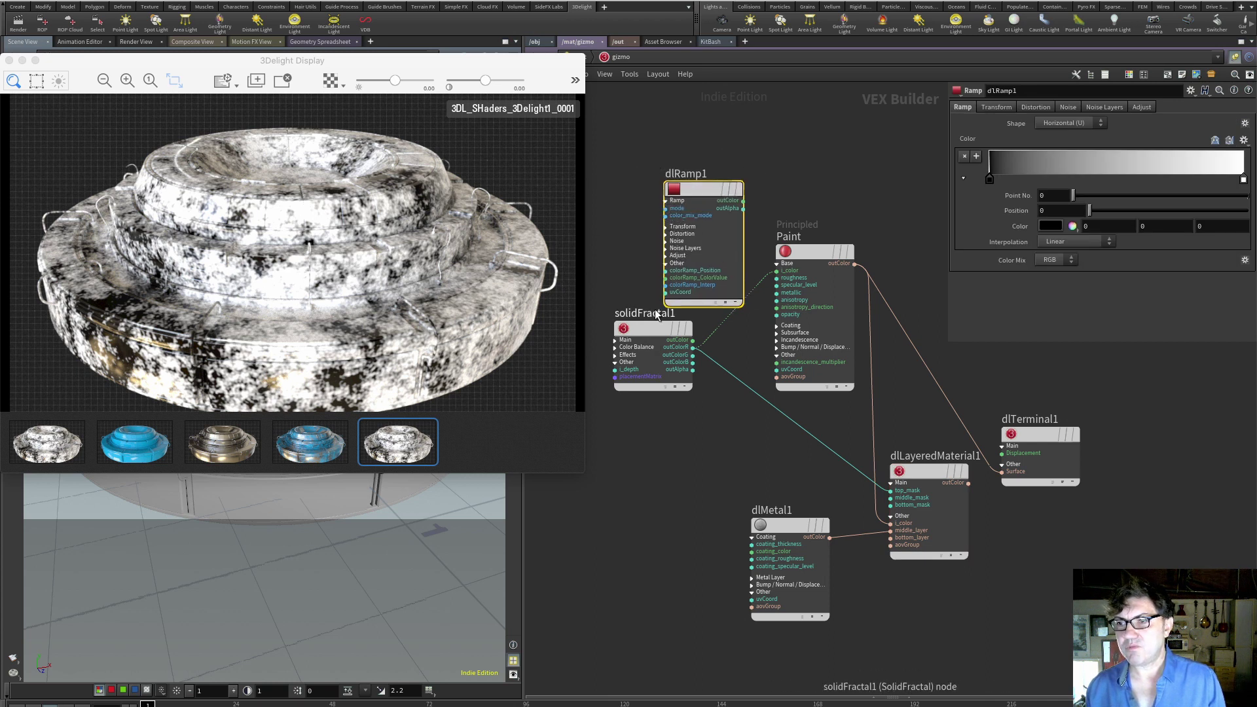
{"action": "left_click_drag", "start_coordinate": [647, 326], "coordinate": [631, 363]}
{"action": "left_click_drag", "start_coordinate": [712, 194], "coordinate": [679, 188]}
Connect dlRamp1's outColor to Paint's i_color input in place of the fractal.
{"action": "scroll", "coordinate": [685, 296], "scroll_direction": "up", "scroll_amount": 2}
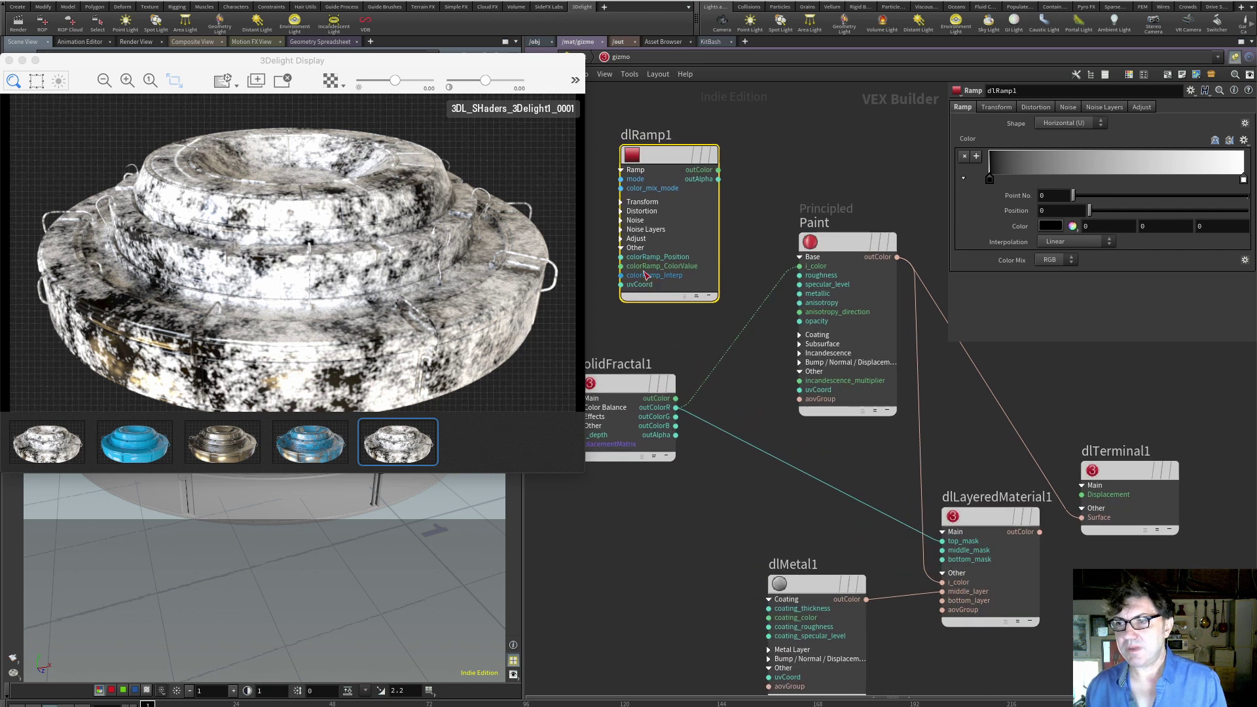
{"action": "left_click", "coordinate": [622, 240]}
{"action": "left_click", "coordinate": [622, 239]}
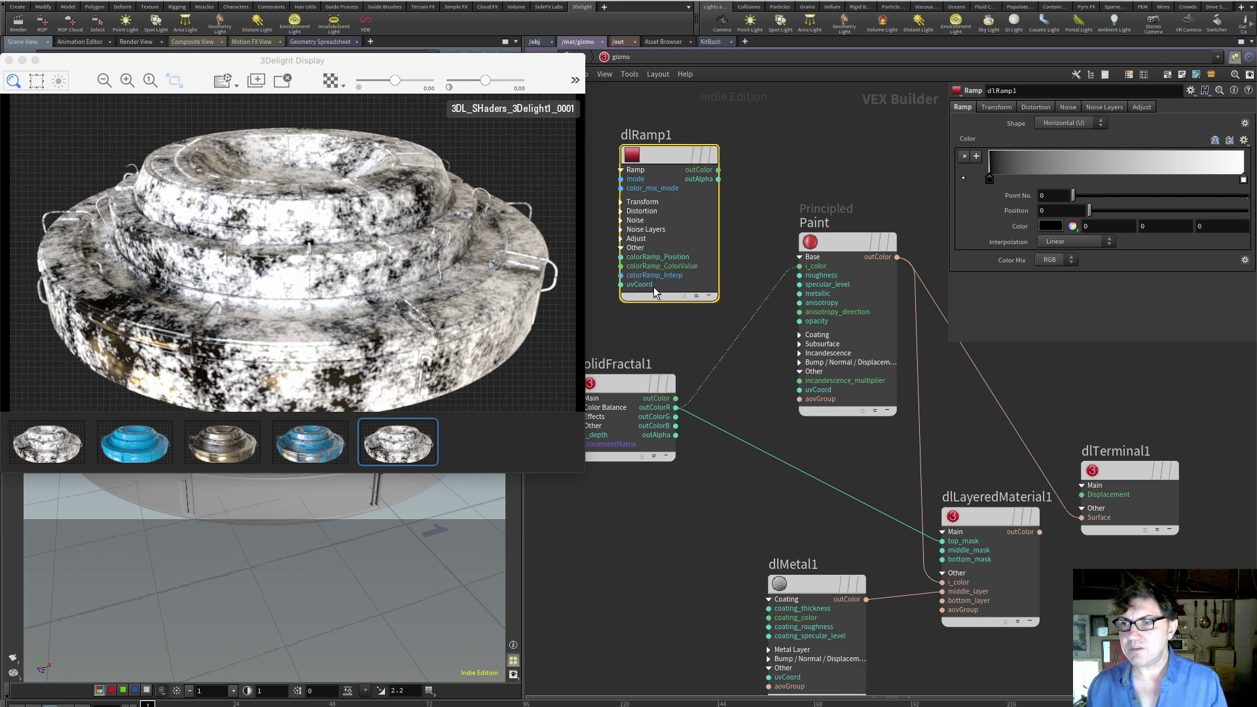
{"action": "mouse_move", "coordinate": [665, 150]}
{"action": "left_mouse_down"}
{"action": "mouse_move", "coordinate": [689, 145]}
{"action": "mouse_move", "coordinate": [798, 265]}
{"action": "left_mouse_up"}
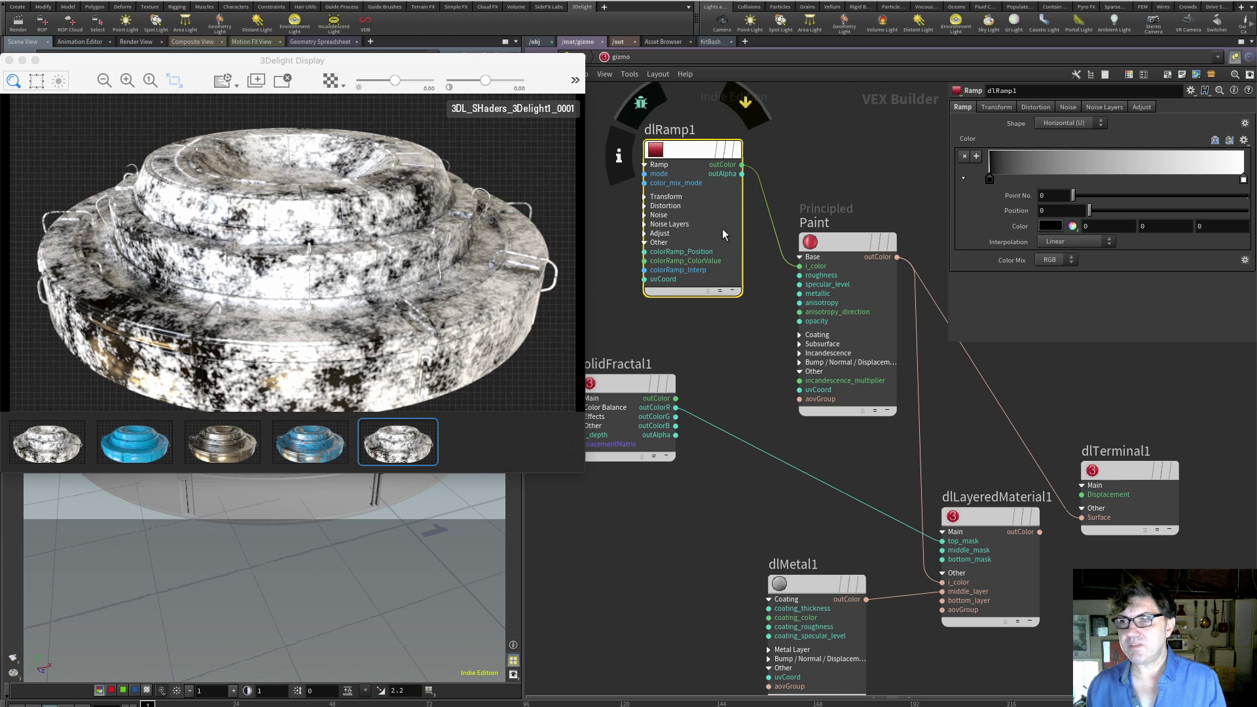
Render the gizmo with the Ramp driving the Paint color and compare it with the first fractal render.
{"action": "left_click", "coordinate": [19, 24]}
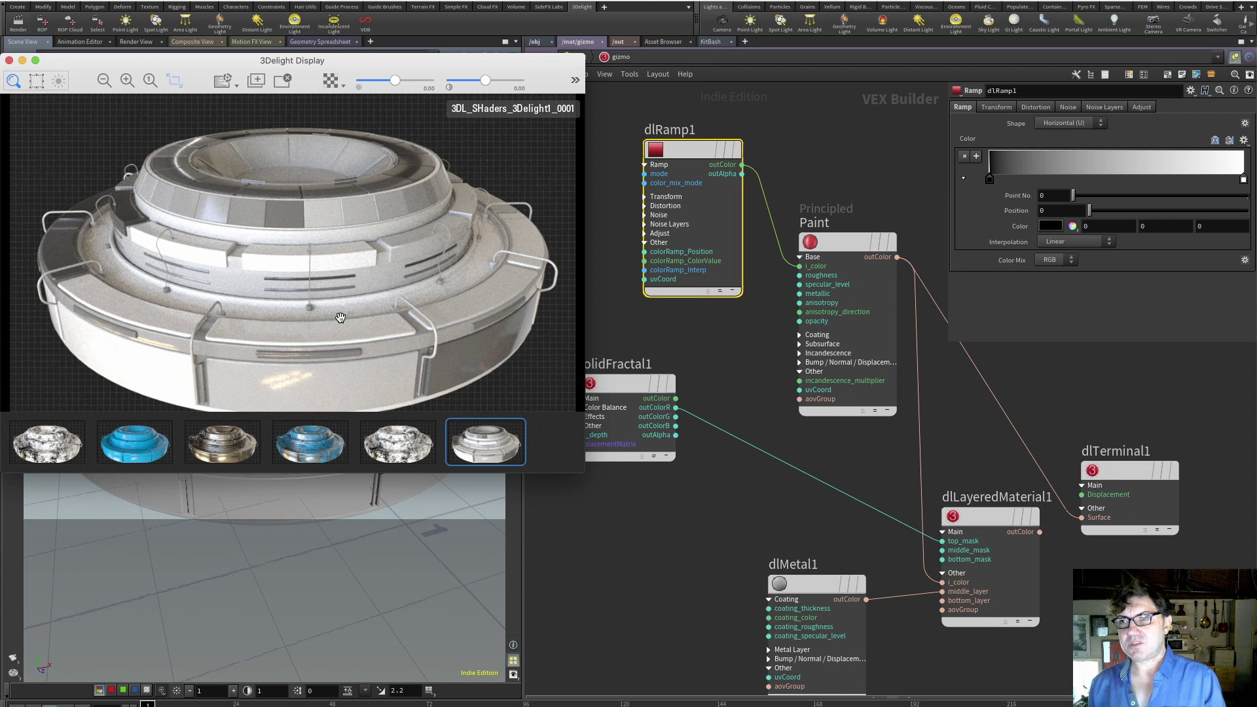
{"action": "left_click", "coordinate": [713, 328]}
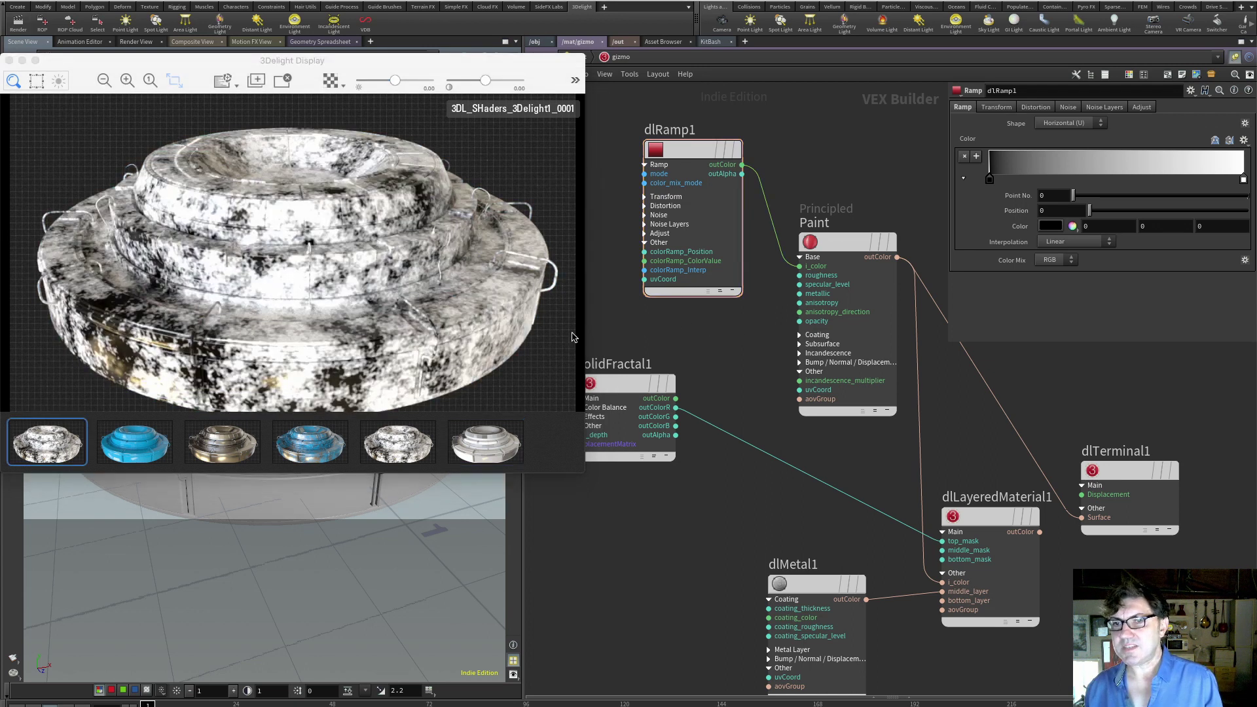
{"action": "left_click", "coordinate": [492, 447]}
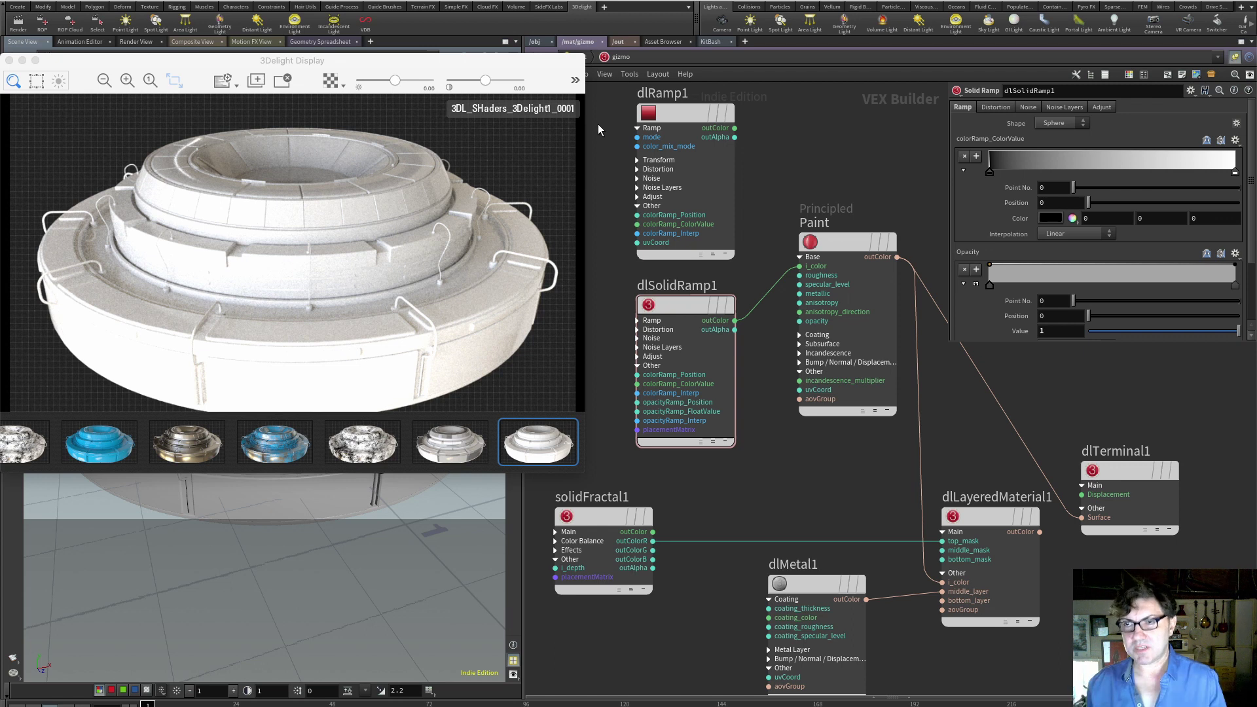
Delete the dlRamp1 and dlSolidRamp1 nodes and move solidFractal1 up toward the cleared space beside the Paint node.
{"action": "left_click_drag", "start_coordinate": [607, 108], "coordinate": [669, 316]}
{"action": "key", "text": "Delete"}
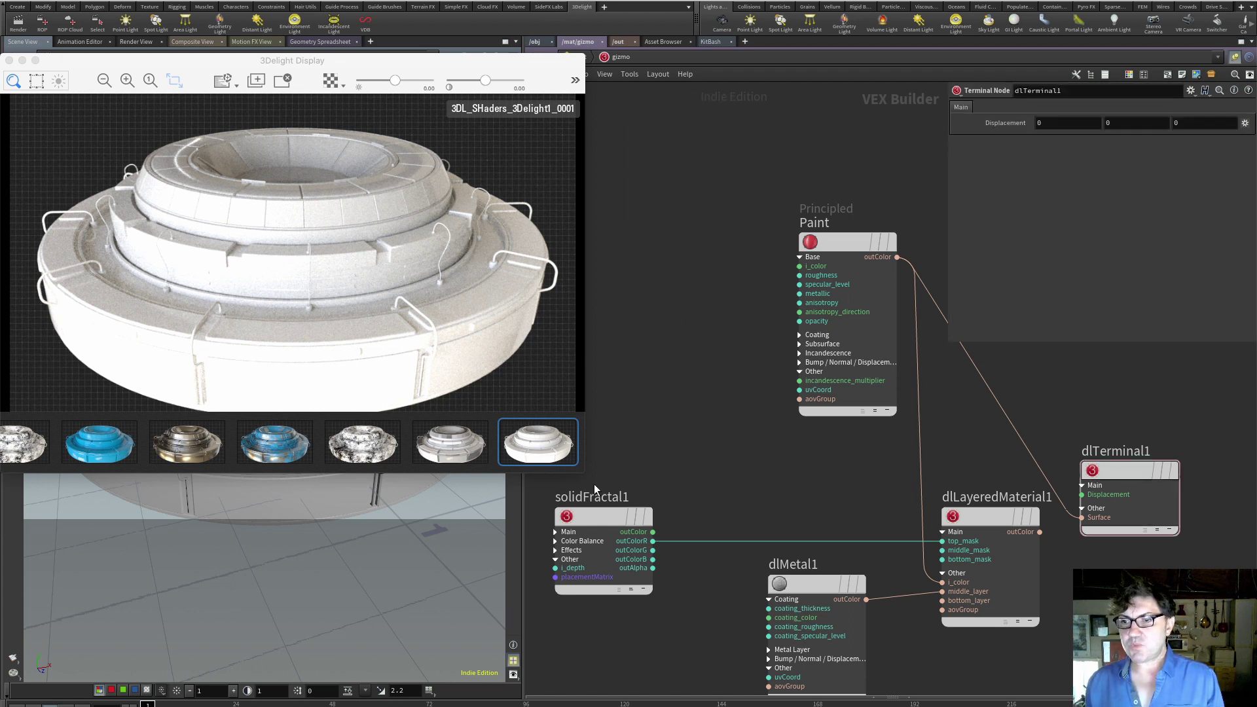
{"action": "left_click_drag", "start_coordinate": [600, 514], "coordinate": [631, 461]}
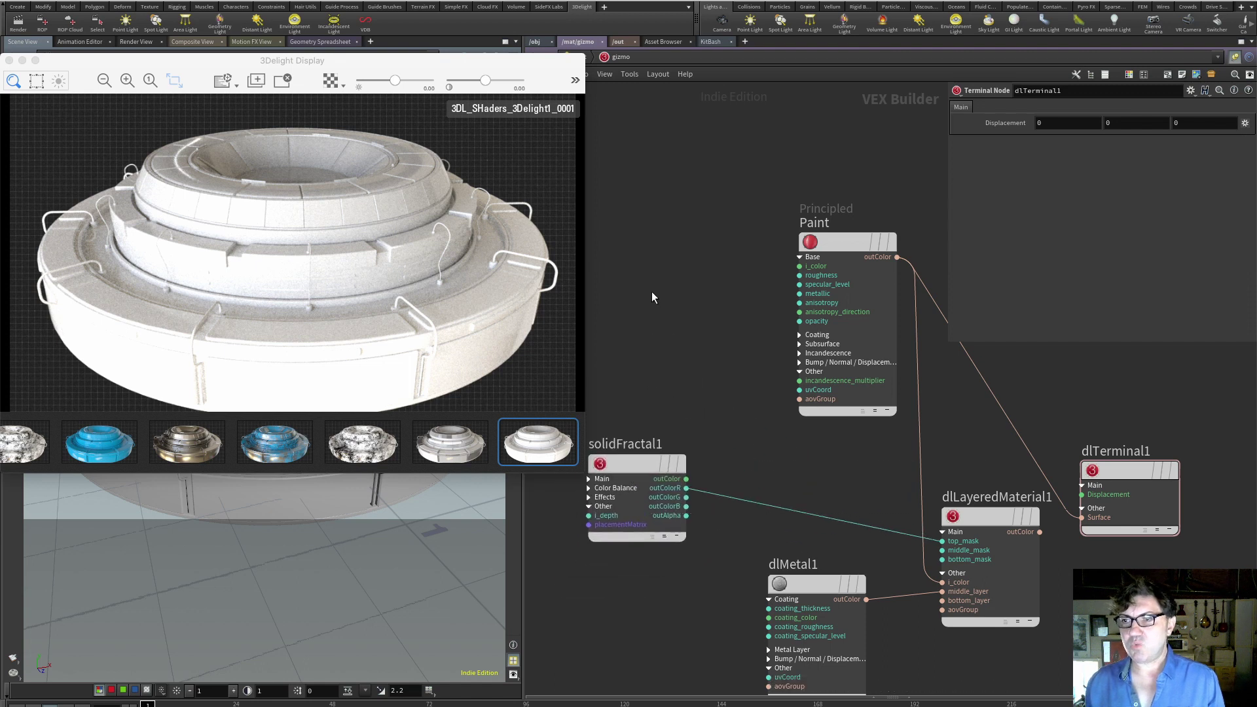
{"action": "middle_click_drag", "start_coordinate": [666, 300], "coordinate": [714, 297]}
{"action": "scroll", "coordinate": [714, 297], "scroll_direction": "down", "scroll_amount": 3}
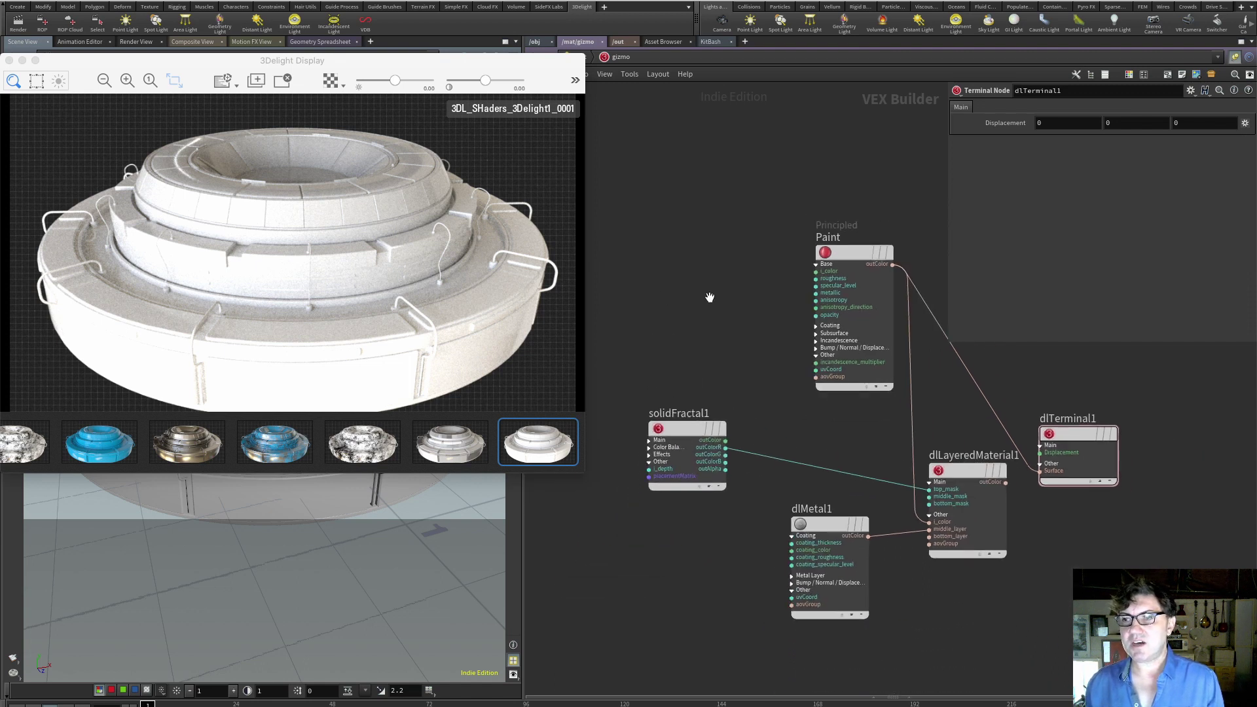
Add a 3Delight Remap node beside Paint, above solidFractal1, and shift solidFractal1 away to make room for wiring.
{"action": "key", "text": "Tab"}
{"action": "type", "text": "re"}
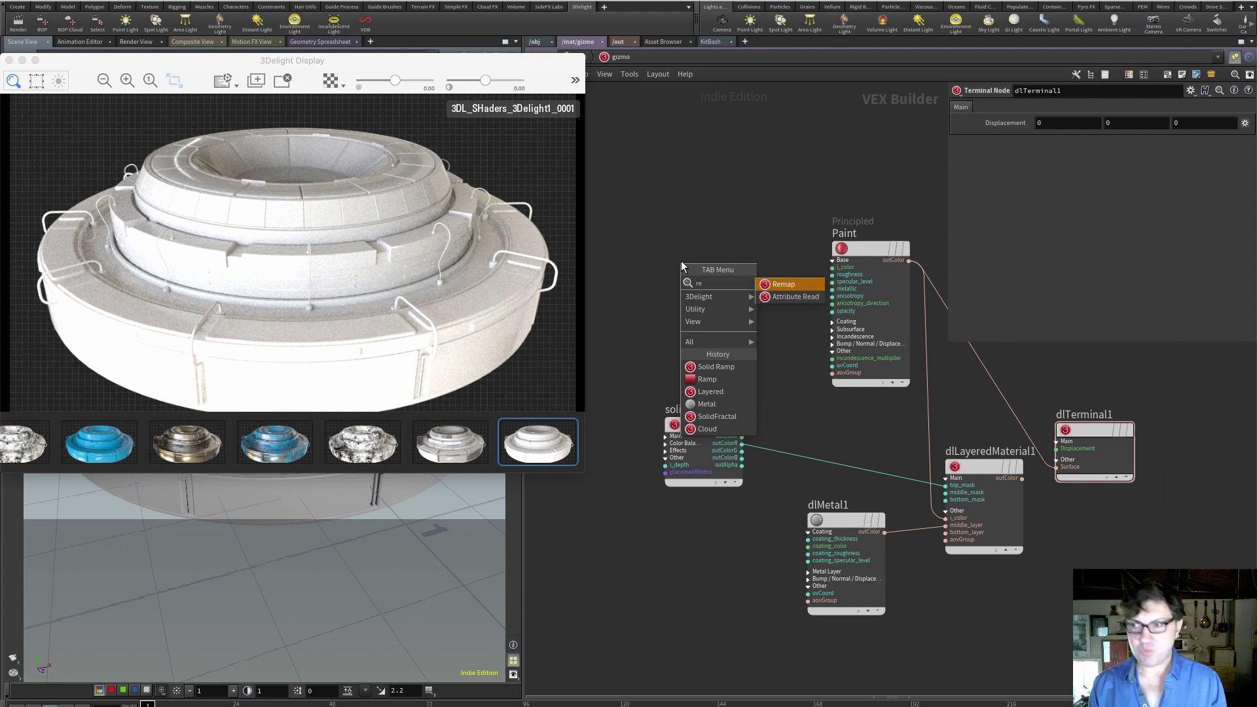
{"action": "key", "text": "Return"}
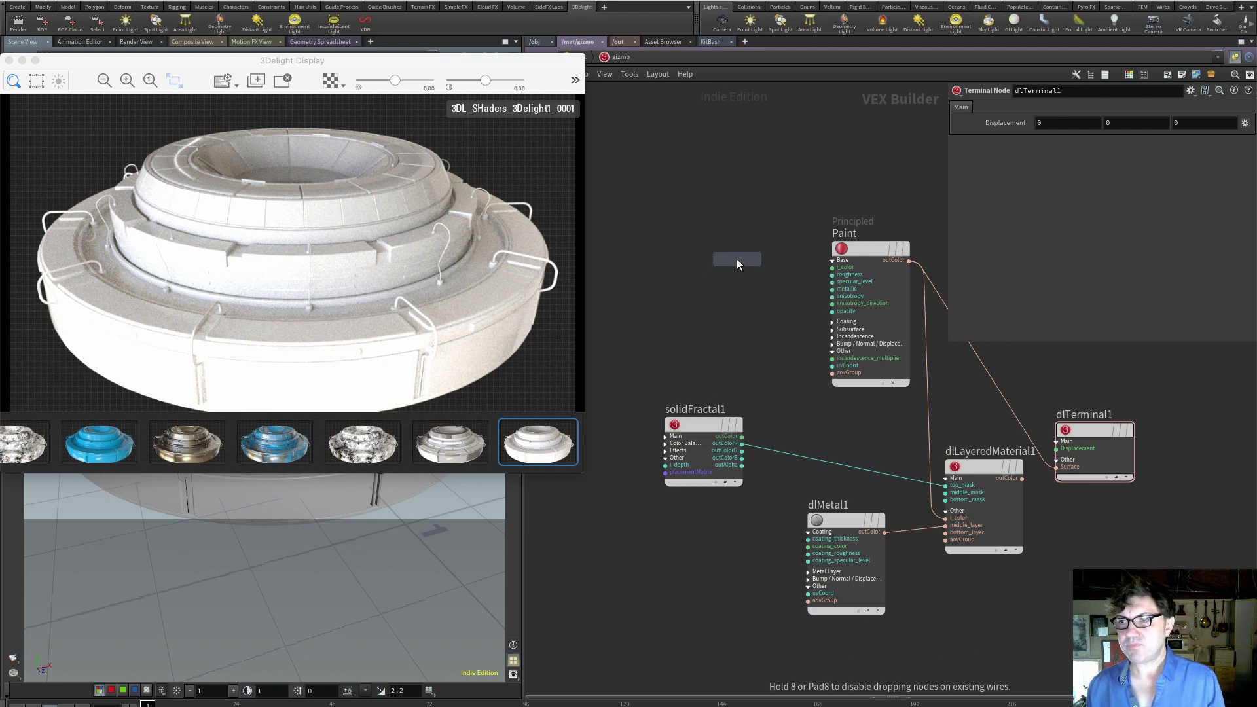
{"action": "left_click", "coordinate": [737, 258]}
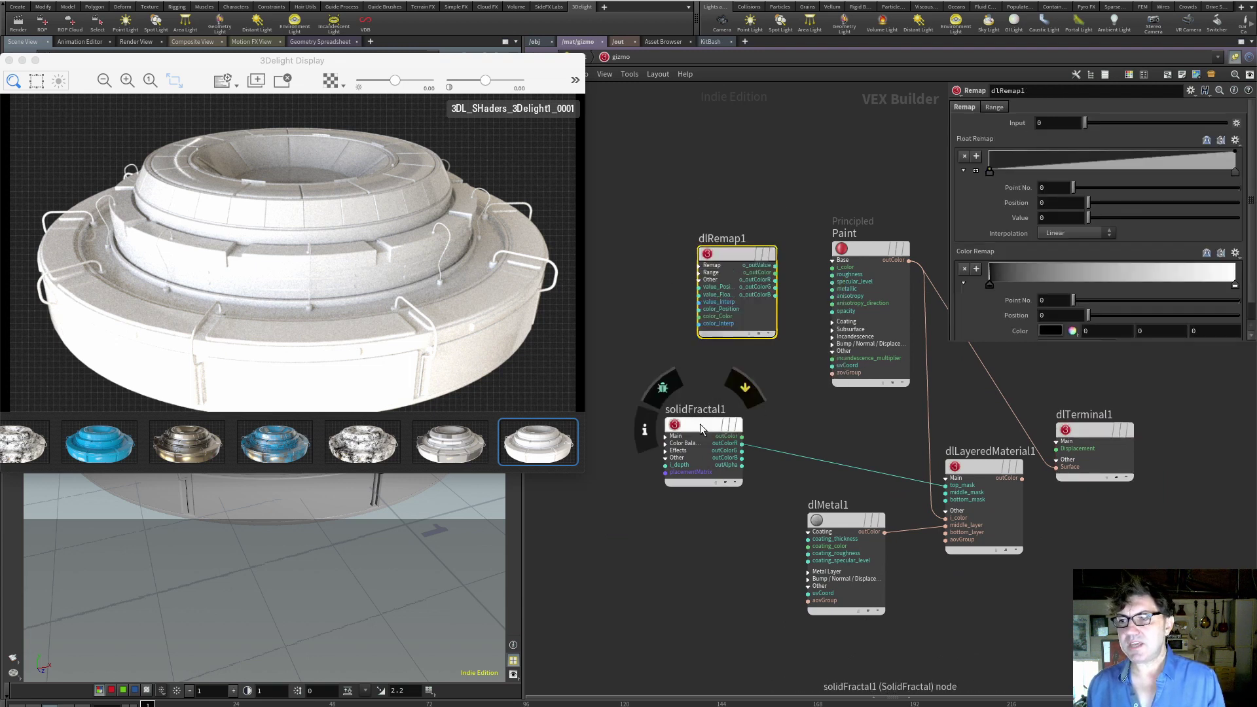
{"action": "left_click_drag", "start_coordinate": [701, 423], "coordinate": [639, 421]}
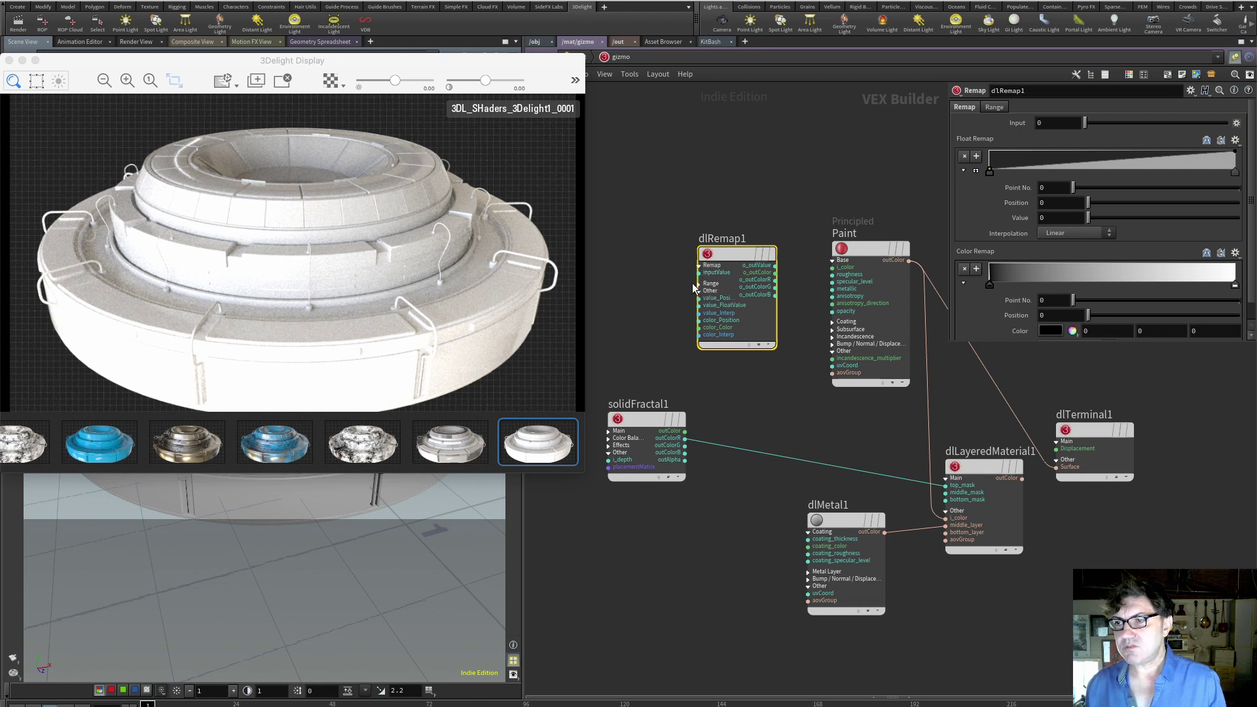
Connect solidFractal1's outColorR to dlRemap1's inputValue and dlRemap1's o_outValue to Paint's i_color.
{"action": "left_click", "coordinate": [725, 250]}
{"action": "scroll", "coordinate": [720, 252], "scroll_direction": "up", "scroll_amount": 3}
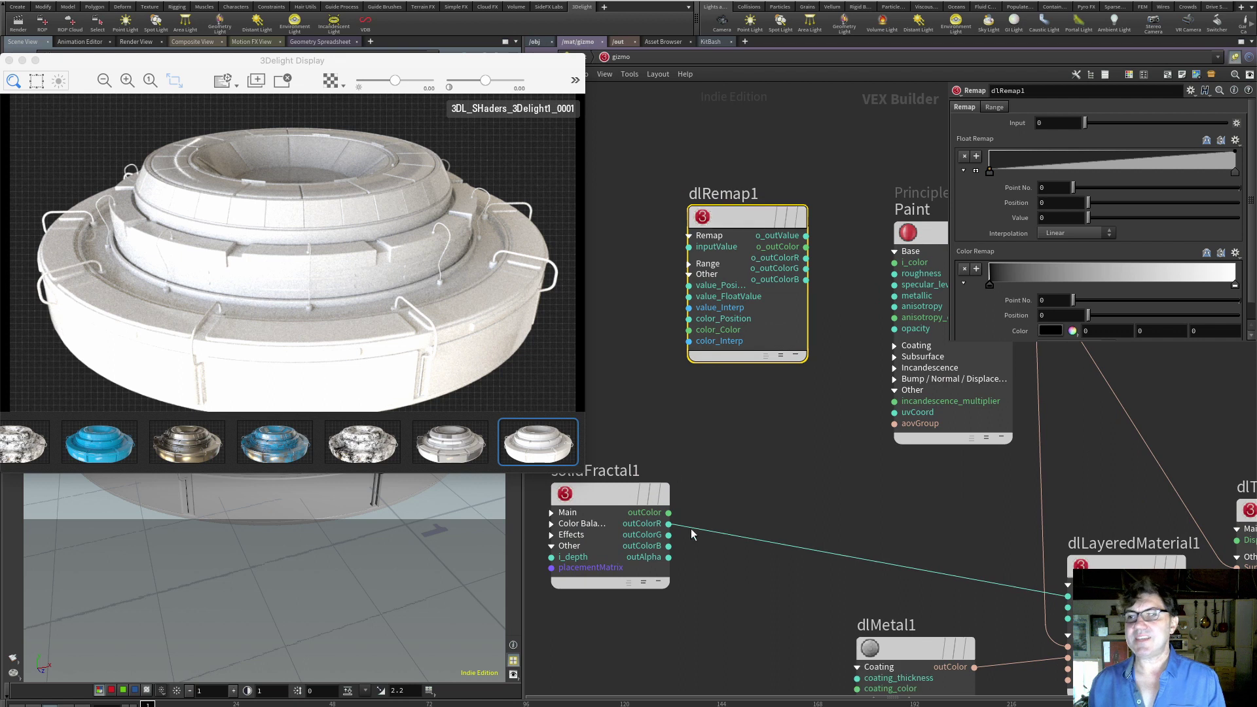
{"action": "left_click_drag", "start_coordinate": [721, 217], "coordinate": [726, 233]}
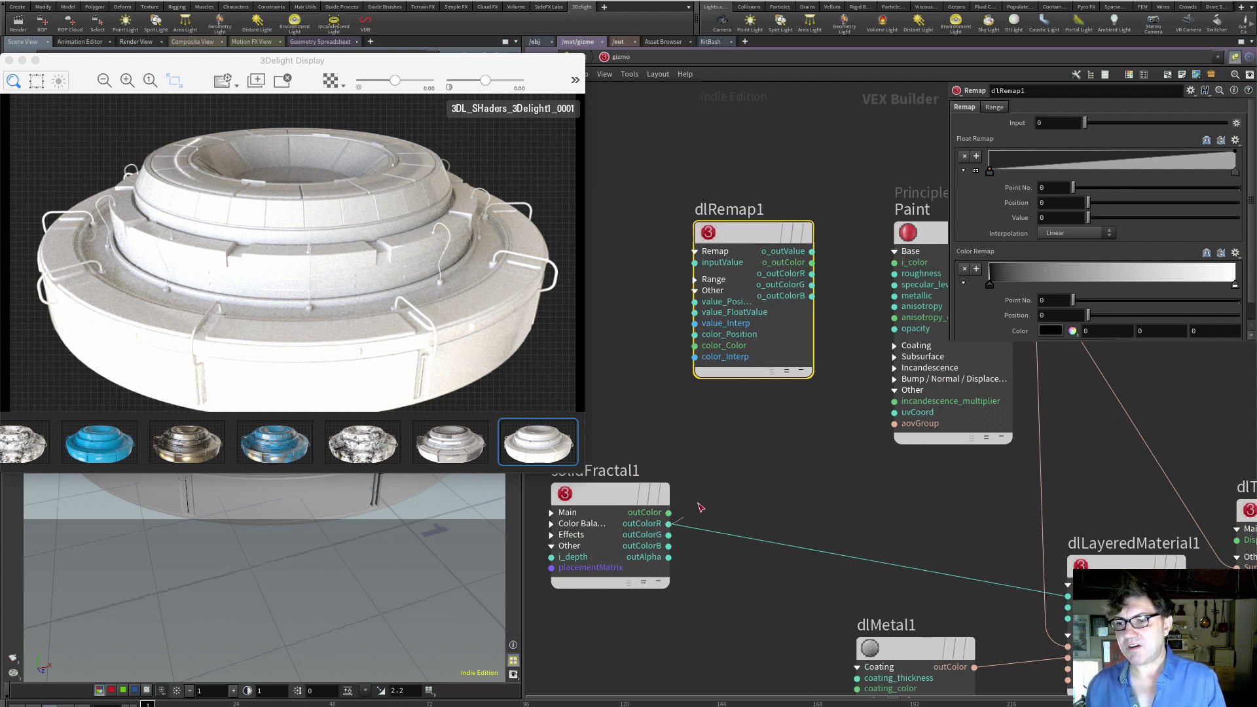
{"action": "left_click_drag", "start_coordinate": [668, 512], "coordinate": [716, 232]}
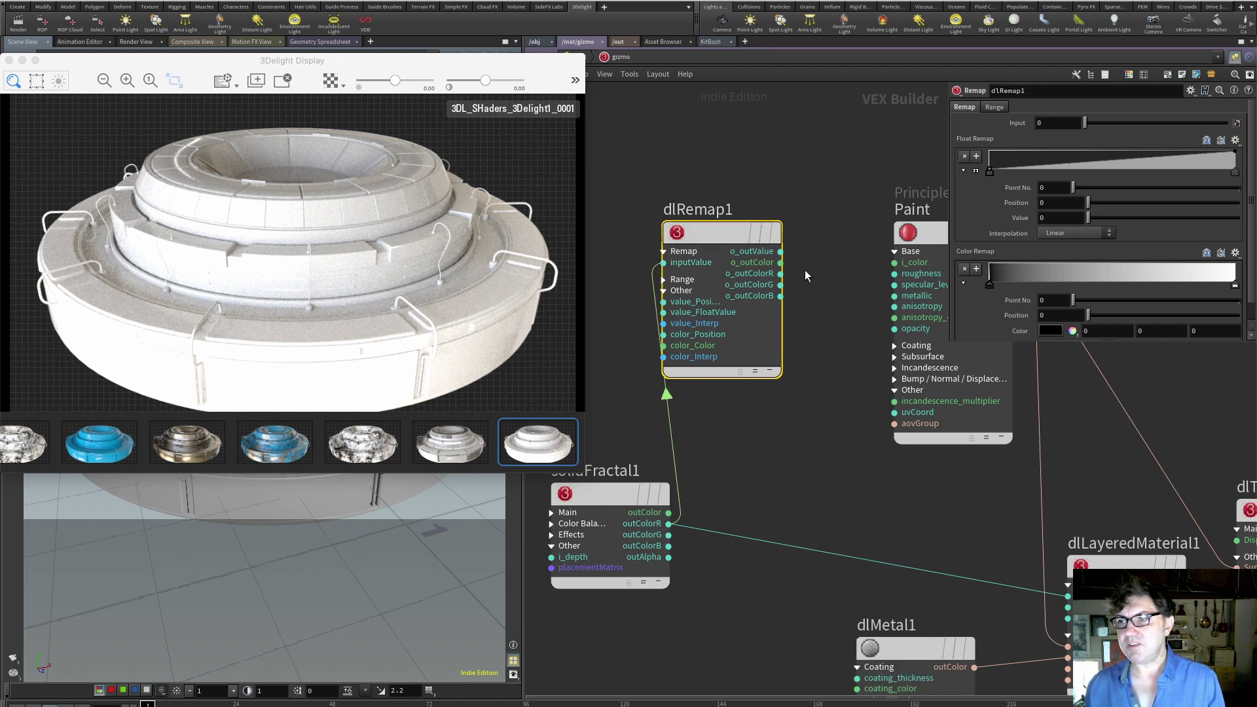
{"action": "left_click", "coordinate": [781, 251]}
{"action": "left_click", "coordinate": [895, 262]}
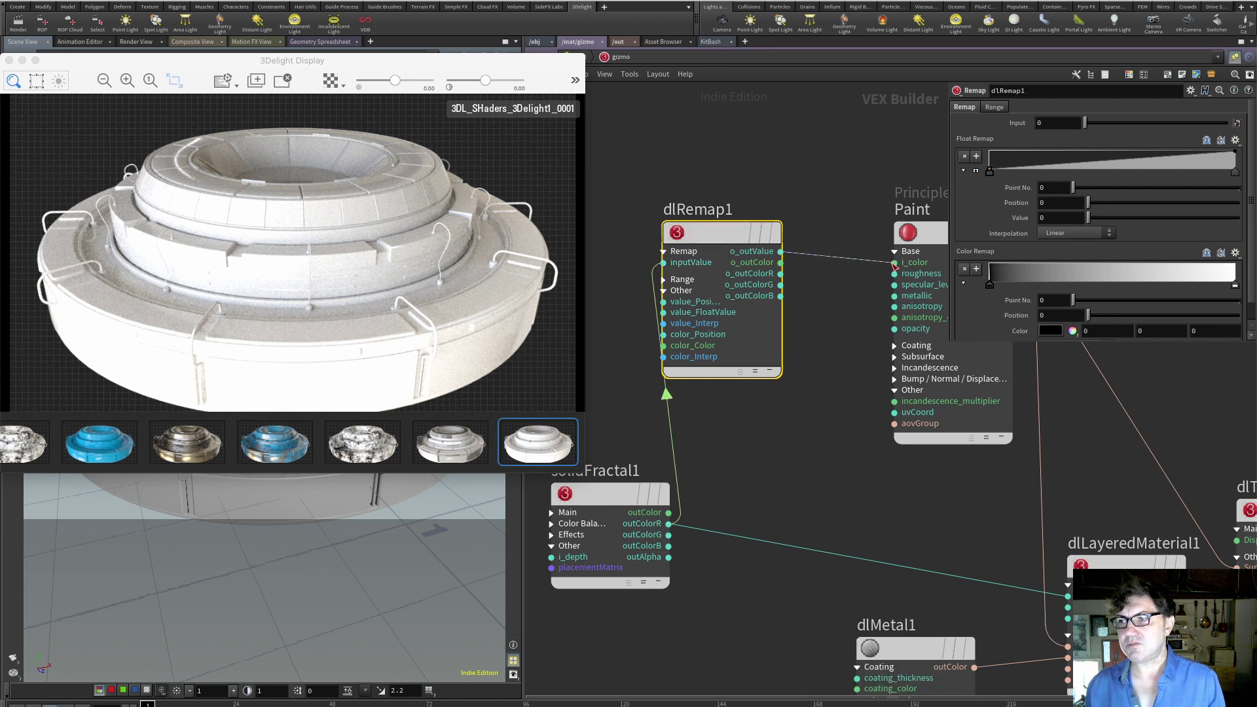
{"action": "left_click_drag", "start_coordinate": [723, 234], "coordinate": [756, 234]}
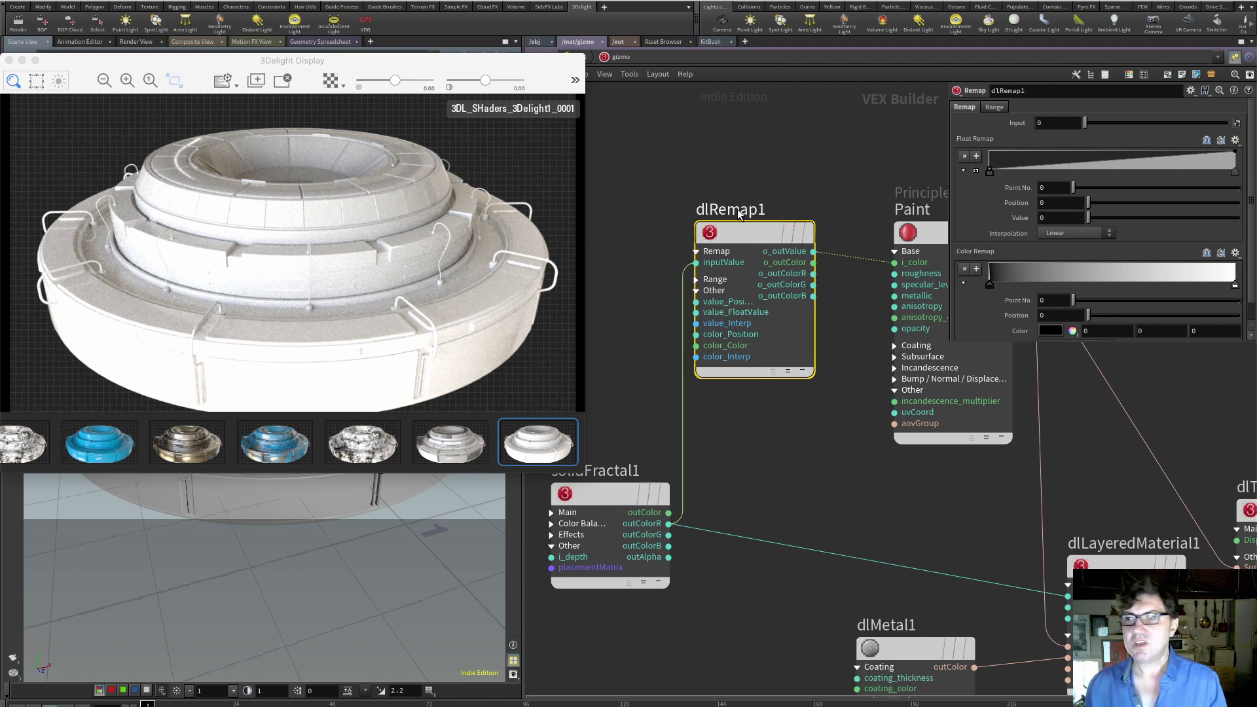
Clear the earlier gizmo images from the render display and show the gizmo with the fractal driving the Paint color.
{"action": "left_click", "coordinate": [98, 154]}
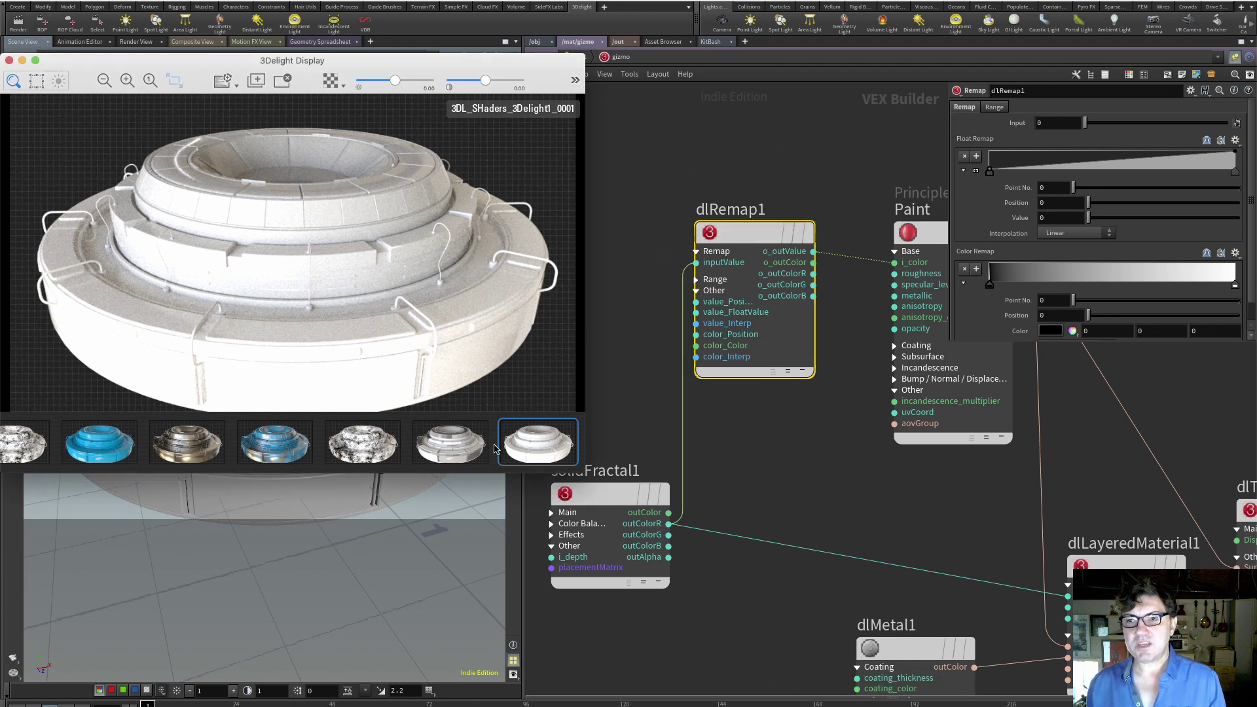
{"action": "scroll", "coordinate": [493, 450], "scroll_direction": "left", "scroll_amount": 2}
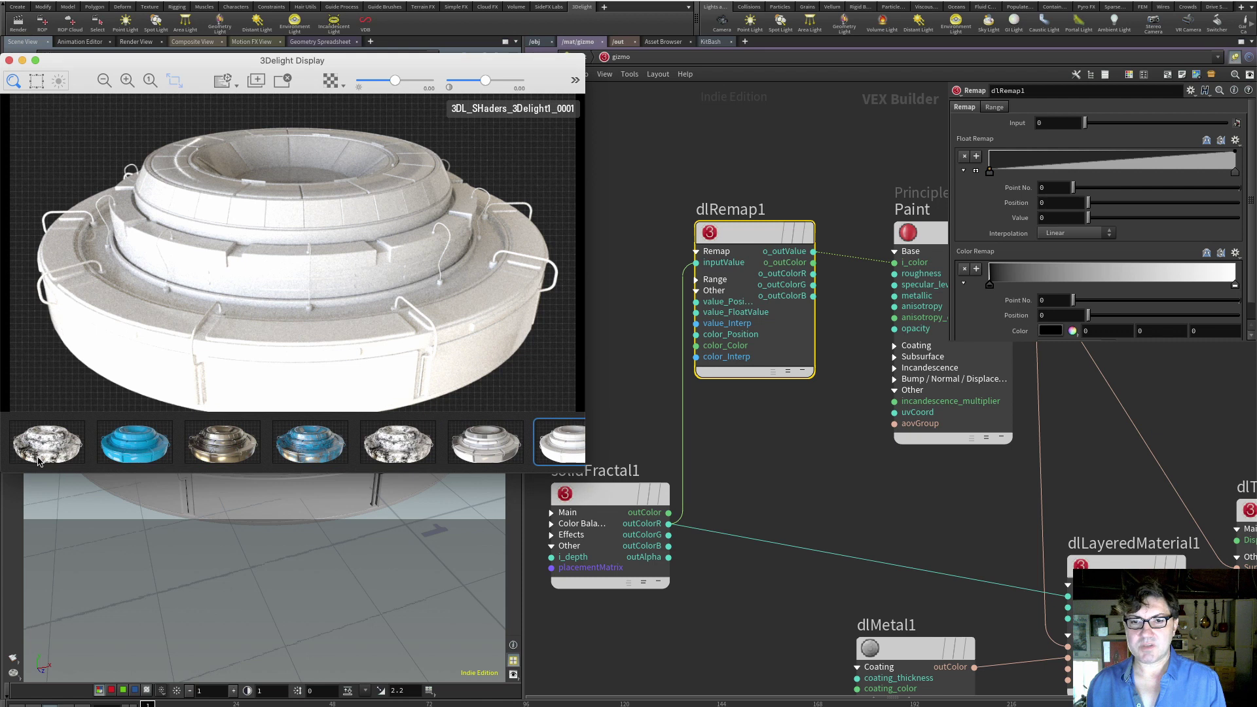
{"action": "left_click", "coordinate": [59, 448]}
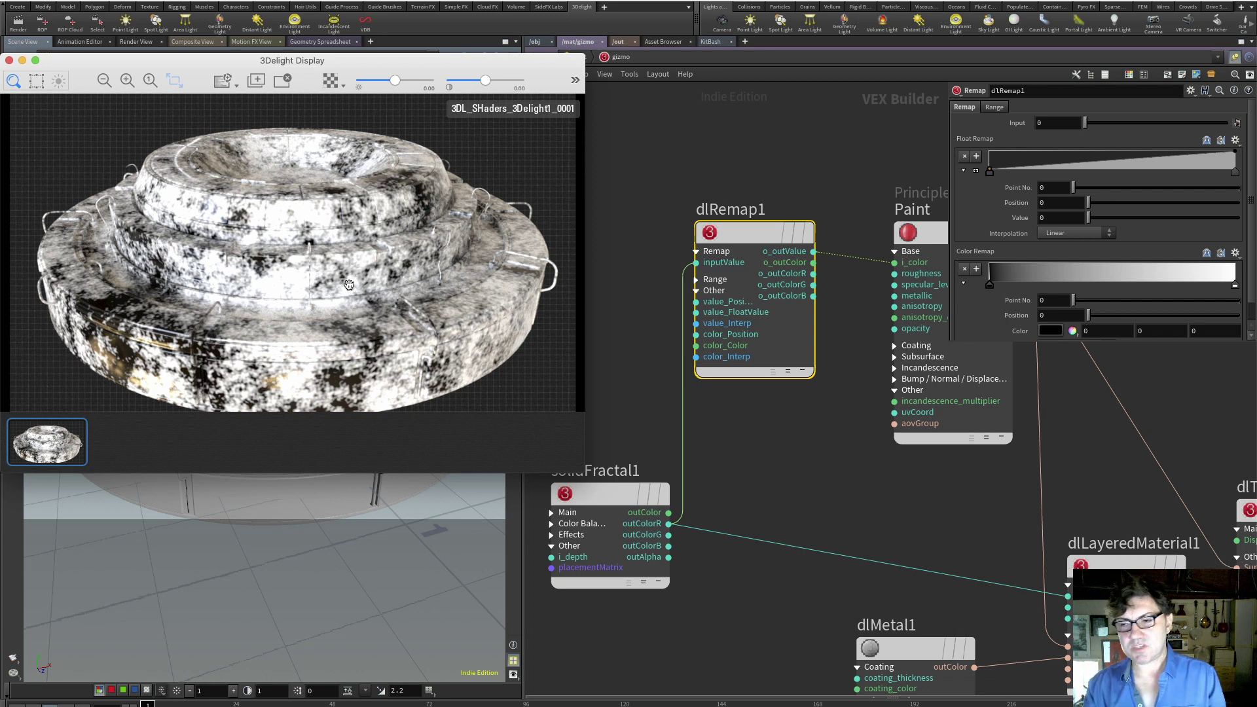
Move the start point of dlRemap1's Float Remap ramp to position 0.541333 and render the gizmo.
{"action": "left_click_drag", "start_coordinate": [752, 223], "coordinate": [767, 251]}
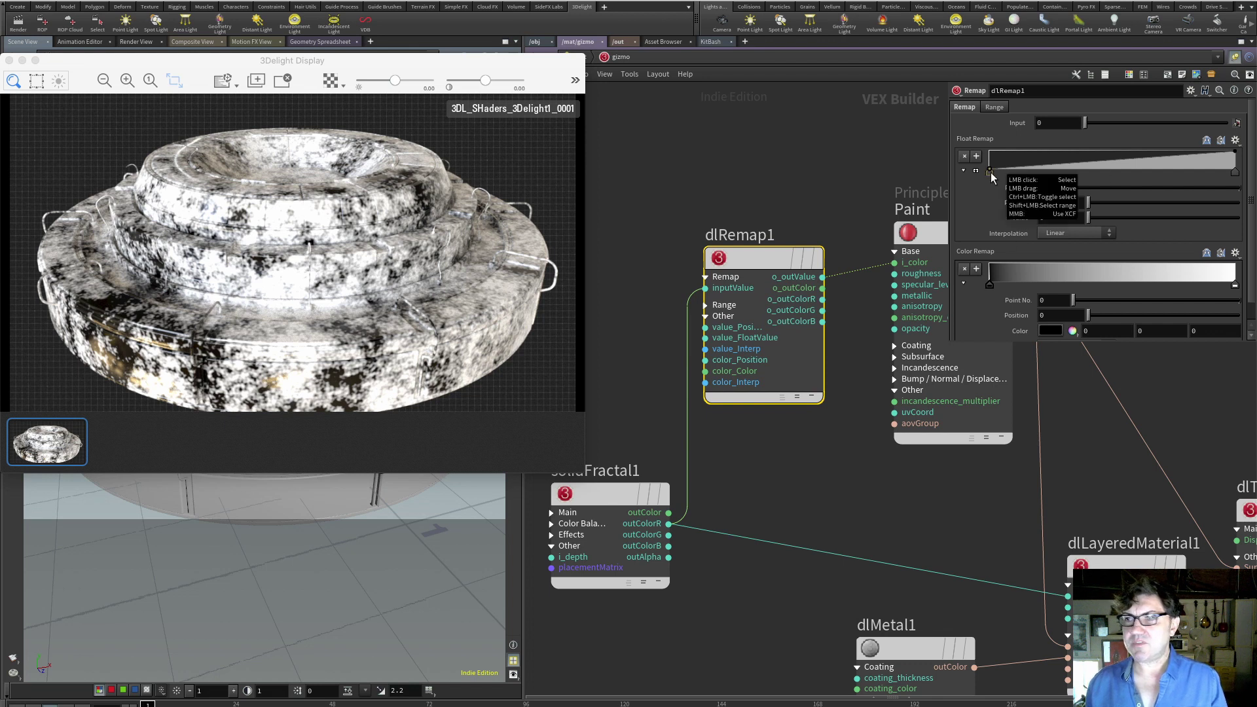
{"action": "left_click_drag", "start_coordinate": [991, 172], "coordinate": [1128, 163]}
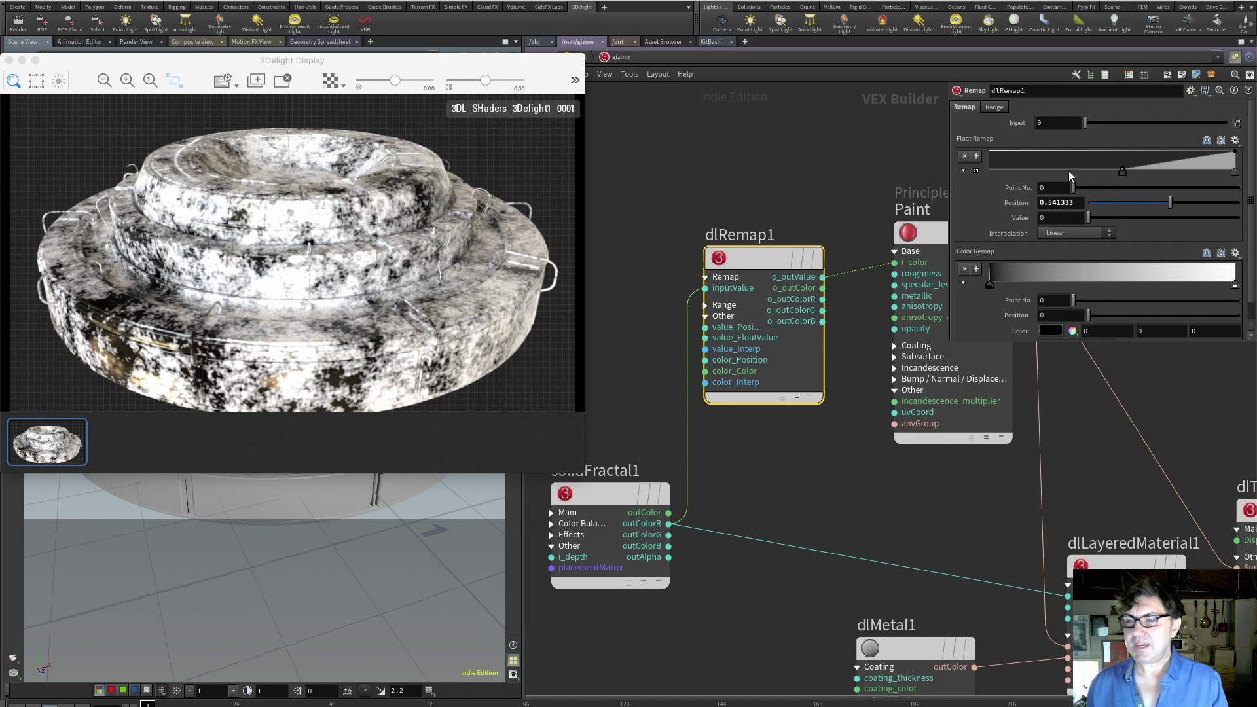
{"action": "left_click", "coordinate": [10, 21]}
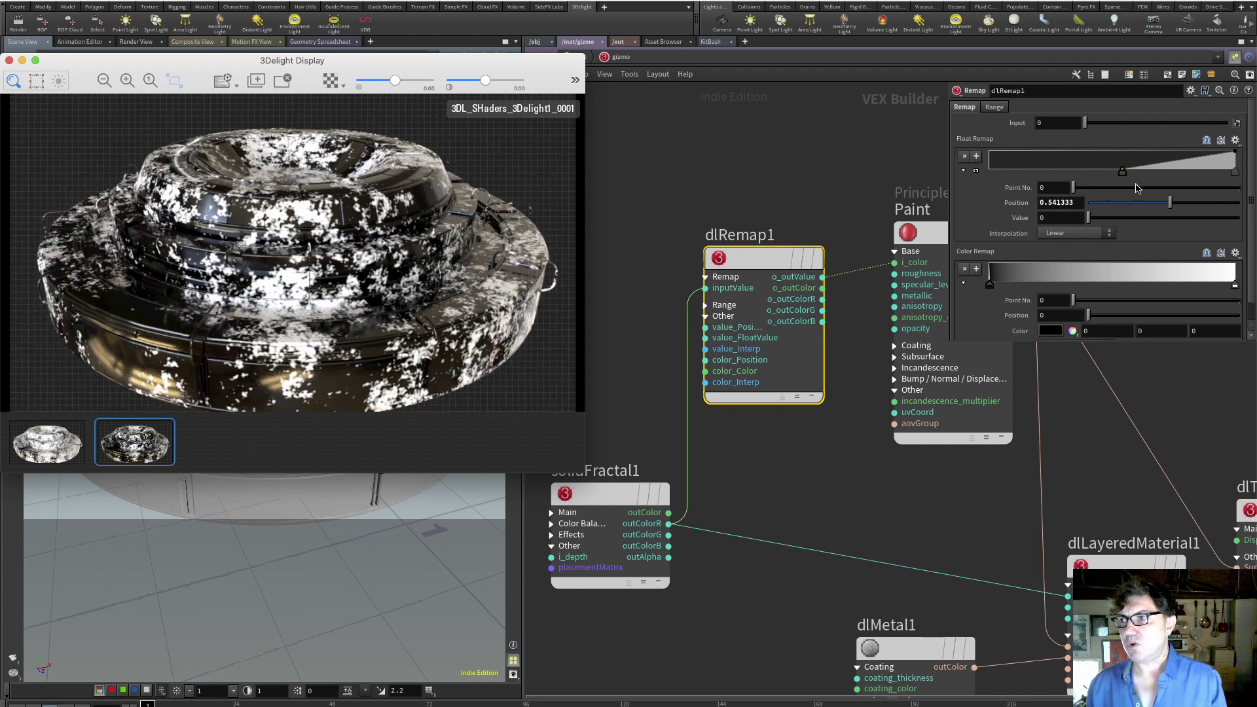
Return the Float Remap start point to position 0, move its end point to position 0.232, and render the gizmo.
{"action": "left_click_drag", "start_coordinate": [1122, 174], "coordinate": [990, 171]}
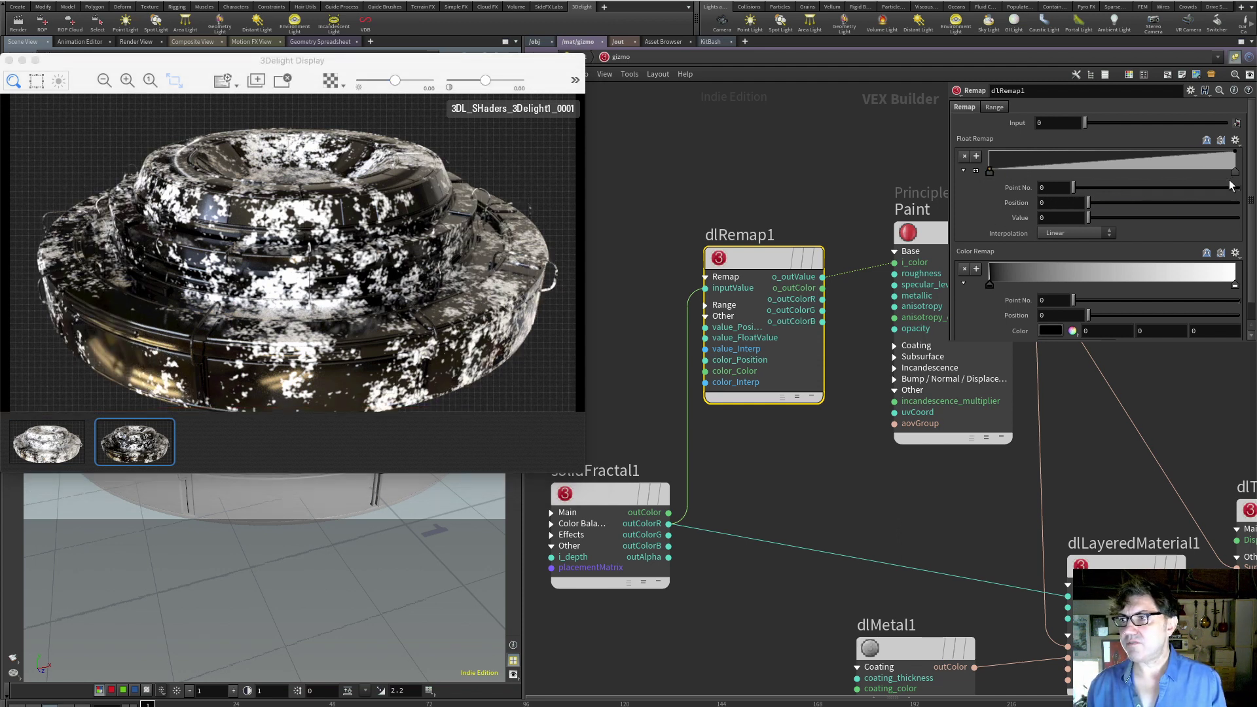
{"action": "left_click_drag", "start_coordinate": [1237, 175], "coordinate": [1046, 173]}
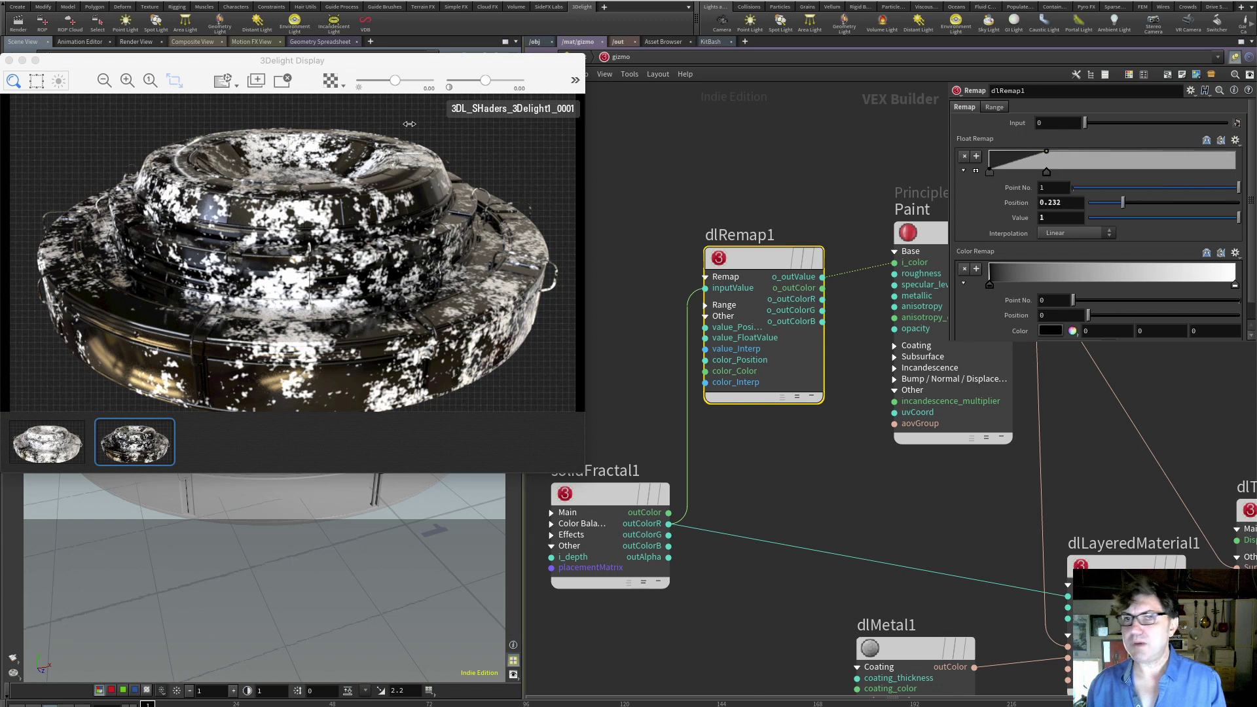
{"action": "left_click", "coordinate": [17, 25]}
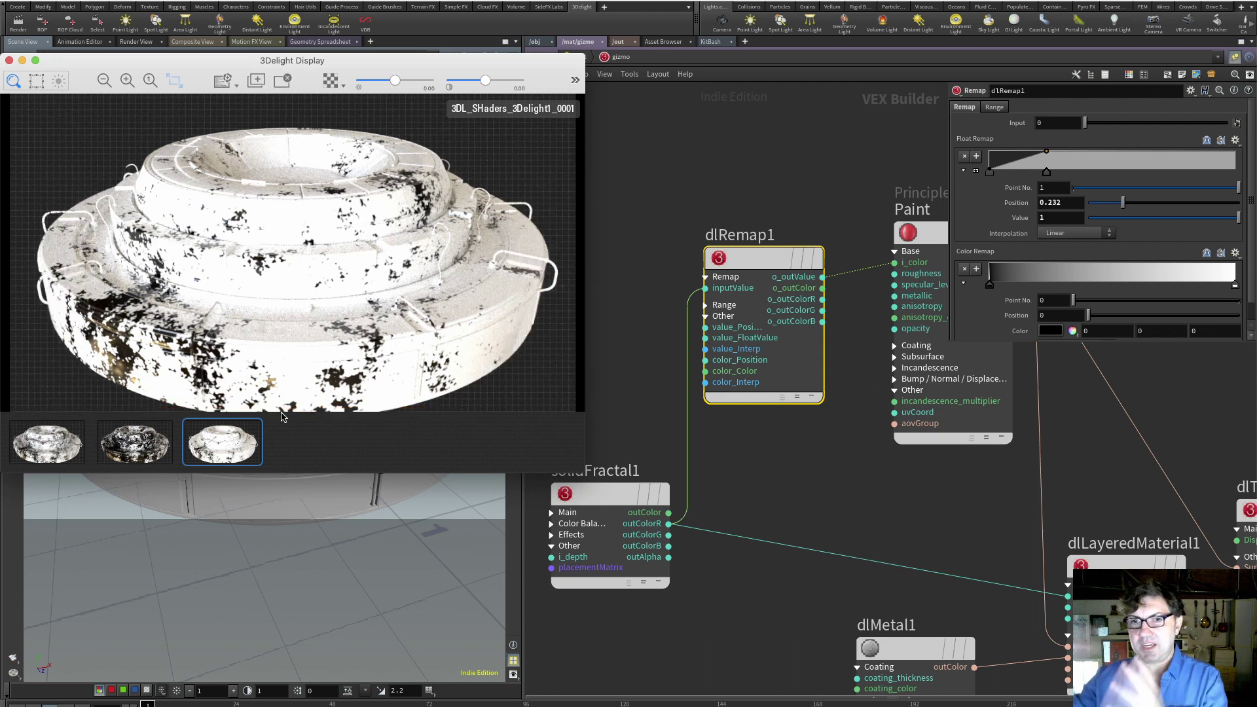
Connect dlLayeredMaterial1's outColor to dlTerminal1's Surface input in place of Paint, and render the gizmo.
{"action": "left_click", "coordinate": [759, 272]}
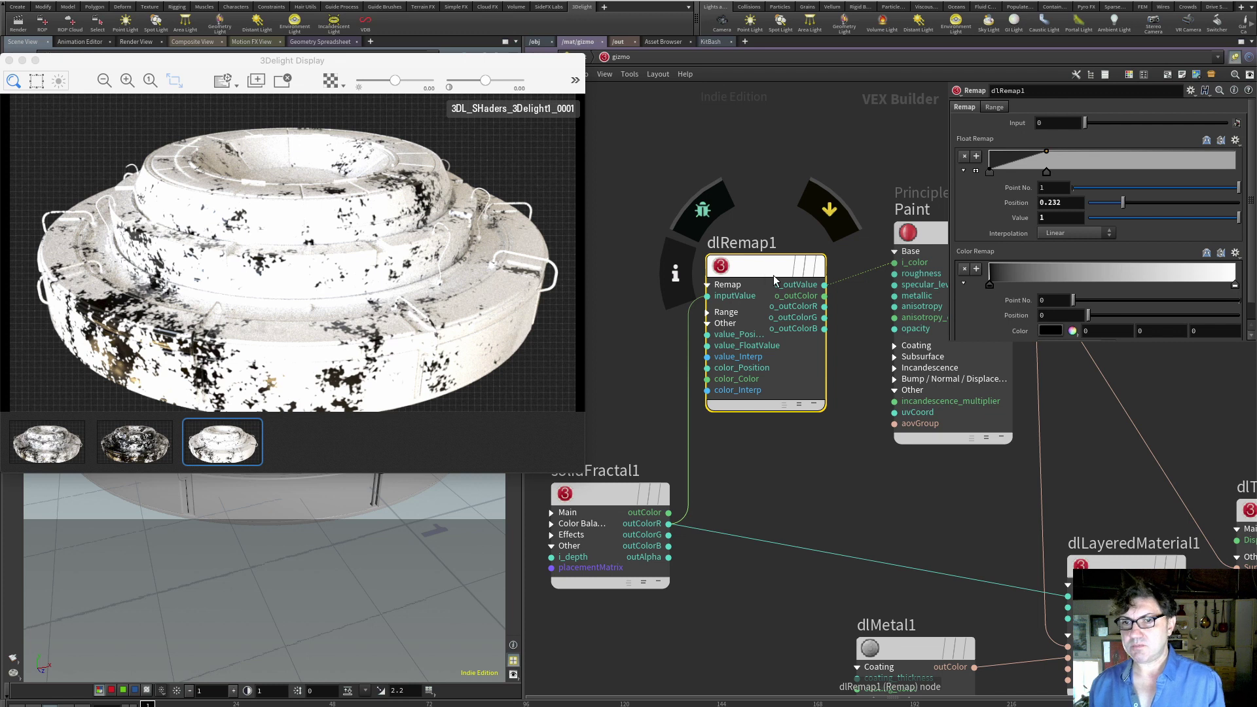
{"action": "scroll", "coordinate": [766, 516], "scroll_direction": "down", "scroll_amount": 5}
{"action": "middle_click_drag", "start_coordinate": [763, 488], "coordinate": [733, 434]}
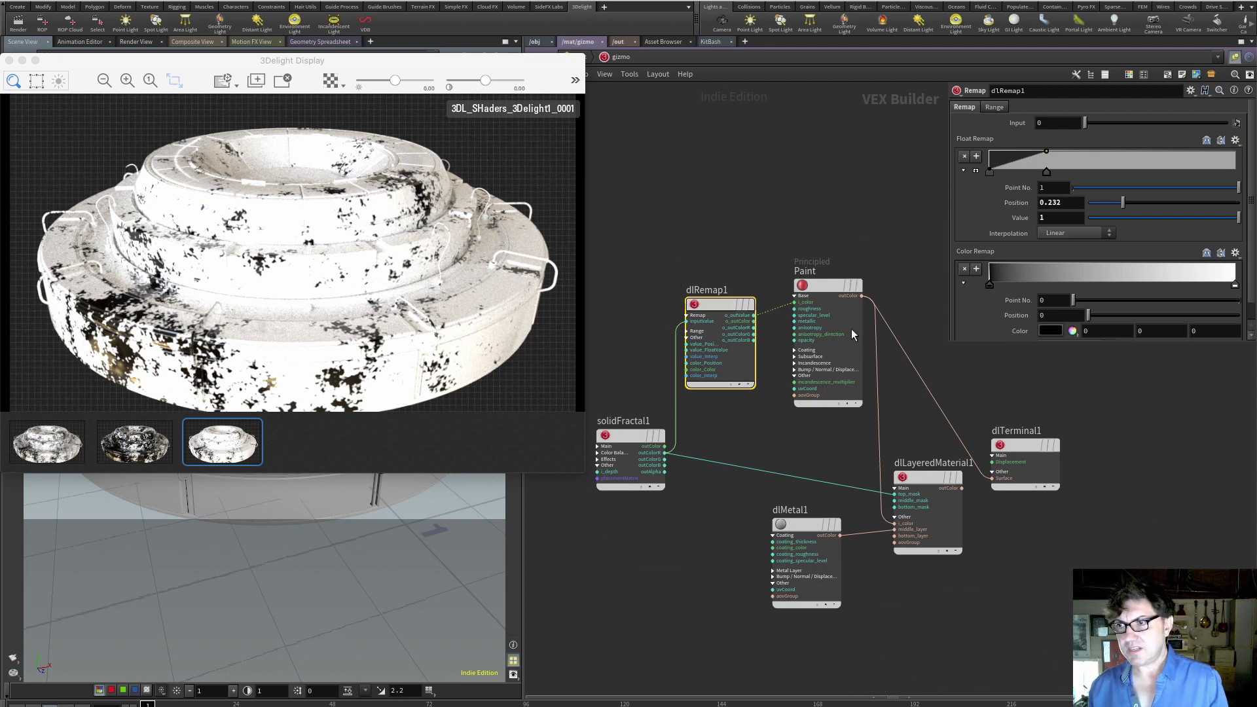
{"action": "middle_click_drag", "start_coordinate": [852, 329], "coordinate": [795, 308]}
{"action": "left_click_drag", "start_coordinate": [936, 457], "coordinate": [874, 475]}
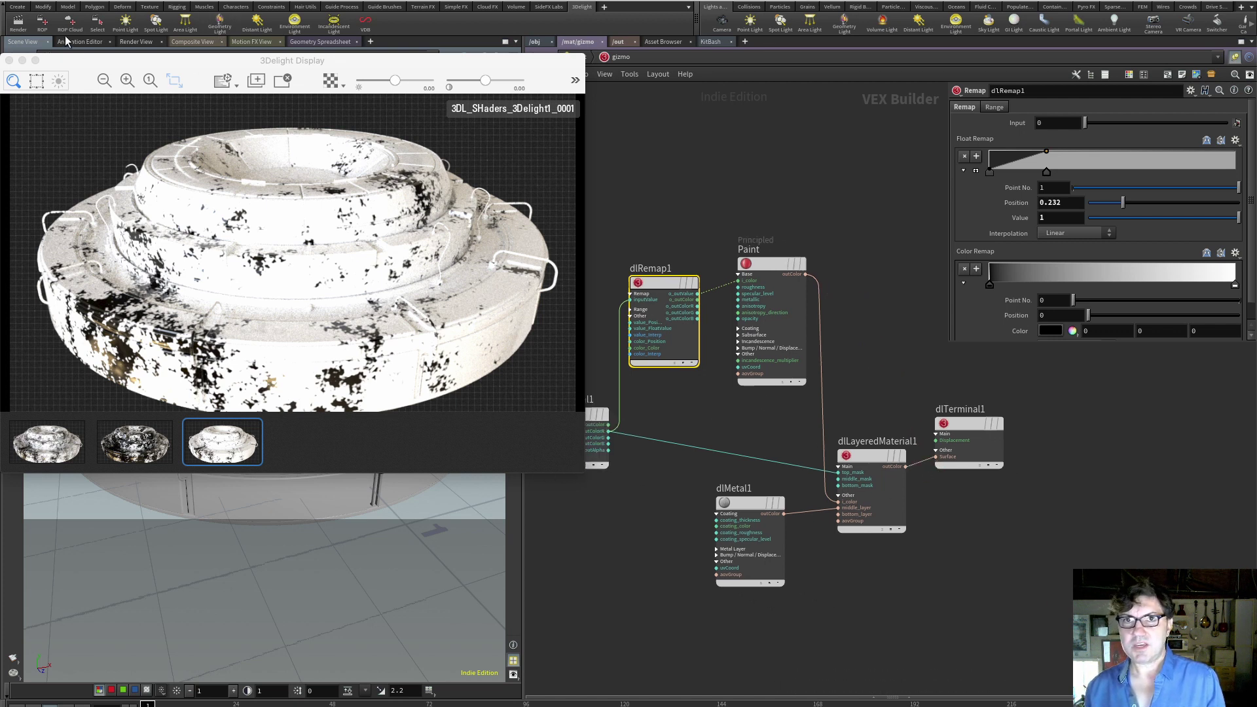
{"action": "left_click", "coordinate": [19, 22]}
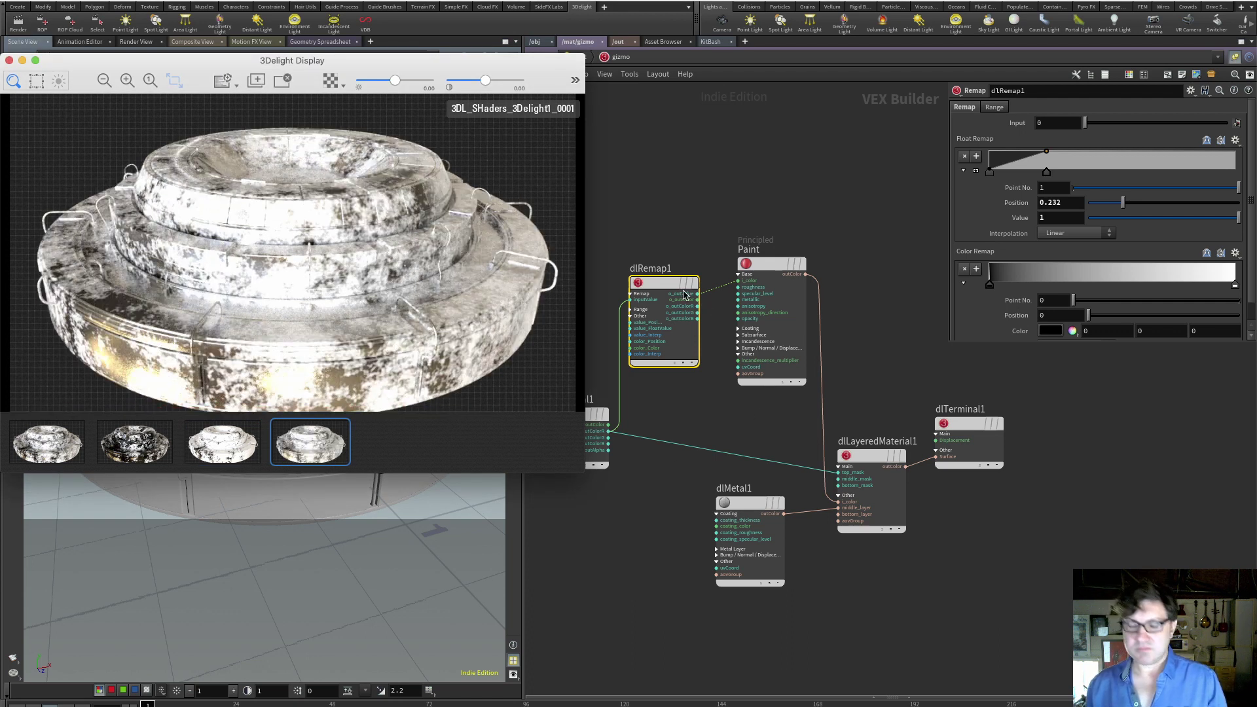
Cut the wire from dlRemap1 to Paint's i_color, move Paint farther from dlRemap1, and render the layered material.
{"action": "left_click", "coordinate": [723, 300]}
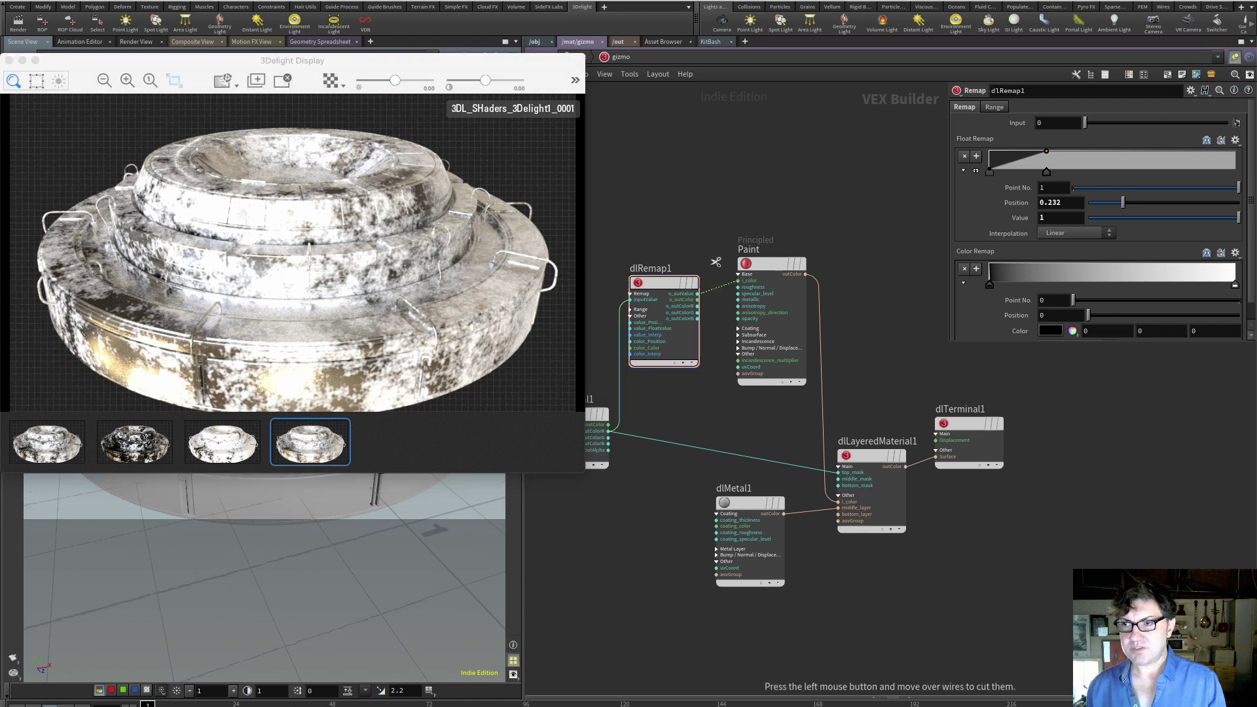
{"action": "left_click_drag", "start_coordinate": [766, 264], "coordinate": [803, 263]}
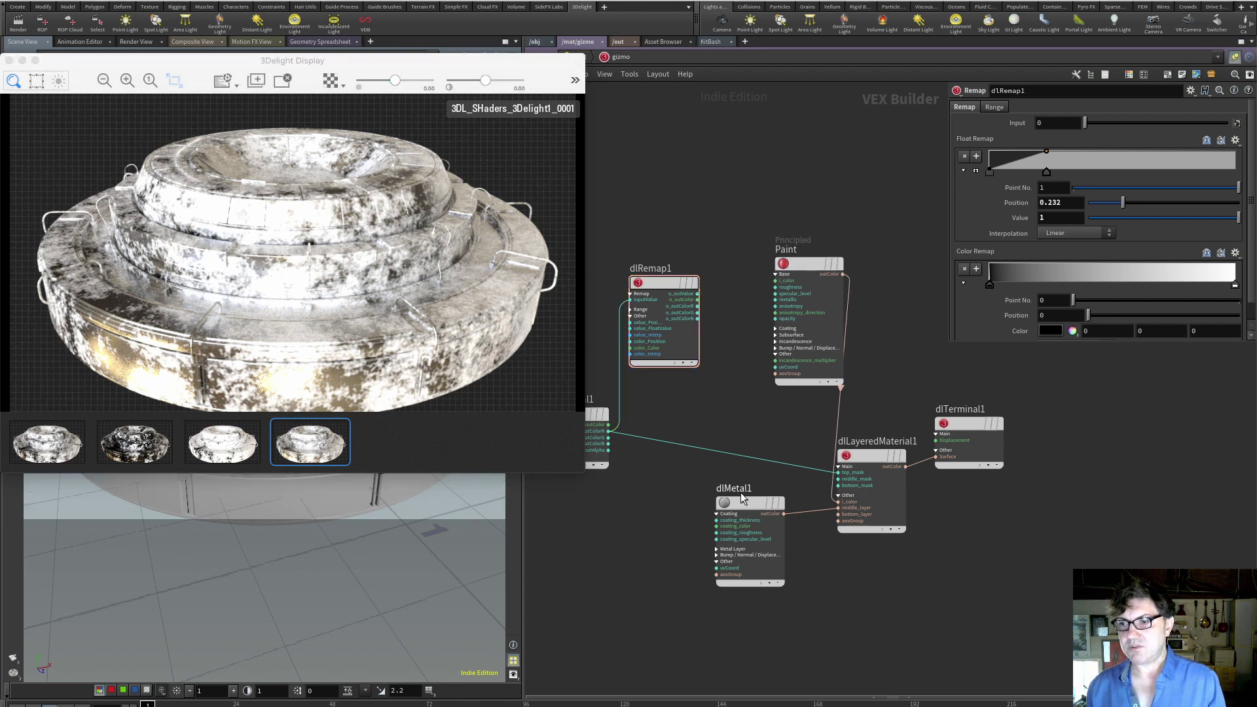
{"action": "middle_click_drag", "start_coordinate": [707, 398], "coordinate": [736, 392]}
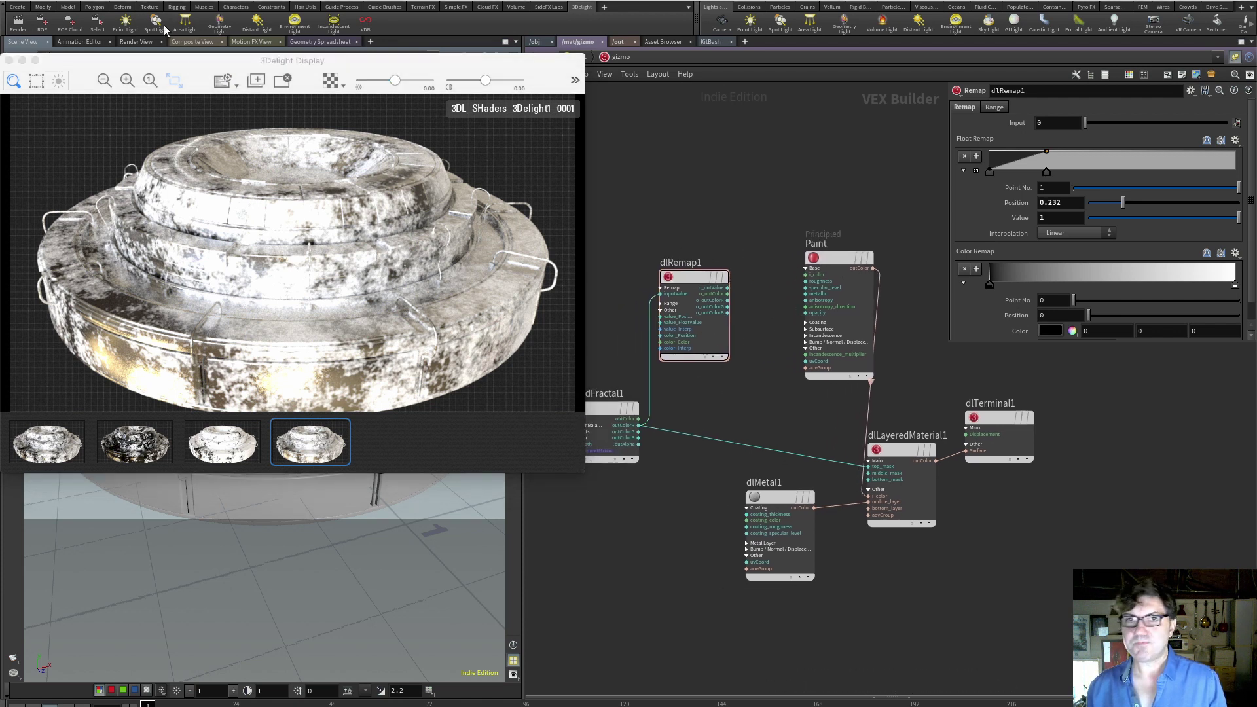
{"action": "left_click", "coordinate": [18, 22]}
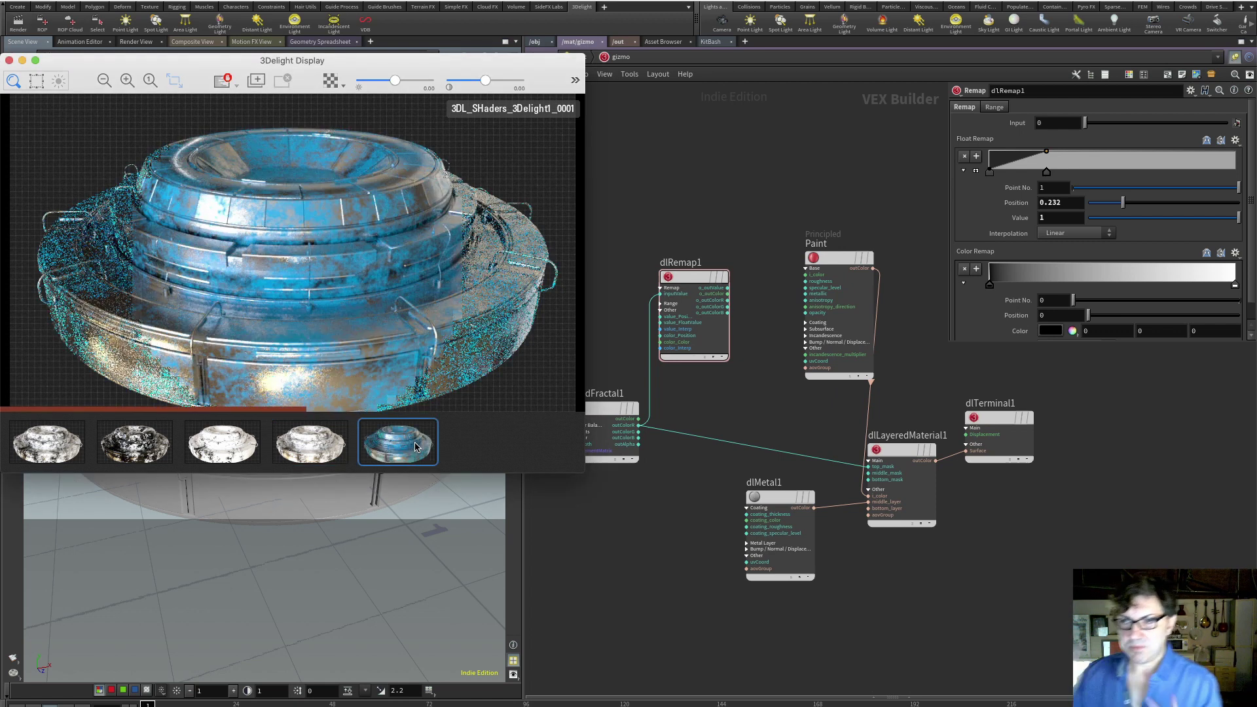
Set the Float Remap end point back to position 1 and connect dlRemap1's o_outValue to dlLayeredMaterial1's top_mask input.
{"action": "left_click", "coordinate": [694, 283]}
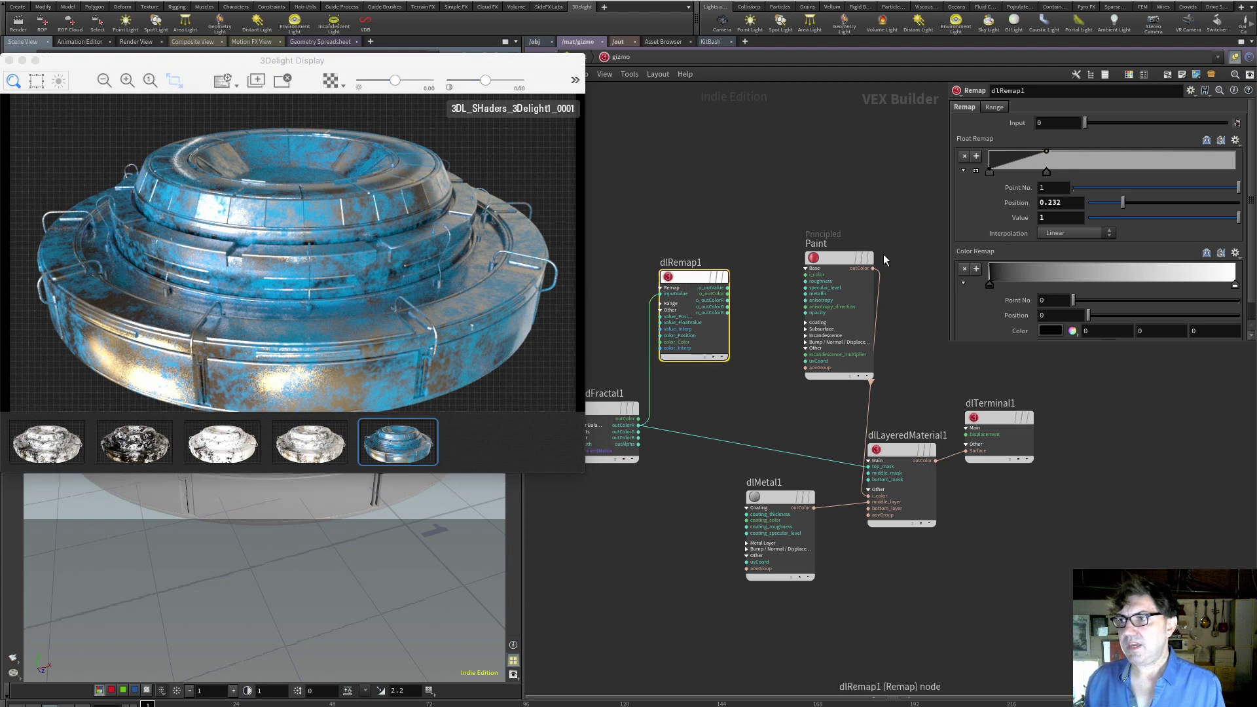
{"action": "left_click_drag", "start_coordinate": [1047, 172], "coordinate": [1246, 179]}
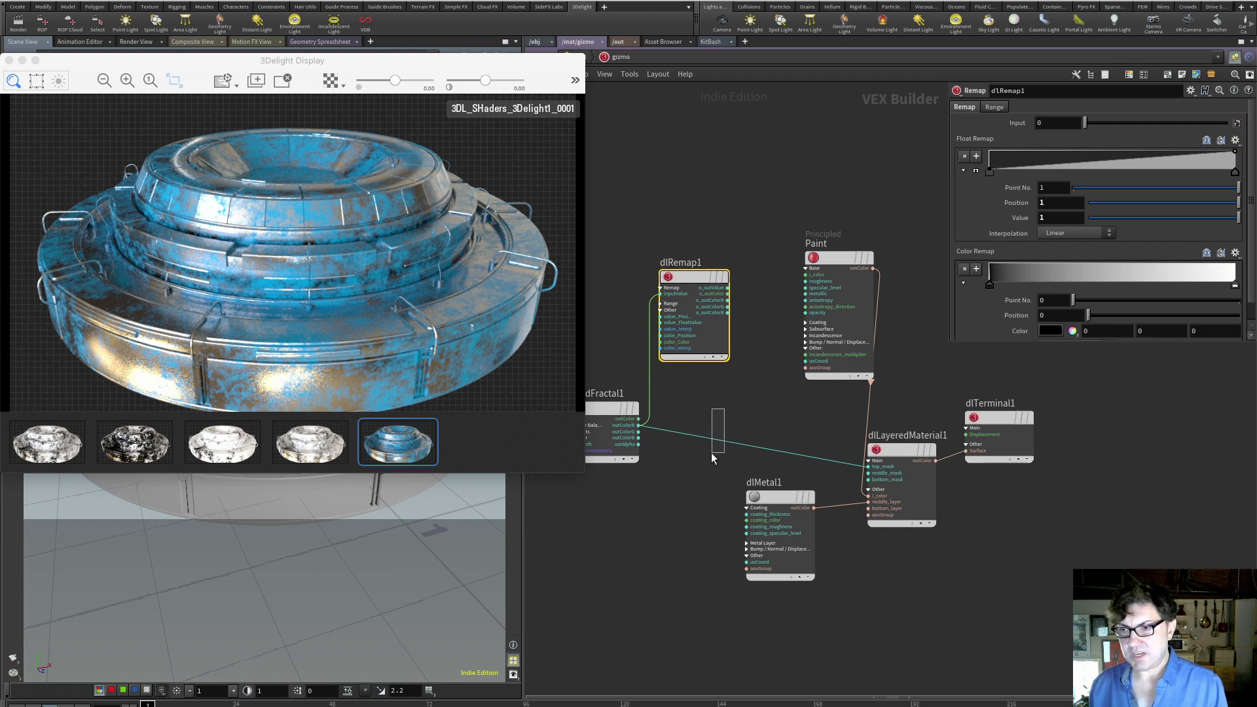
{"action": "left_click_drag", "start_coordinate": [712, 454], "coordinate": [713, 455]}
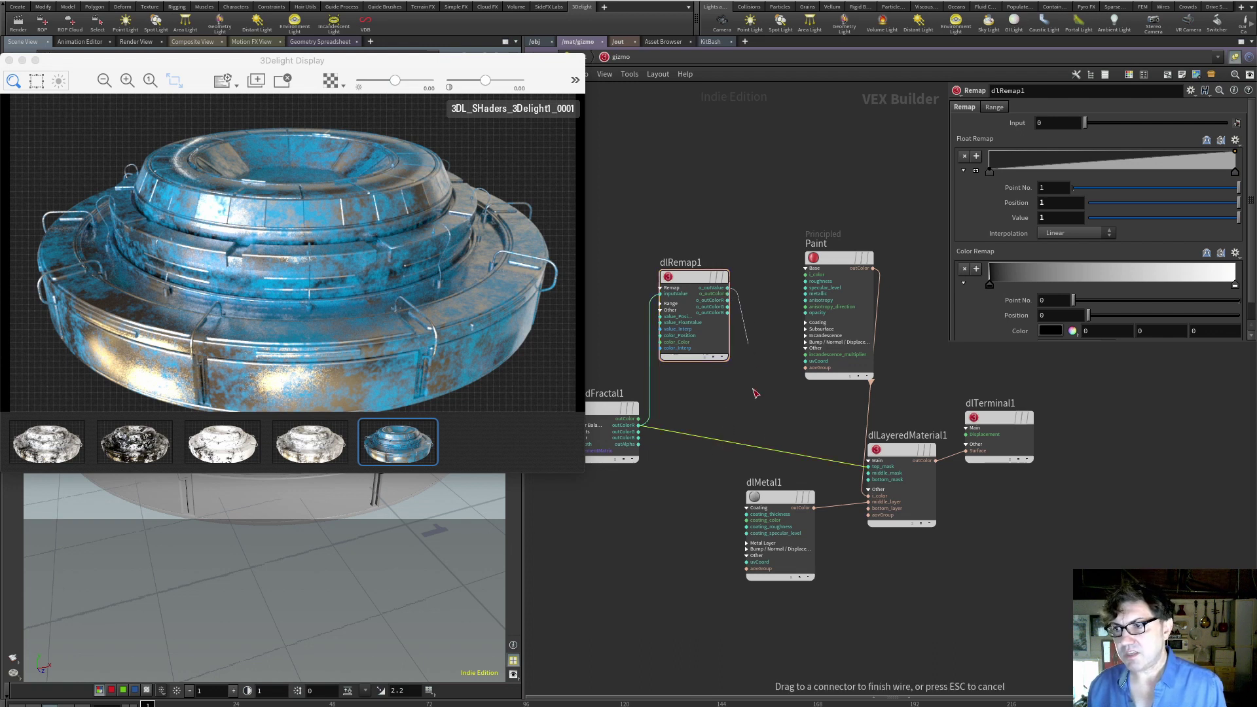
{"action": "left_click_drag", "start_coordinate": [729, 288], "coordinate": [867, 467]}
{"action": "scroll", "coordinate": [879, 480], "scroll_direction": "up", "scroll_amount": 3}
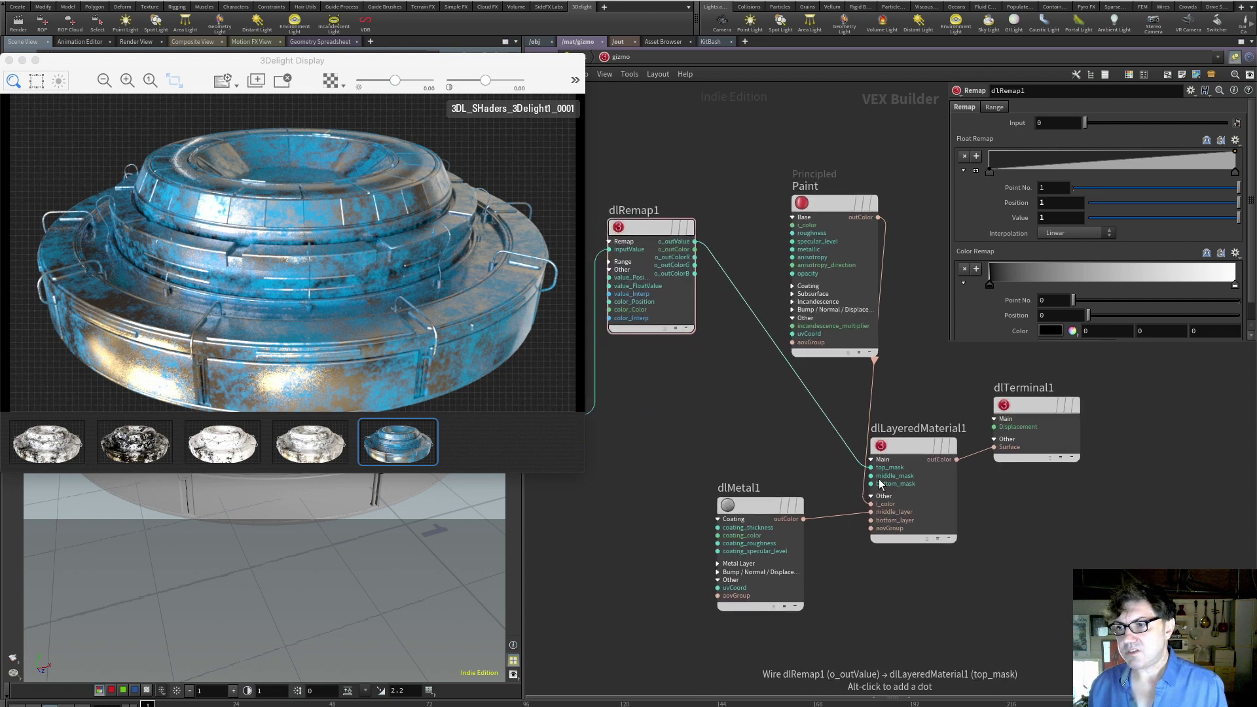
{"action": "left_click_drag", "start_coordinate": [641, 228], "coordinate": [694, 379]}
Render the gizmo with the remapped fractal mask, clear the earlier images, and start a fresh render.
{"action": "left_click", "coordinate": [19, 25]}
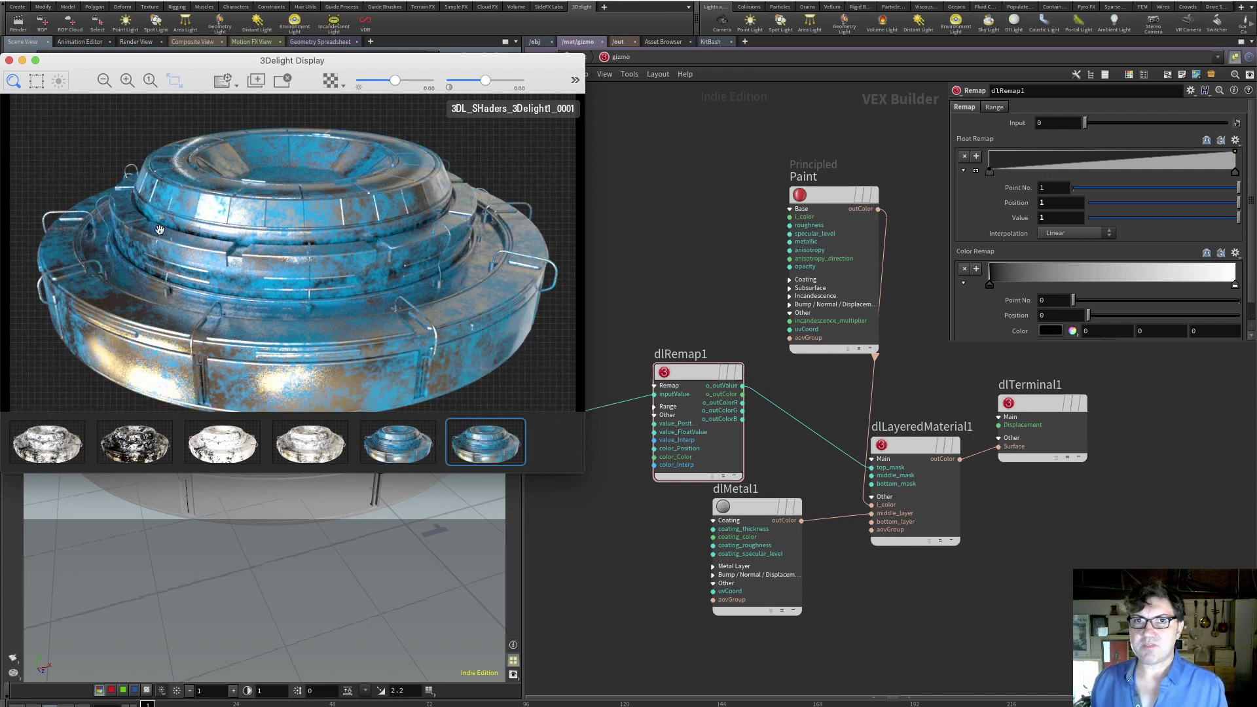
{"action": "left_click", "coordinate": [227, 86]}
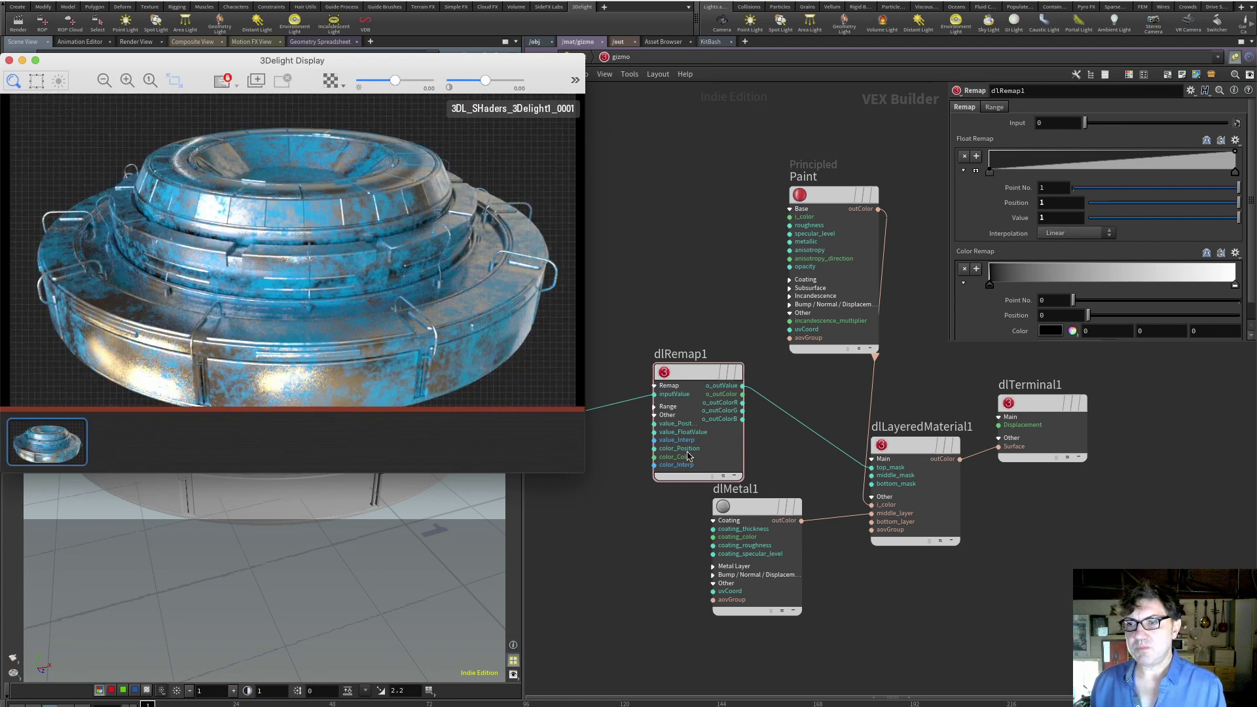
Try dlRemap1's Float Remap start point at position 0.426667, and return it to position 0.
{"action": "left_click", "coordinate": [695, 373]}
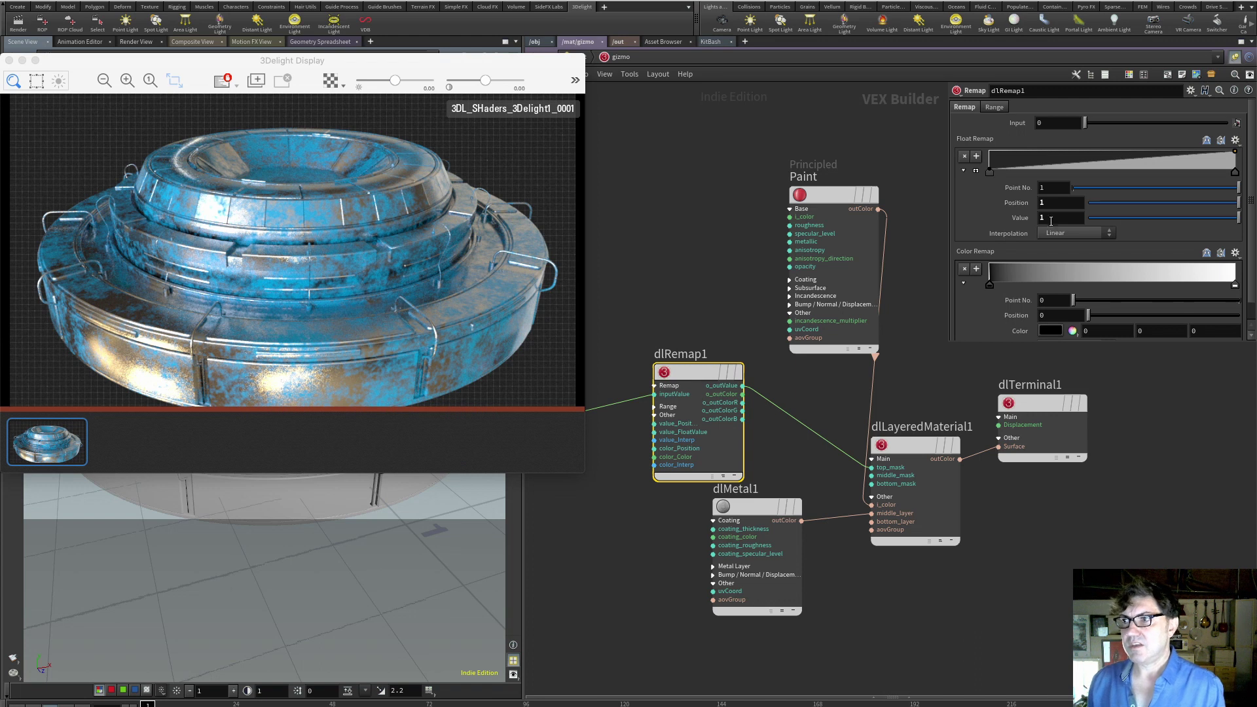
{"action": "left_click_drag", "start_coordinate": [991, 173], "coordinate": [1095, 187]}
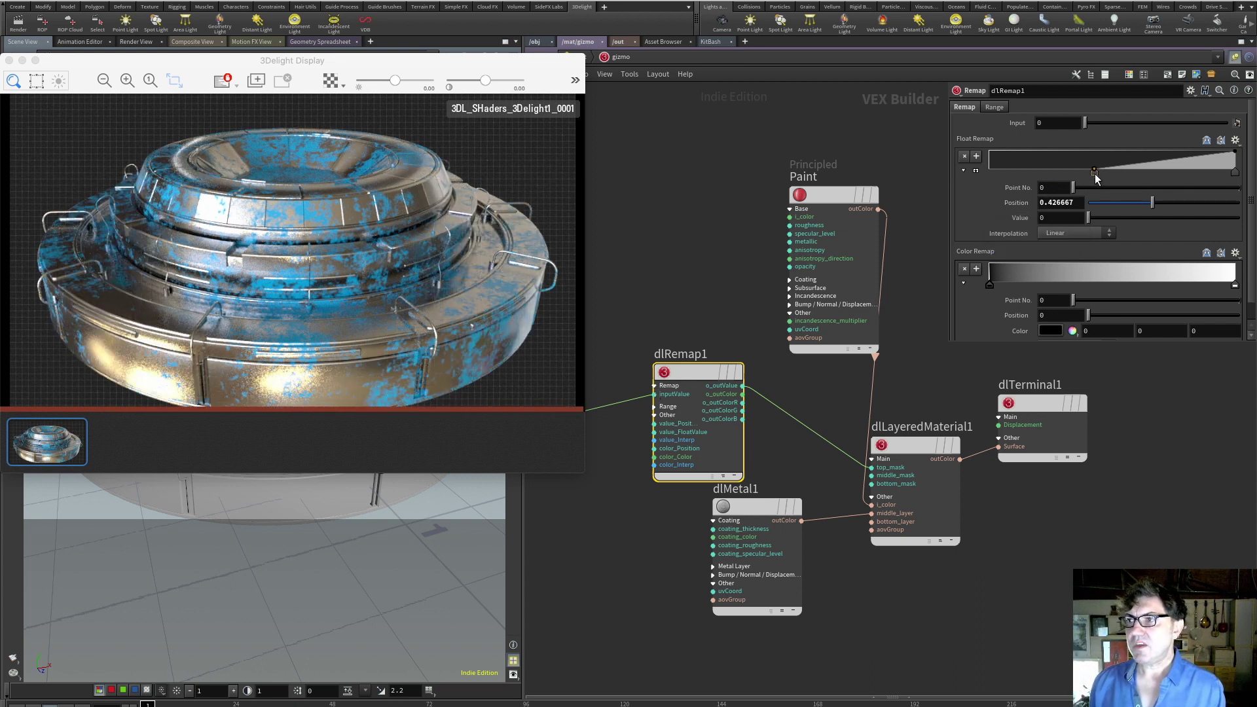
{"action": "left_click_drag", "start_coordinate": [1095, 171], "coordinate": [983, 183]}
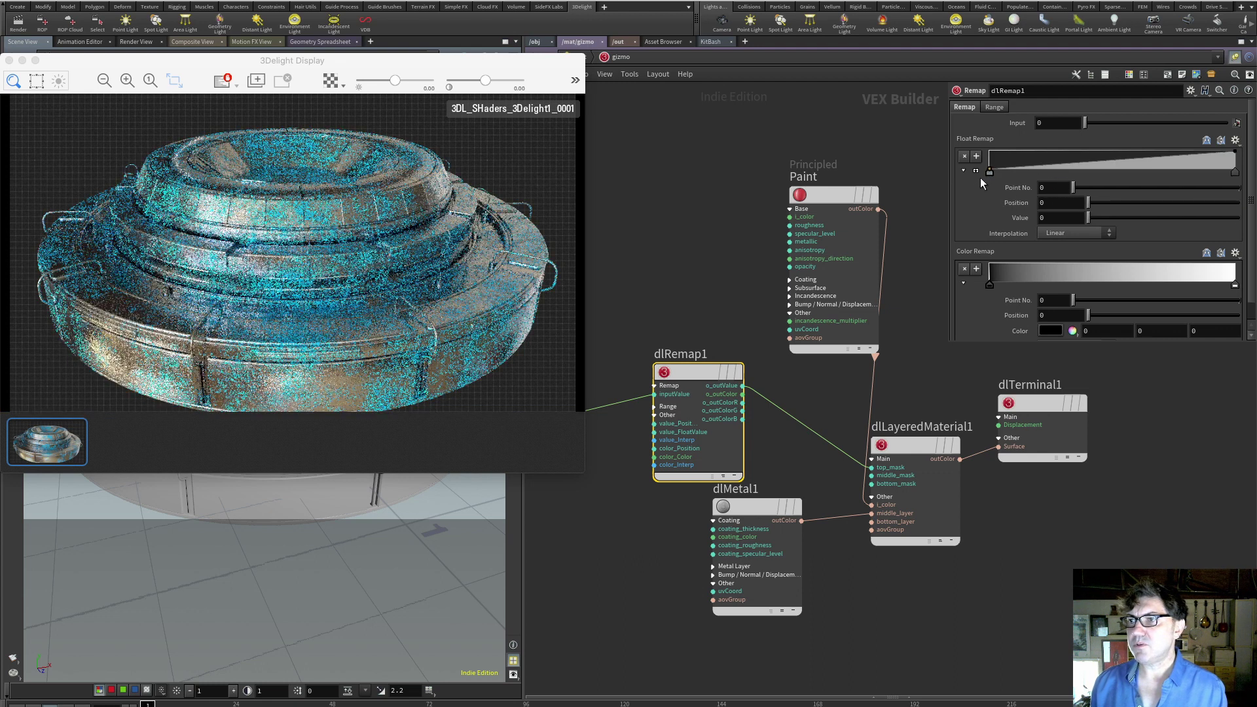
Bring the Float Remap end point close to the start and add a point between them at position 0.112 with value 0.333333.
{"action": "left_click_drag", "start_coordinate": [1235, 172], "coordinate": [1062, 175]}
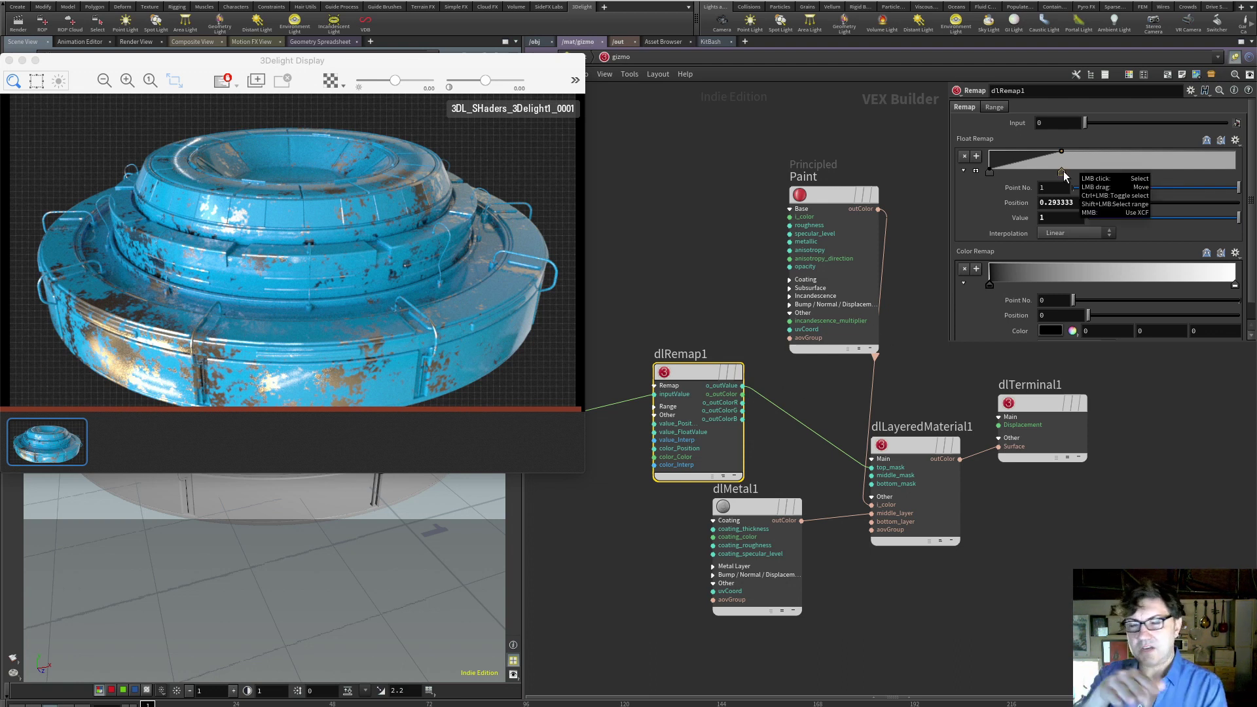
{"action": "left_click_drag", "start_coordinate": [1064, 174], "coordinate": [1026, 174]}
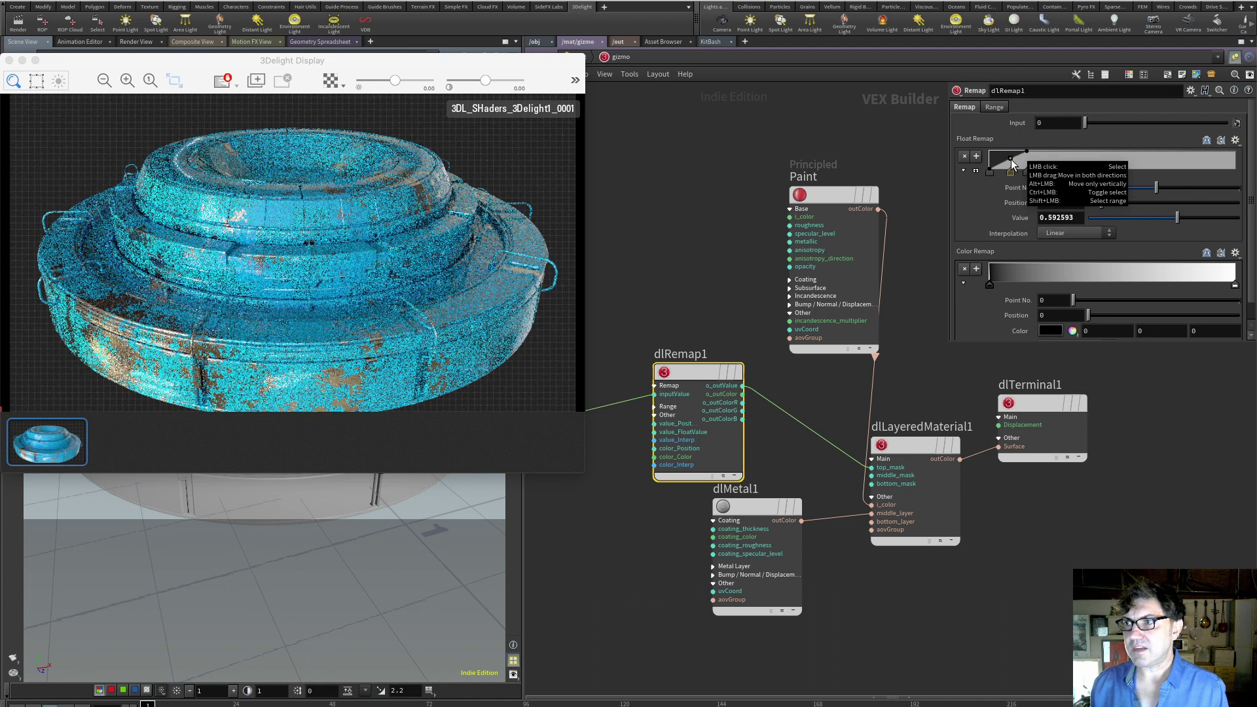
{"action": "left_click", "coordinate": [1015, 163]}
{"action": "left_click_drag", "start_coordinate": [1016, 161], "coordinate": [1017, 162]}
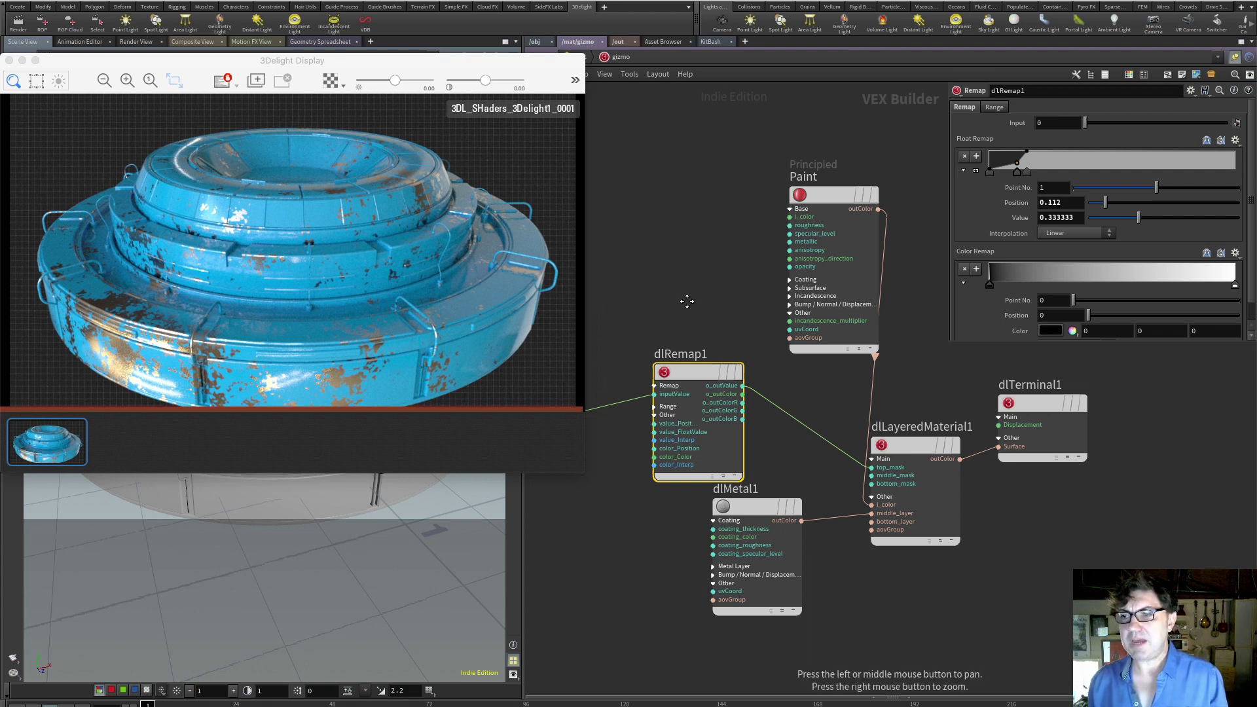
Move the dlRemap1 node slightly closer to solidFractal1 in the network.
{"action": "left_click_drag", "start_coordinate": [685, 300], "coordinate": [791, 306]}
{"action": "left_click_drag", "start_coordinate": [803, 374], "coordinate": [767, 364]}
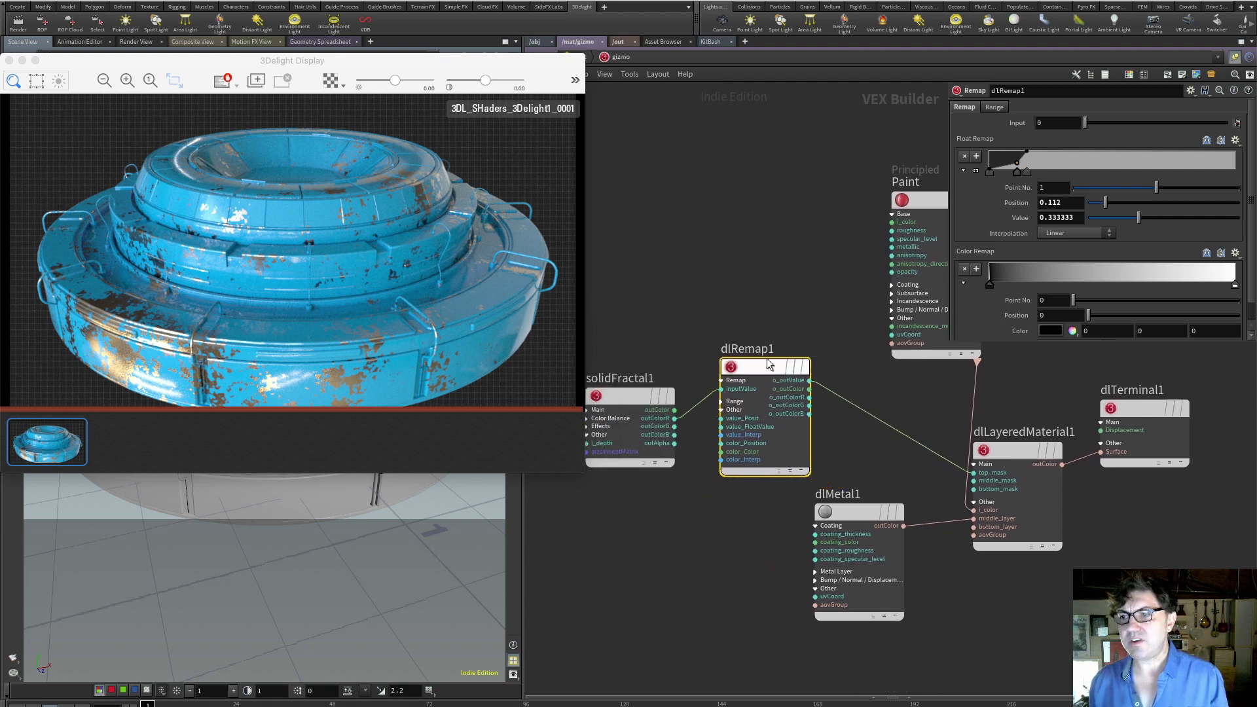